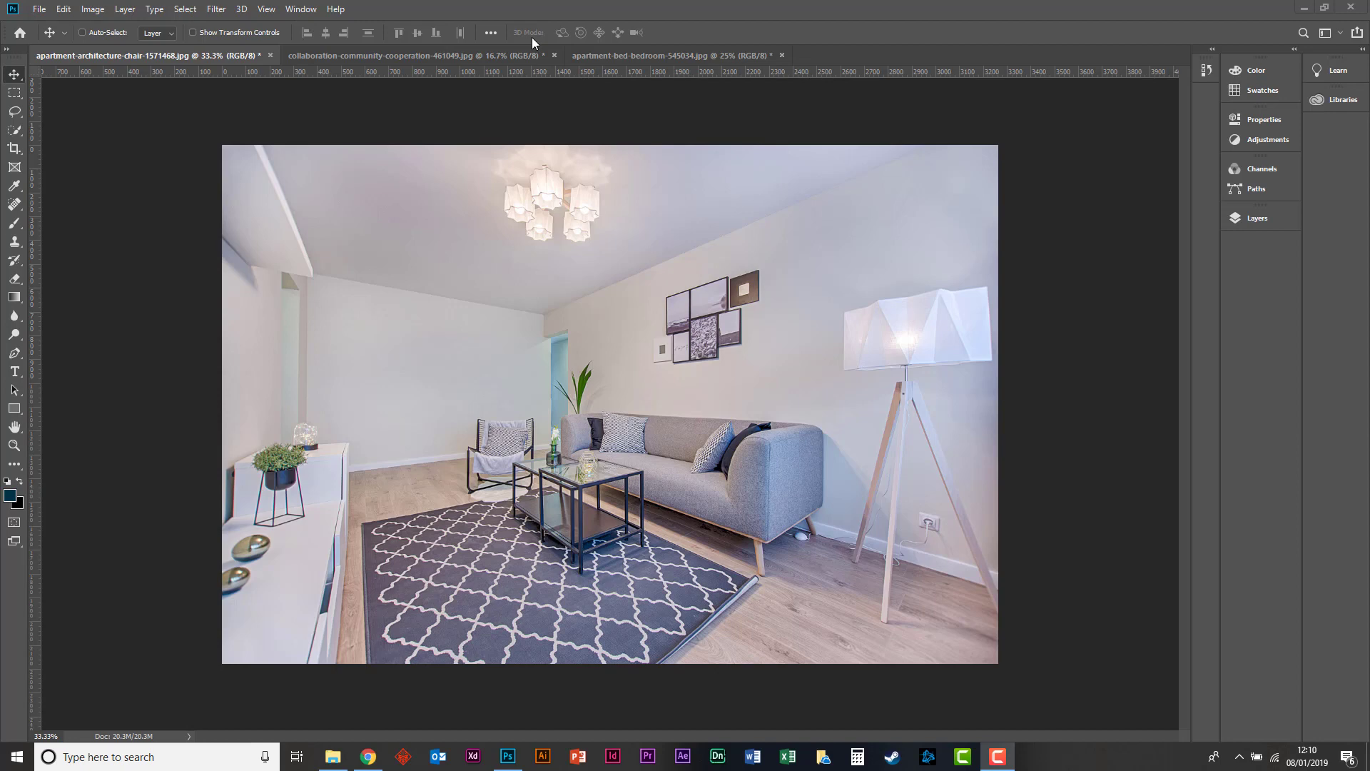
Try selecting the room's plain walls and ceiling with the Magic Wand, clearing the selection at the end.
{"action": "left_click", "coordinate": [20, 133]}
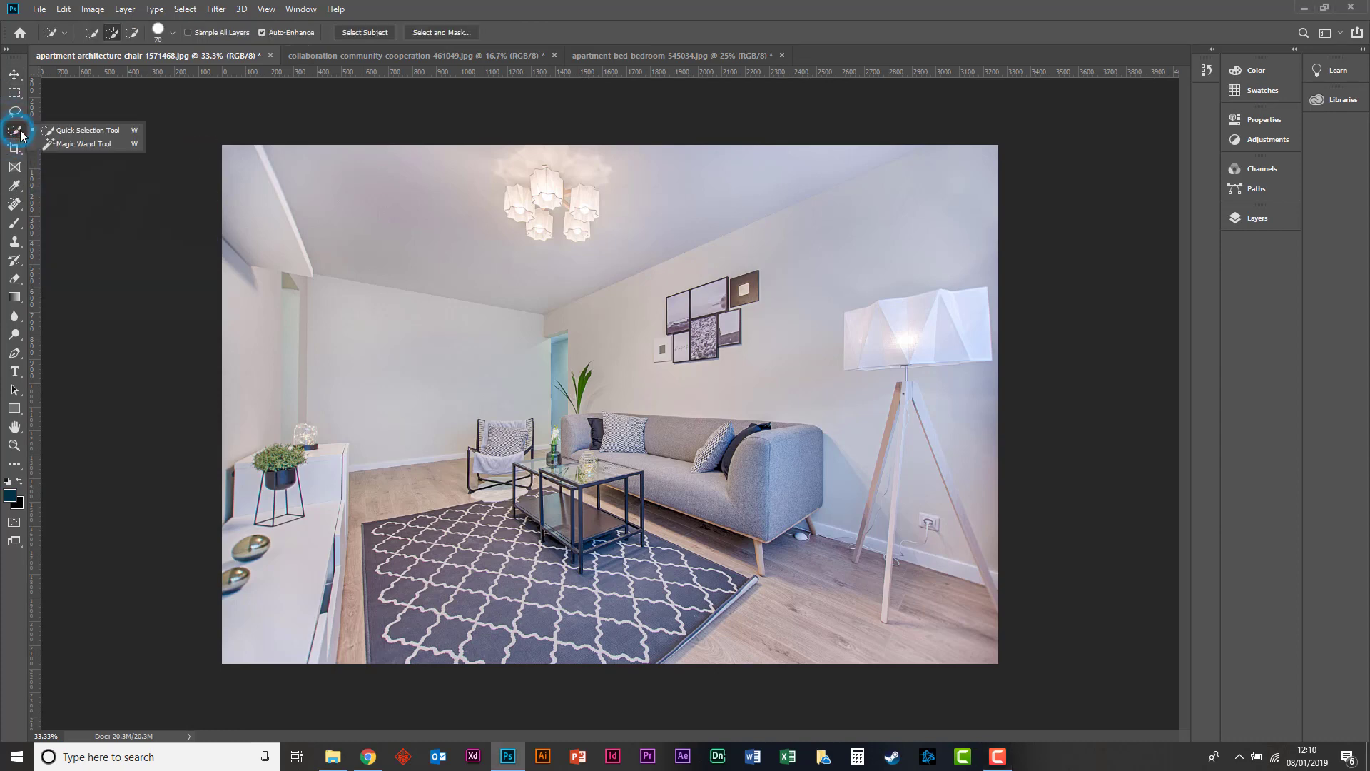
{"action": "left_click", "coordinate": [57, 143]}
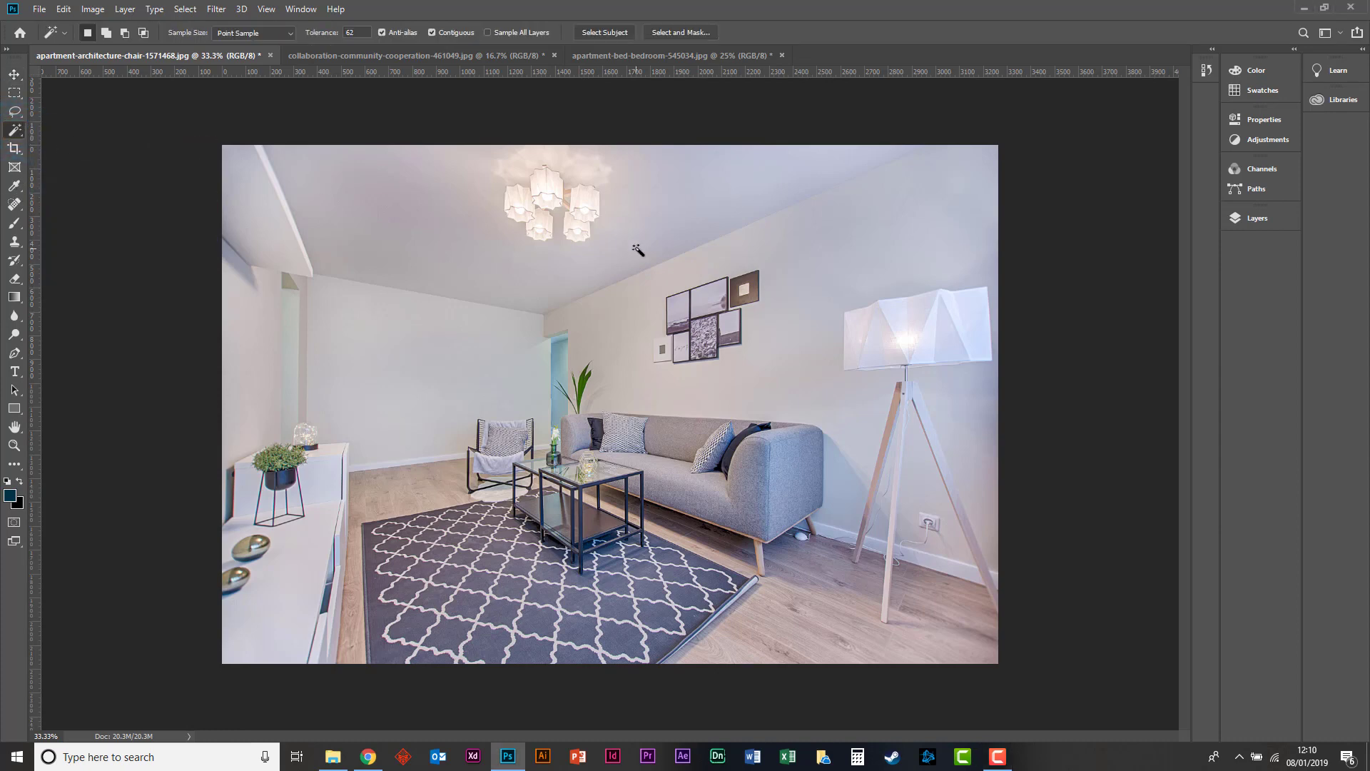
{"action": "left_click", "coordinate": [794, 264]}
{"action": "left_click", "coordinate": [849, 235]}
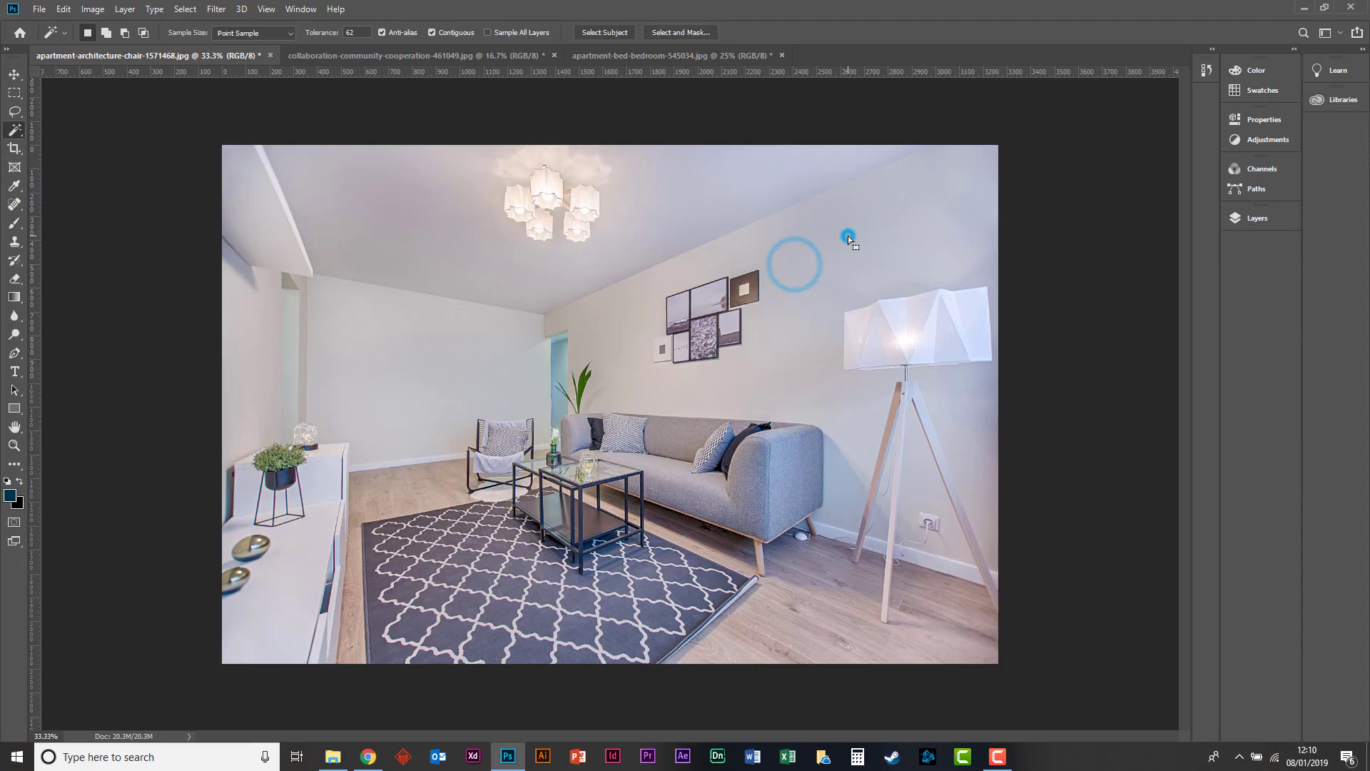
{"action": "left_click", "coordinate": [458, 241]}
{"action": "left_click", "coordinate": [458, 240]}
{"action": "left_click", "coordinate": [410, 219]}
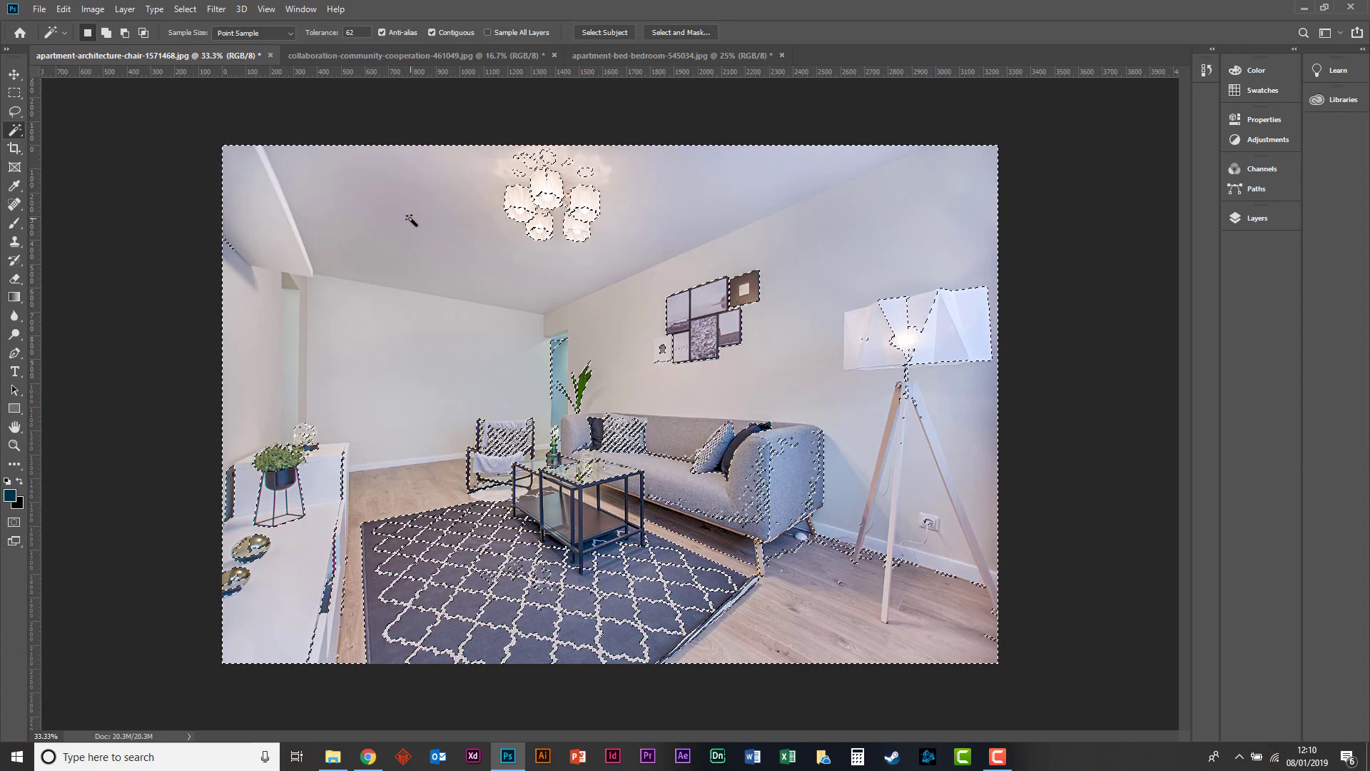
{"action": "left_click", "coordinate": [344, 194]}
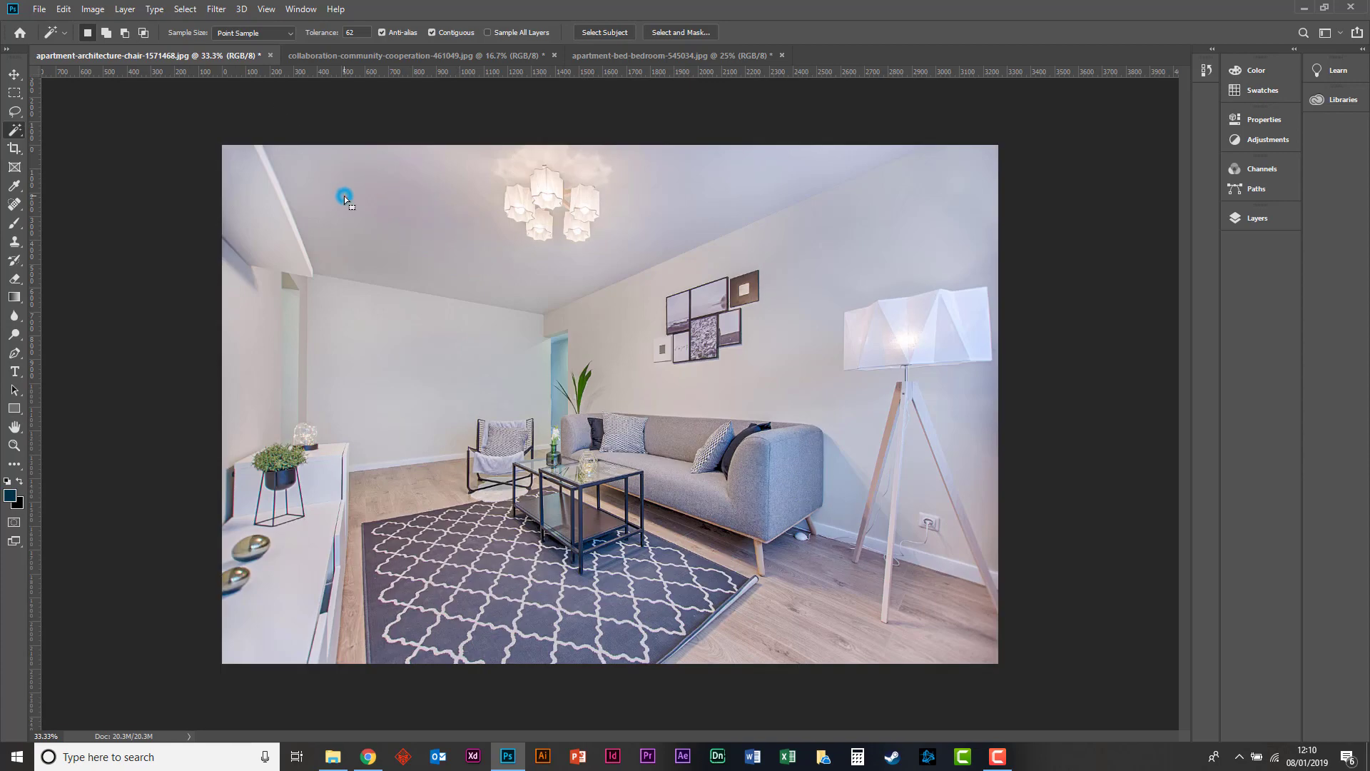
{"action": "left_click", "coordinate": [368, 35]}
{"action": "left_click_drag", "start_coordinate": [360, 31], "coordinate": [291, 23]}
{"action": "left_click", "coordinate": [450, 33]}
{"action": "left_click", "coordinate": [449, 33]}
{"action": "left_click", "coordinate": [774, 326]}
{"action": "left_click", "coordinate": [801, 332]}
Select the pale sky area in the seascape picture below the brown square frame with the Magic Wand.
{"action": "key", "text": "ctrl+plus"}
{"action": "key", "text": "ctrl+plus"}
{"action": "key", "text": "ctrl+plus"}
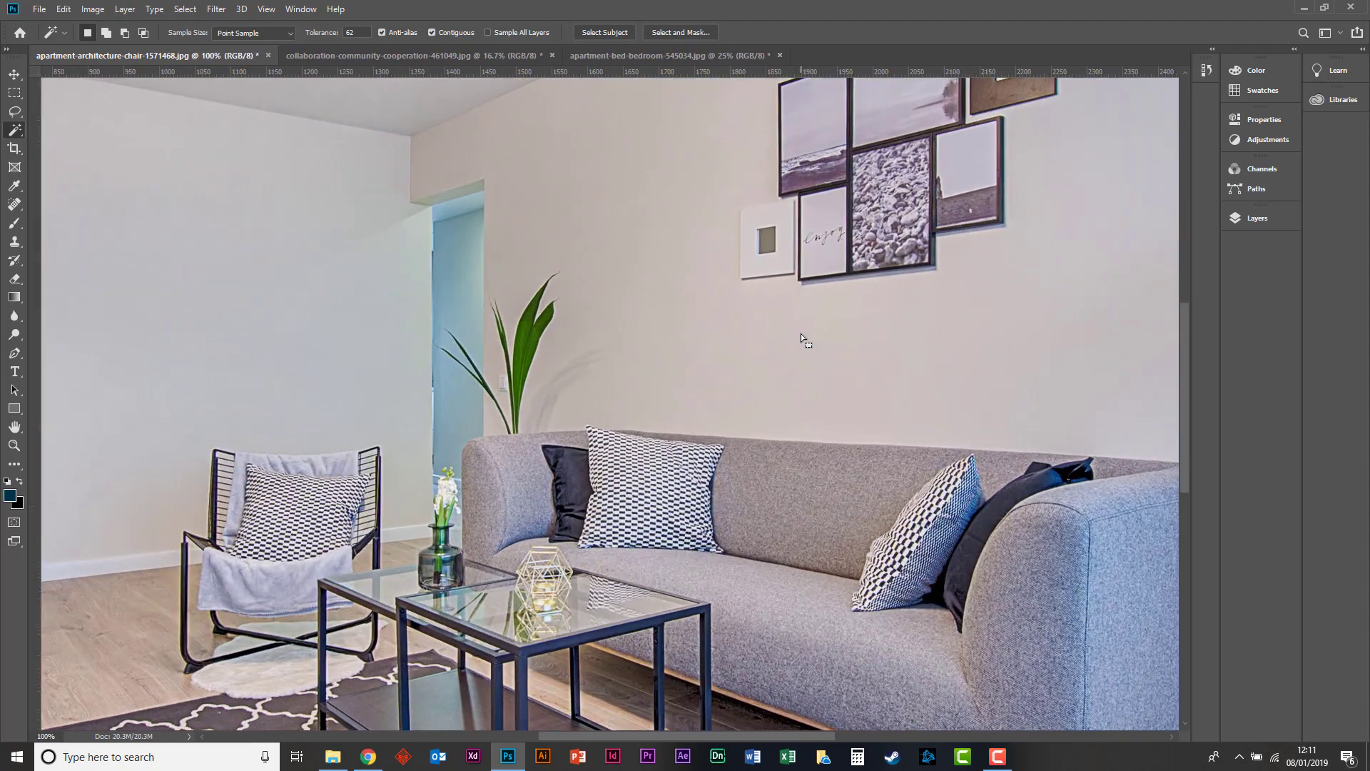
{"action": "key", "text": "h"}
{"action": "left_click_drag", "start_coordinate": [956, 232], "coordinate": [549, 550]}
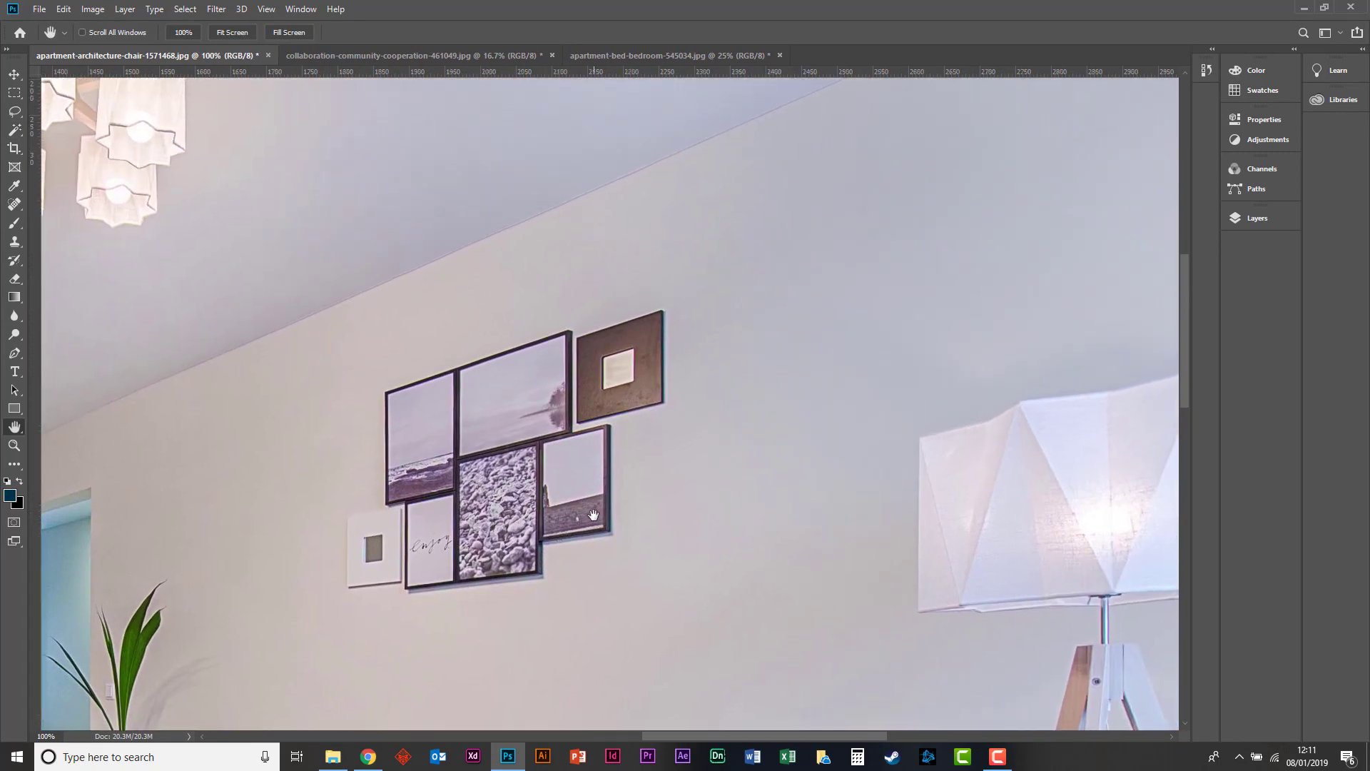
{"action": "left_click", "coordinate": [16, 75]}
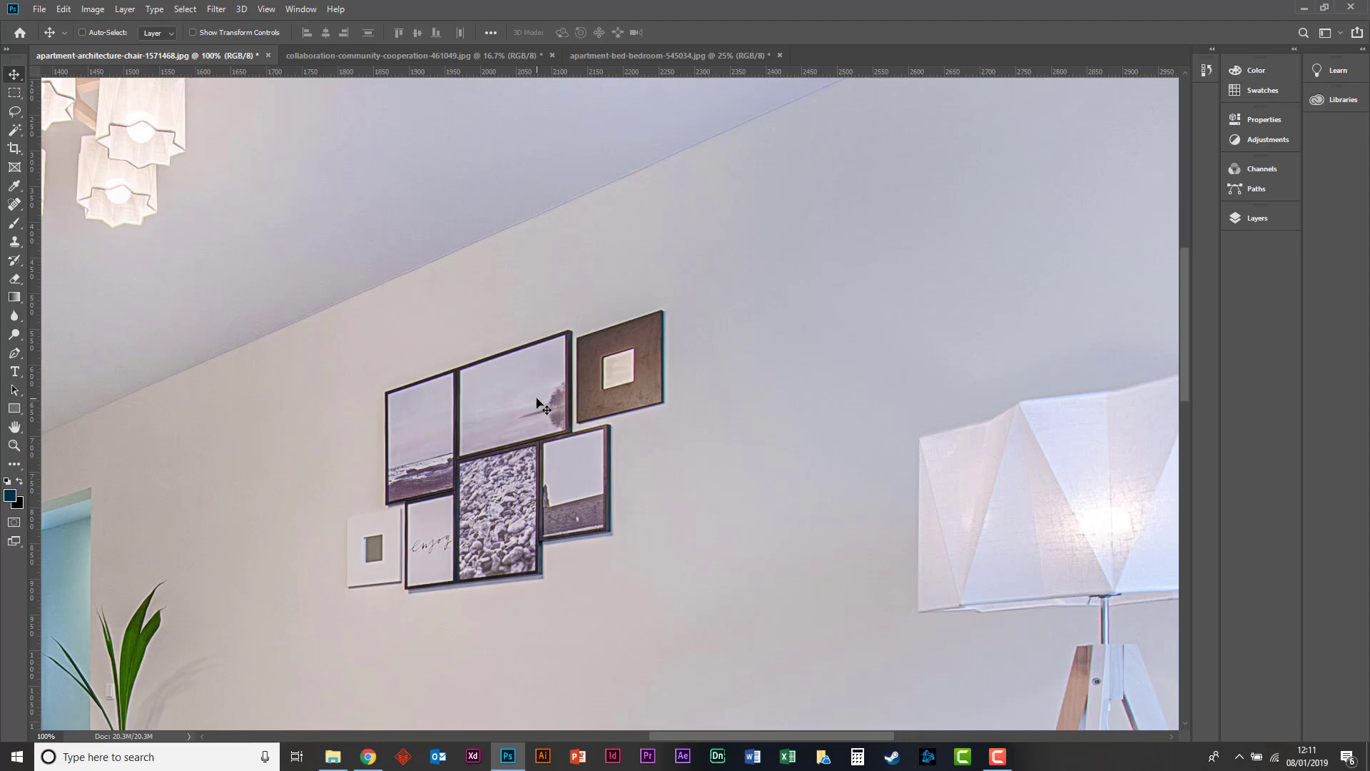
{"action": "left_click", "coordinate": [14, 130]}
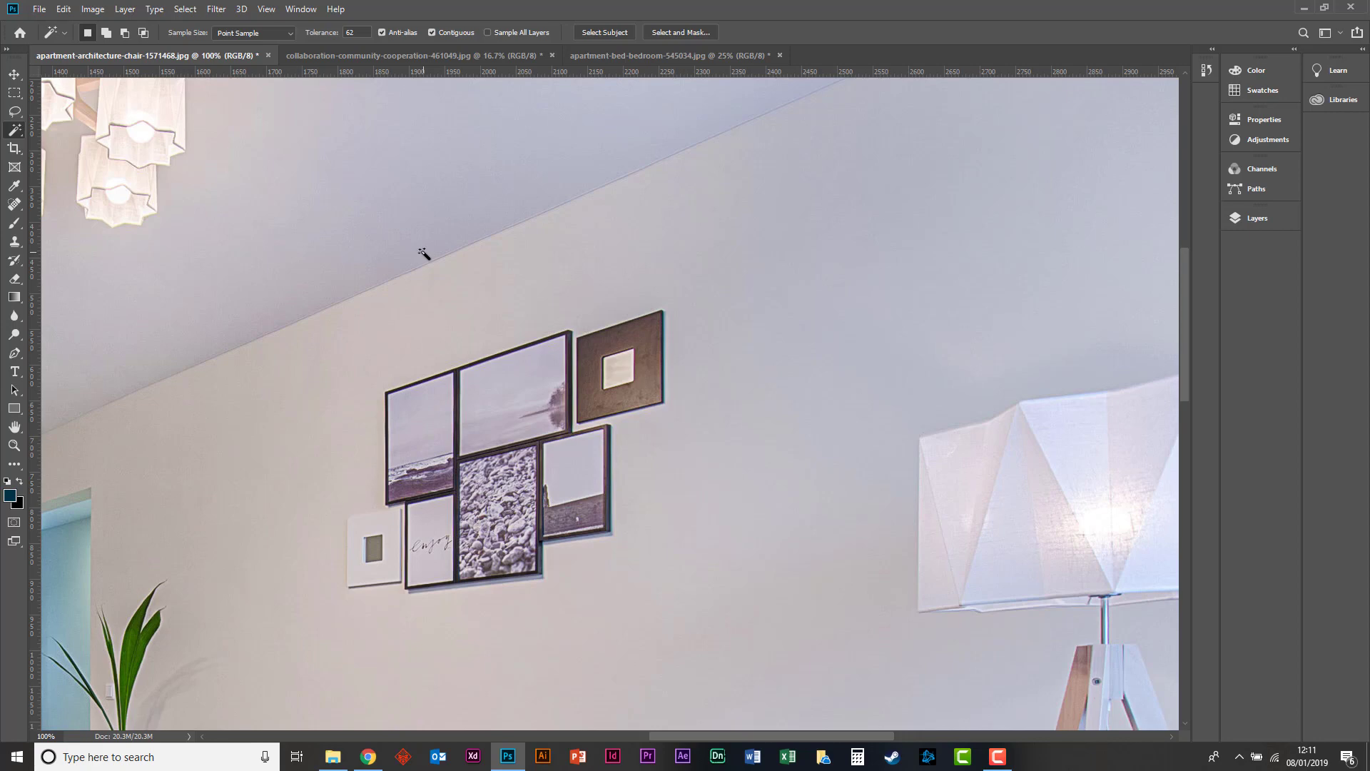
{"action": "left_click", "coordinate": [578, 479]}
Turn off Contiguous and resample the small picture's sky across the whole image with the Magic Wand tolerance at 20.
{"action": "left_click", "coordinate": [432, 33]}
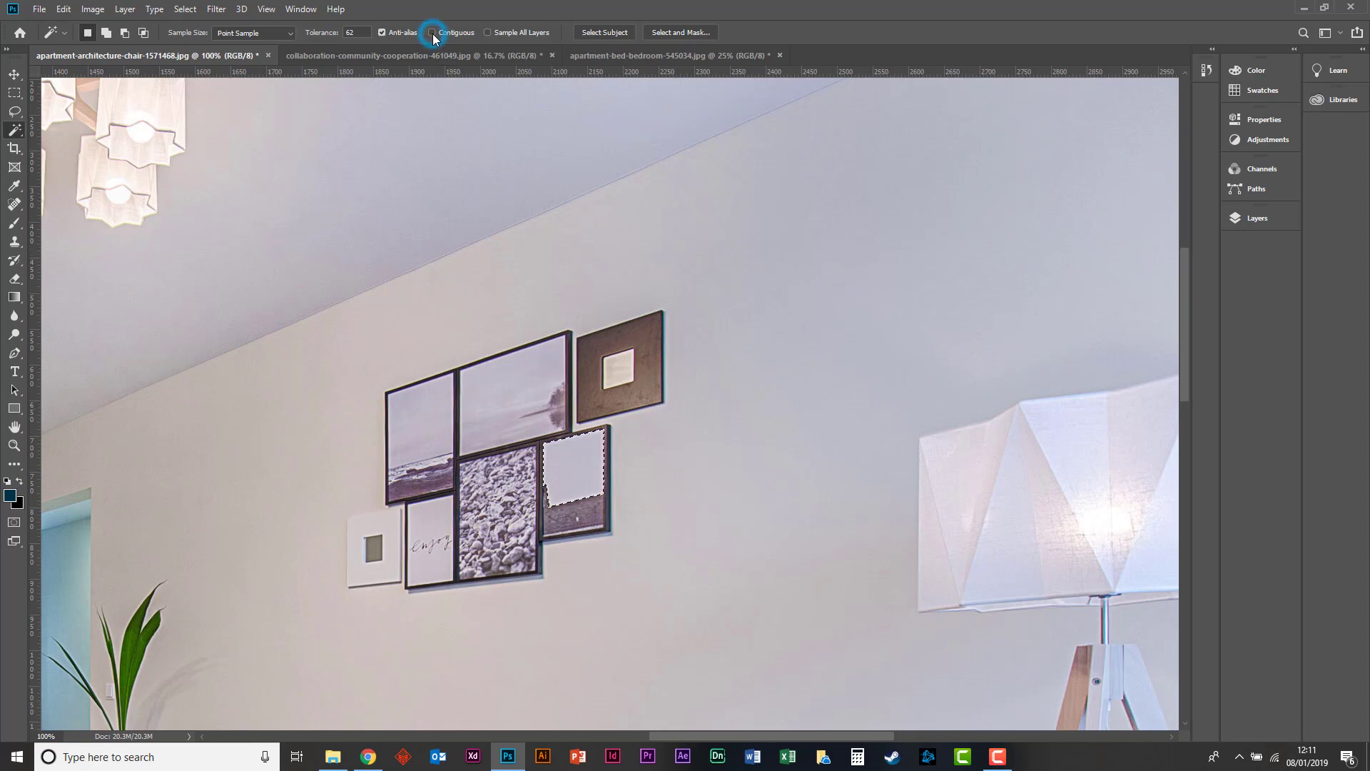
{"action": "left_click", "coordinate": [614, 361]}
{"action": "left_click", "coordinate": [581, 449]}
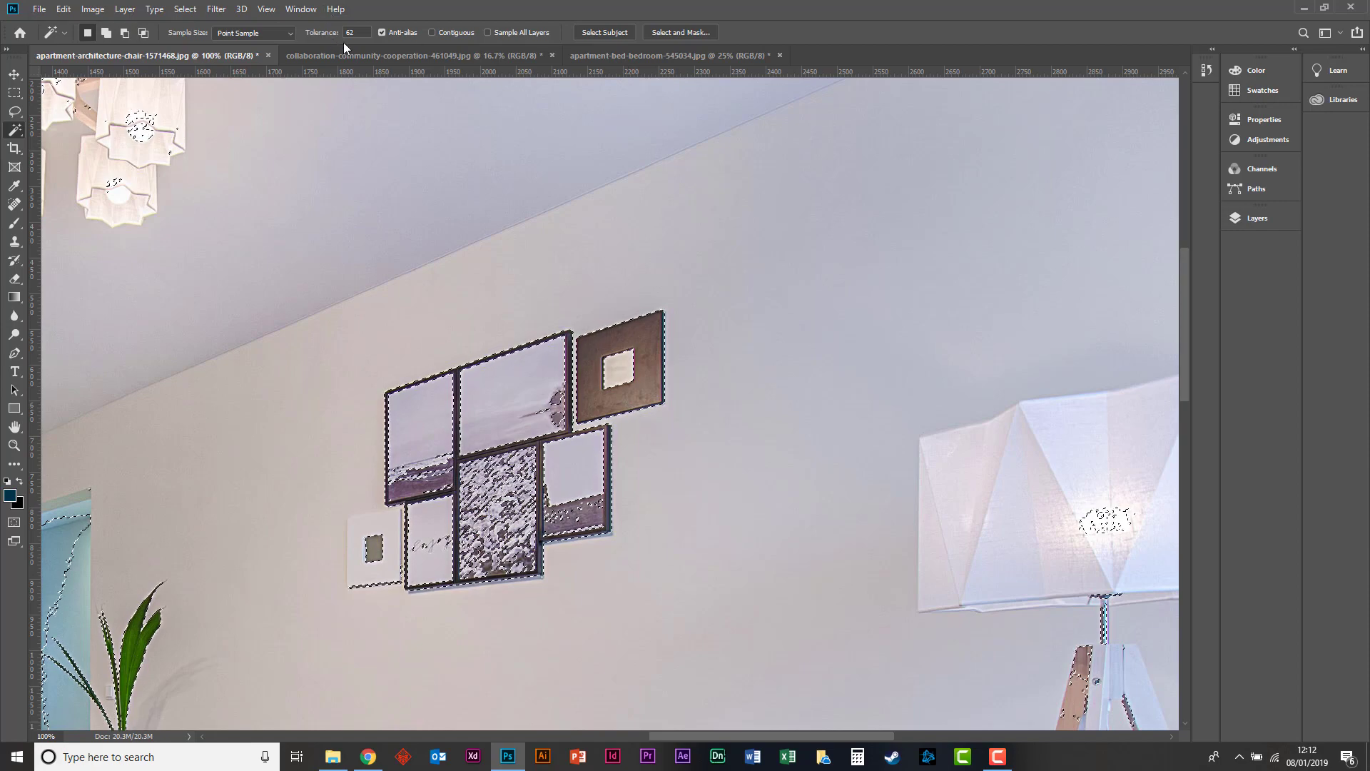
{"action": "left_click", "coordinate": [319, 27]}
{"action": "type", "text": "20"}
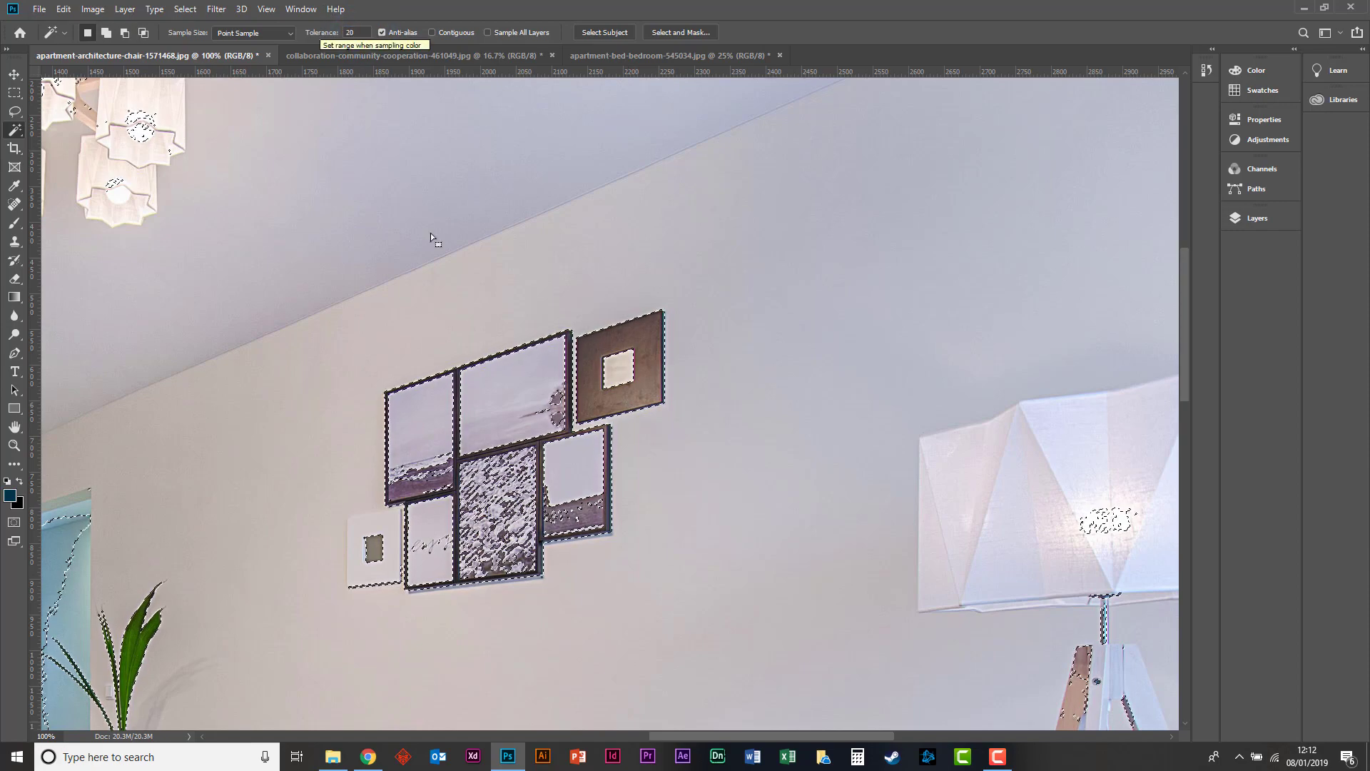
{"action": "left_click", "coordinate": [574, 437]}
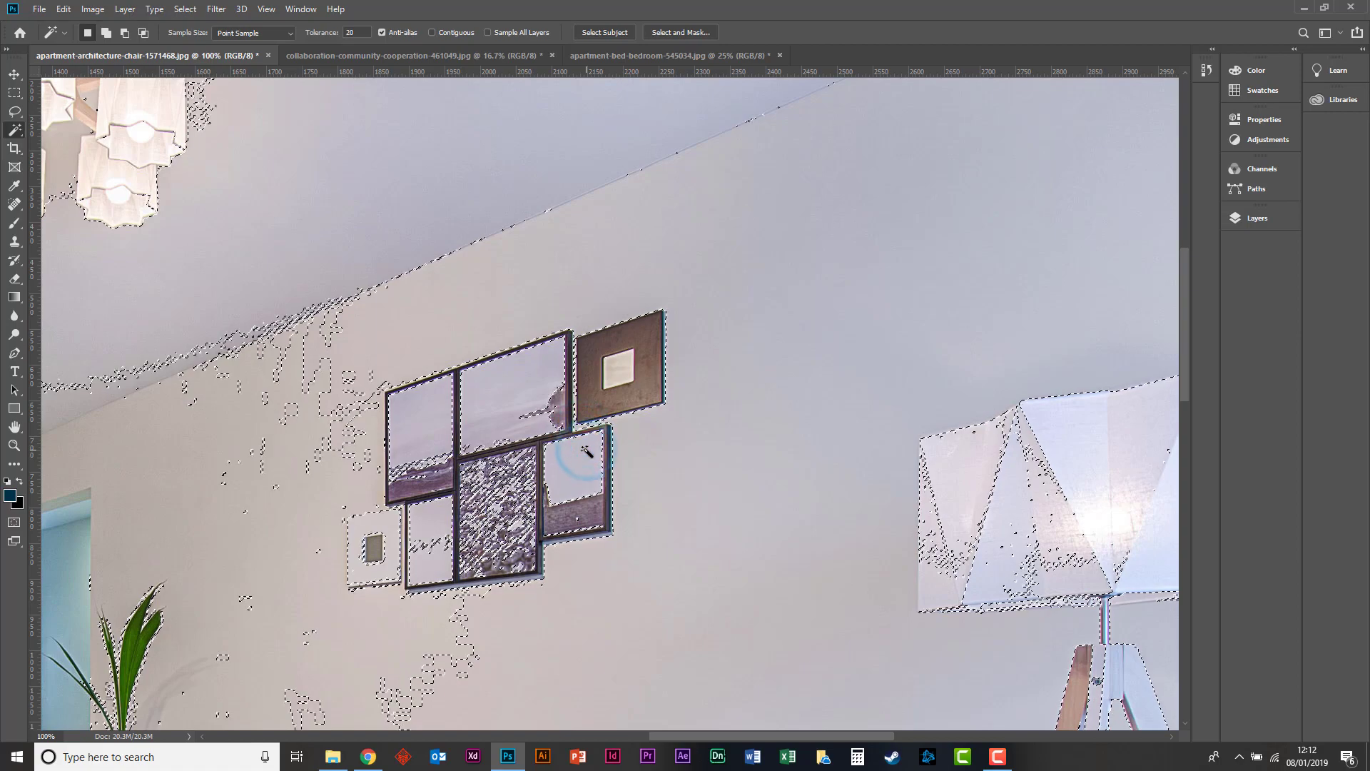
Set the Magic Wand tolerance to 80, turn Contiguous back on, and select only the small picture's sky.
{"action": "left_click", "coordinate": [353, 32]}
{"action": "type", "text": "80"}
{"action": "left_click", "coordinate": [575, 462]}
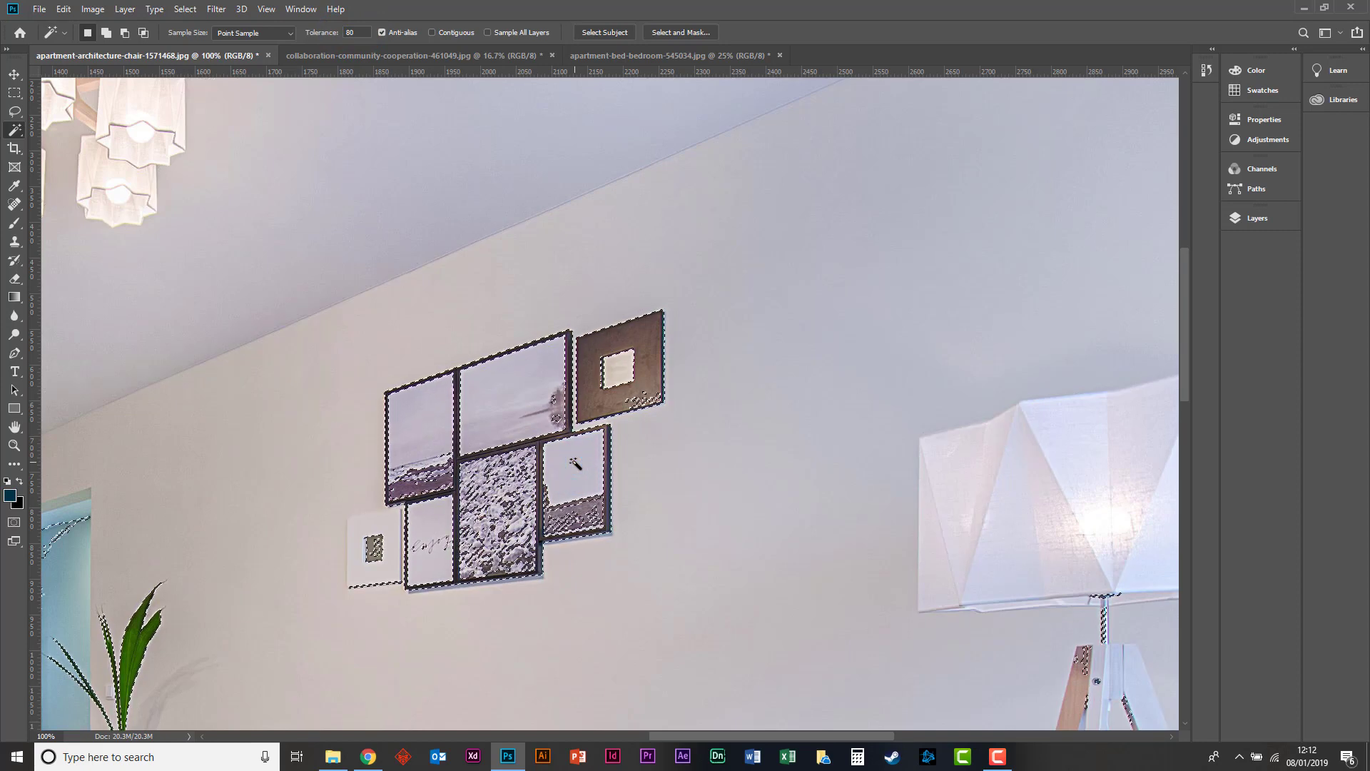
{"action": "left_click", "coordinate": [575, 464]}
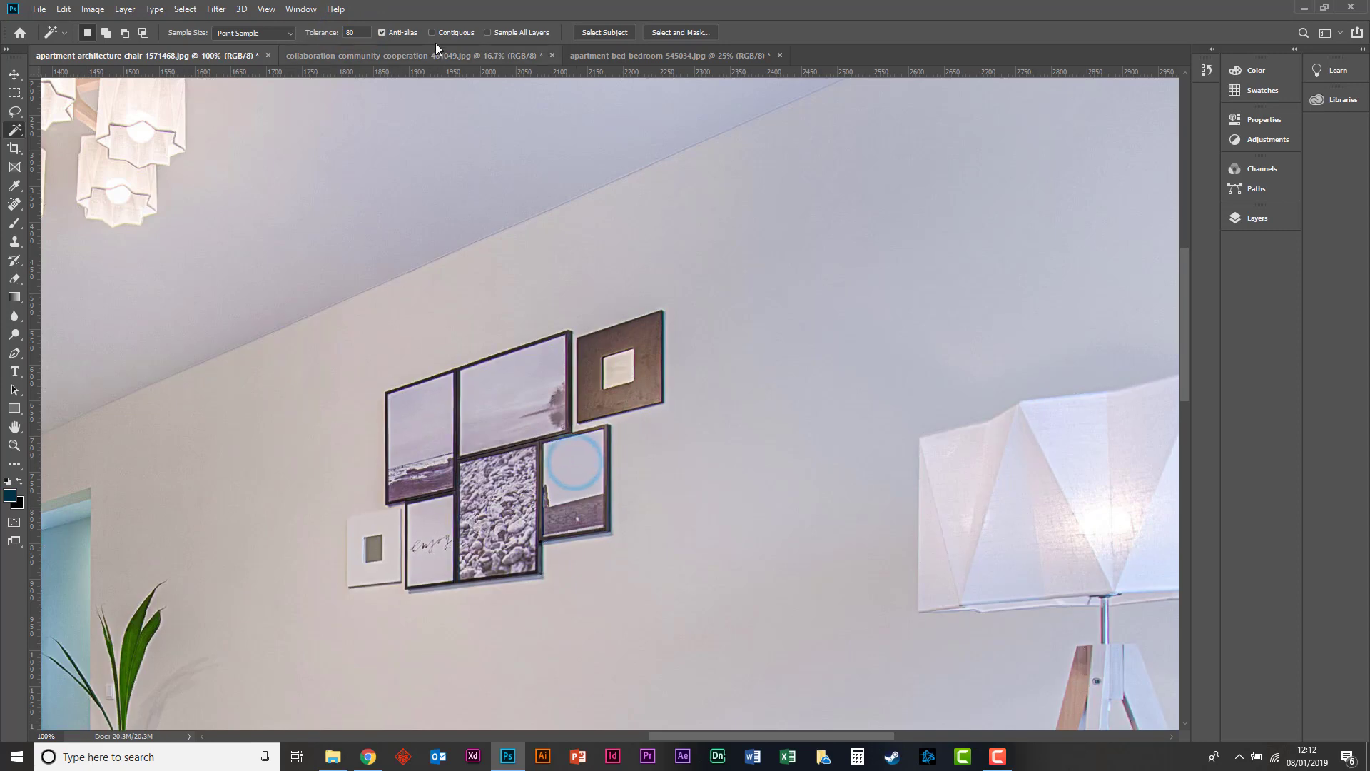
{"action": "left_click", "coordinate": [432, 32]}
{"action": "left_click", "coordinate": [558, 459]}
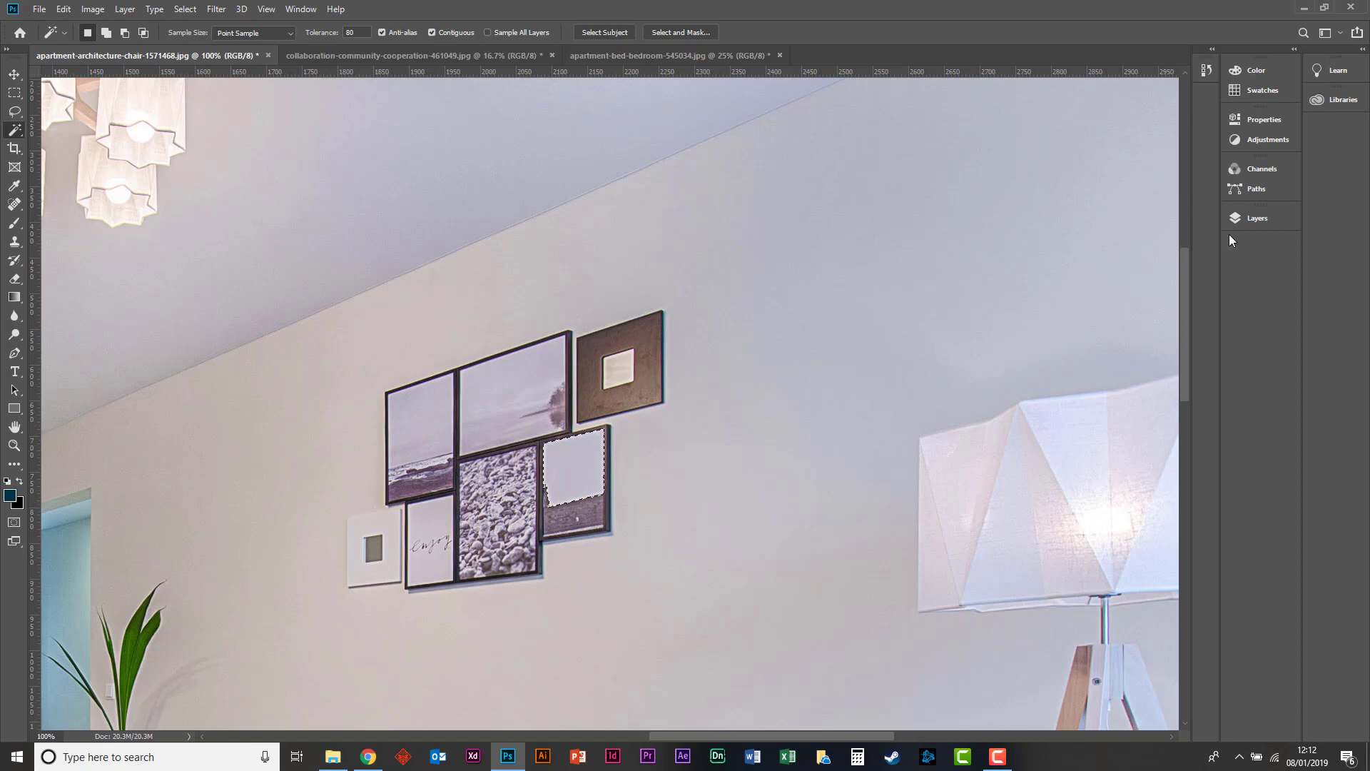
Convert the locked Background into a regular layer, keeping the default name Layer 0.
{"action": "left_click", "coordinate": [1252, 218]}
{"action": "left_click", "coordinate": [1150, 304]}
{"action": "double_click", "coordinate": [1150, 304]}
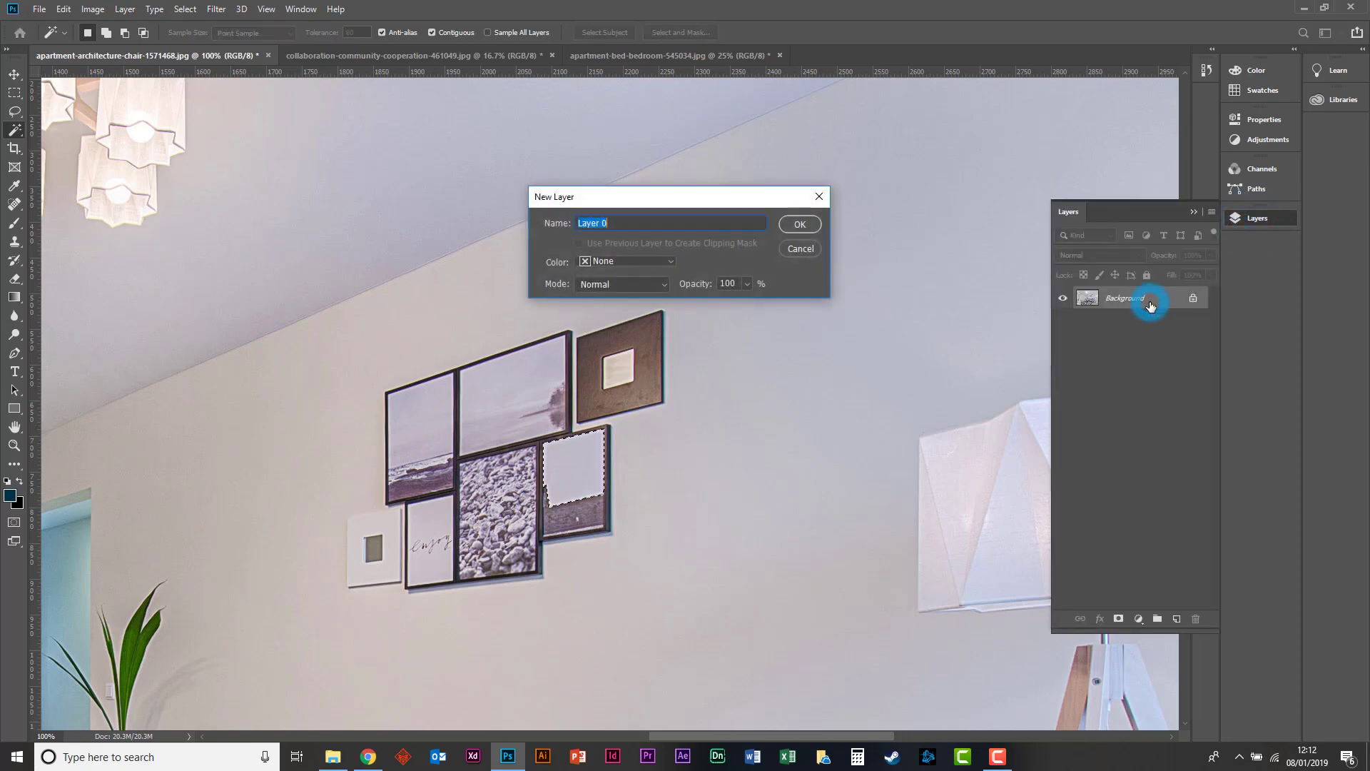
{"action": "key", "text": "Return"}
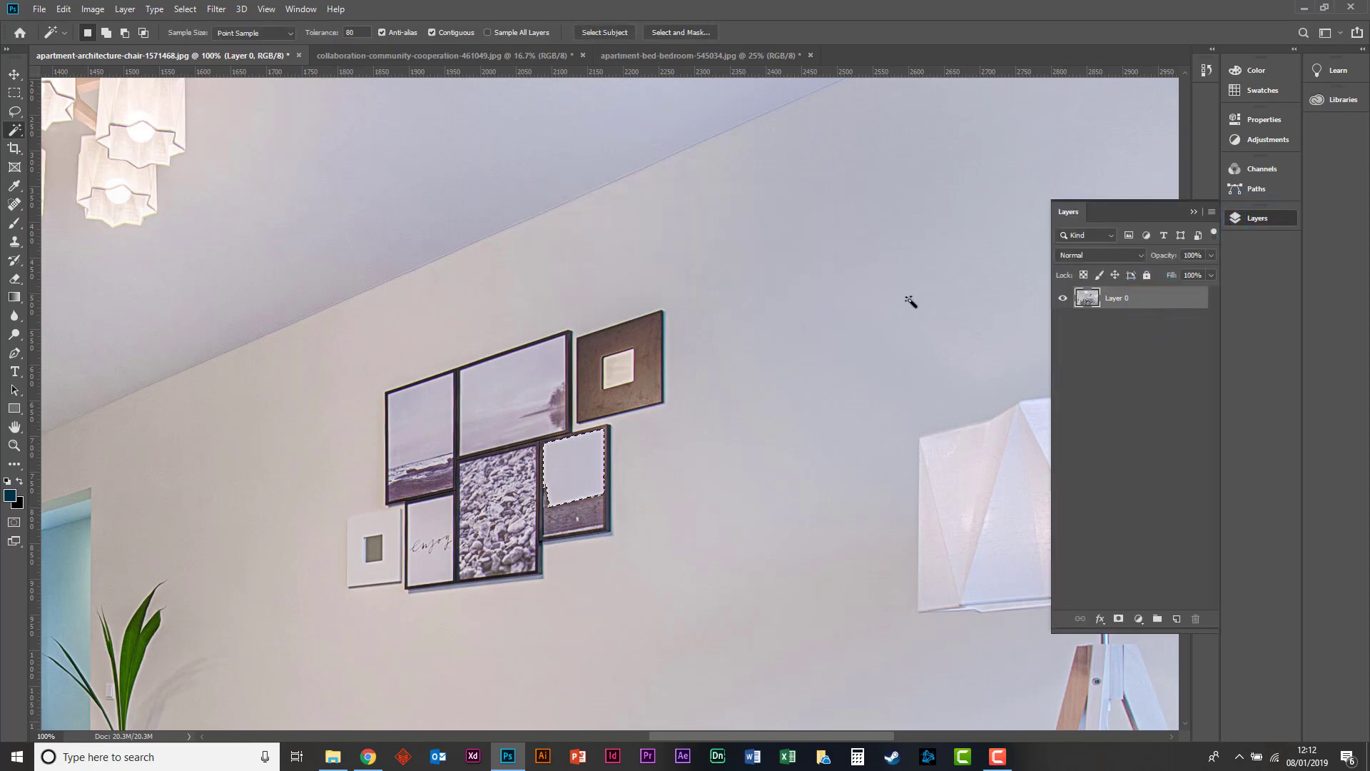
Try deleting the selected sky area from the layer, and undo the deletion.
{"action": "key", "text": "Delete"}
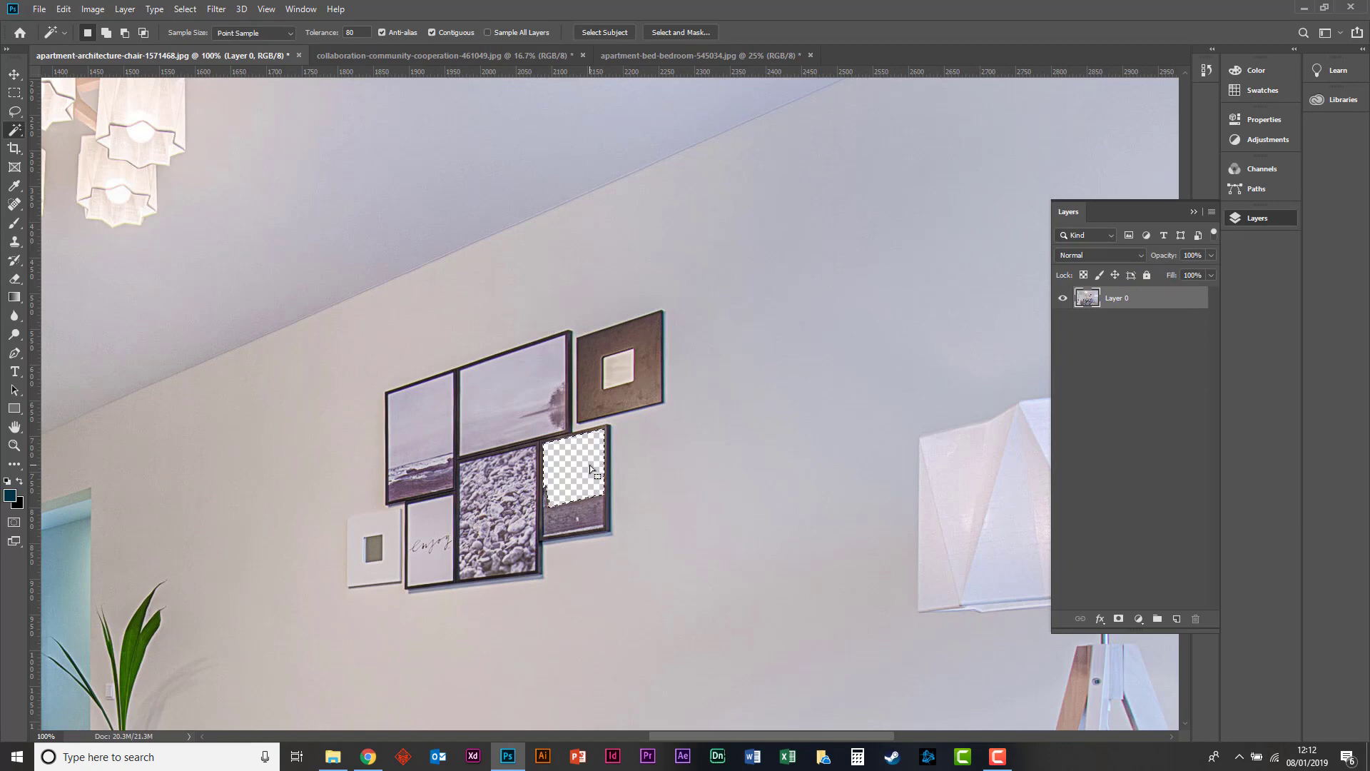
{"action": "key", "text": "ctrl+z"}
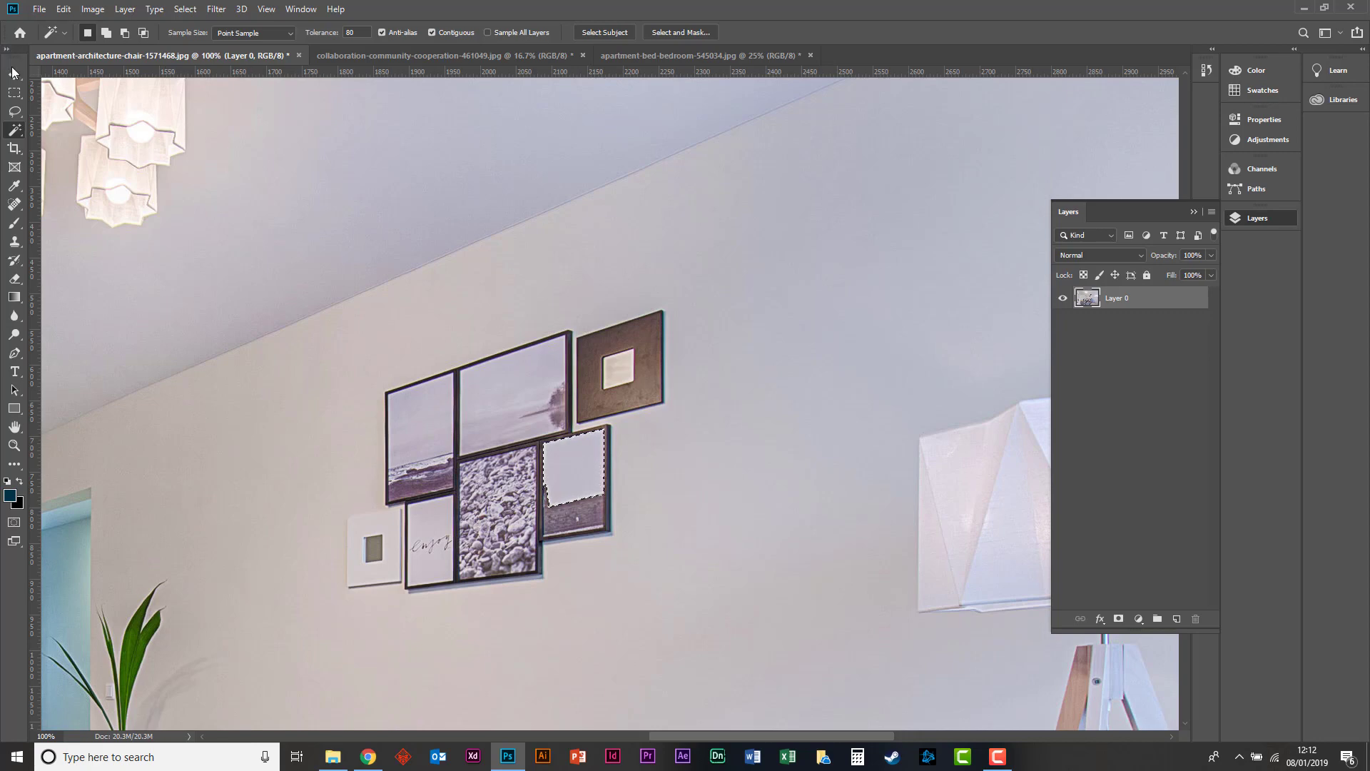
Fill the selected sky area with the custom light blue #84baed.
{"action": "left_click", "coordinate": [15, 92]}
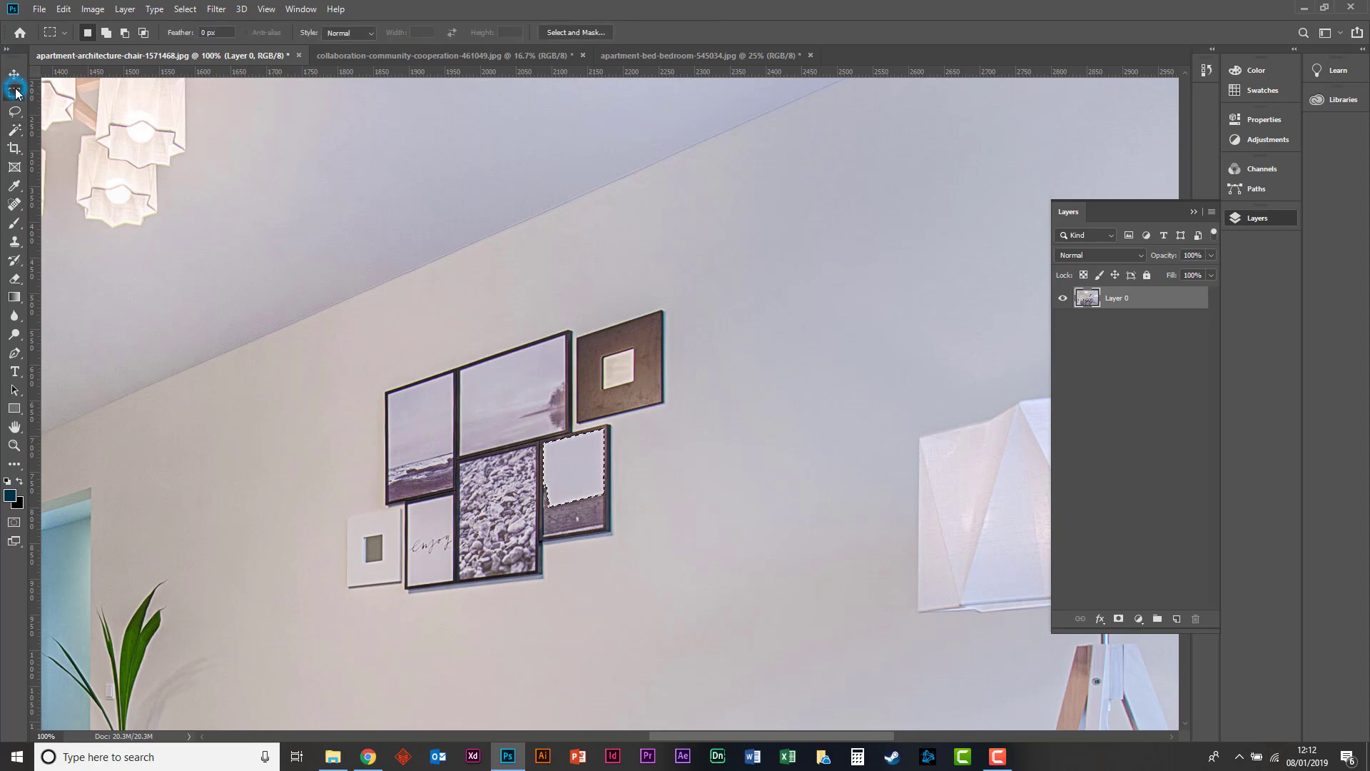
{"action": "right_click", "coordinate": [580, 444]}
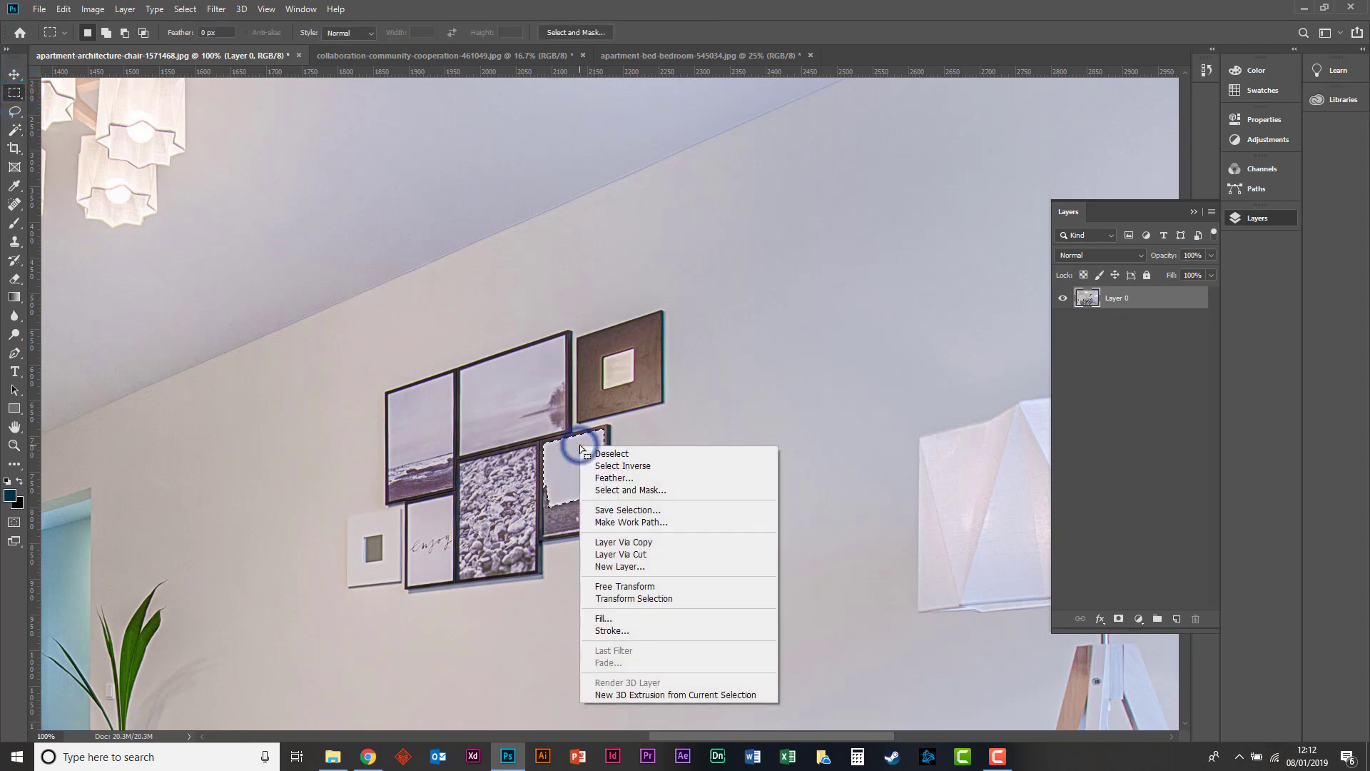
{"action": "left_click", "coordinate": [605, 618]}
{"action": "left_click", "coordinate": [385, 187]}
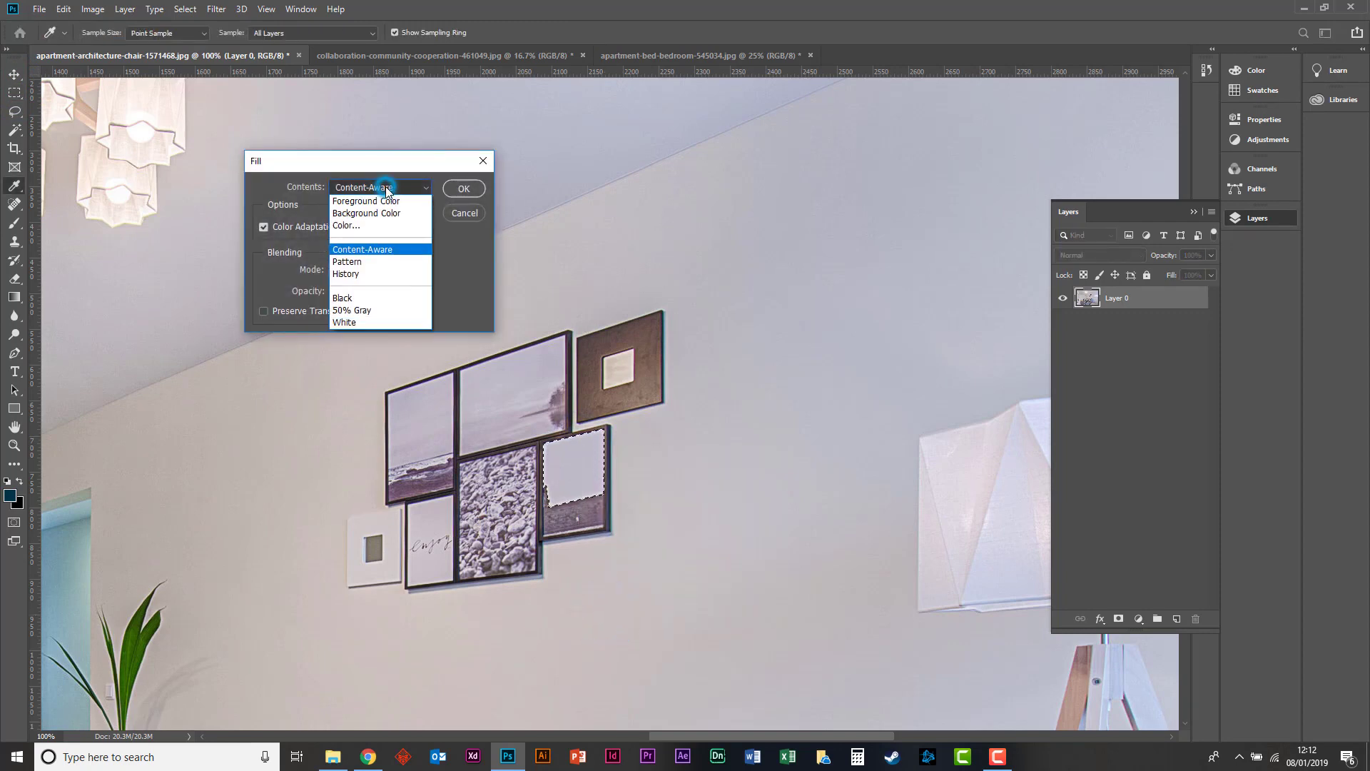
{"action": "left_click", "coordinate": [394, 226]}
{"action": "mouse_move", "coordinate": [667, 494]}
{"action": "left_mouse_down"}
{"action": "mouse_move", "coordinate": [688, 514]}
{"action": "mouse_move", "coordinate": [590, 411]}
{"action": "mouse_move", "coordinate": [703, 439]}
{"action": "mouse_move", "coordinate": [774, 490]}
{"action": "left_mouse_up"}
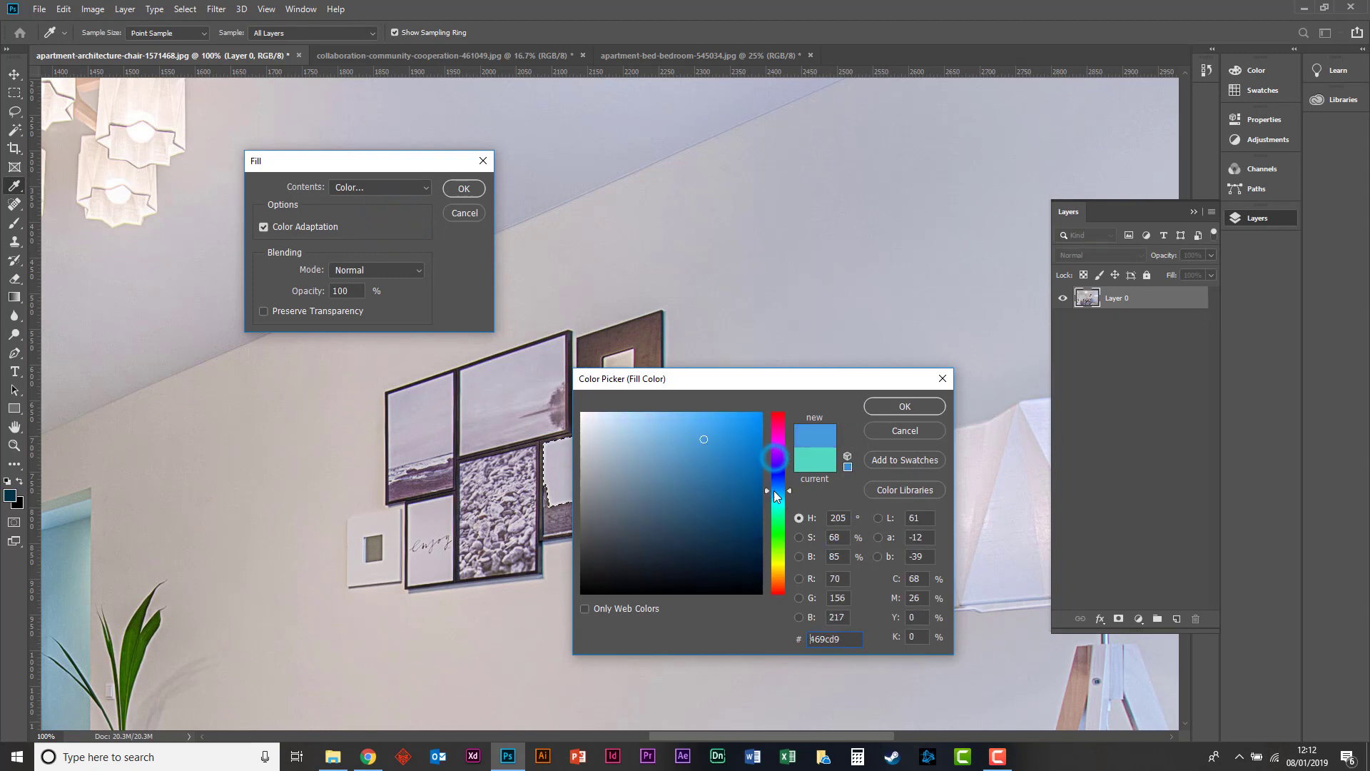
{"action": "left_click_drag", "start_coordinate": [688, 429], "coordinate": [661, 425]}
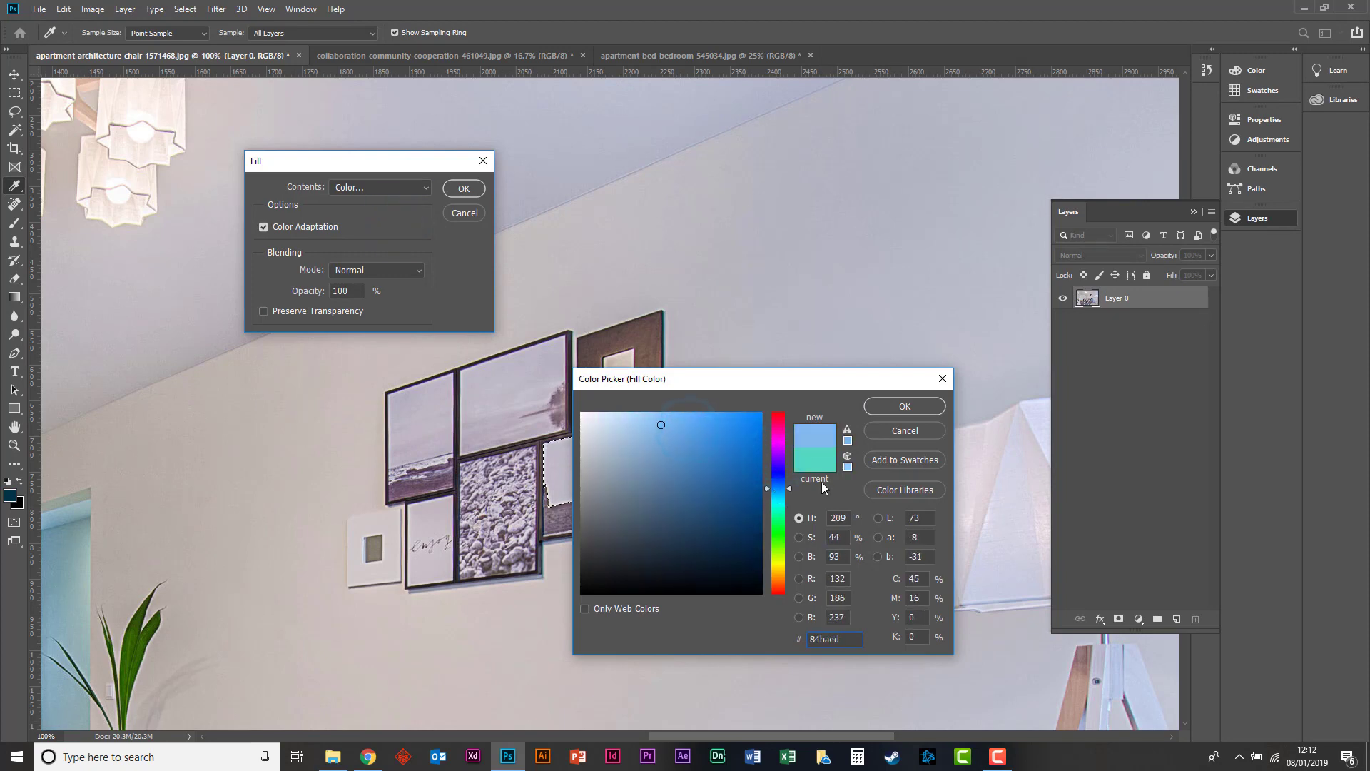
{"action": "key", "text": "Return"}
{"action": "key", "text": "Return"}
{"action": "key", "text": "m"}
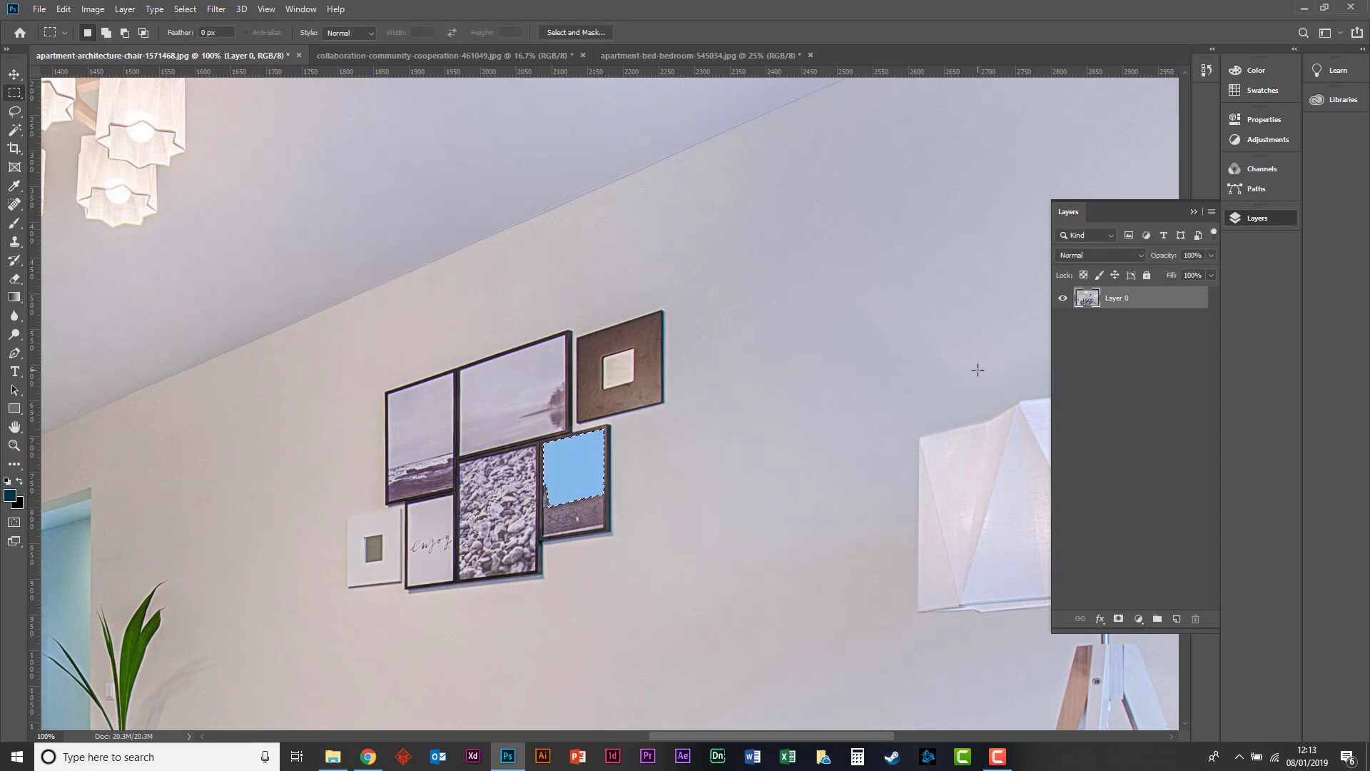
Undo the fill and apply the same light blue to the selection on a new layer instead.
{"action": "key", "text": "ctrl+z"}
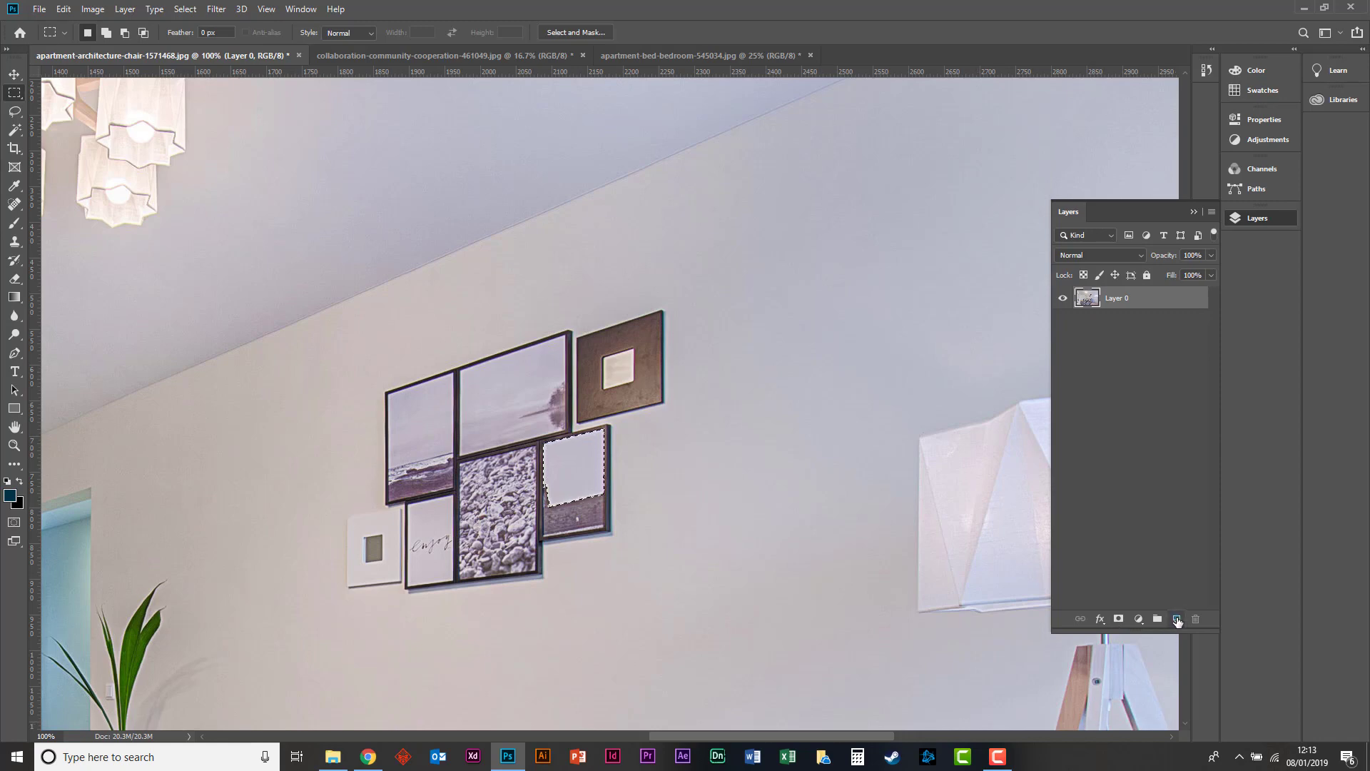
{"action": "left_click", "coordinate": [1177, 618]}
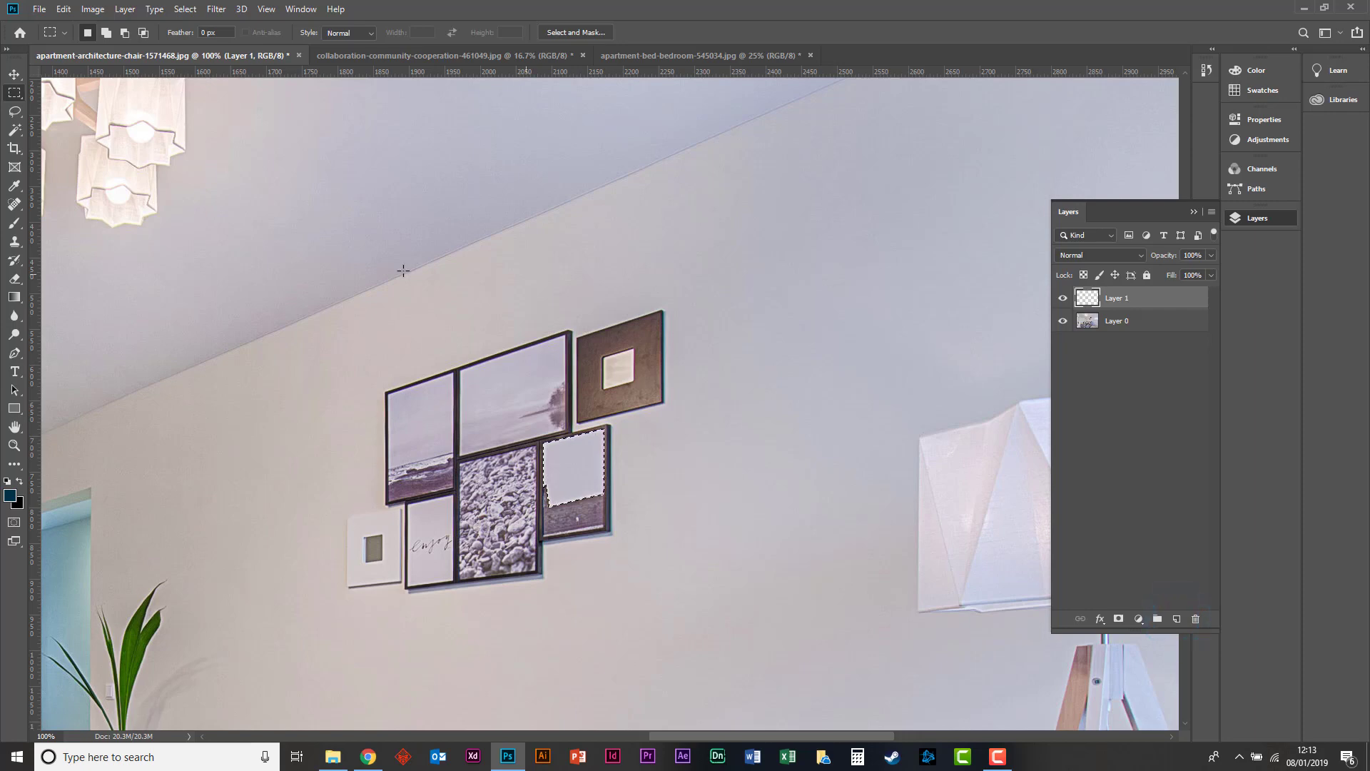
{"action": "right_click", "coordinate": [559, 473]}
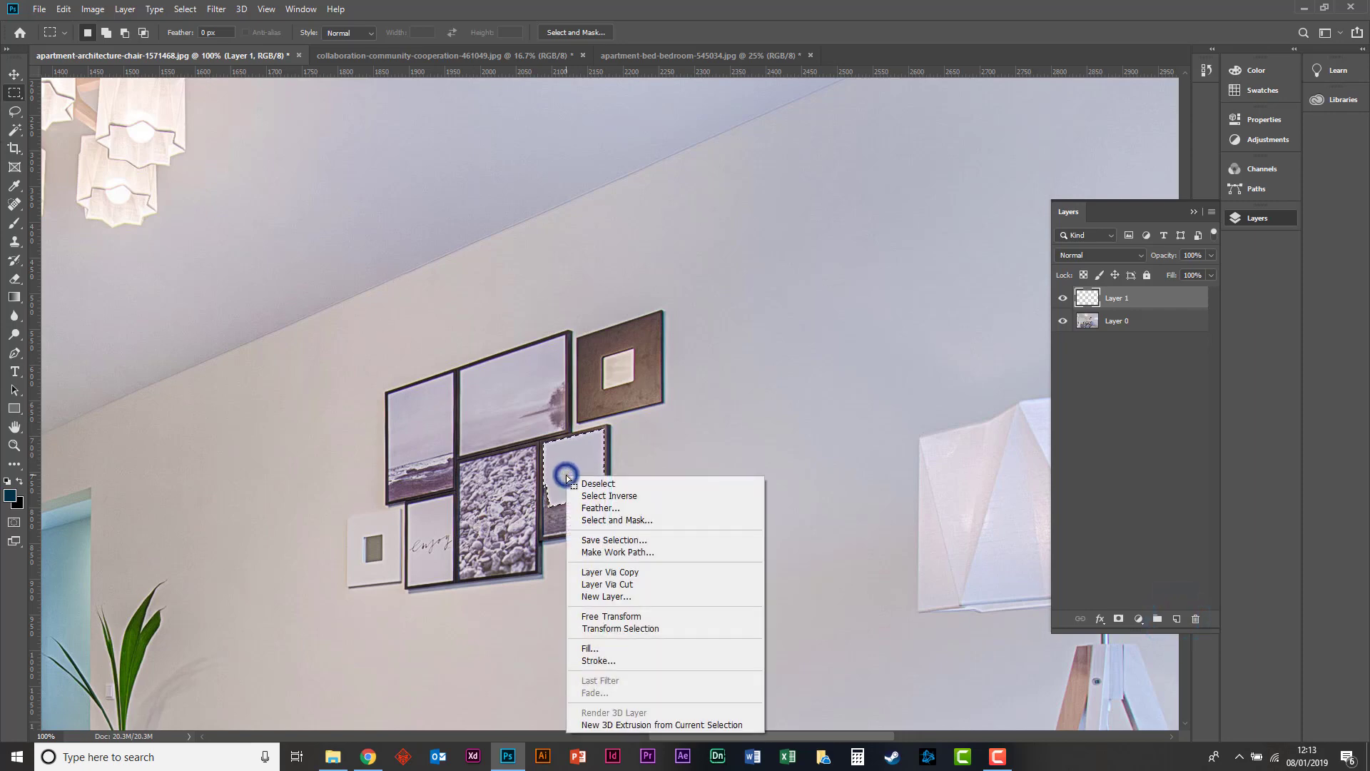
{"action": "left_click", "coordinate": [590, 645]}
{"action": "key", "text": "Return"}
{"action": "key", "text": "m"}
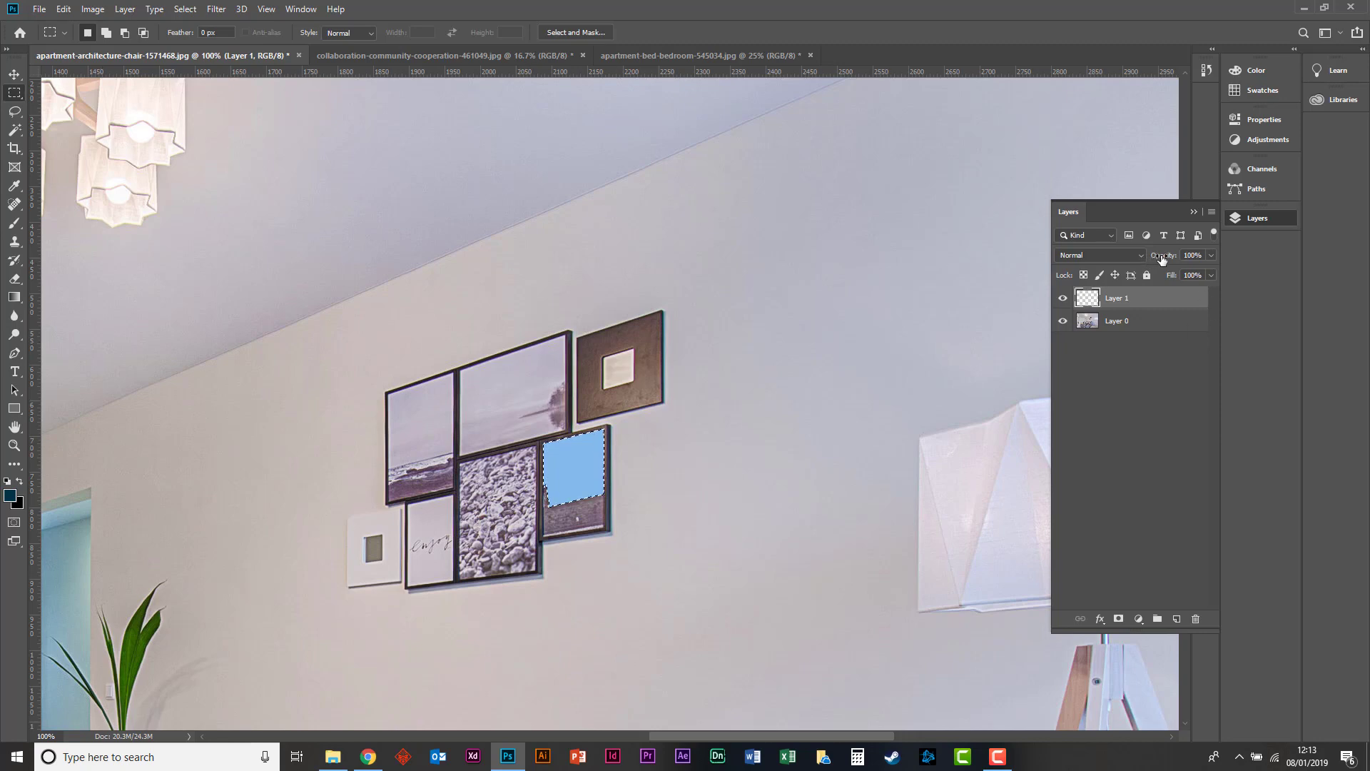
Lower the blue fill layer's opacity to 22% and clear the selection.
{"action": "mouse_move", "coordinate": [1163, 256]}
{"action": "left_mouse_down"}
{"action": "mouse_move", "coordinate": [1135, 257]}
{"action": "mouse_move", "coordinate": [1147, 255]}
{"action": "left_mouse_up"}
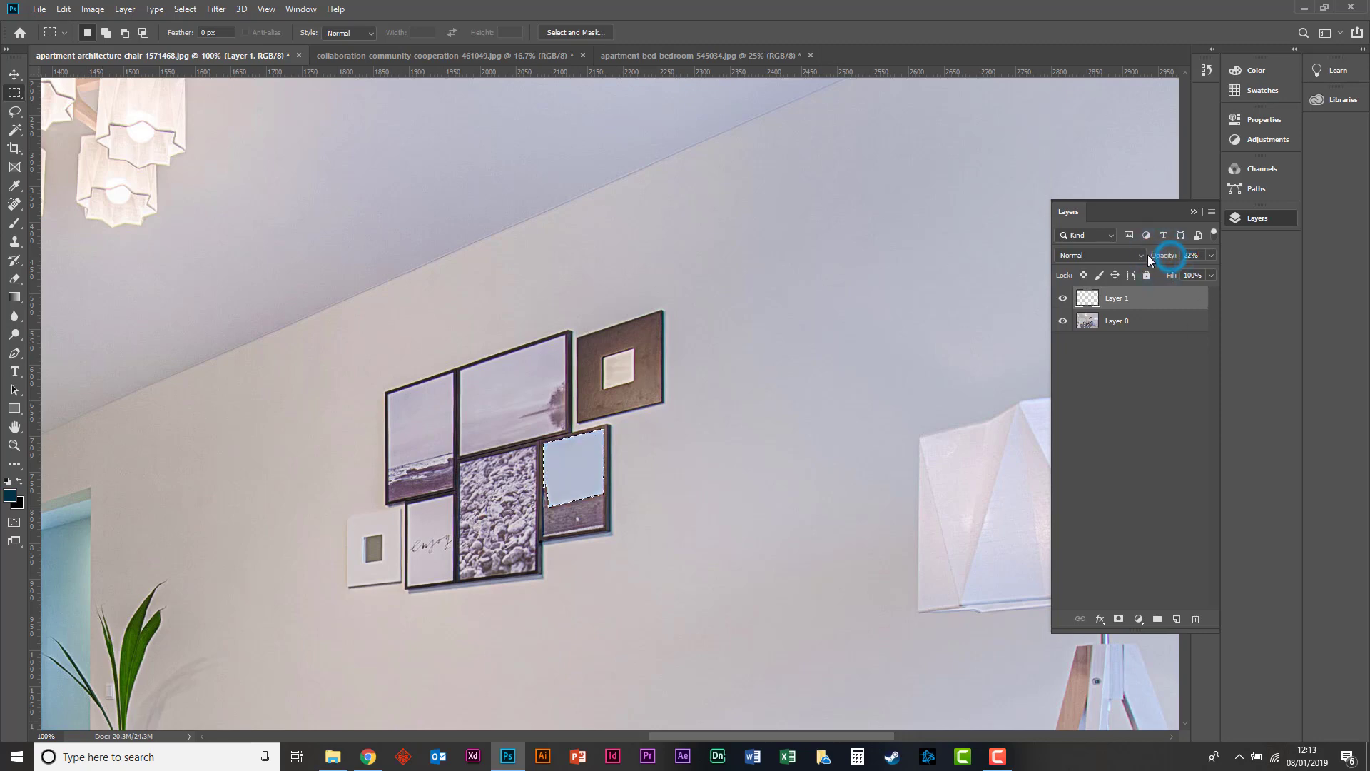
{"action": "left_click", "coordinate": [169, 140]}
{"action": "key", "text": "ctrl+minus"}
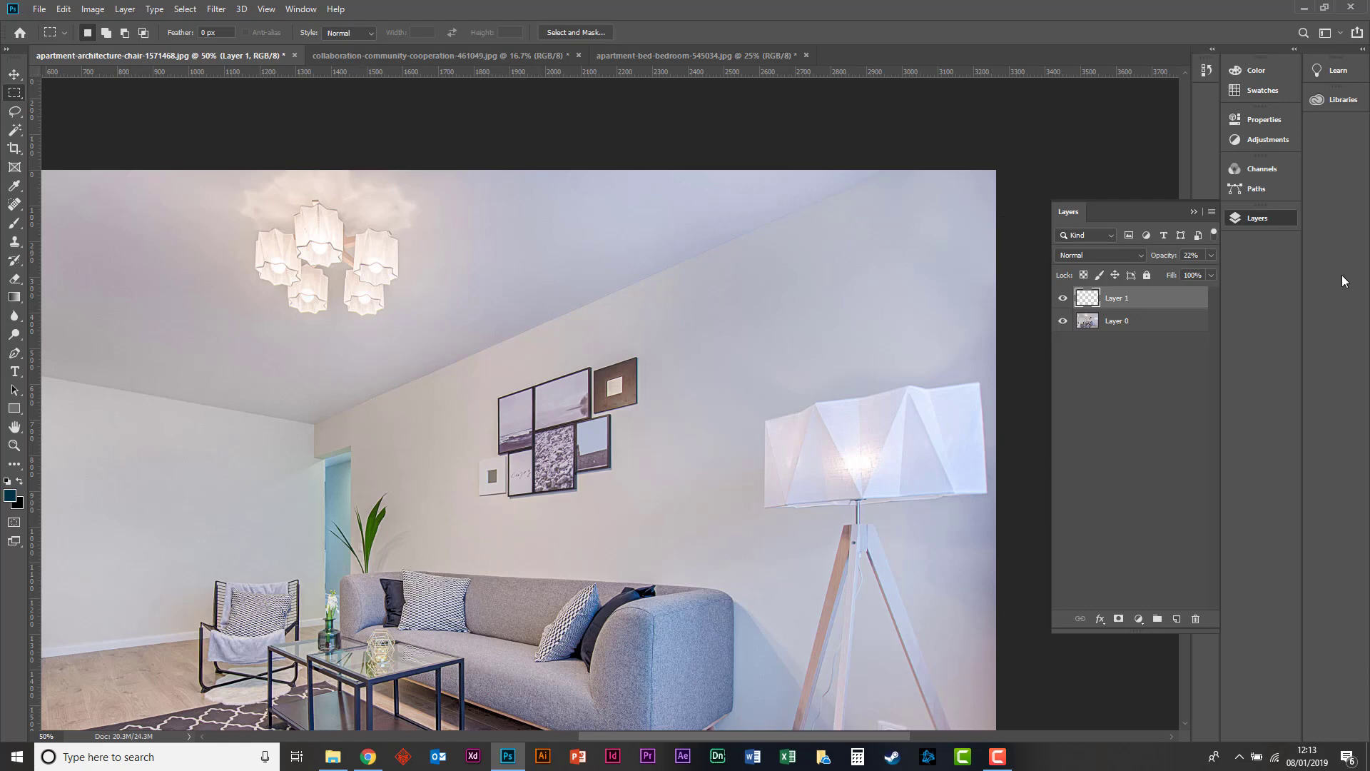
Set the blue fill layer's opacity to 37%.
{"action": "left_click_drag", "start_coordinate": [1162, 257], "coordinate": [1174, 257]}
{"action": "key", "text": "ctrl+plus"}
{"action": "key", "text": "ctrl+plus"}
{"action": "key", "text": "ctrl+plus"}
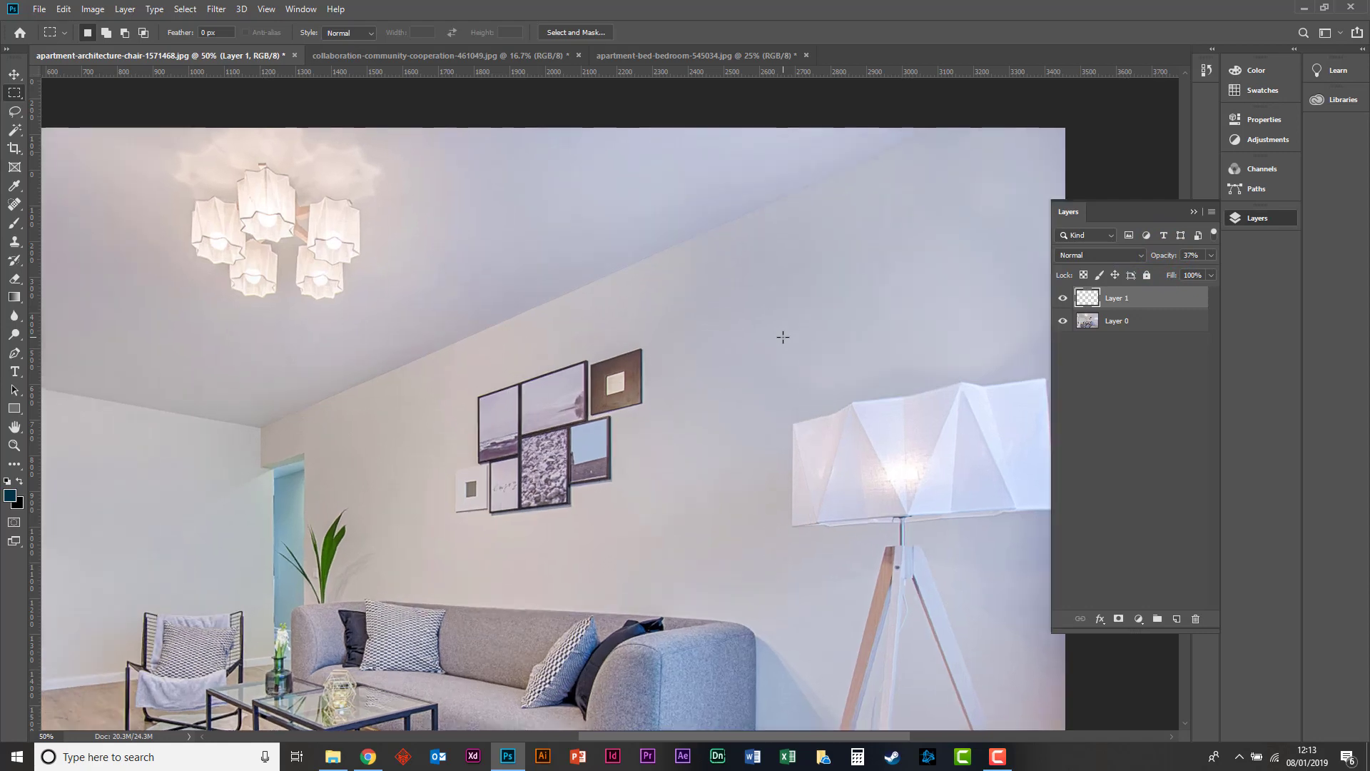
{"action": "key", "text": "h"}
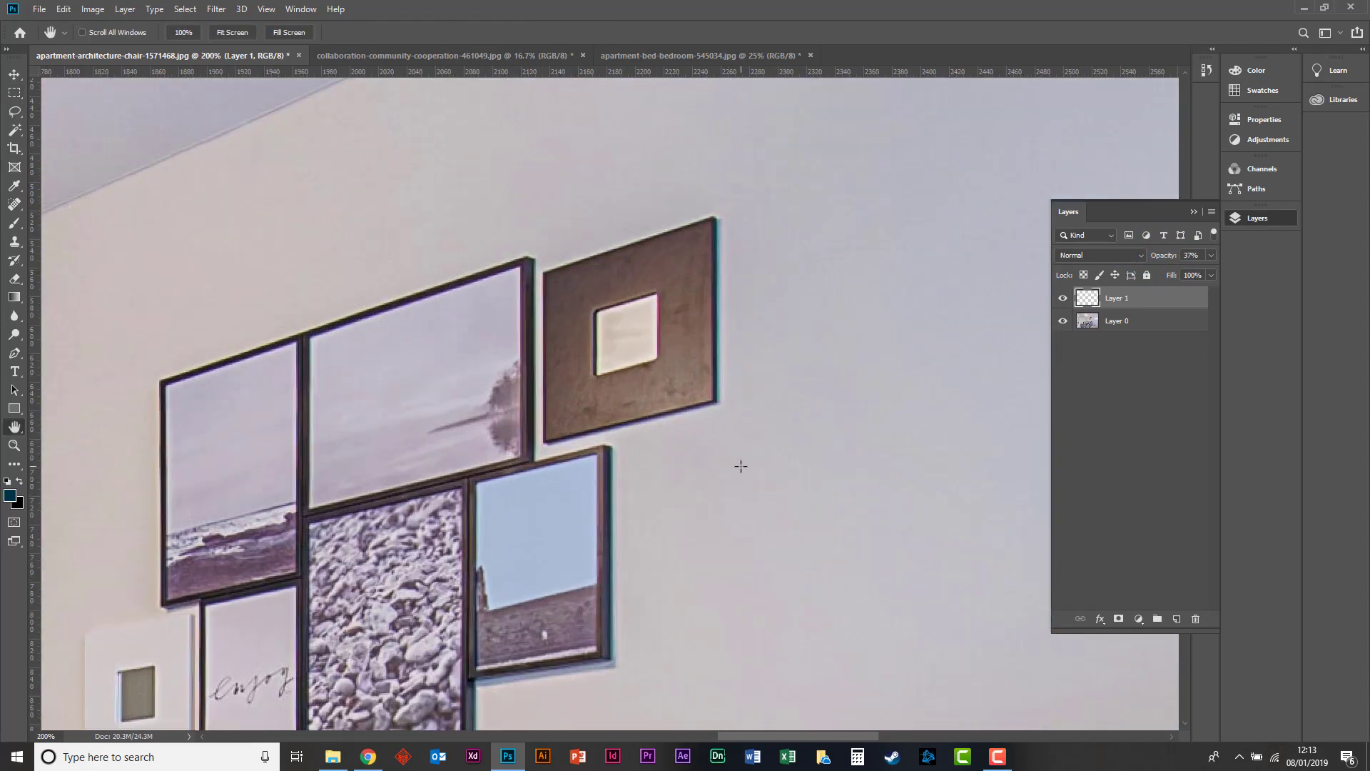
{"action": "left_click_drag", "start_coordinate": [721, 483], "coordinate": [830, 344]}
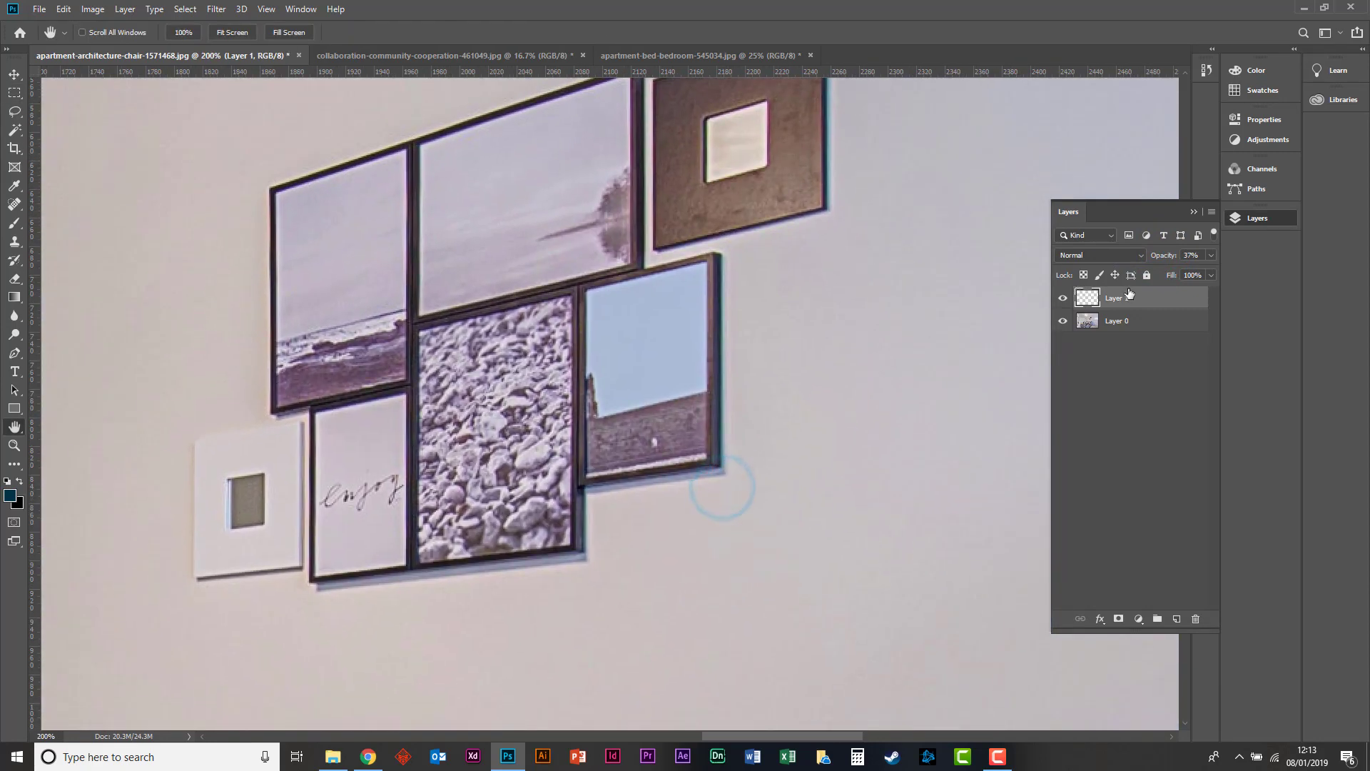
Try the Lighten blend mode on the blue fill layer and raise its opacity to 100%.
{"action": "left_click", "coordinate": [1118, 257]}
{"action": "left_click", "coordinate": [1116, 258]}
{"action": "left_click", "coordinate": [1115, 258]}
{"action": "left_click", "coordinate": [1116, 259]}
{"action": "left_click", "coordinate": [1116, 259]}
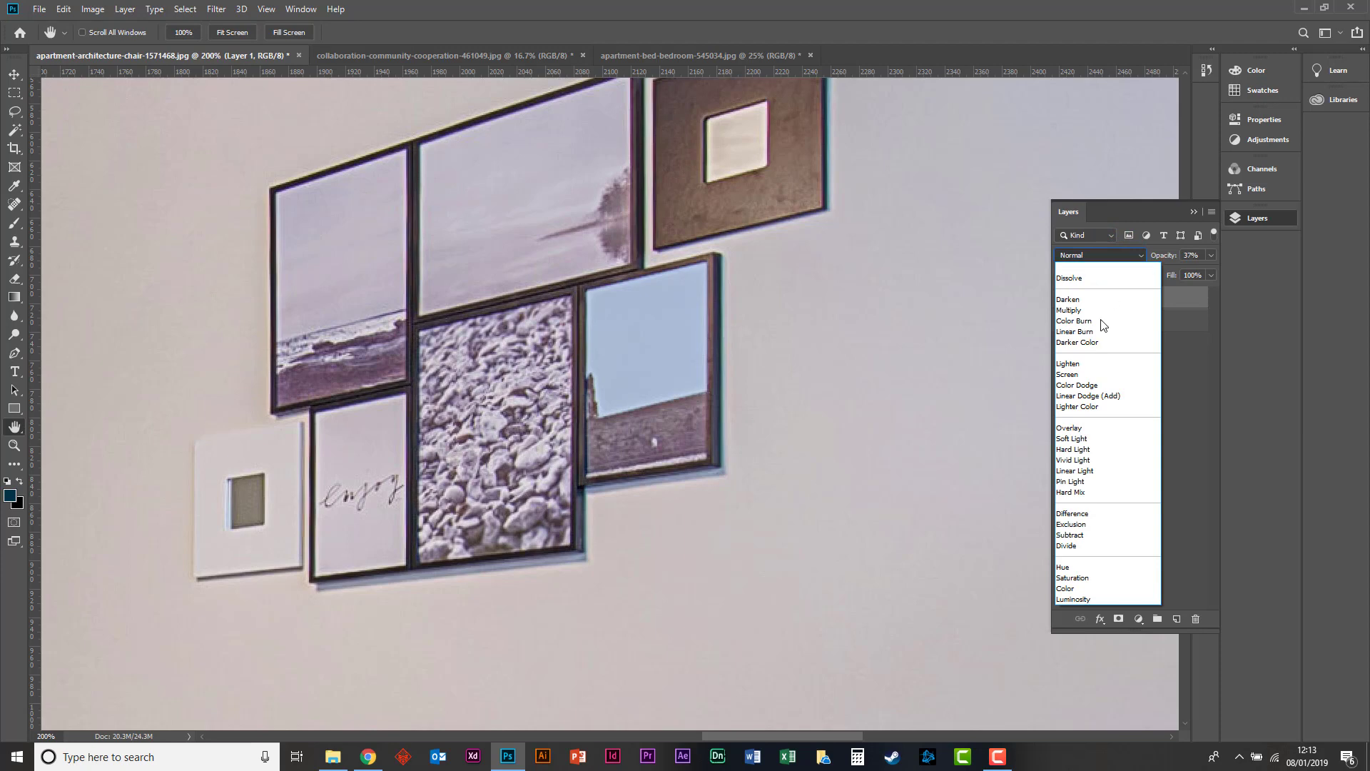
{"action": "left_click", "coordinate": [1075, 365]}
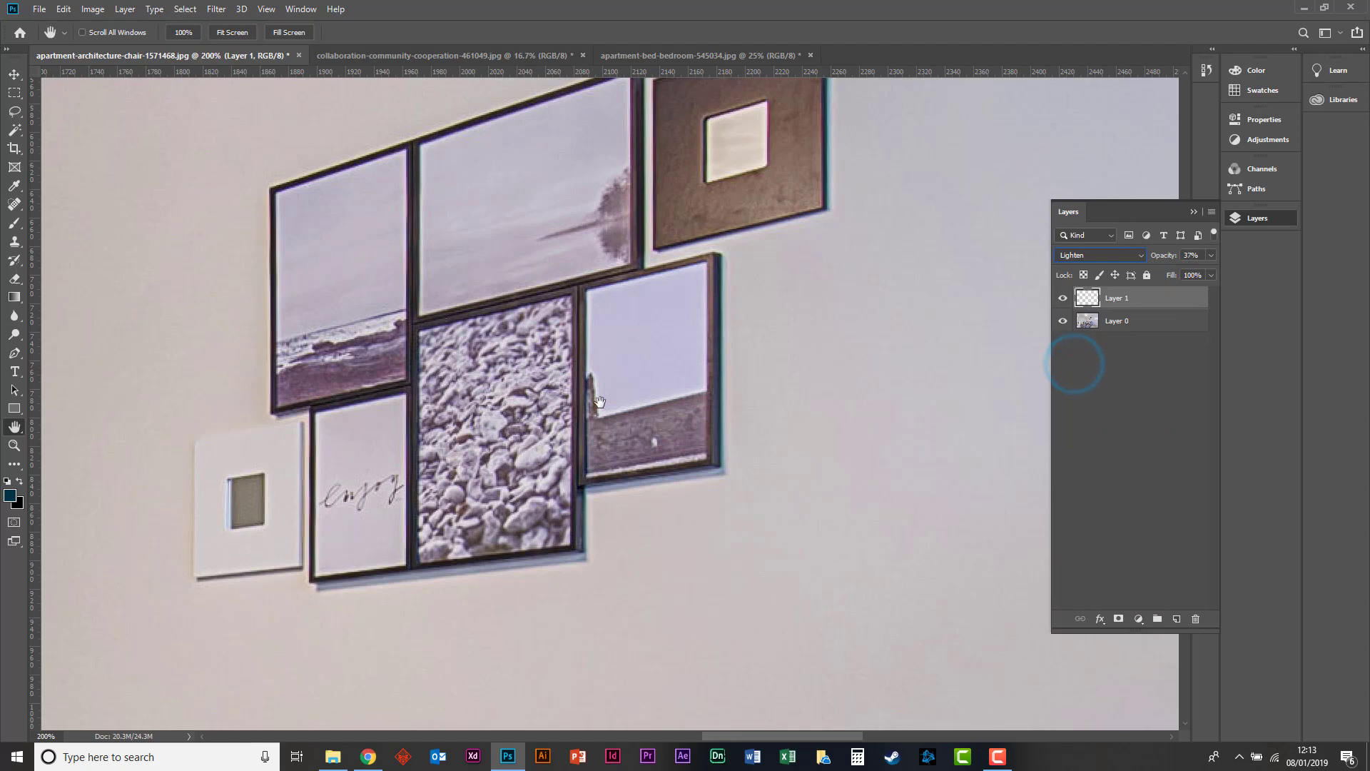
{"action": "left_click_drag", "start_coordinate": [1163, 259], "coordinate": [1173, 259]}
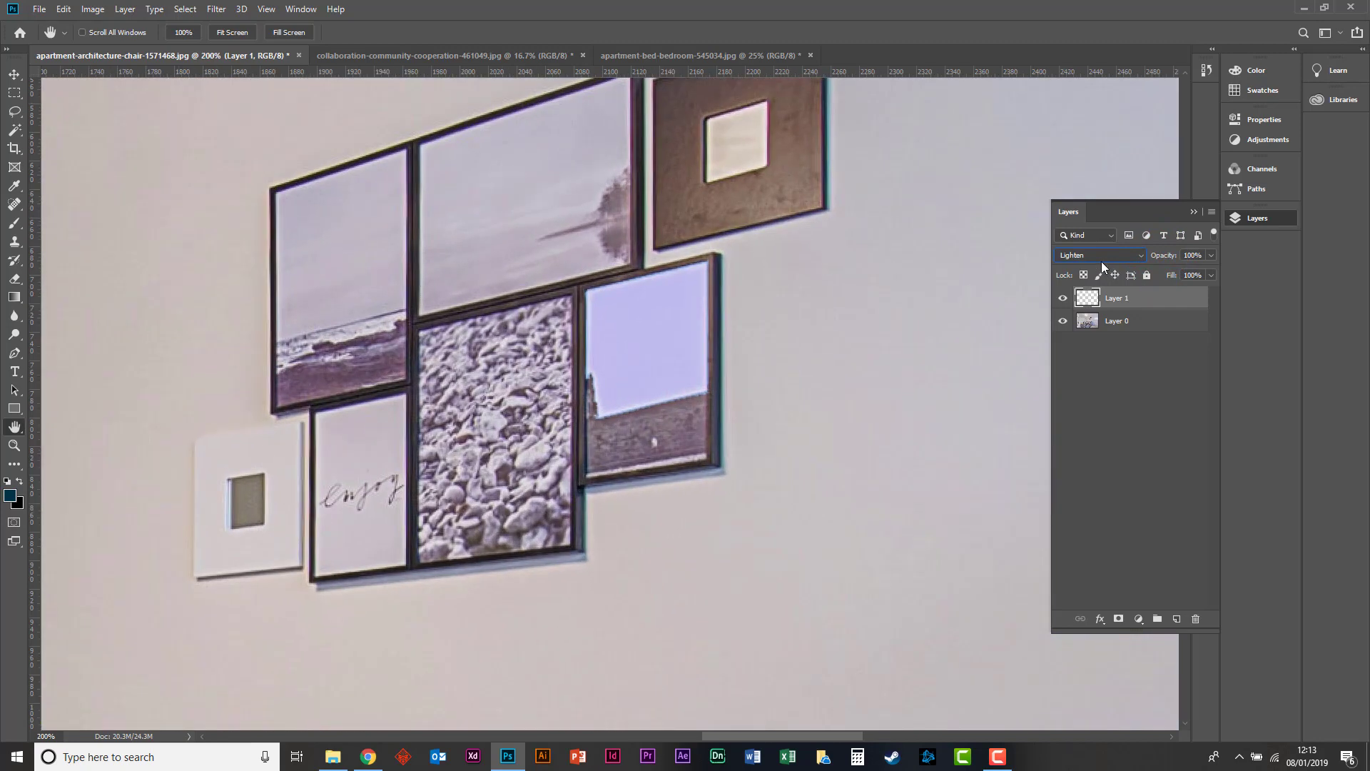
Try the Exclusion, Difference, Pin Light and Multiply blend modes on the blue fill layer.
{"action": "left_click", "coordinate": [1084, 255]}
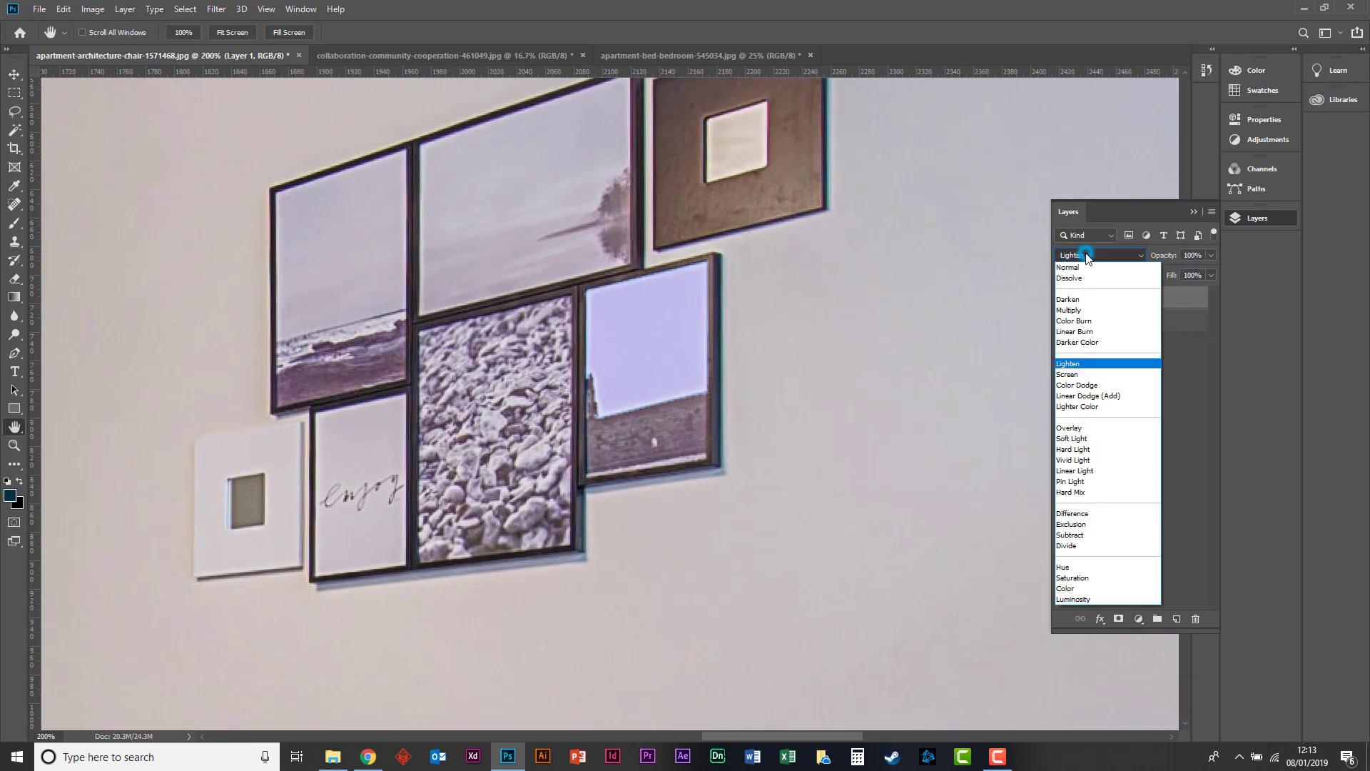
{"action": "left_click", "coordinate": [1068, 524]}
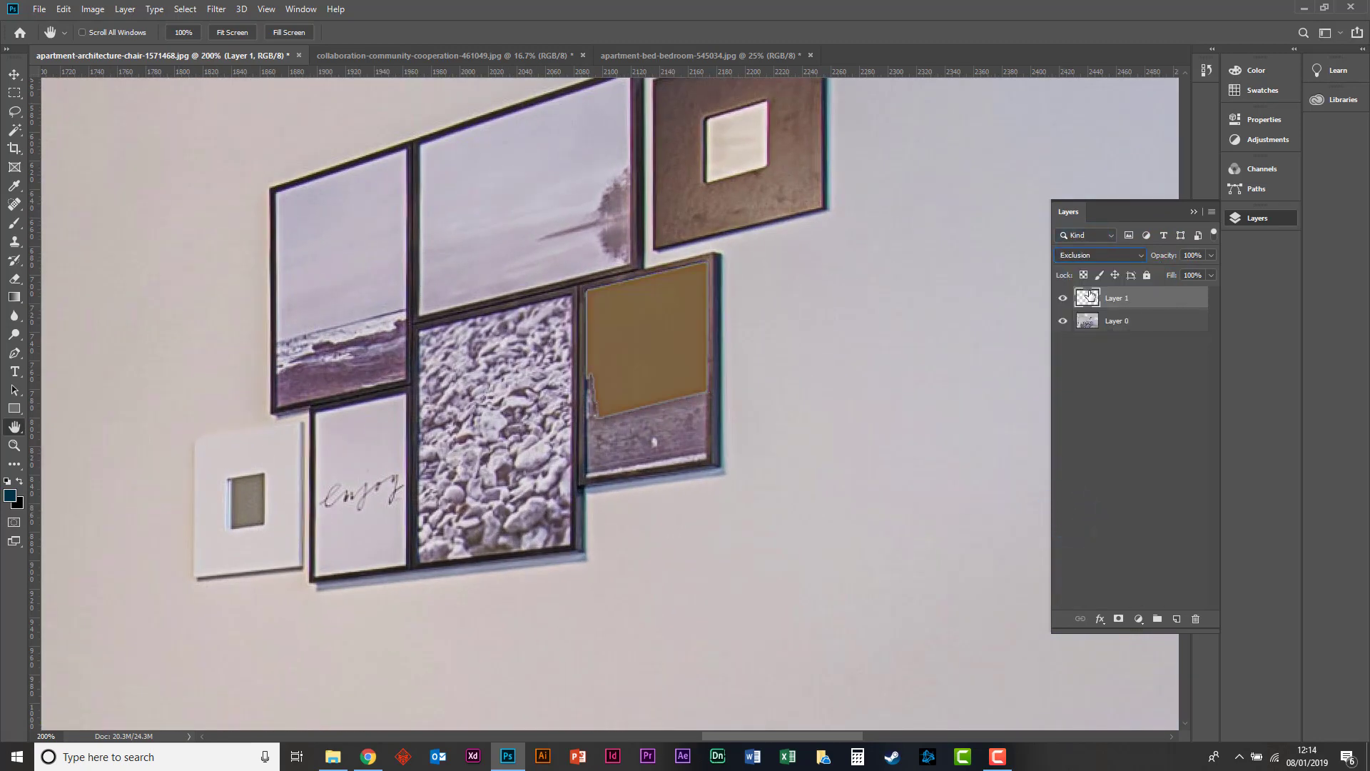
{"action": "key", "text": "Up"}
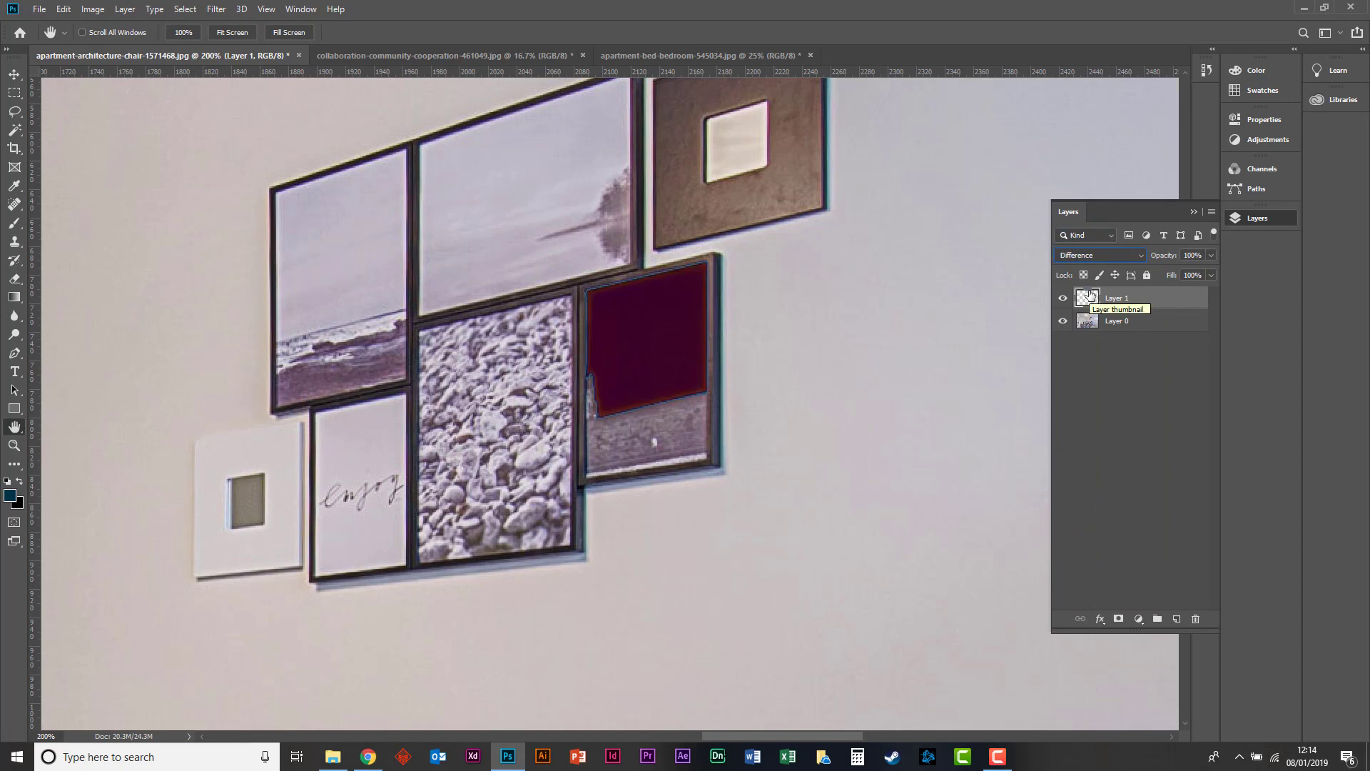
{"action": "key", "text": "Up"}
{"action": "key", "text": "Up"}
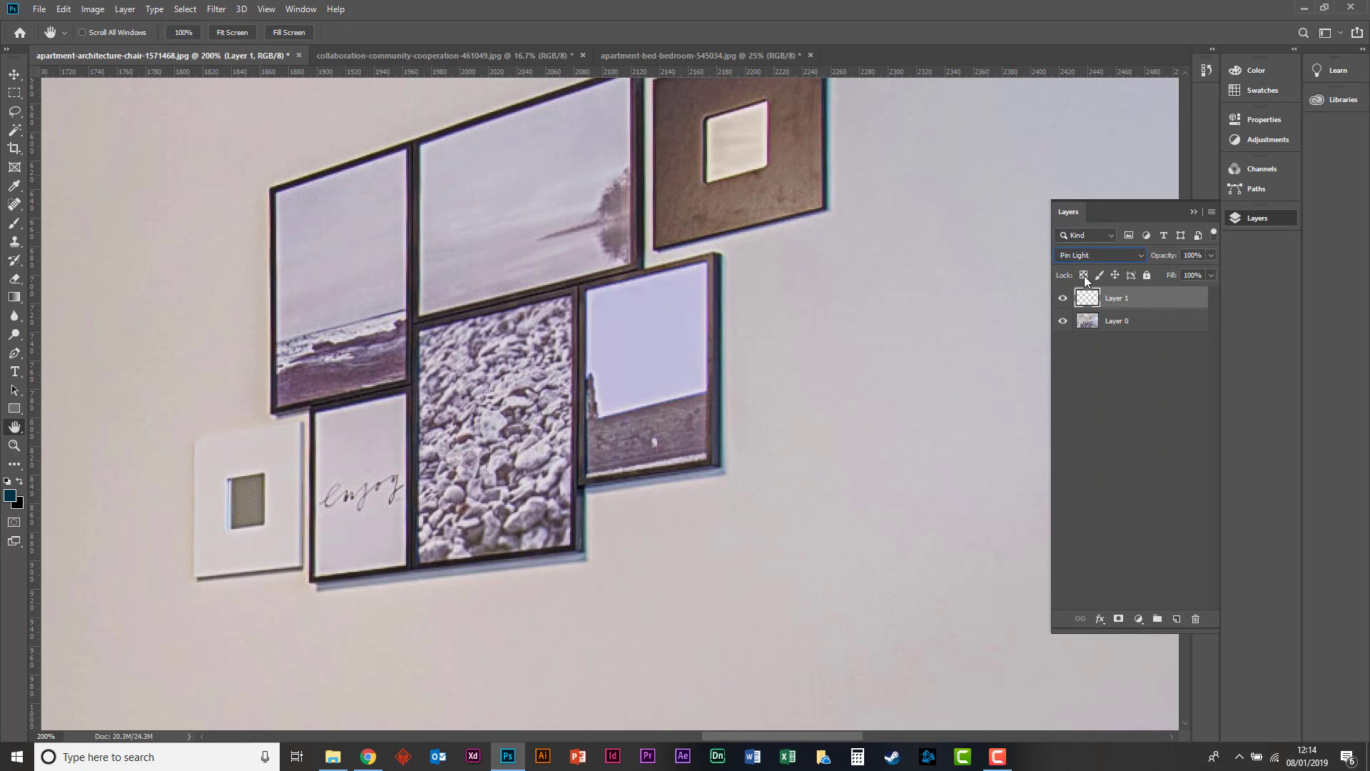
{"action": "left_click", "coordinate": [1093, 257]}
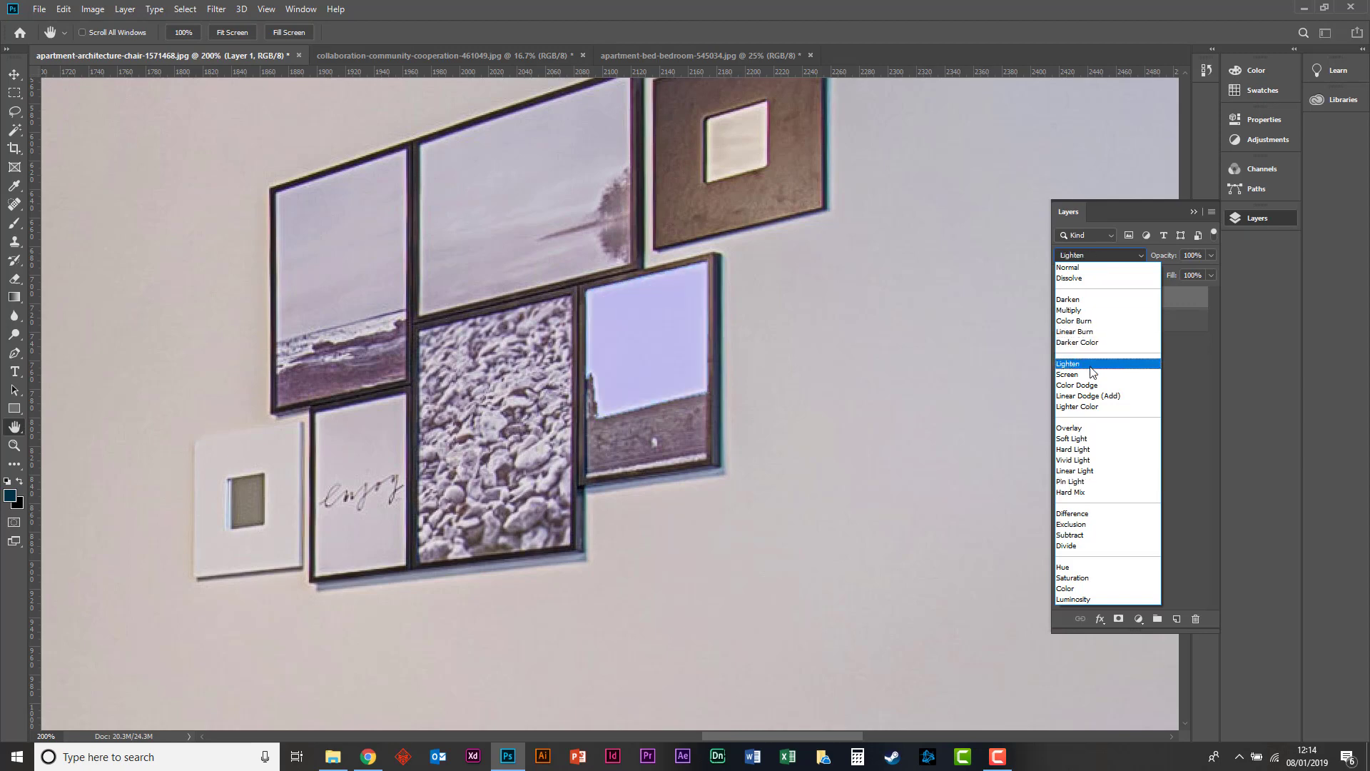
{"action": "left_click", "coordinate": [1073, 314]}
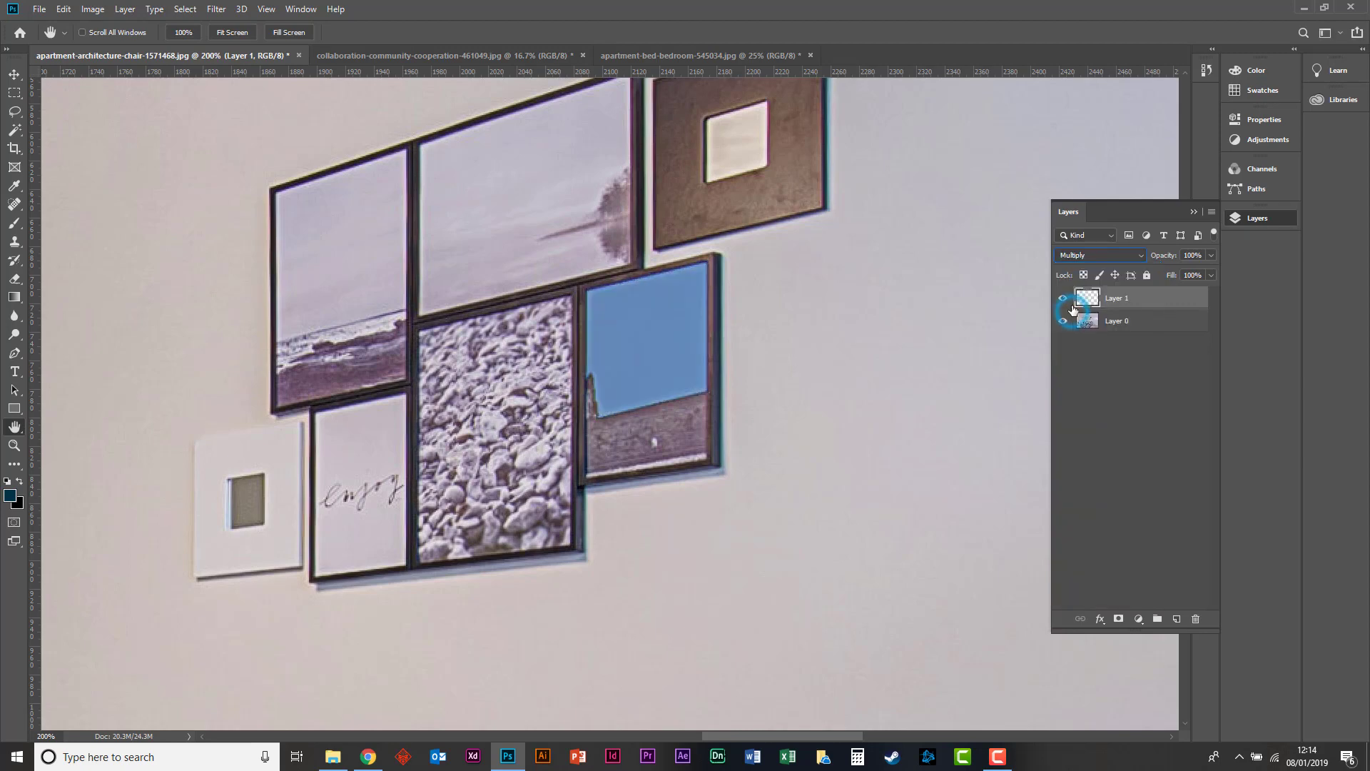
Return the blue fill layer to the Normal blend mode and set its opacity to 20%.
{"action": "left_click", "coordinate": [1129, 255]}
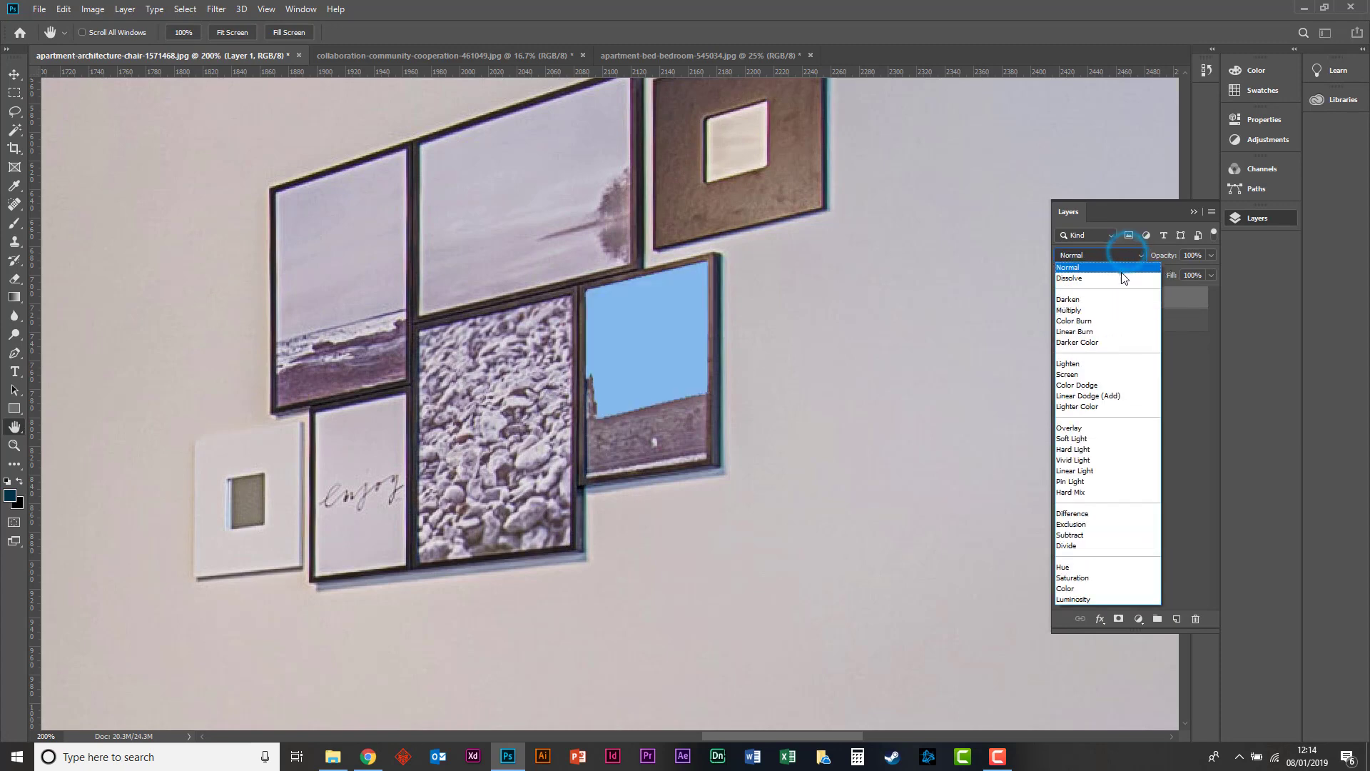
{"action": "left_click", "coordinate": [1119, 270]}
{"action": "type", "text": "20"}
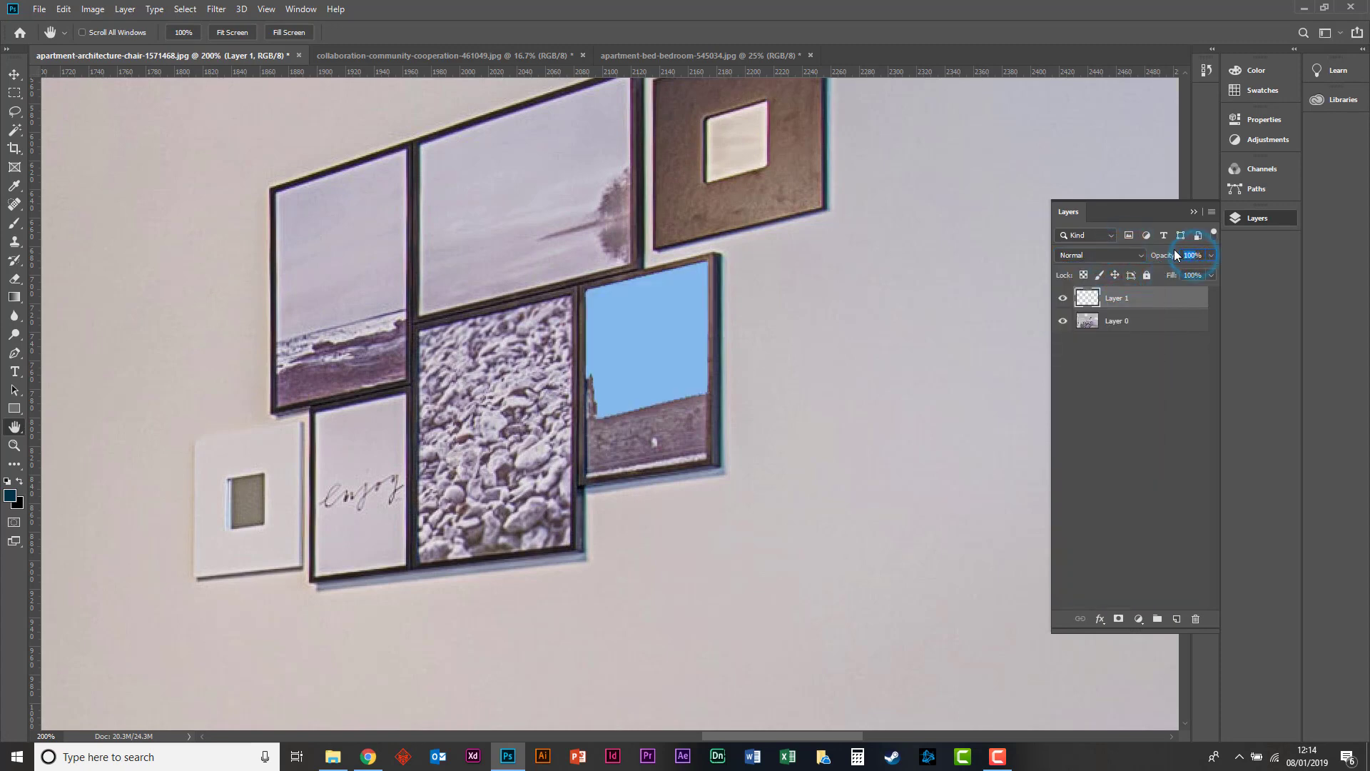
{"action": "key", "text": "Return"}
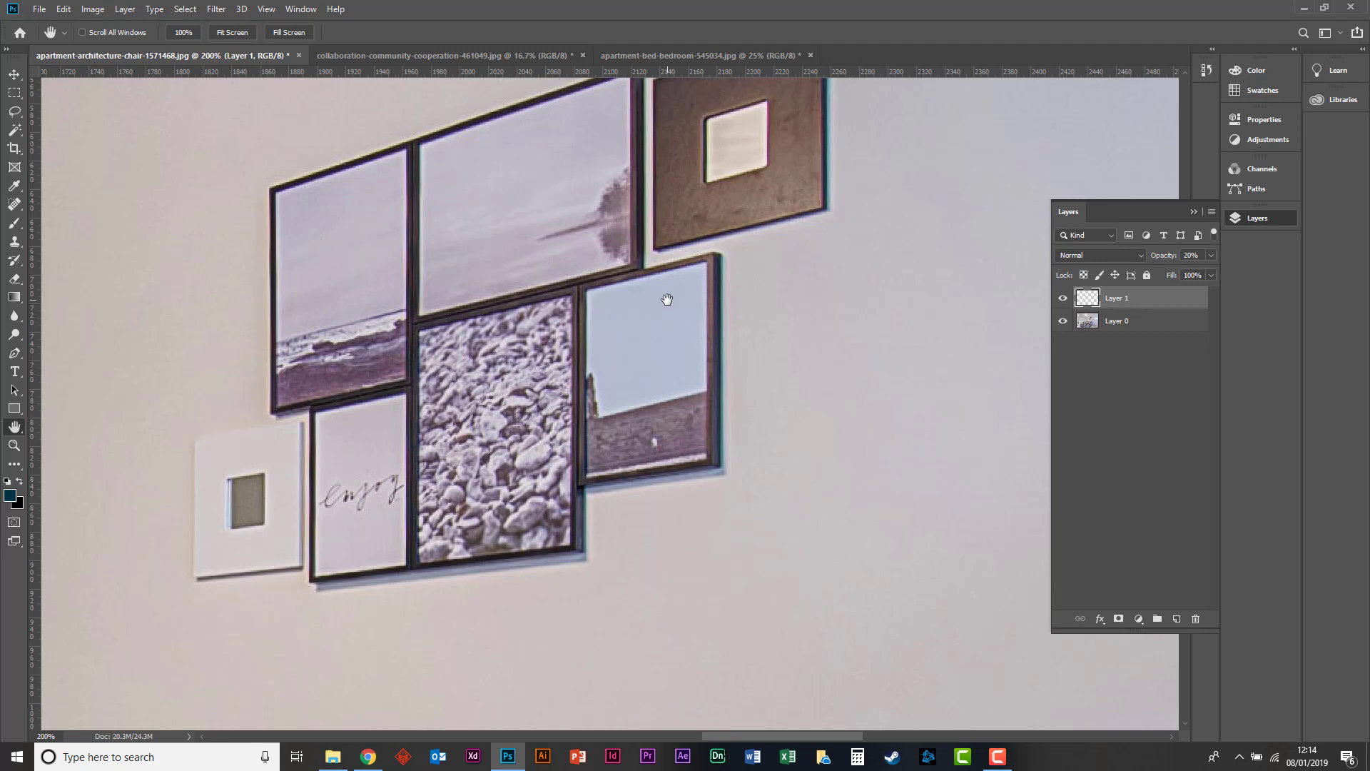
Examine how the tinted sky in the wall picture looks close up and within the whole room.
{"action": "left_click", "coordinate": [15, 74]}
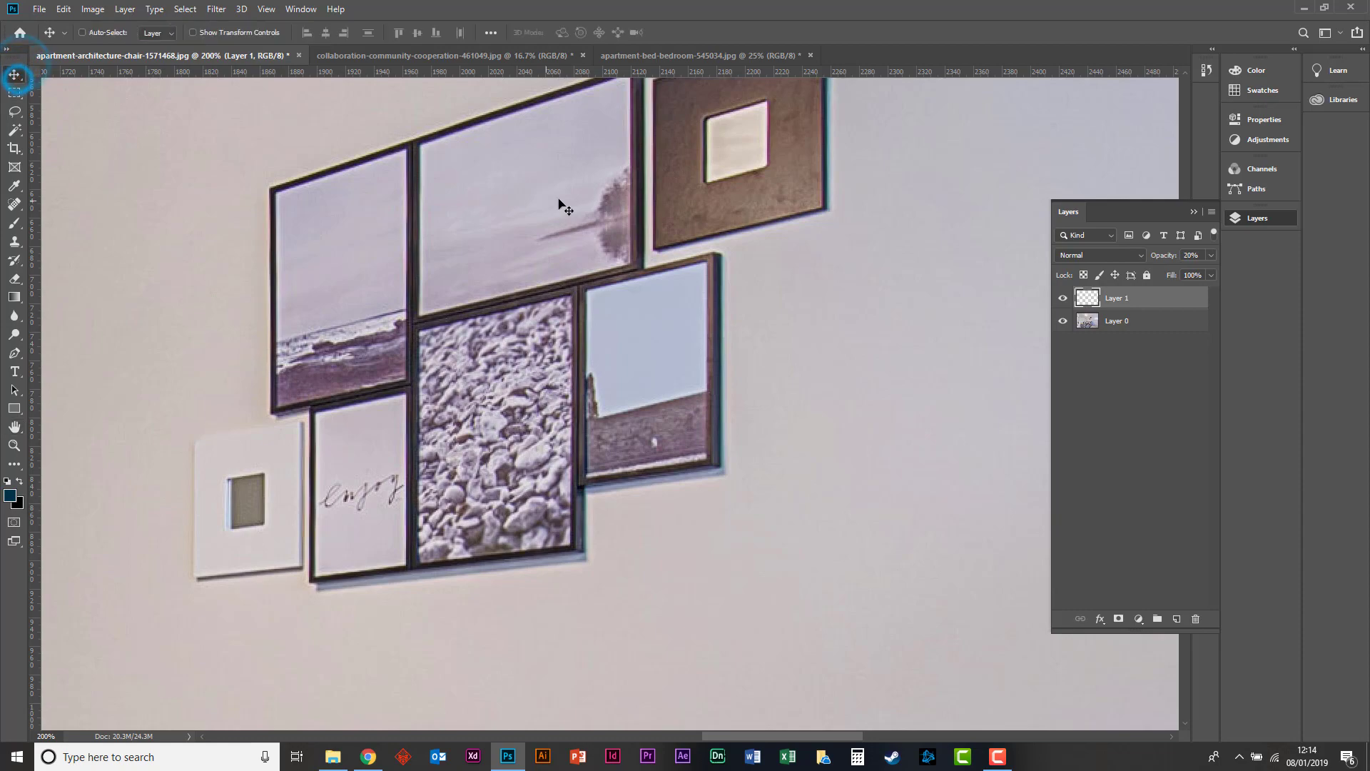
{"action": "key", "text": "ctrl+minus"}
{"action": "key", "text": "ctrl+minus"}
{"action": "key", "text": "ctrl+minus"}
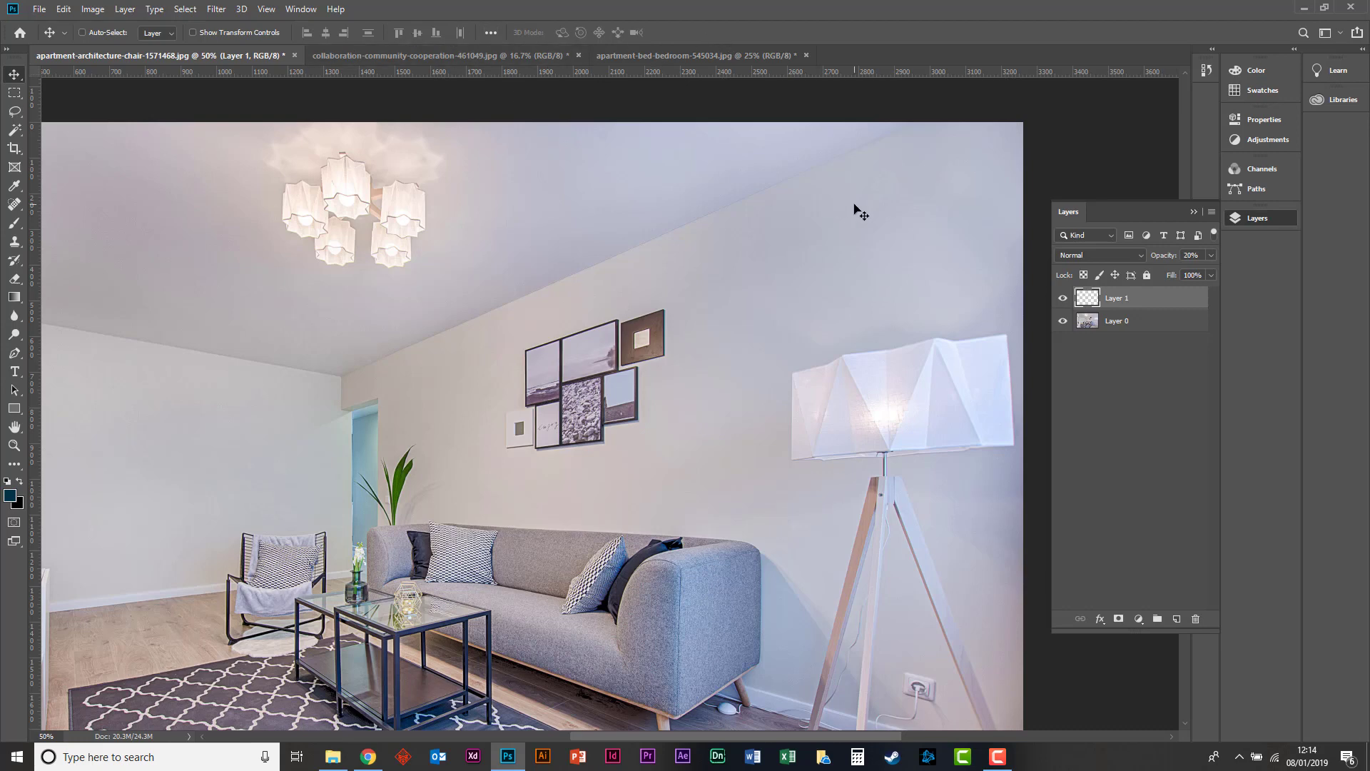
{"action": "key", "text": "ctrl+plus"}
{"action": "key", "text": "ctrl+plus"}
{"action": "key", "text": "ctrl+plus"}
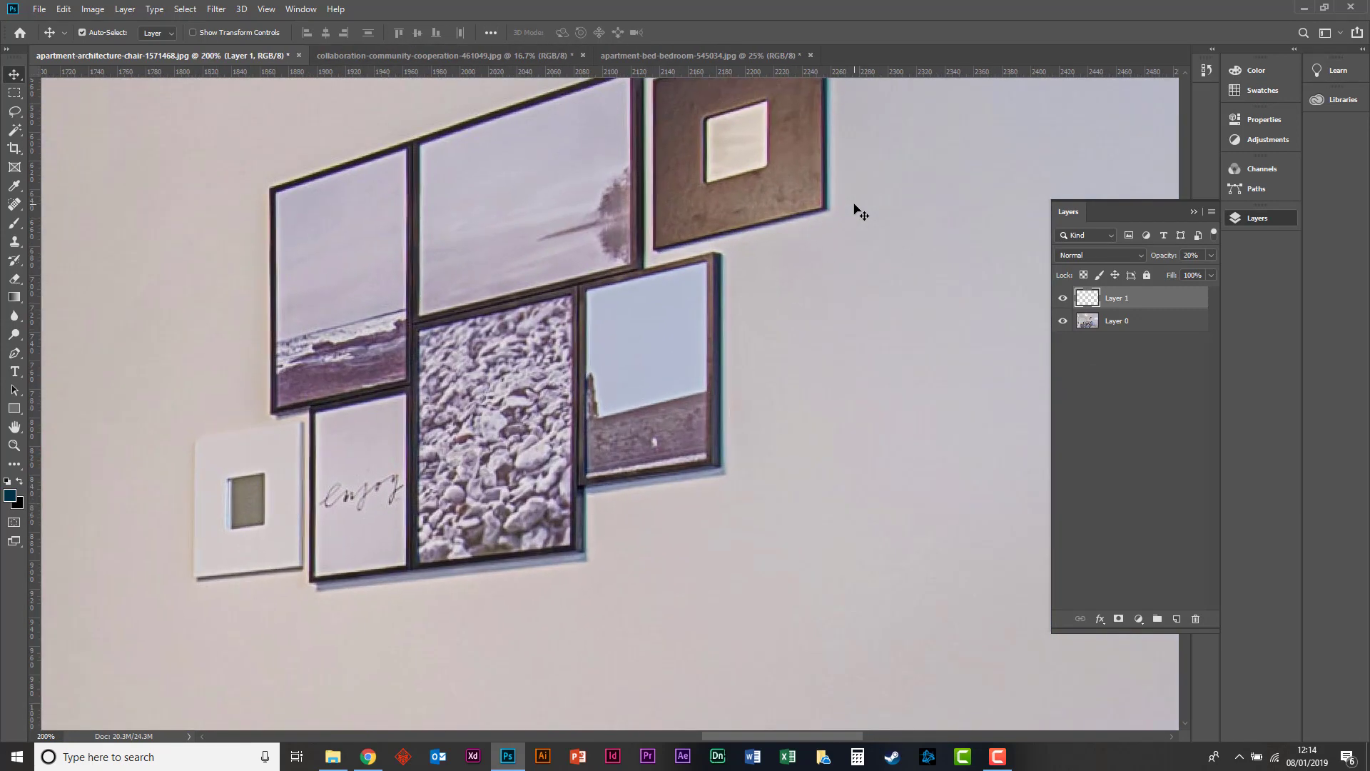
{"action": "key", "text": "ctrl+minus"}
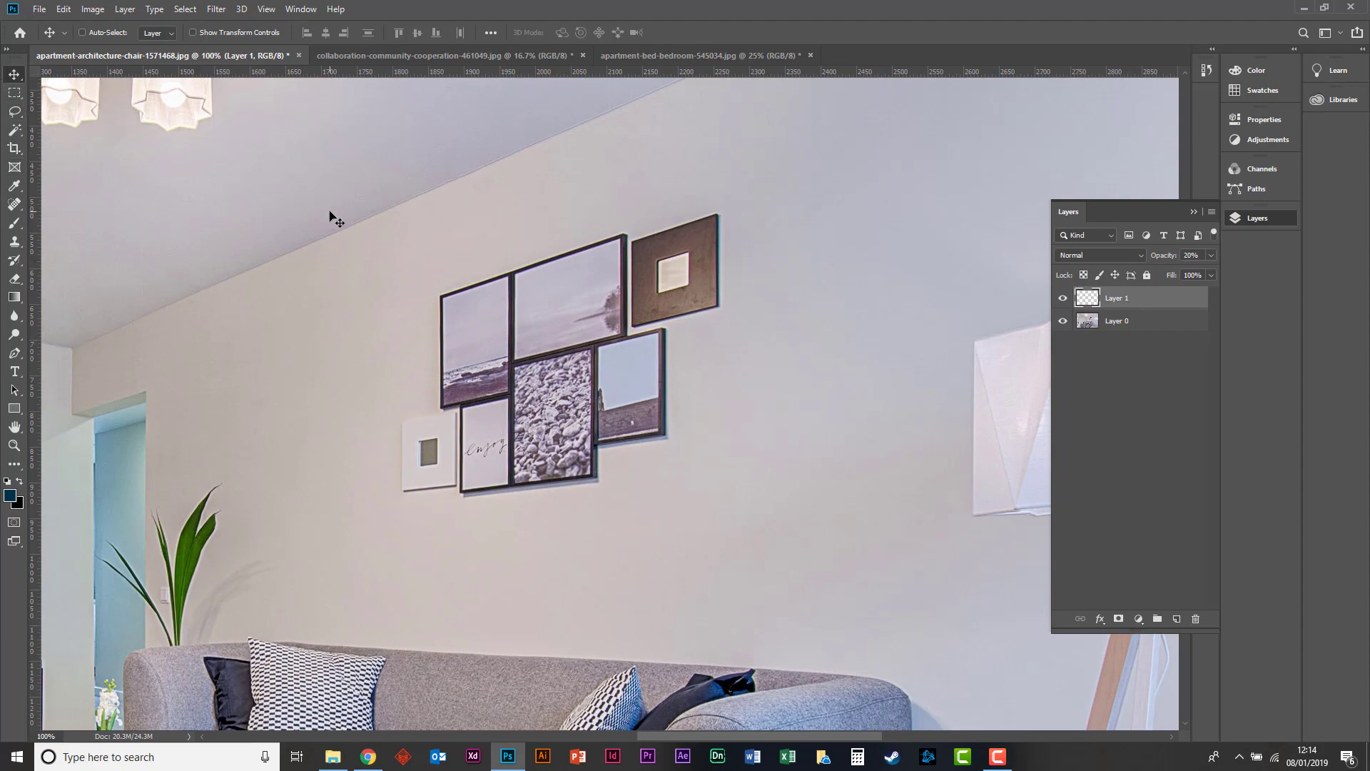
{"action": "key", "text": "ctrl+minus"}
{"action": "key", "text": "ctrl+minus"}
{"action": "key", "text": "ctrl+minus"}
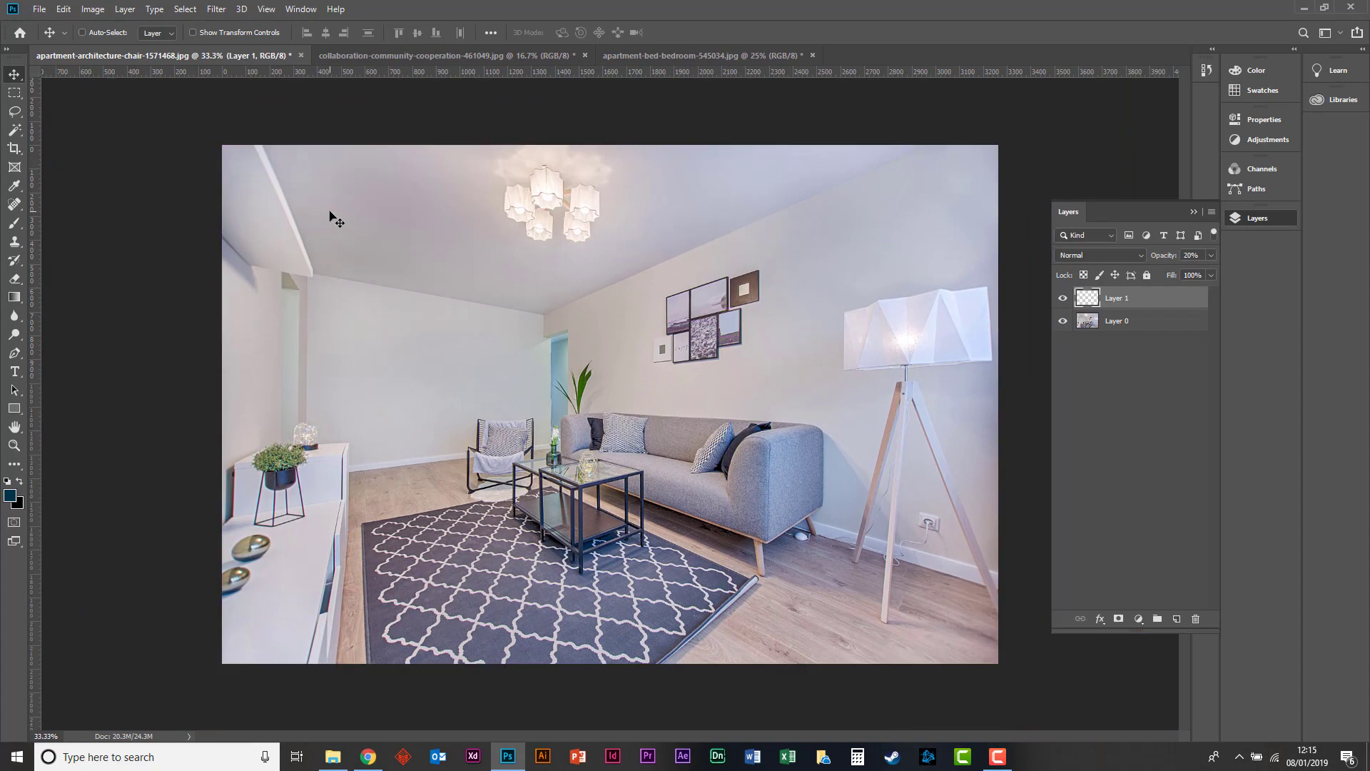
{"action": "key", "text": "ctrl+plus"}
{"action": "key", "text": "ctrl+plus"}
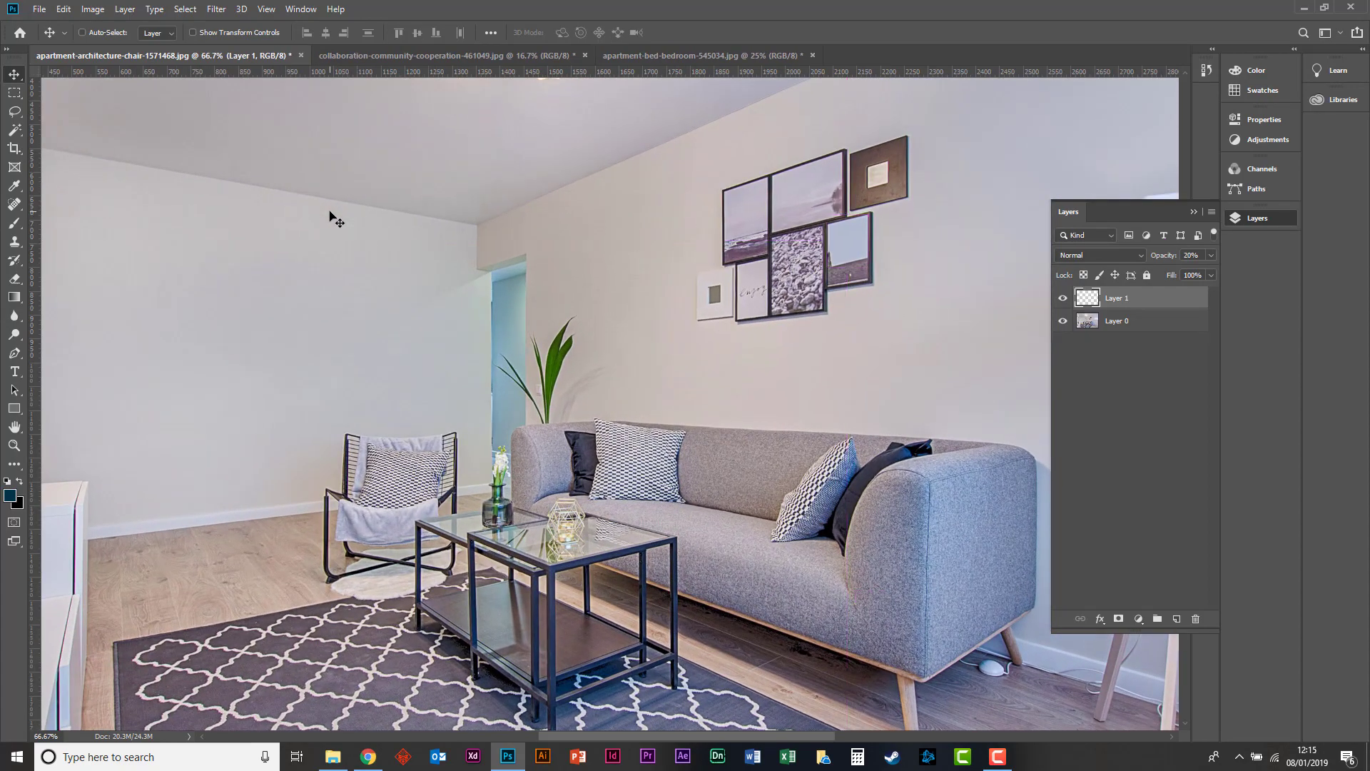
{"action": "key", "text": "space"}
{"action": "left_click_drag", "start_coordinate": [887, 243], "coordinate": [665, 388]}
{"action": "key", "text": "ctrl+plus"}
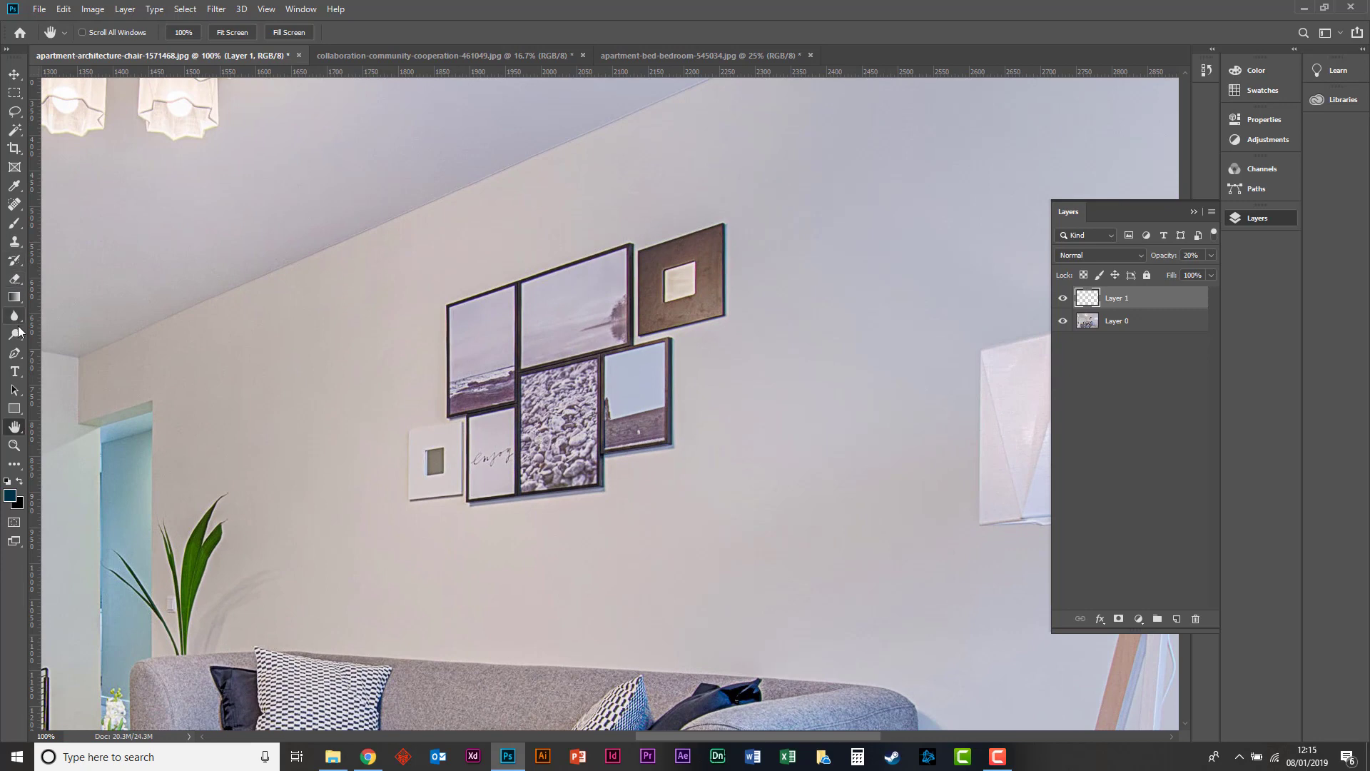
Try a rectangular marquee selection around the group of wall pictures, then clear it.
{"action": "left_click", "coordinate": [13, 115]}
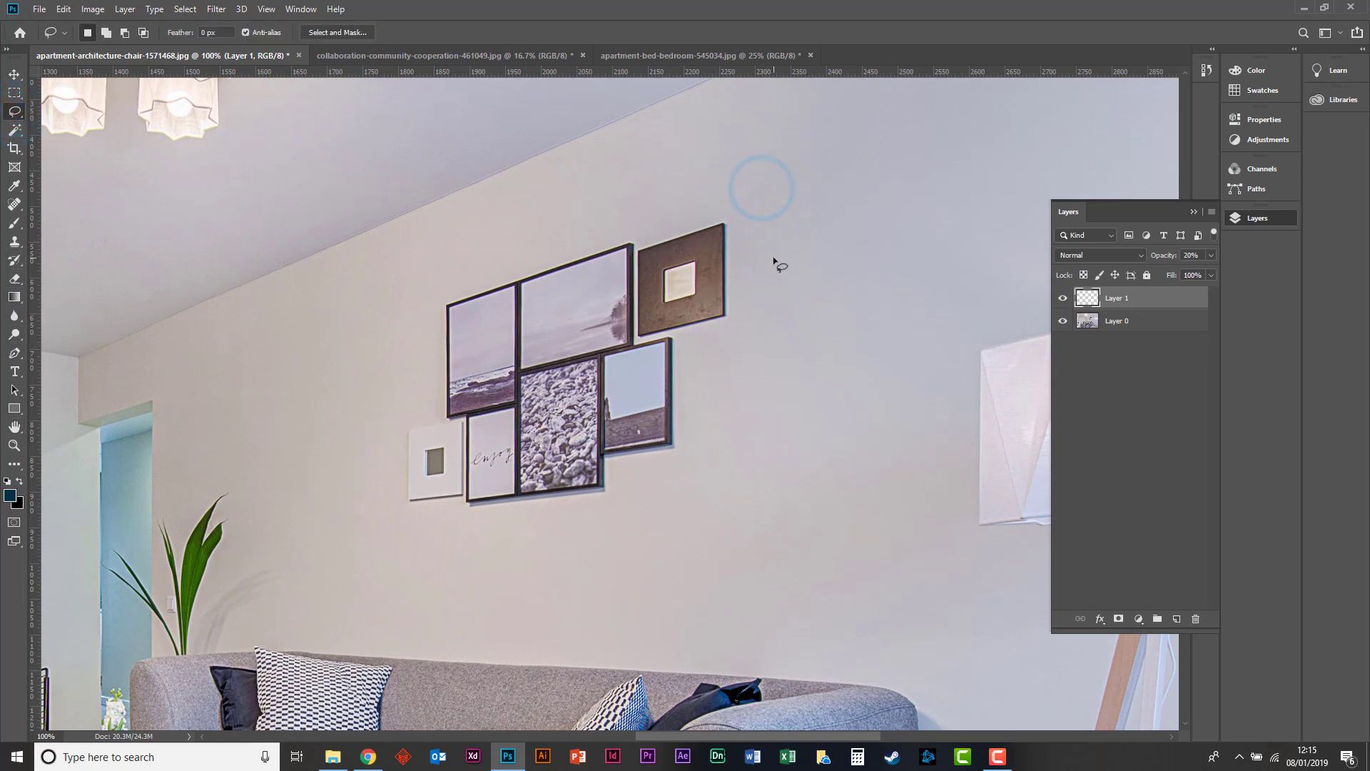
{"action": "left_click", "coordinate": [14, 92]}
{"action": "left_click_drag", "start_coordinate": [814, 158], "coordinate": [296, 553]}
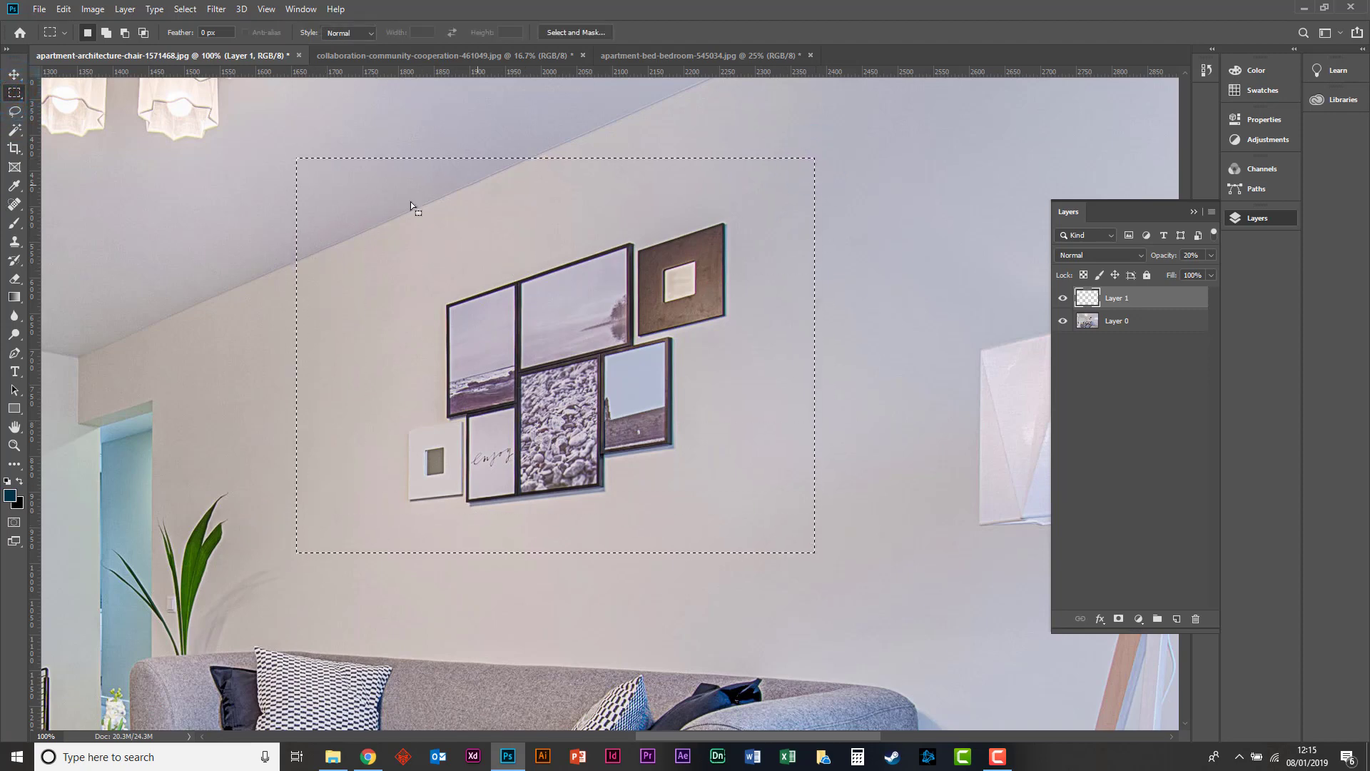
{"action": "left_click", "coordinate": [296, 277]}
Outline the group of wall pictures with a closed five-point Pen path and convert it to a new selection with feather radius 0.
{"action": "left_click", "coordinate": [15, 354]}
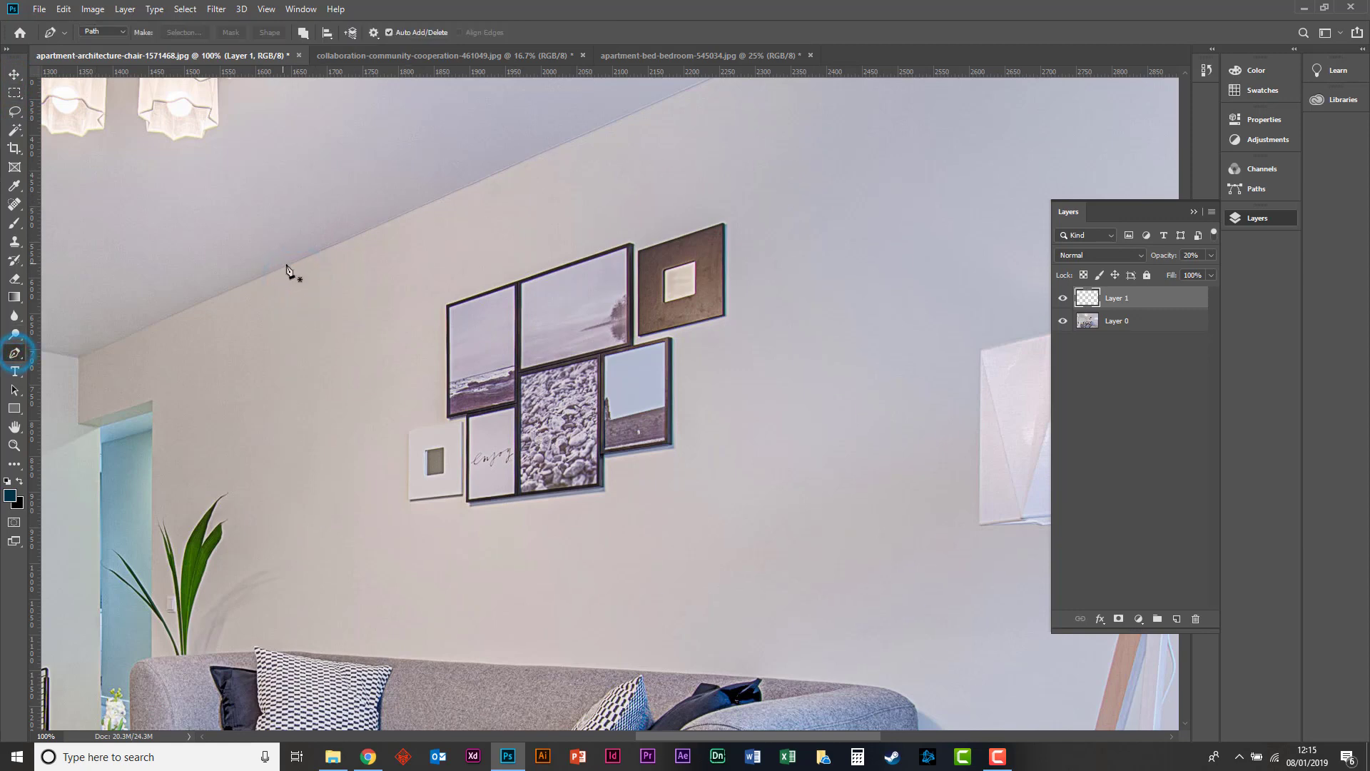
{"action": "left_click", "coordinate": [355, 312]}
{"action": "left_click", "coordinate": [341, 565]}
{"action": "left_click", "coordinate": [776, 502]}
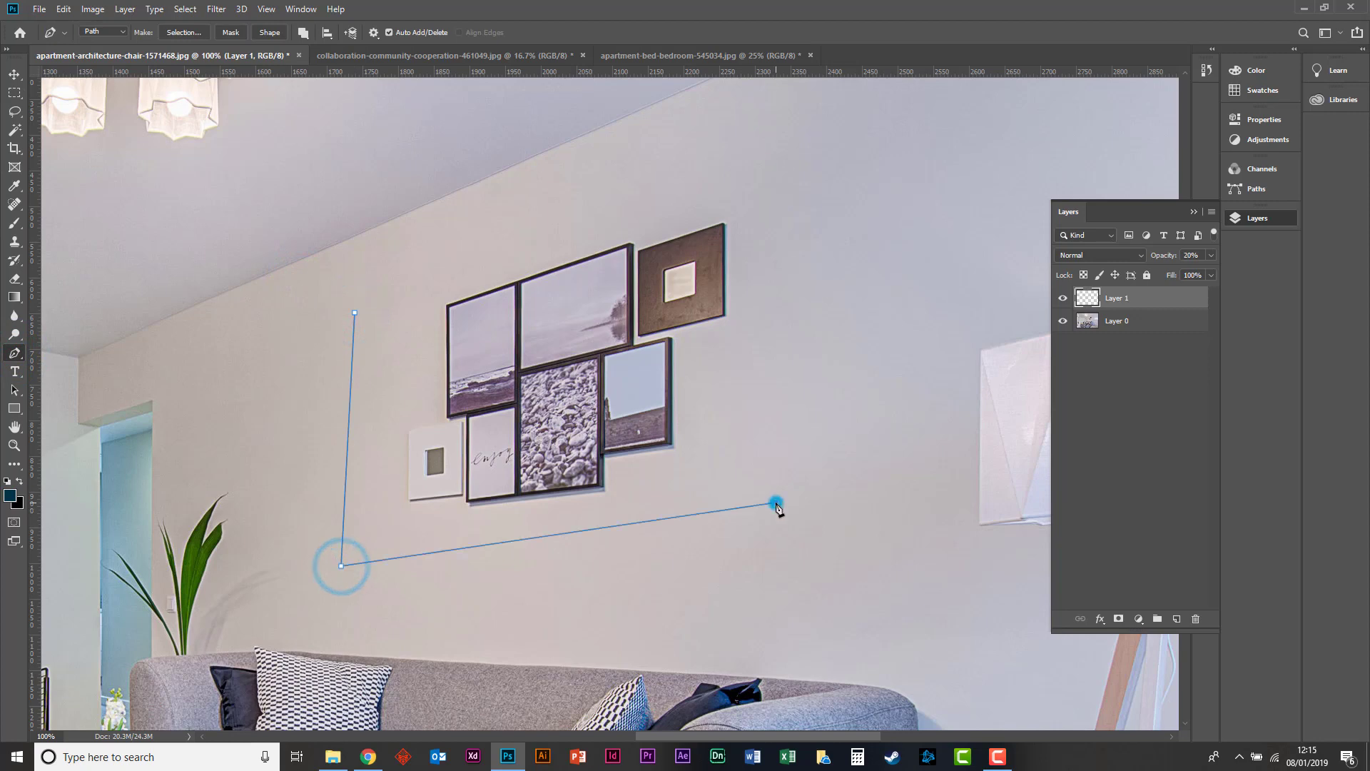
{"action": "left_click", "coordinate": [802, 152]}
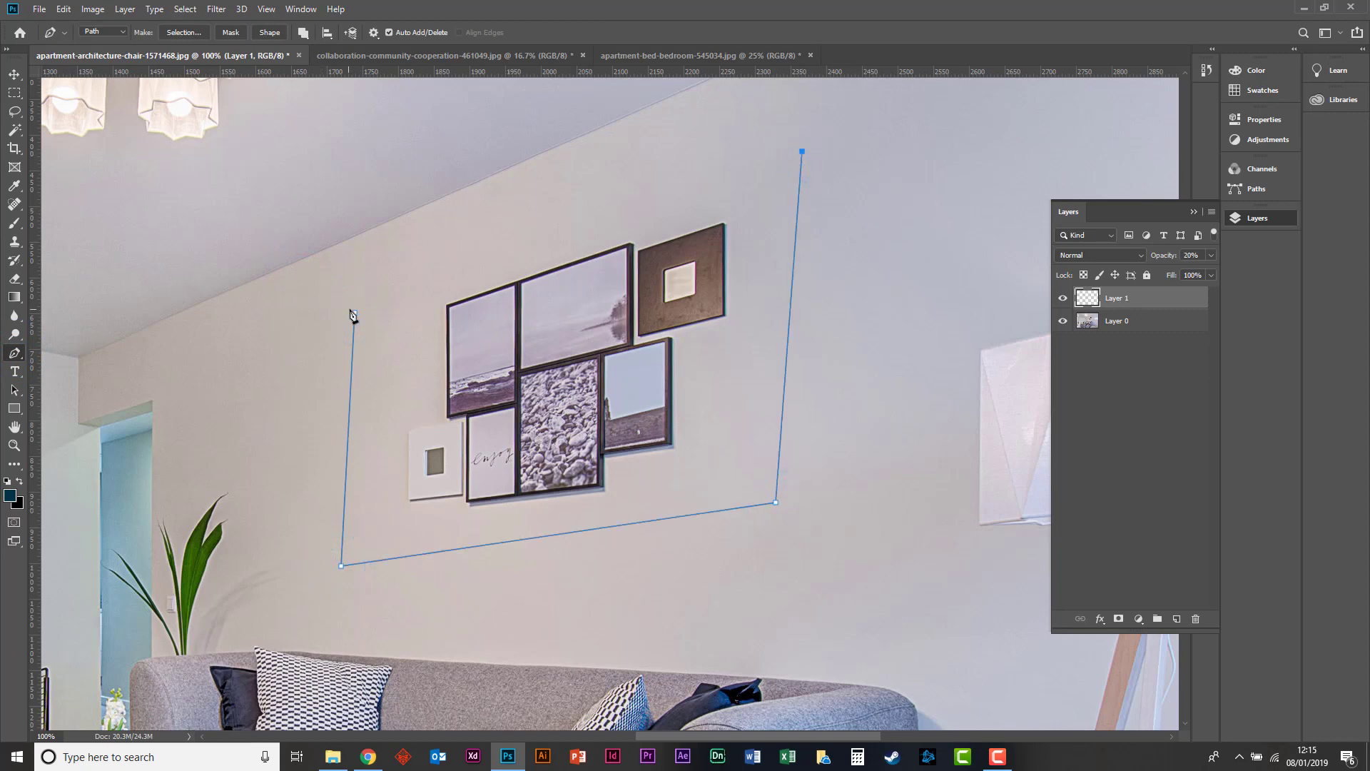
{"action": "left_click", "coordinate": [410, 281]}
{"action": "left_click", "coordinate": [354, 313]}
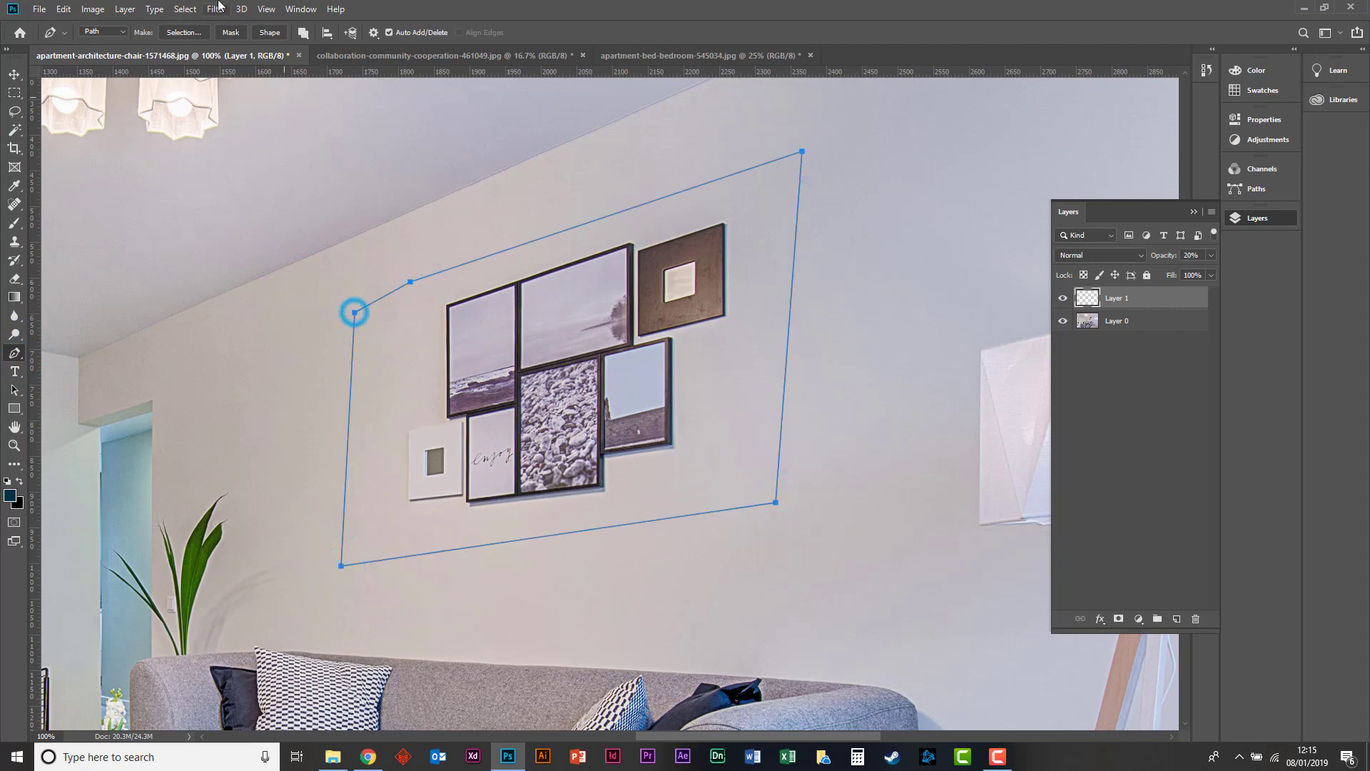
{"action": "left_click", "coordinate": [192, 34]}
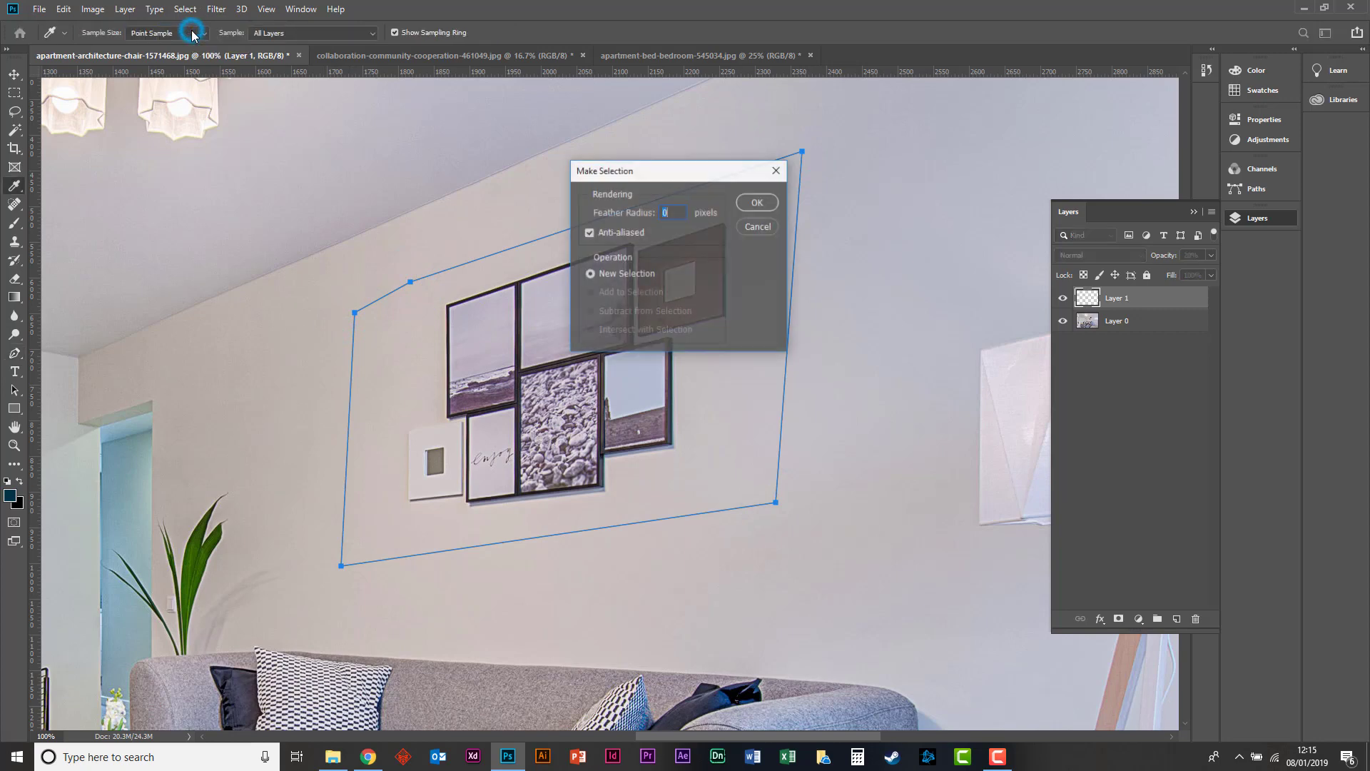
{"action": "left_click", "coordinate": [742, 204]}
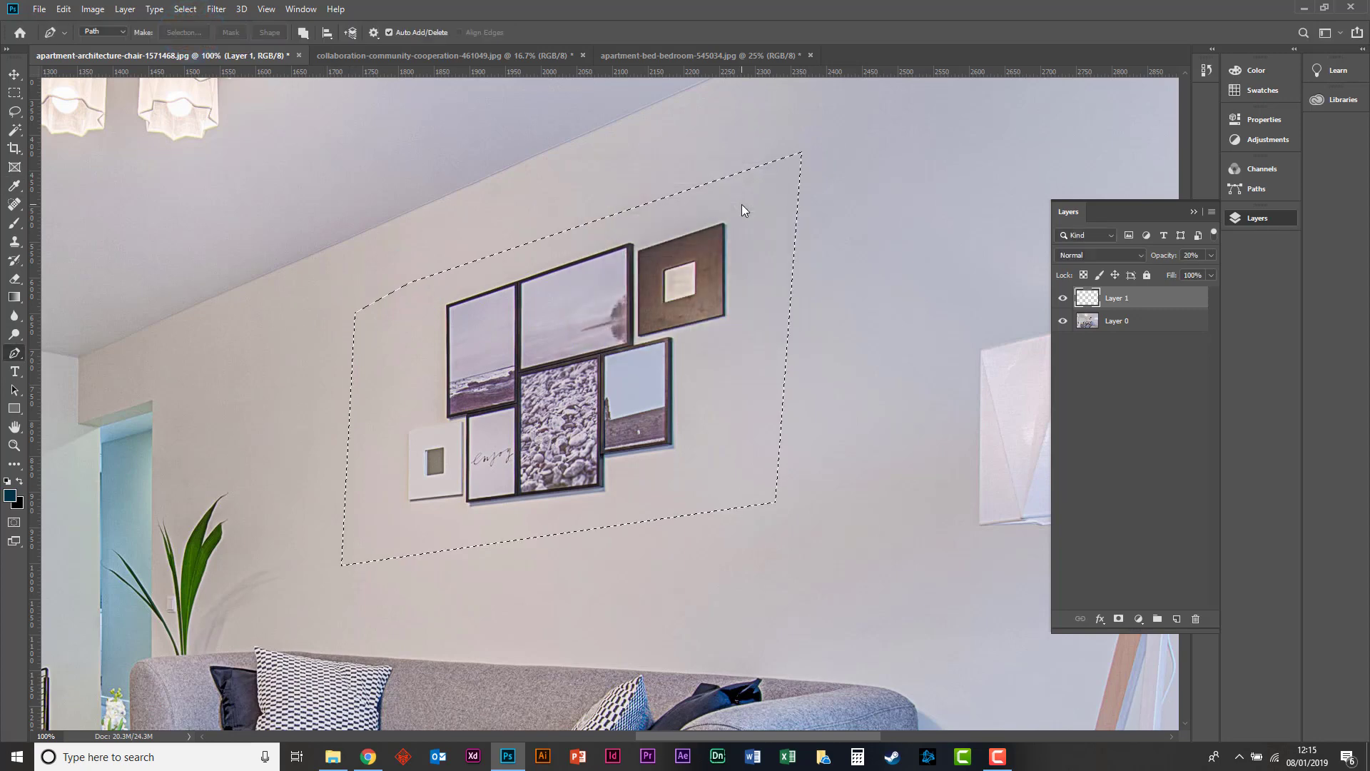
Try to fill the selected area on Layer 1 using Content-Aware contents at 100% opacity.
{"action": "left_click", "coordinate": [19, 95]}
{"action": "right_click", "coordinate": [639, 263]}
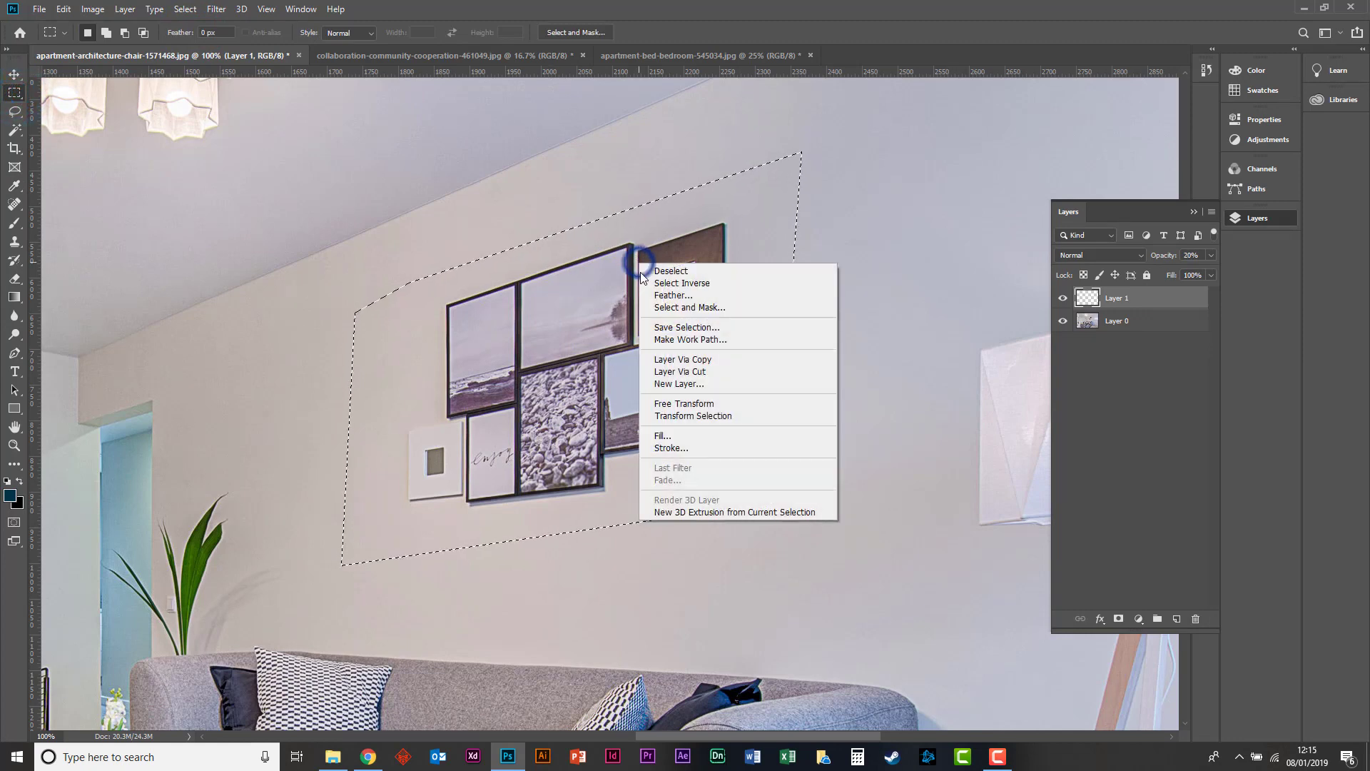
{"action": "left_click", "coordinate": [656, 436]}
{"action": "left_click", "coordinate": [379, 187]}
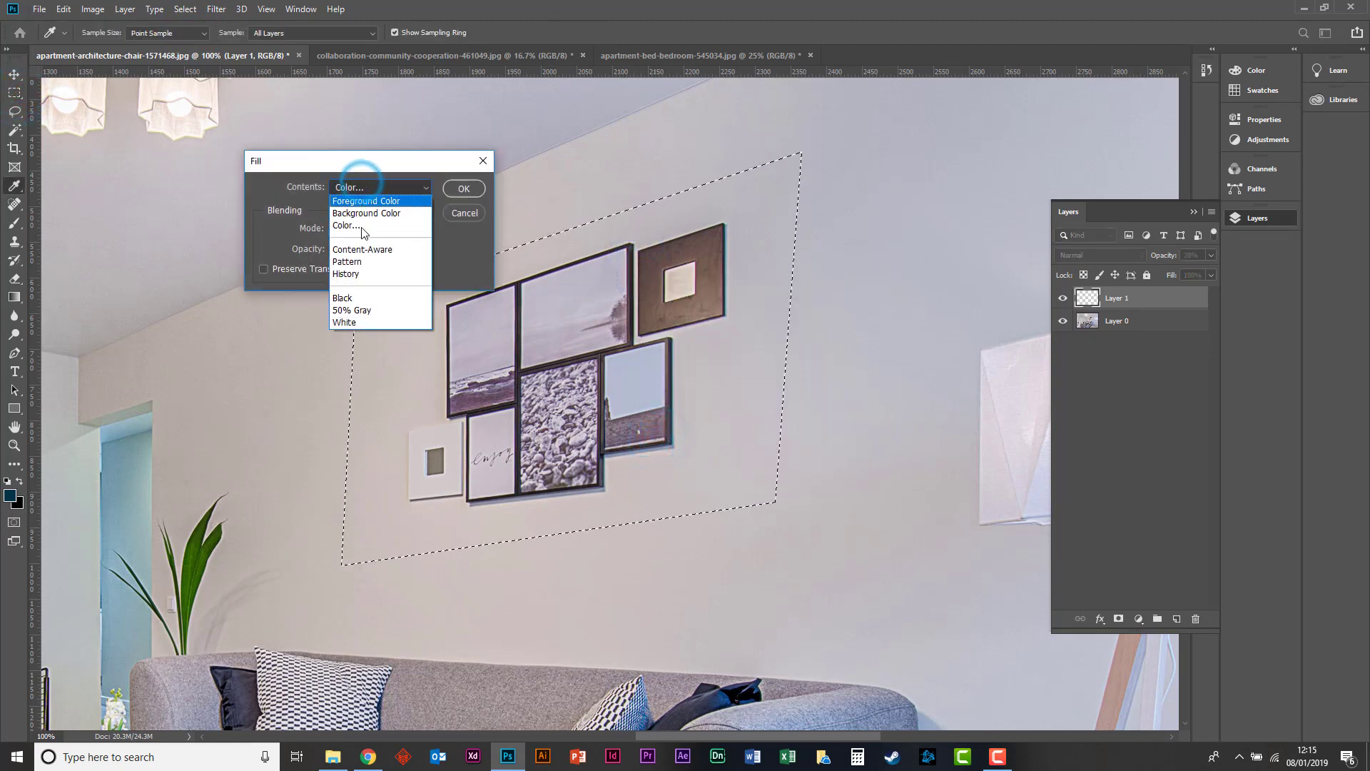
{"action": "left_click", "coordinate": [364, 249]}
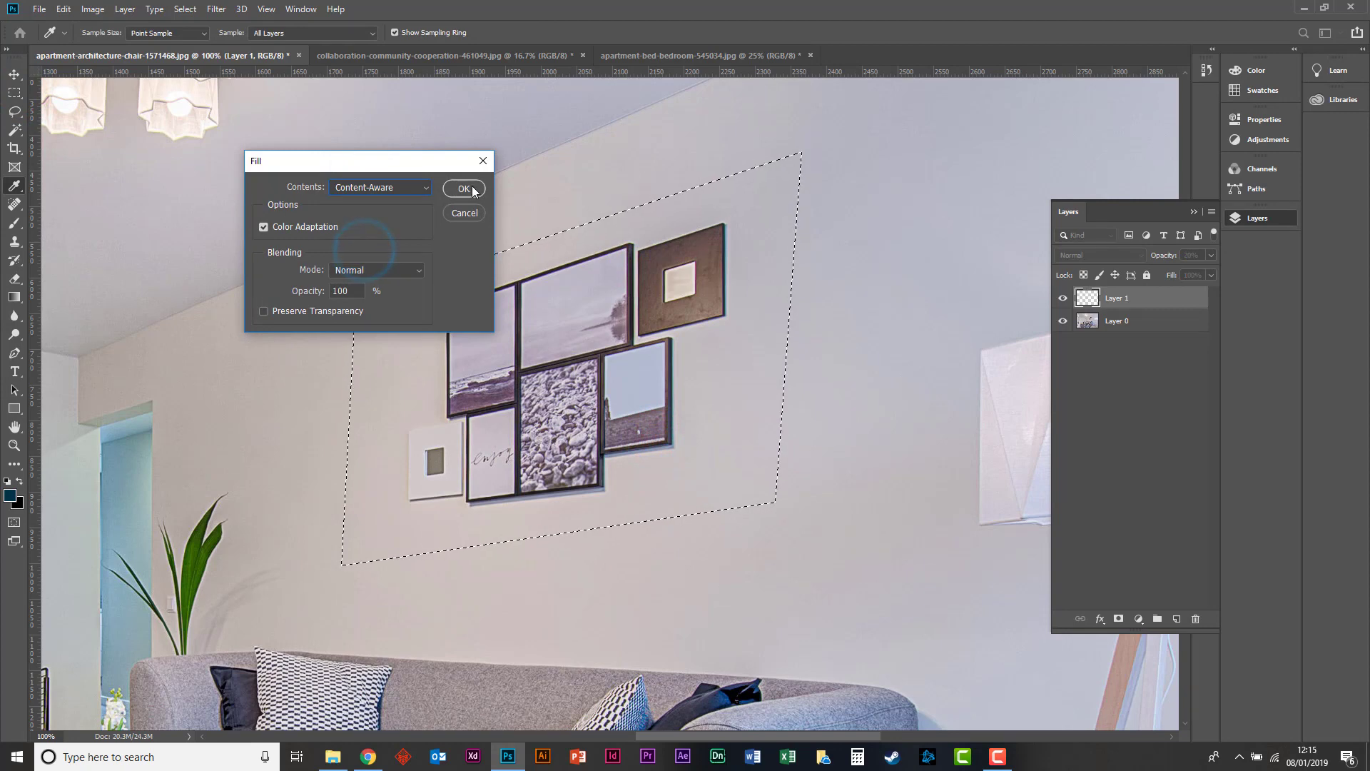
{"action": "left_click", "coordinate": [464, 189]}
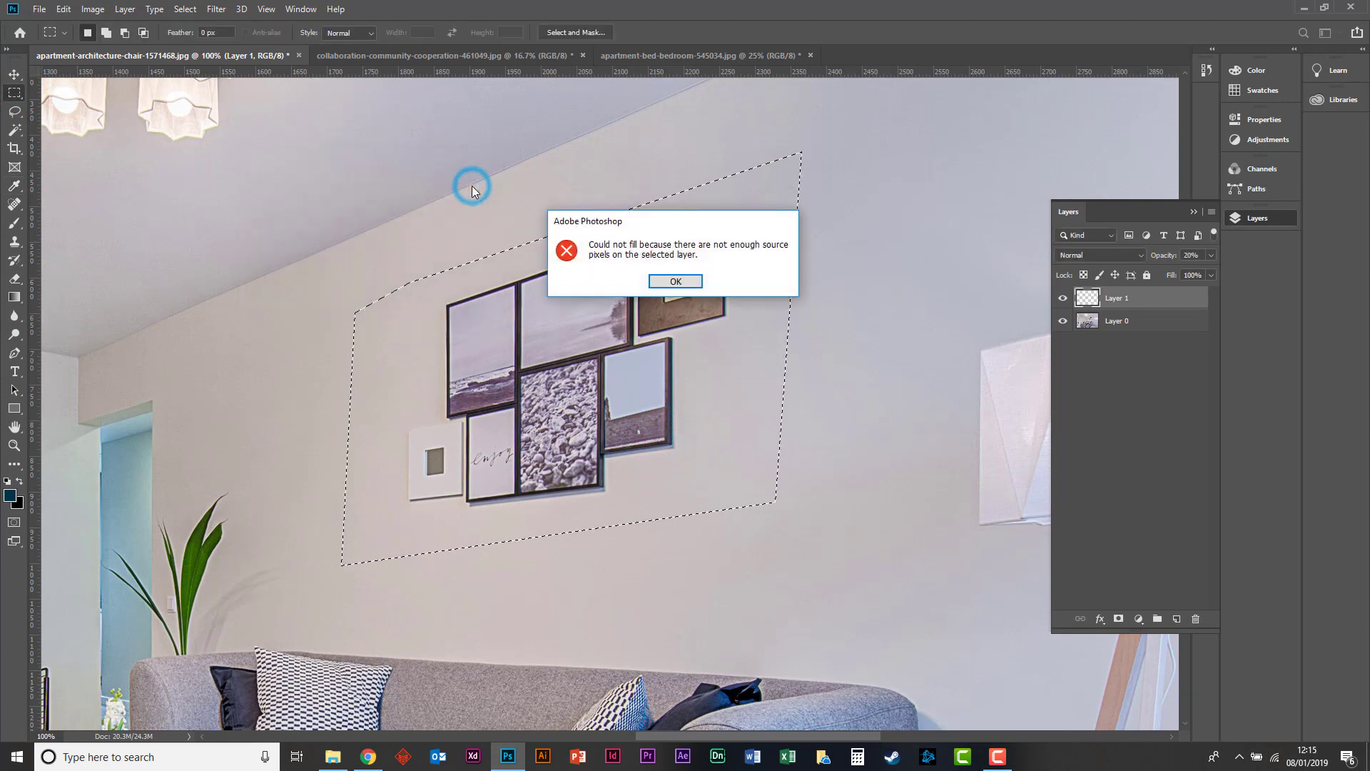
{"action": "left_click", "coordinate": [677, 282]}
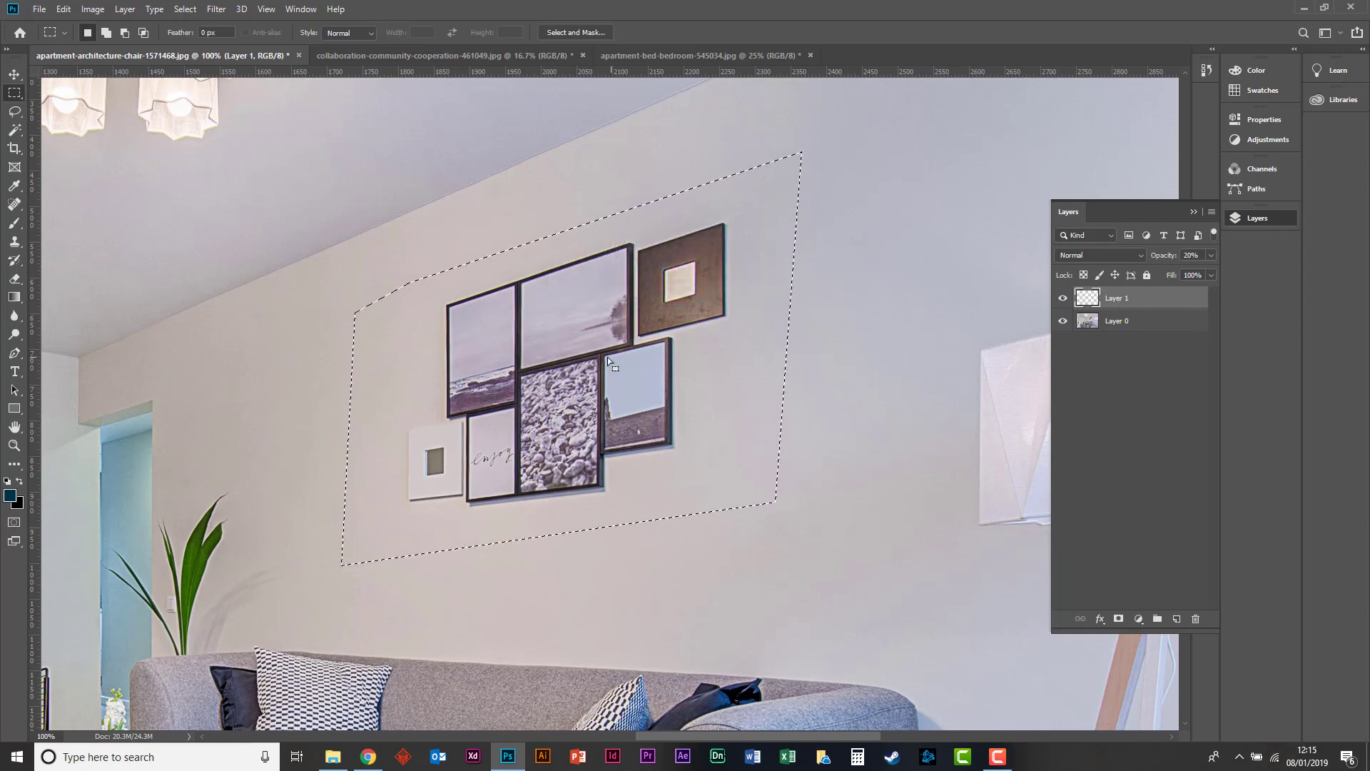
Fill the selected area on Layer 0 with Content-Aware at 100% opacity to remove the wall pictures.
{"action": "left_click", "coordinate": [1129, 326]}
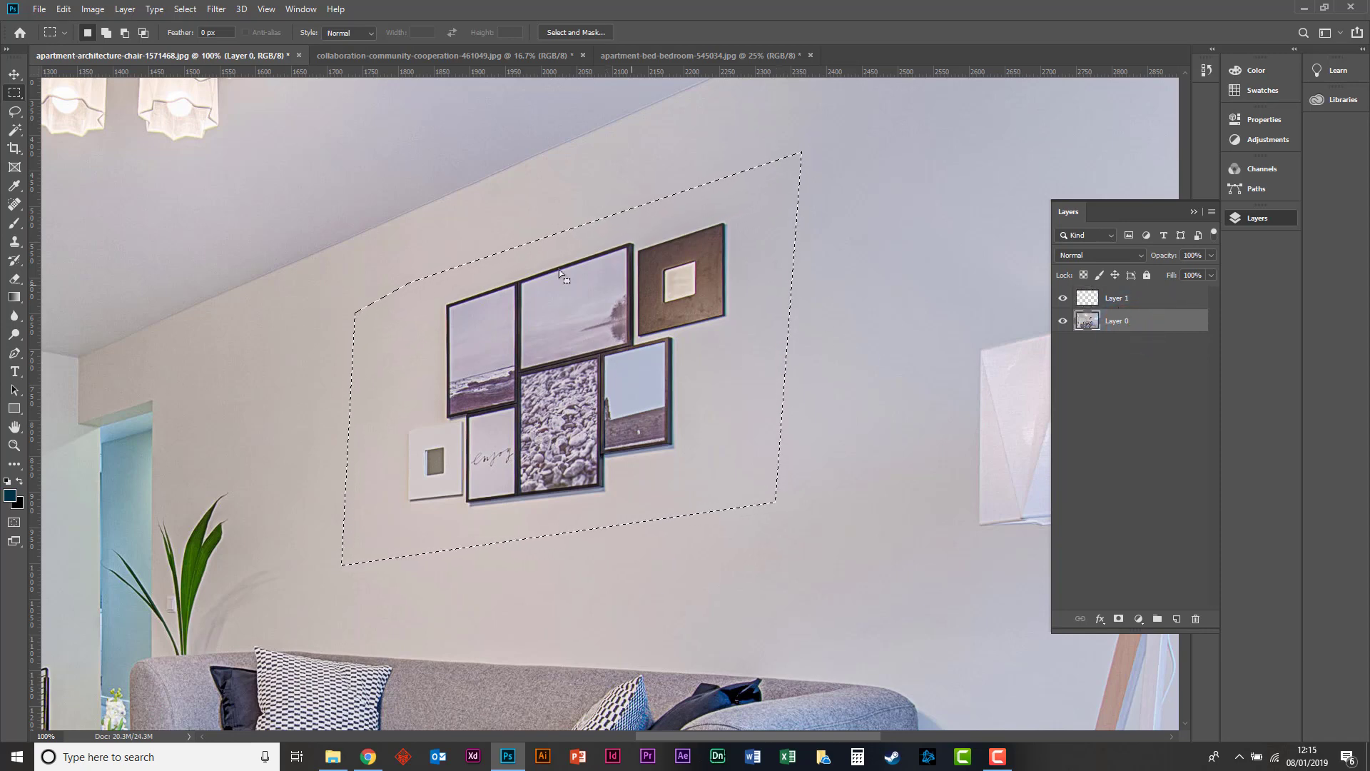
{"action": "right_click", "coordinate": [675, 359]}
{"action": "left_click", "coordinate": [711, 533]}
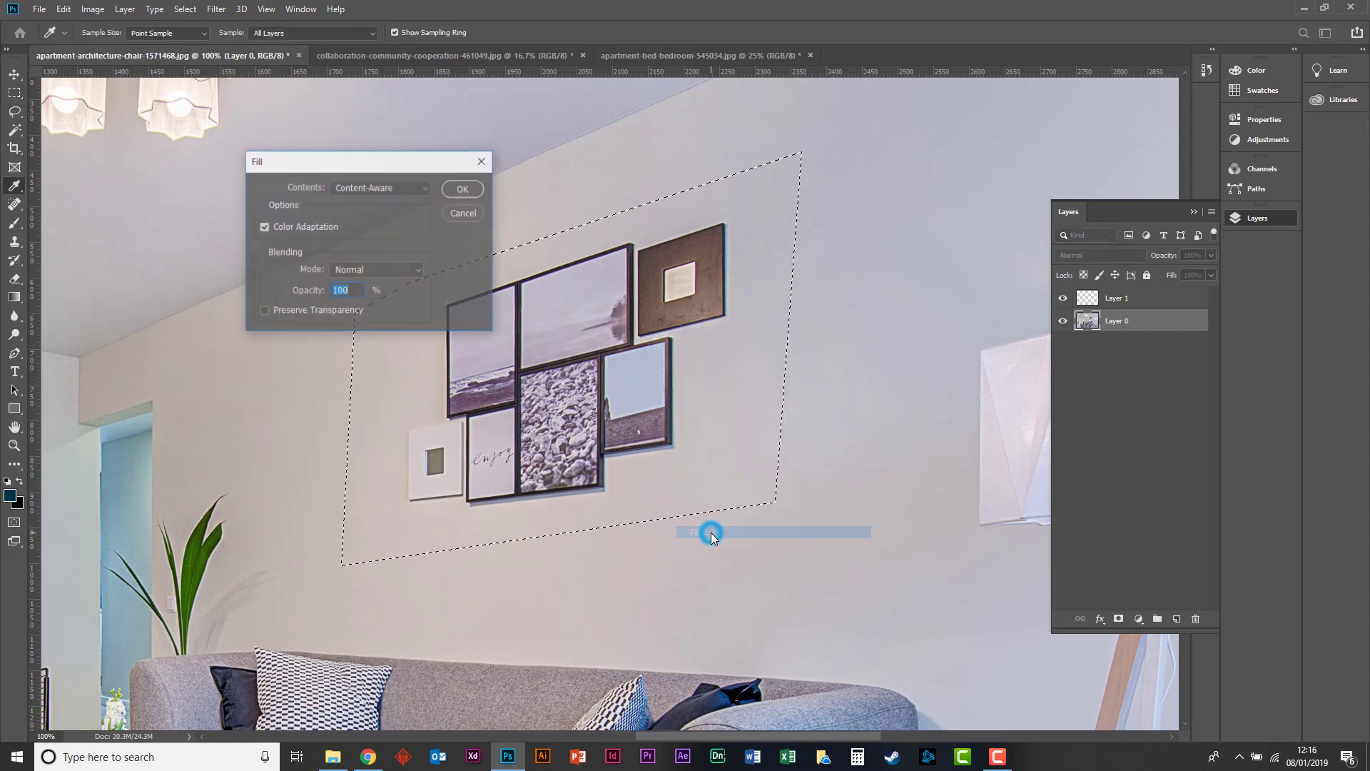
{"action": "key", "text": "Escape"}
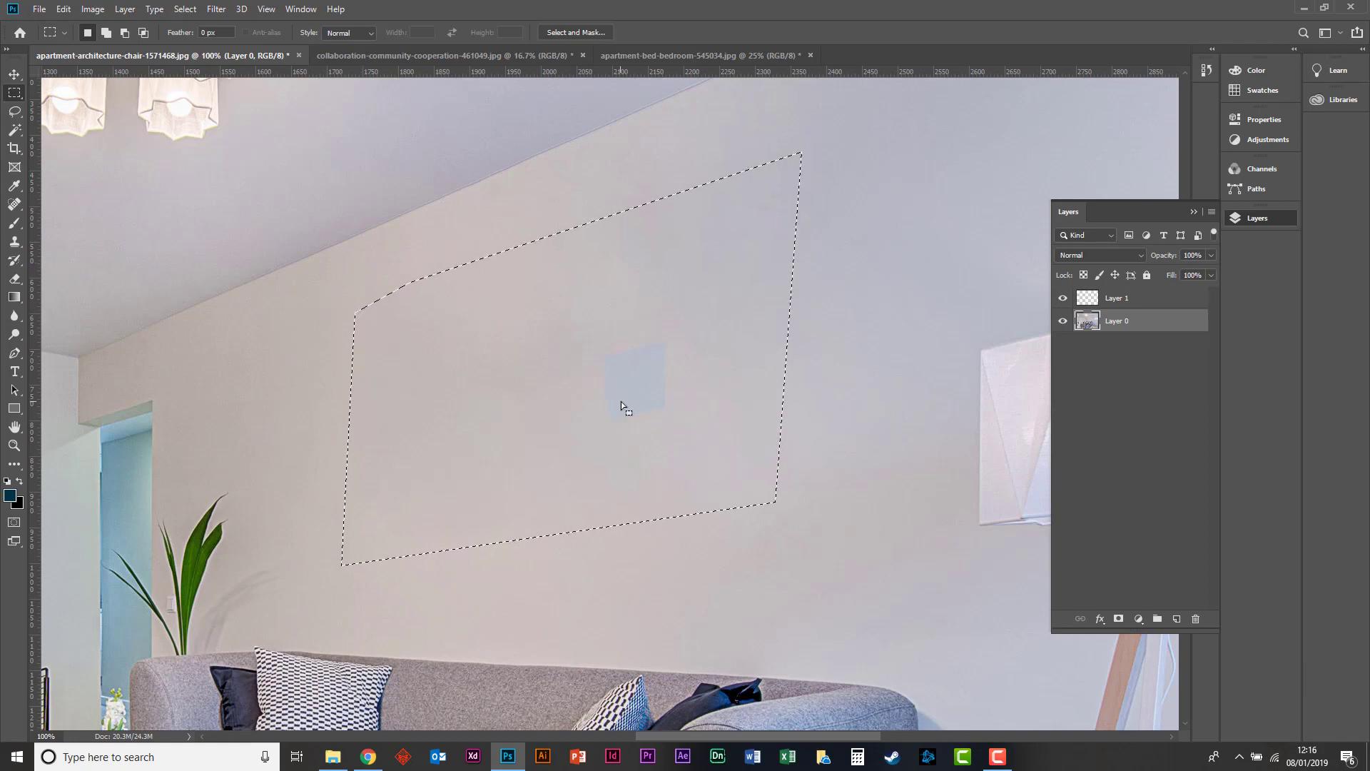
Clear the selection on the wall and hide Layer 1 with its blue tint.
{"action": "left_click", "coordinate": [619, 402]}
{"action": "left_click", "coordinate": [1142, 300]}
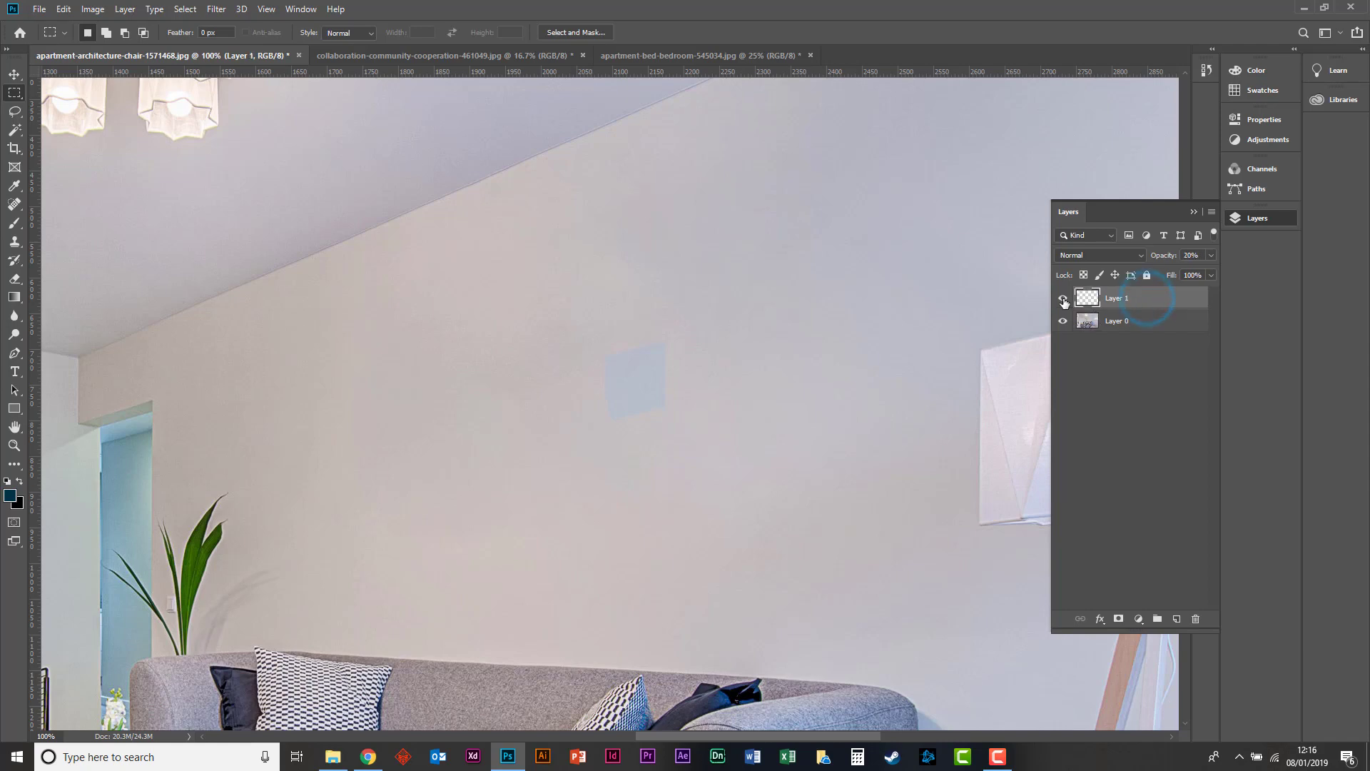
{"action": "left_click", "coordinate": [1063, 301]}
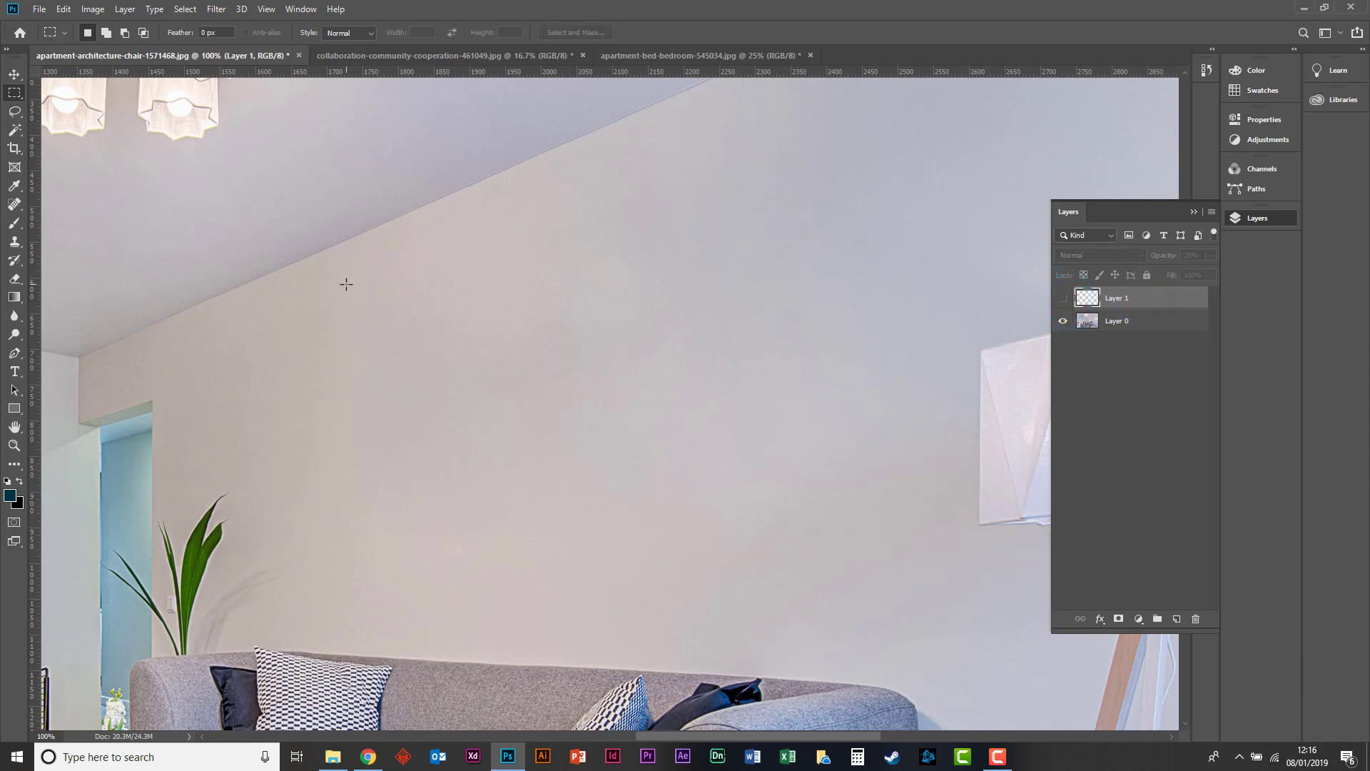
Examine the retouched wall within the whole living room image.
{"action": "key", "text": "ctrl+minus"}
{"action": "key", "text": "ctrl+minus"}
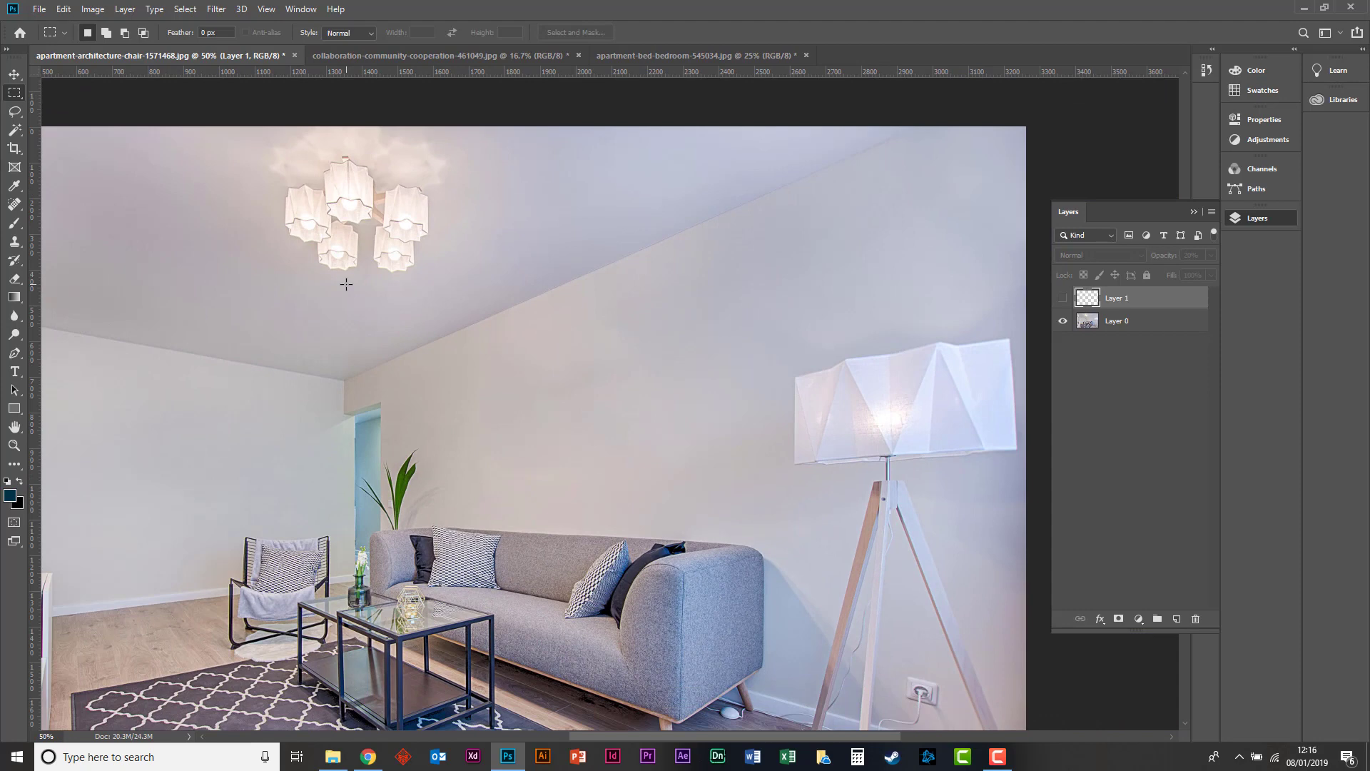
{"action": "key", "text": "h"}
{"action": "left_click_drag", "start_coordinate": [481, 306], "coordinate": [622, 234]}
{"action": "key", "text": "ctrl+minus"}
{"action": "key", "text": "ctrl+plus"}
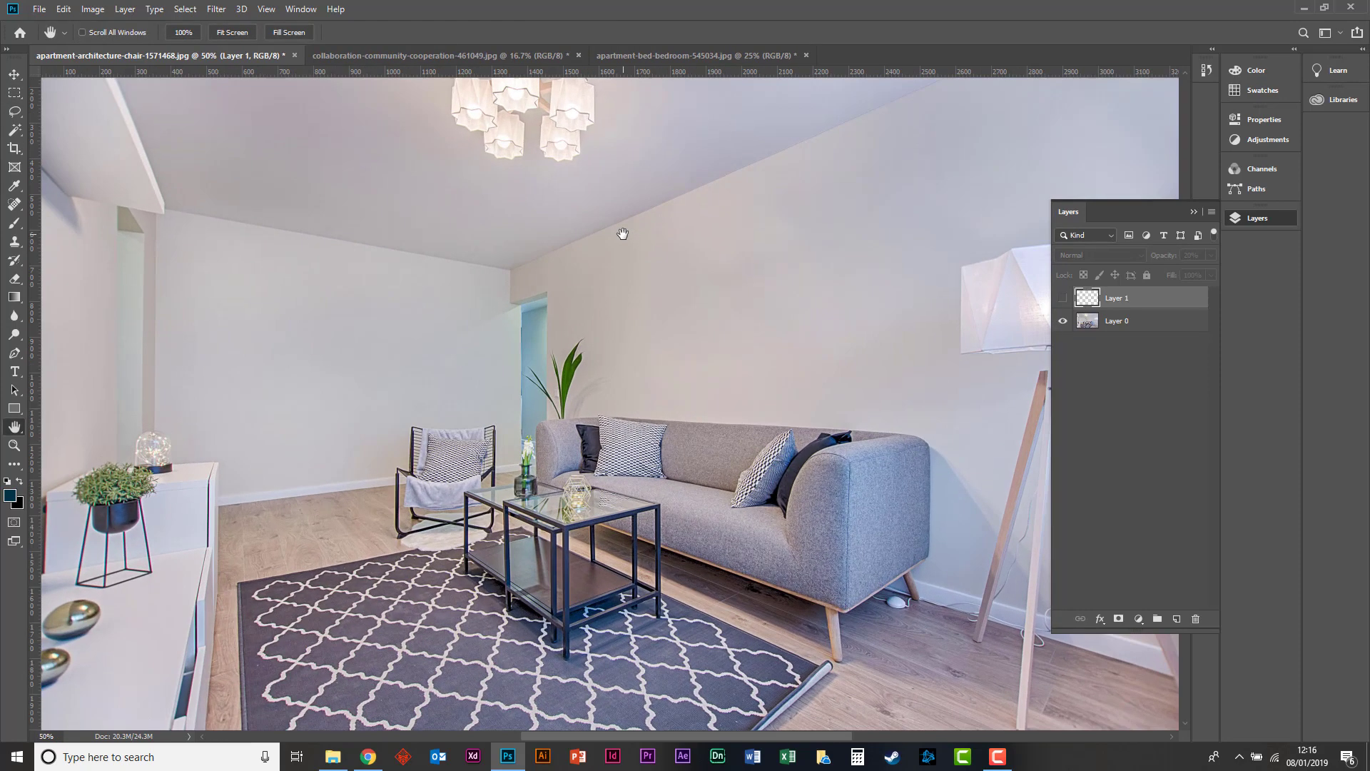
{"action": "key", "text": "ctrl+minus"}
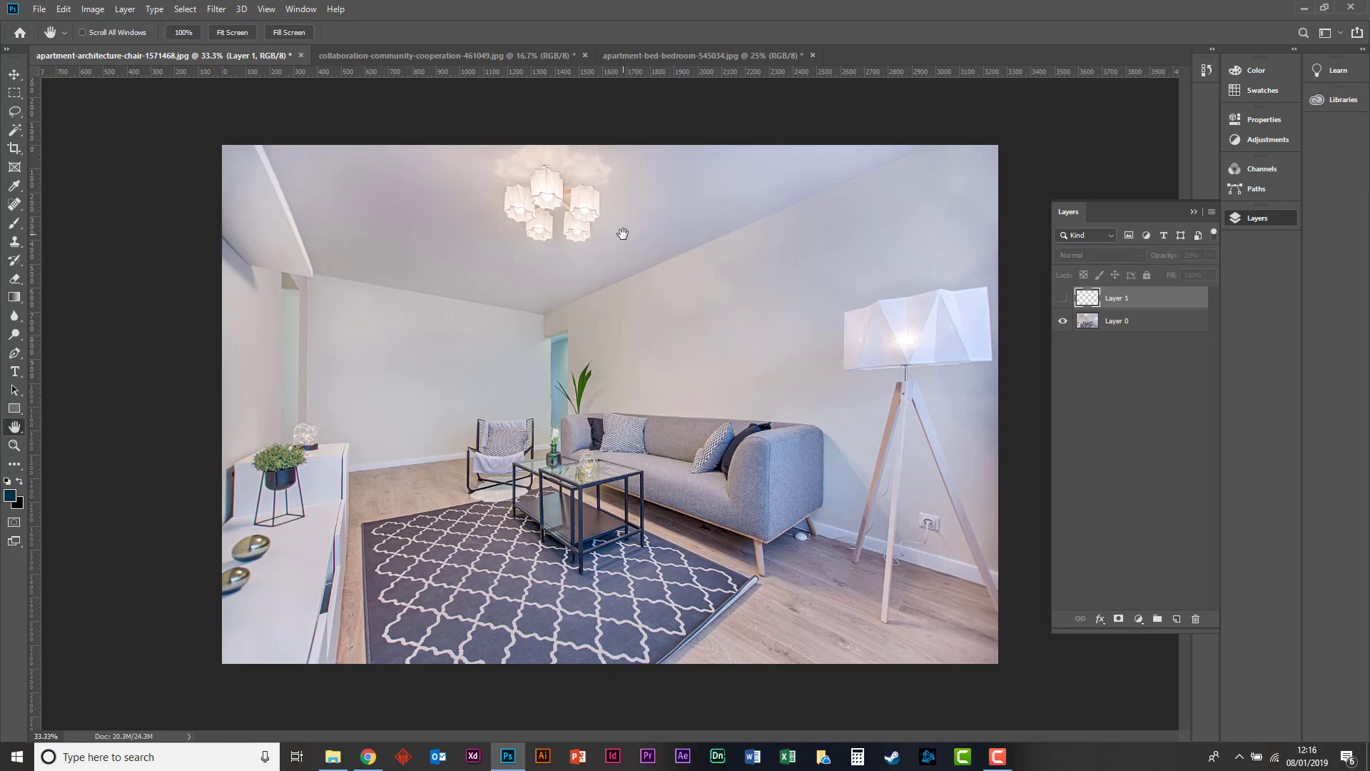
{"action": "left_click", "coordinate": [15, 73]}
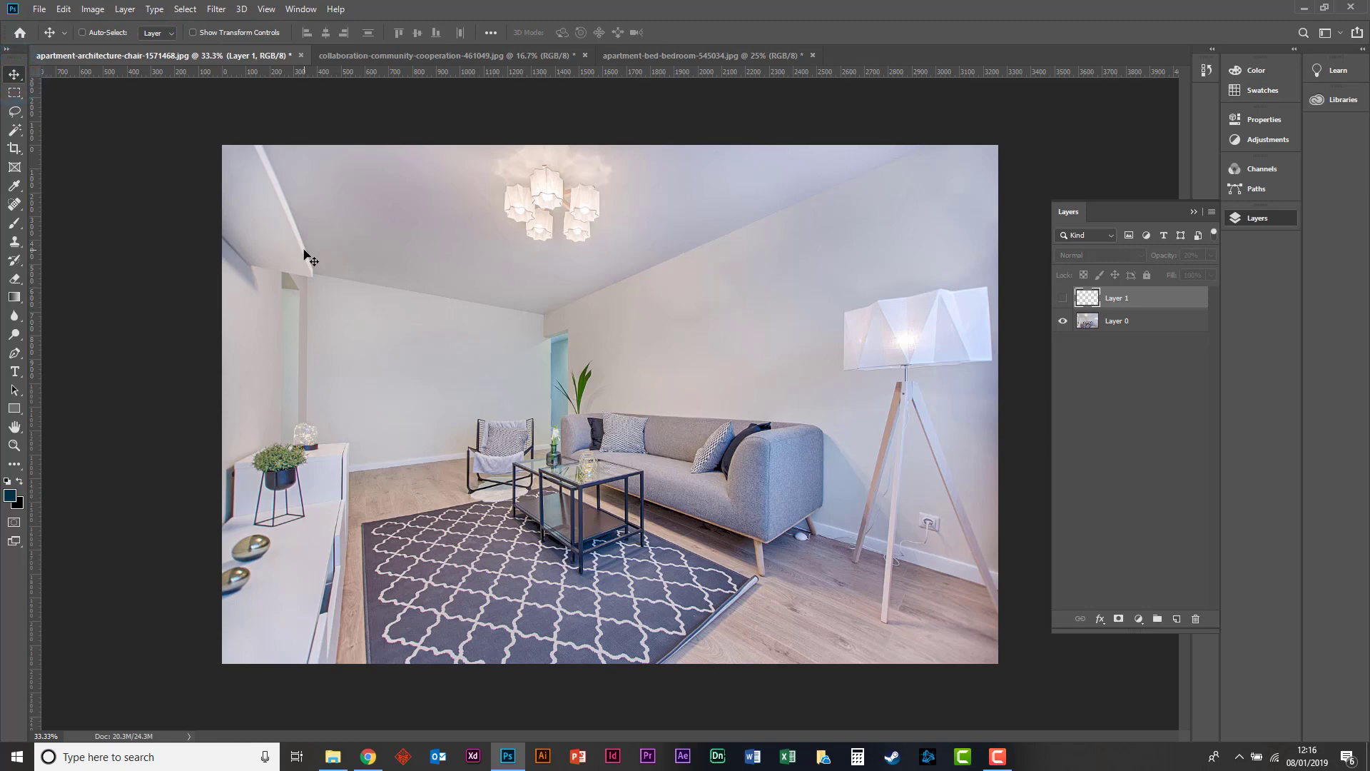
Try Magic Wand selections on Layer 1 and on the wall of Layer 0, clearing each selection.
{"action": "left_click", "coordinate": [15, 129]}
{"action": "left_click", "coordinate": [771, 280]}
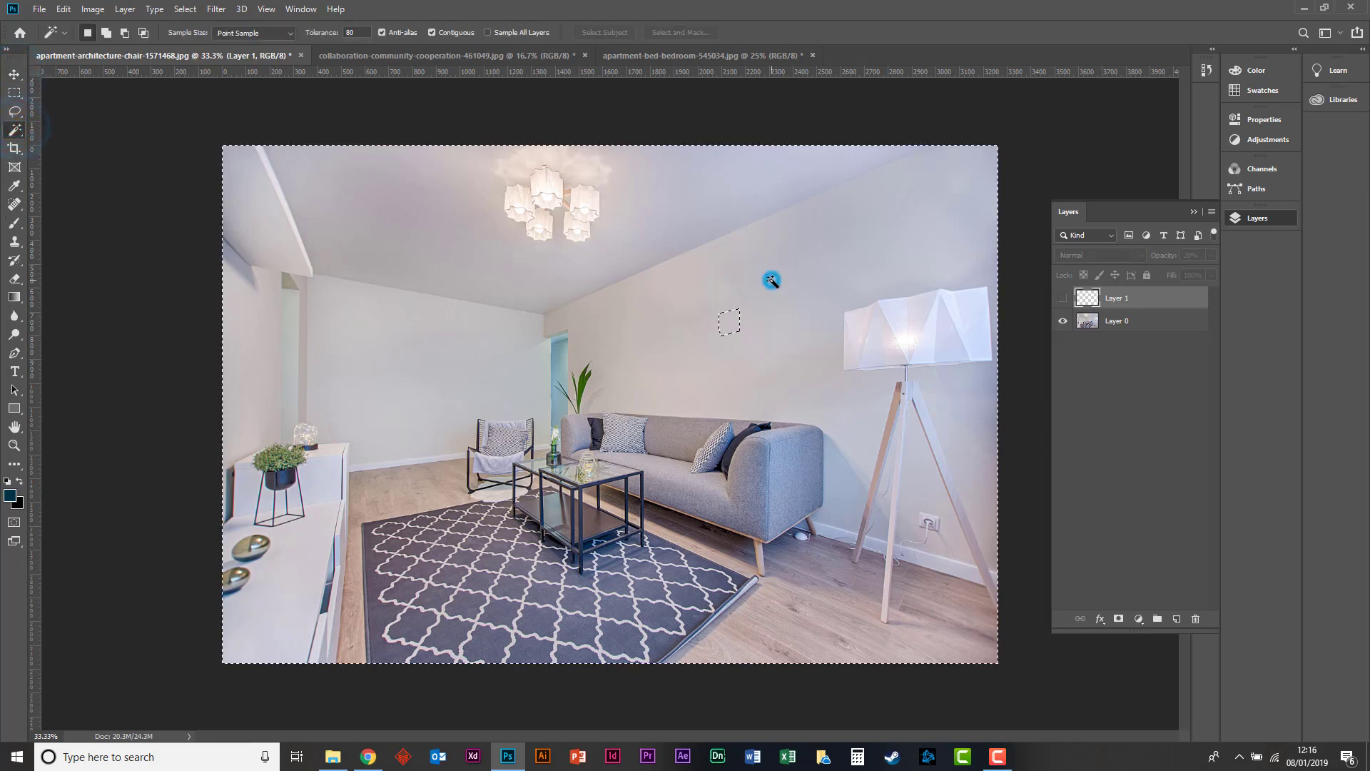
{"action": "left_click", "coordinate": [456, 217]}
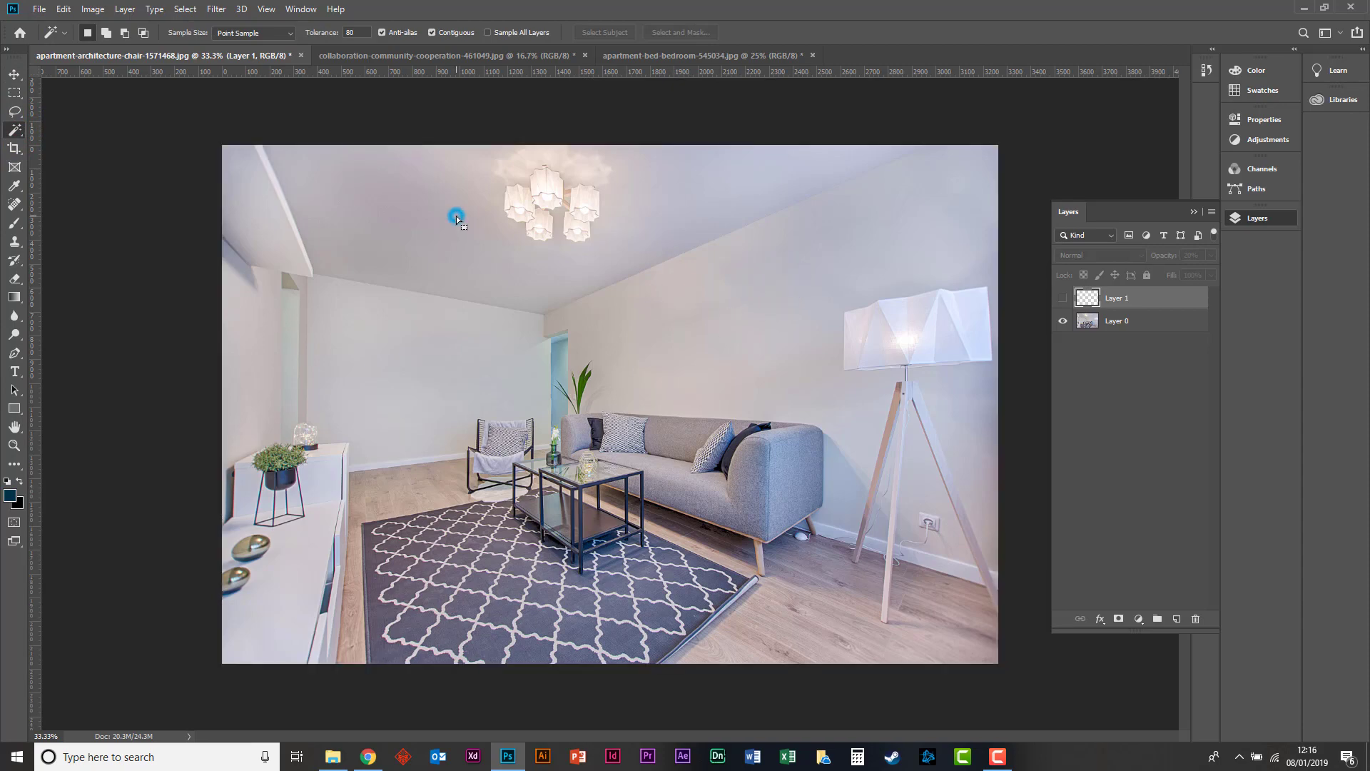
{"action": "left_click", "coordinate": [1130, 330]}
{"action": "left_click", "coordinate": [670, 306]}
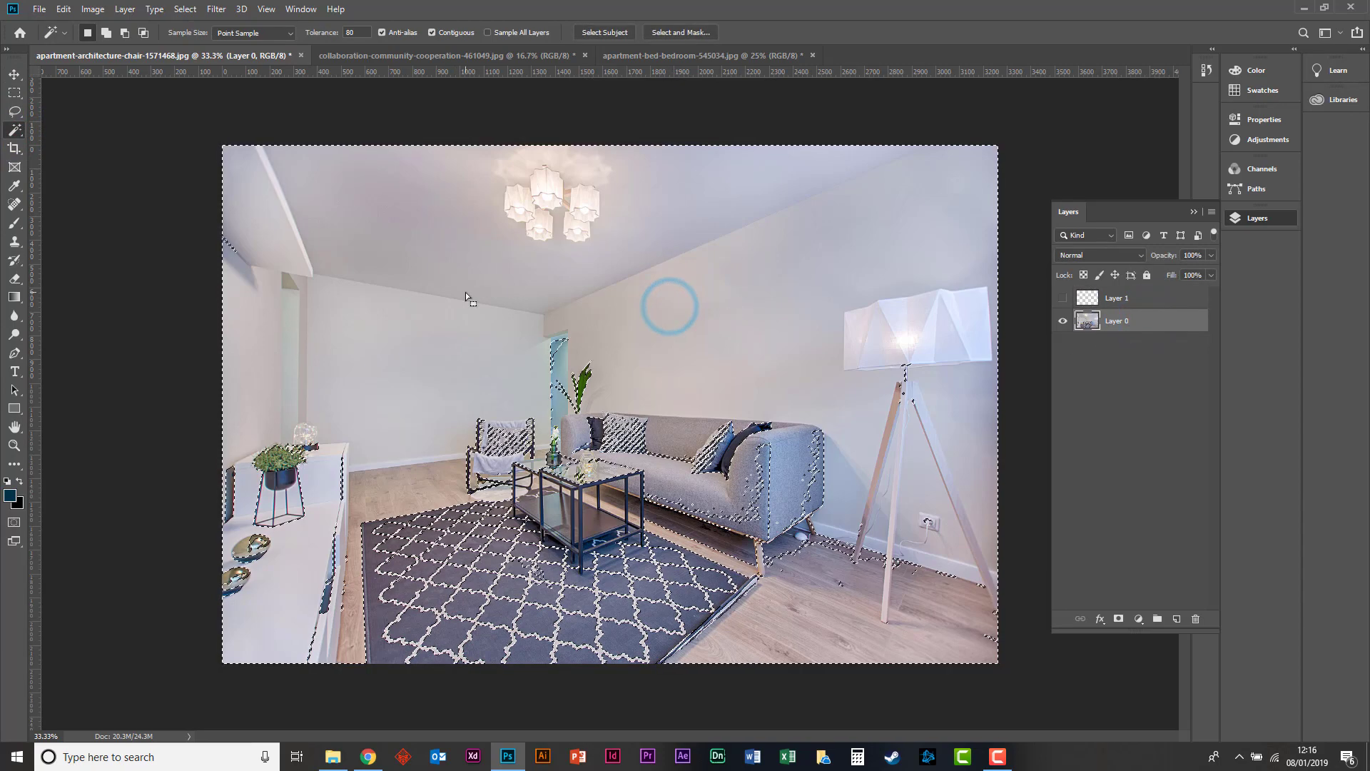
{"action": "left_click", "coordinate": [269, 234]}
{"action": "left_click", "coordinate": [345, 272]}
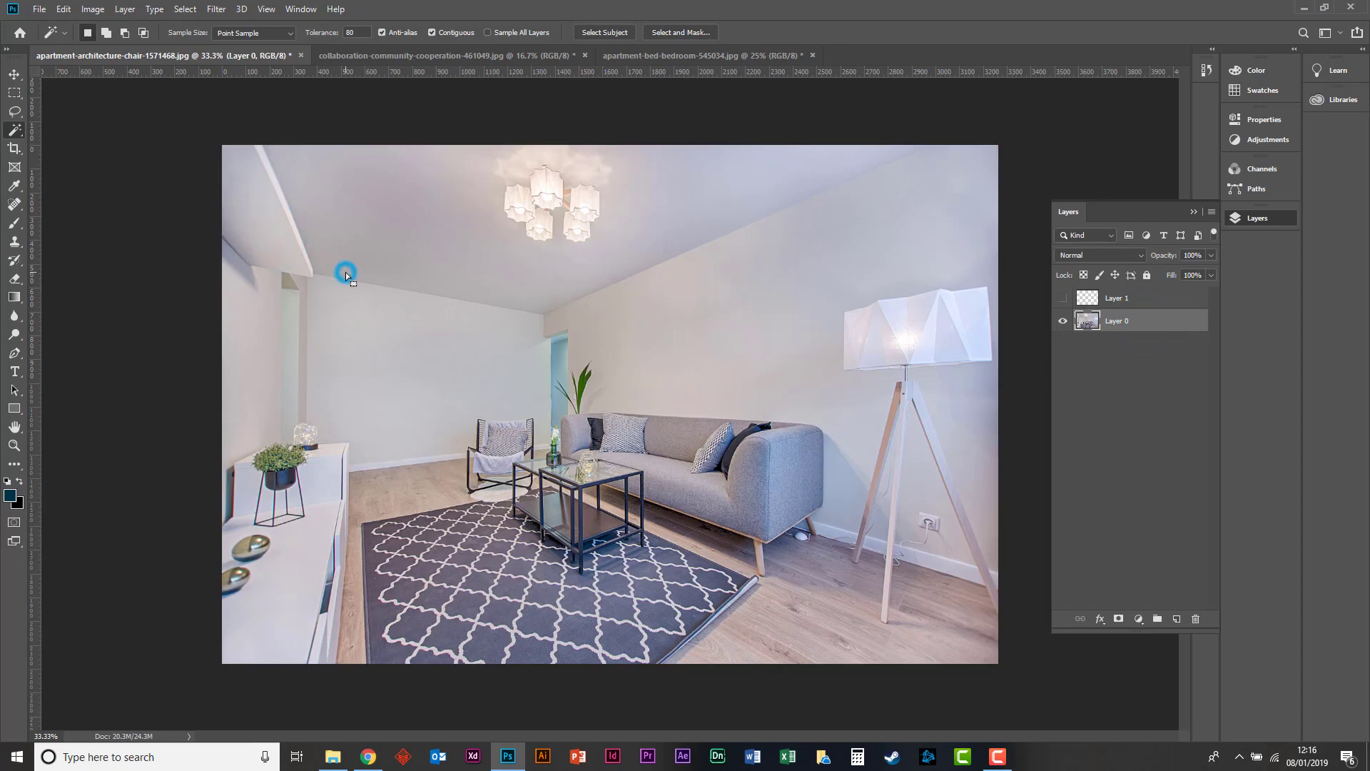
Try a small rectangular selection on the back wall, review the Fill contents options without applying them, and clear the selection.
{"action": "left_click", "coordinate": [15, 93]}
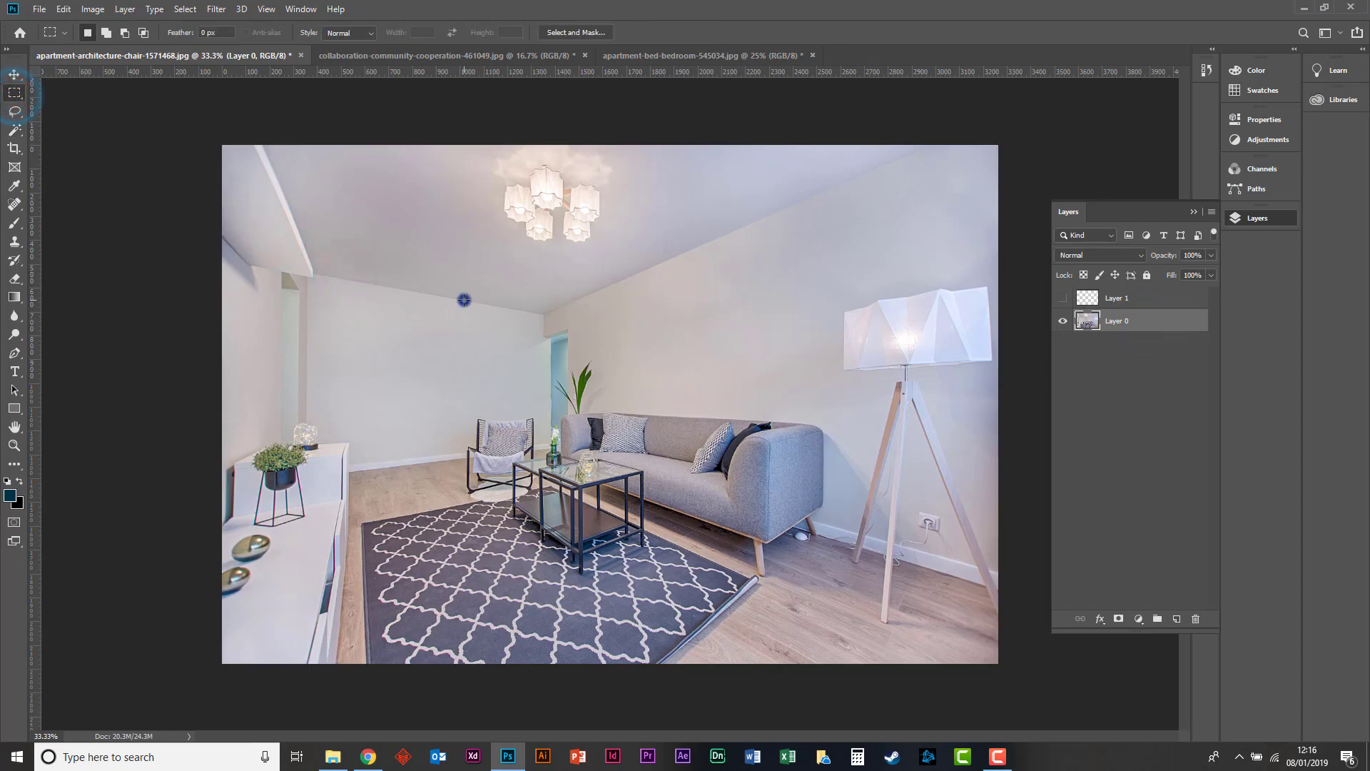
{"action": "right_click", "coordinate": [464, 300]}
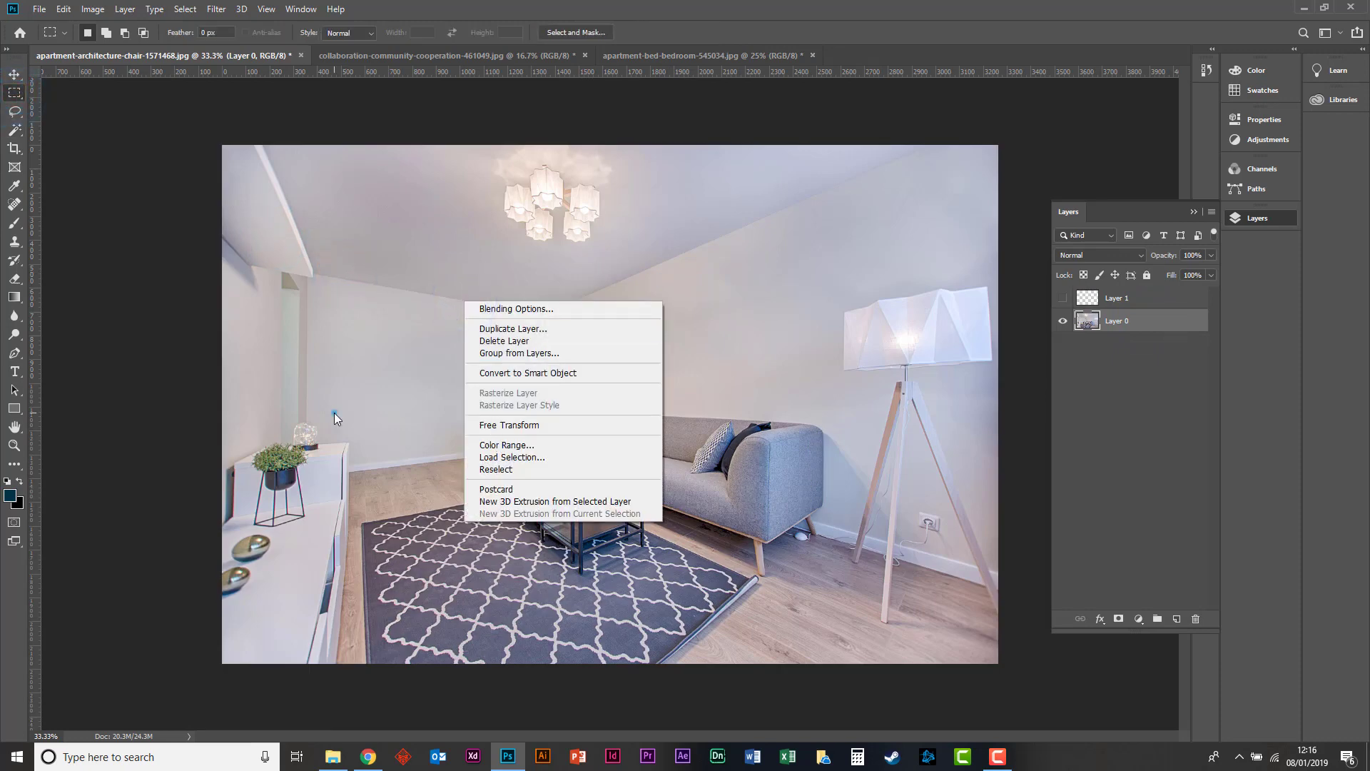
{"action": "left_click", "coordinate": [336, 415]}
{"action": "left_click_drag", "start_coordinate": [363, 321], "coordinate": [445, 373]}
{"action": "right_click", "coordinate": [445, 373]}
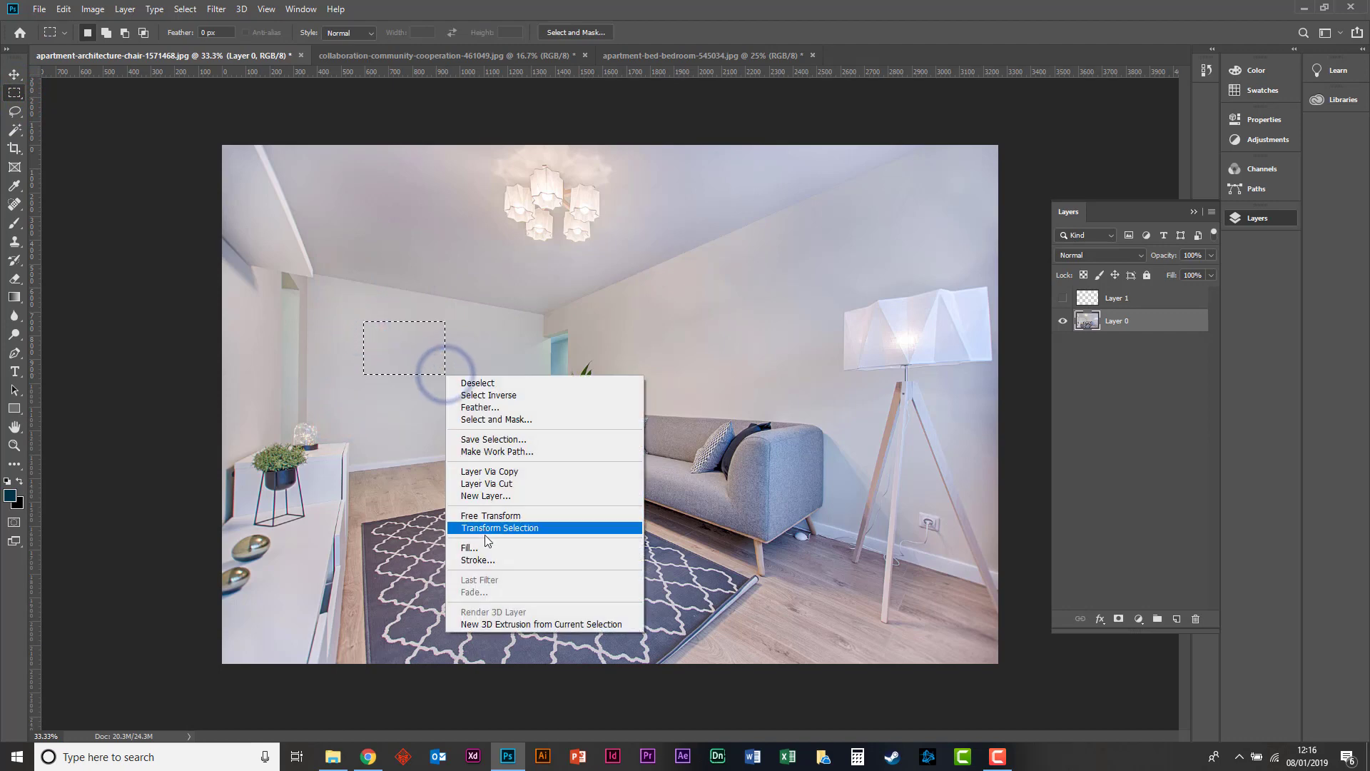
{"action": "left_click", "coordinate": [484, 547]}
{"action": "left_click", "coordinate": [370, 186]}
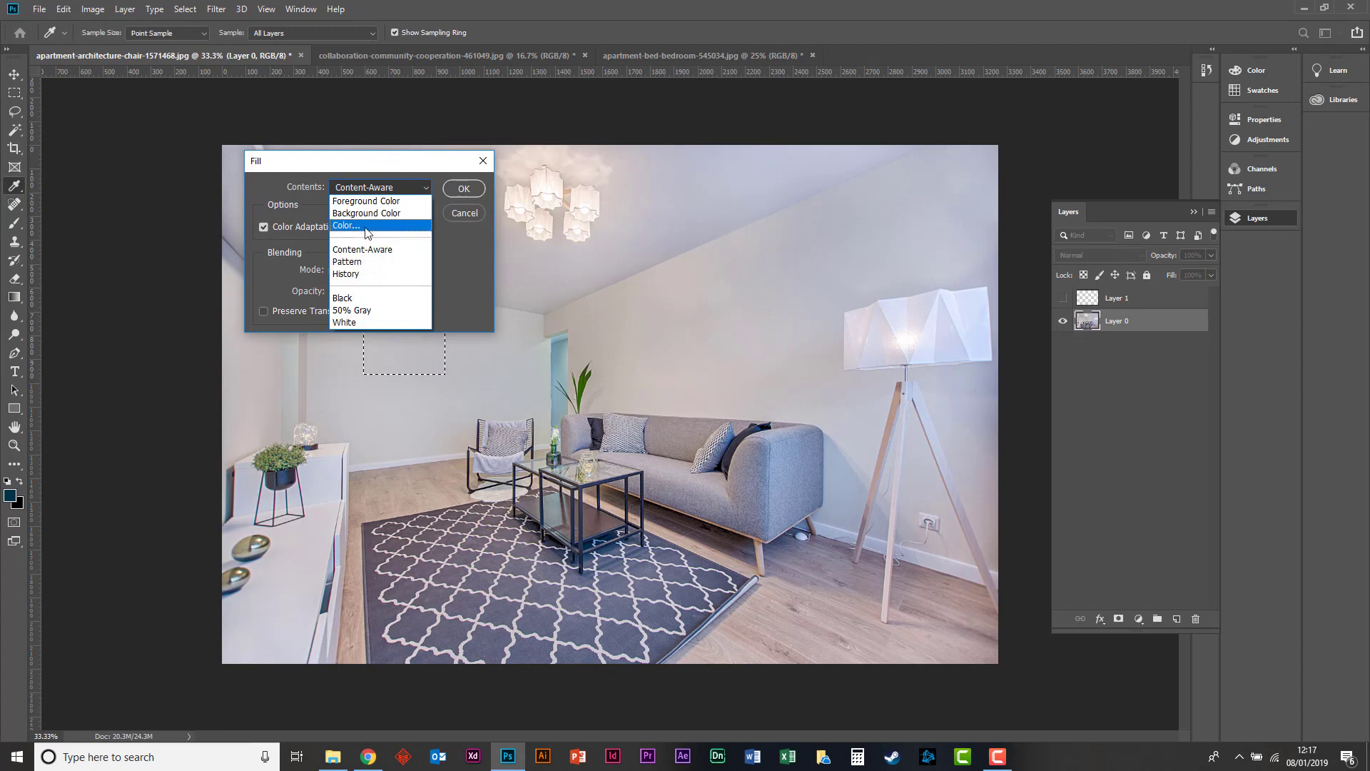
{"action": "left_click", "coordinate": [464, 223]}
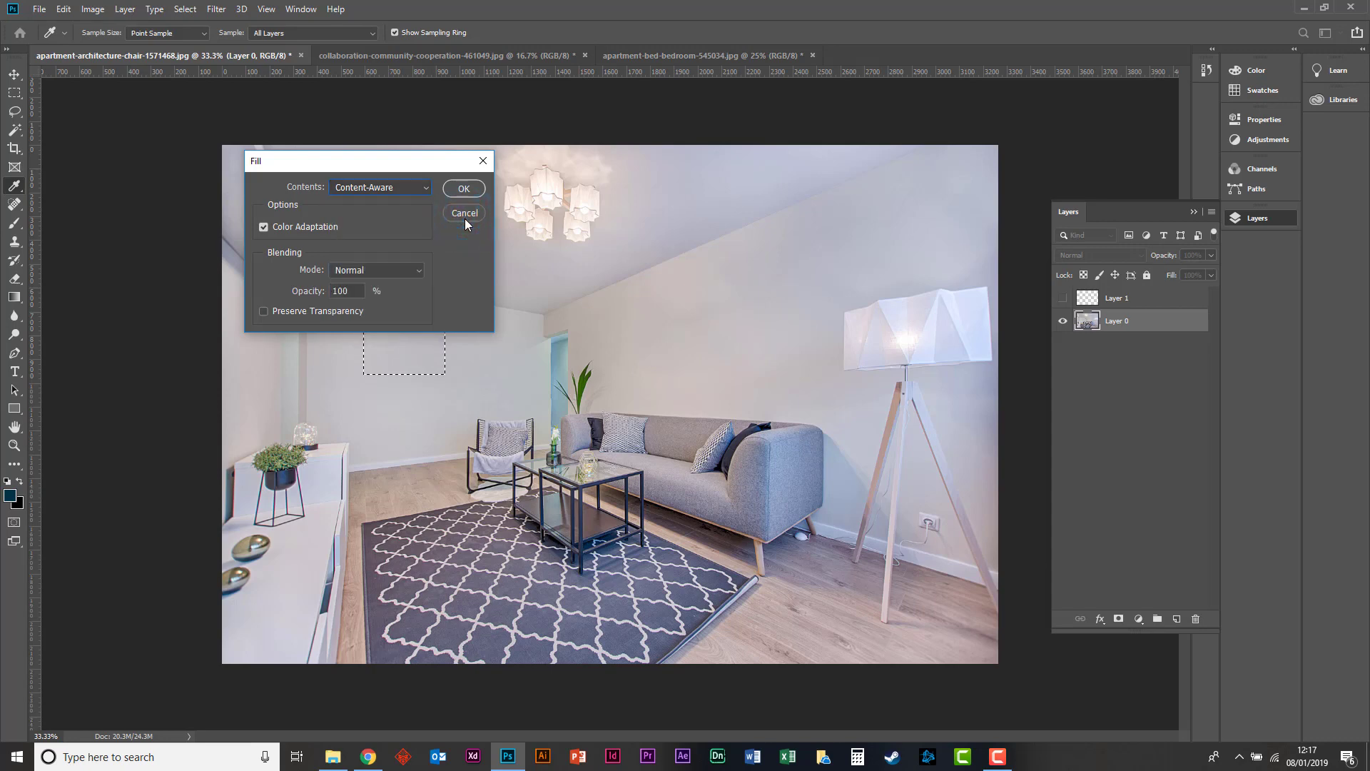
{"action": "left_click", "coordinate": [464, 213]}
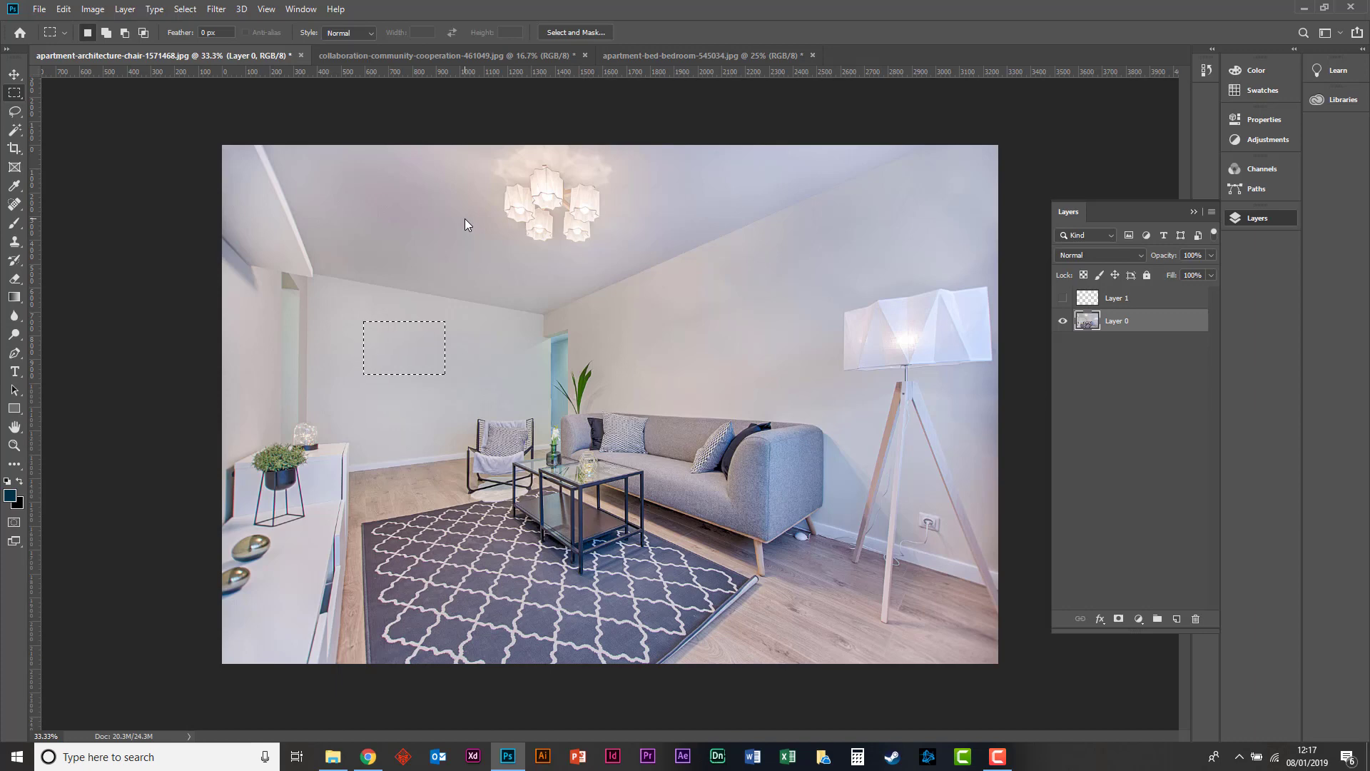
{"action": "key", "text": "ctrl+d"}
{"action": "left_click", "coordinate": [464, 219]}
In the collaboration-community-cooperation image, convert the locked Background into a regular layer named Layer 0.
{"action": "left_click", "coordinate": [15, 74]}
{"action": "left_click", "coordinate": [440, 56]}
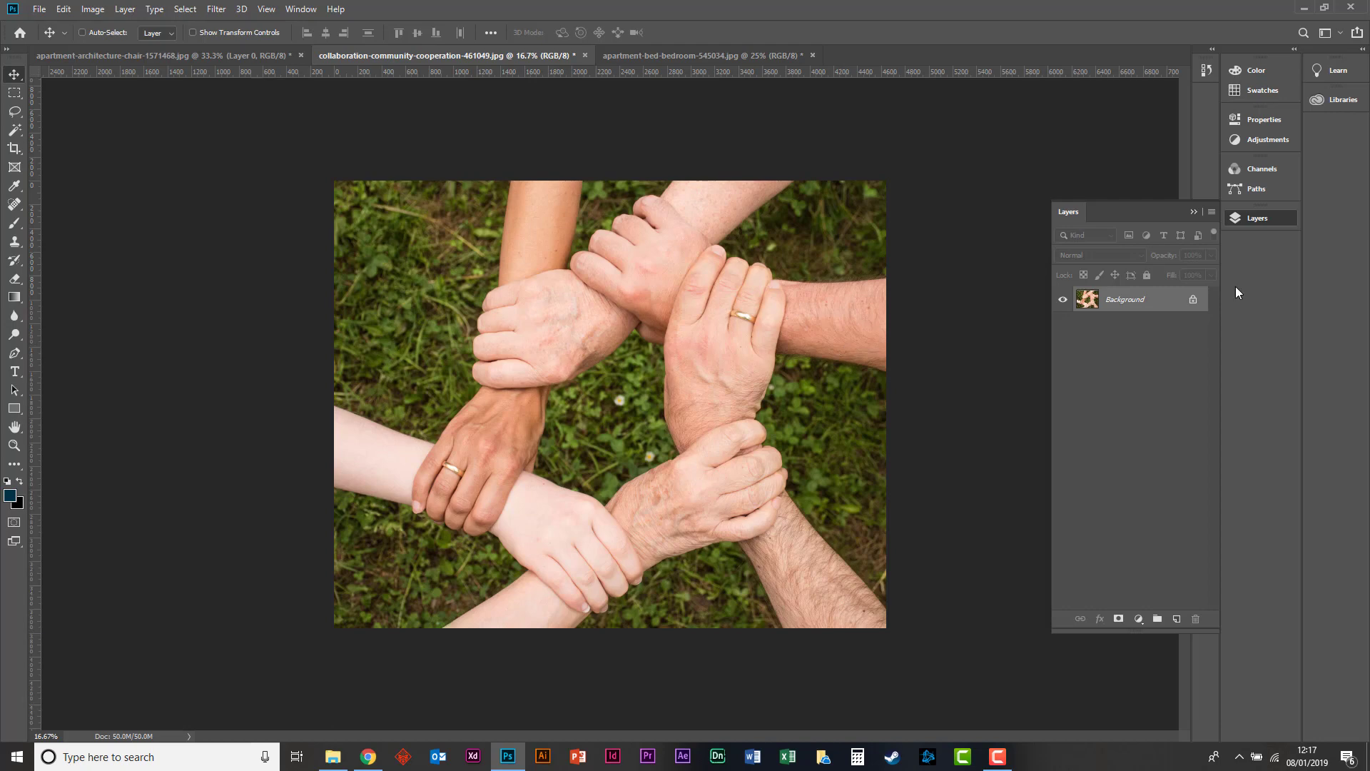
{"action": "double_click", "coordinate": [1181, 300]}
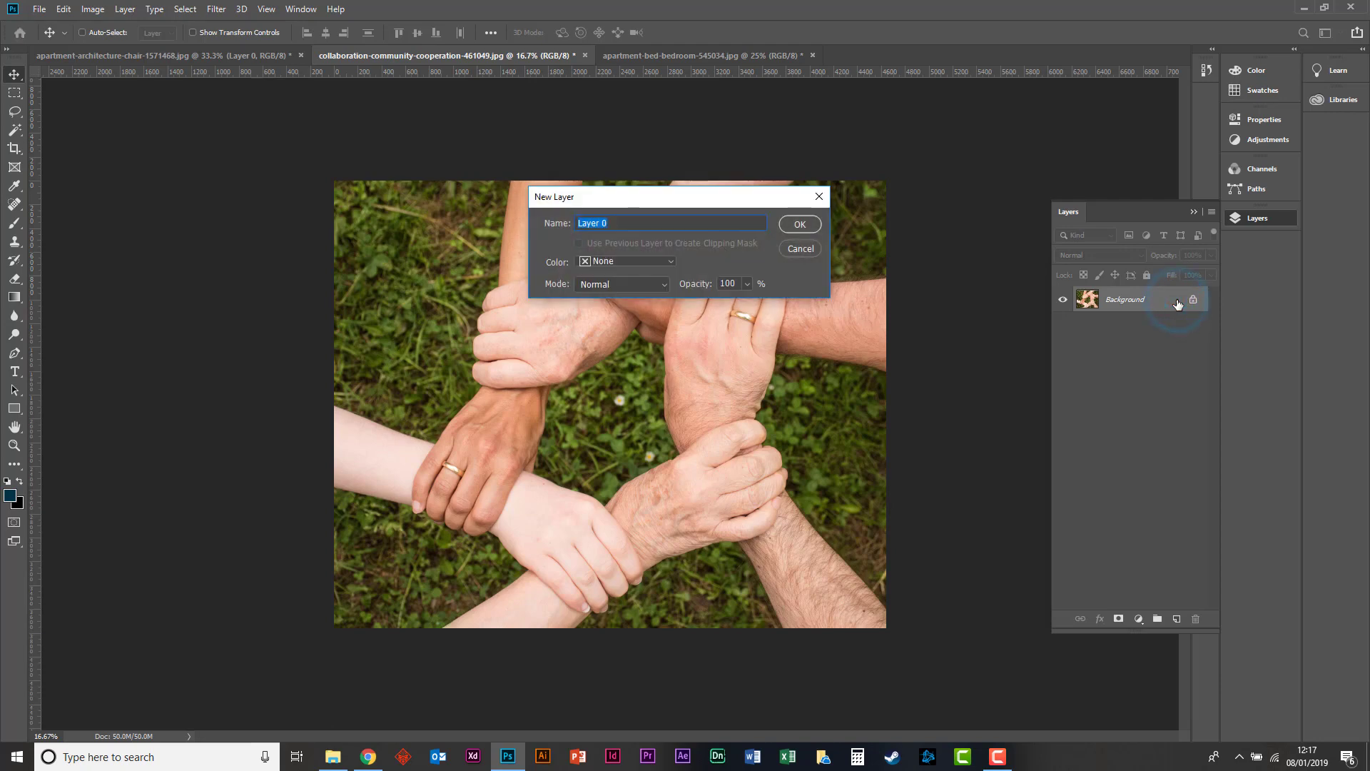
{"action": "key", "text": "Return"}
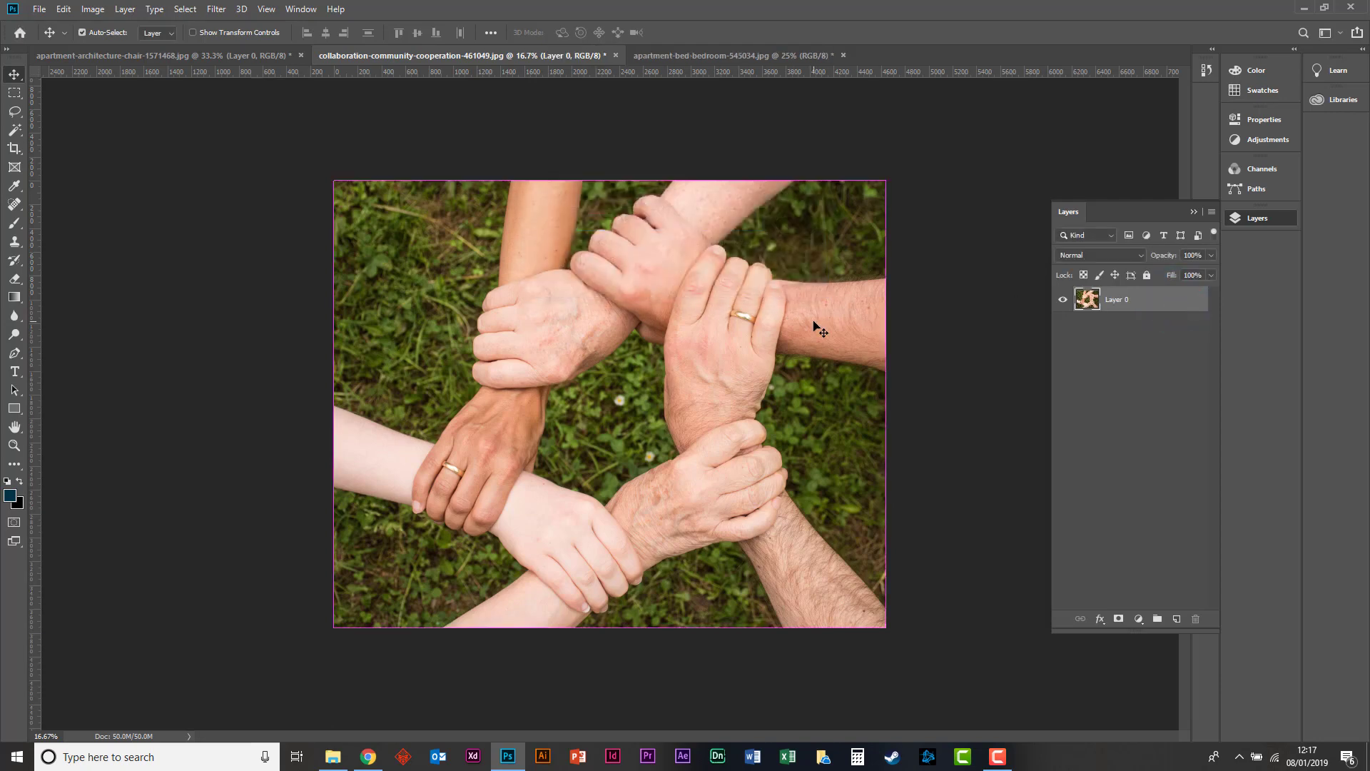
Open Hue/Saturation for the hands photo, try a Master saturation of -100, and return it to 0.
{"action": "key", "text": "ctrl+u"}
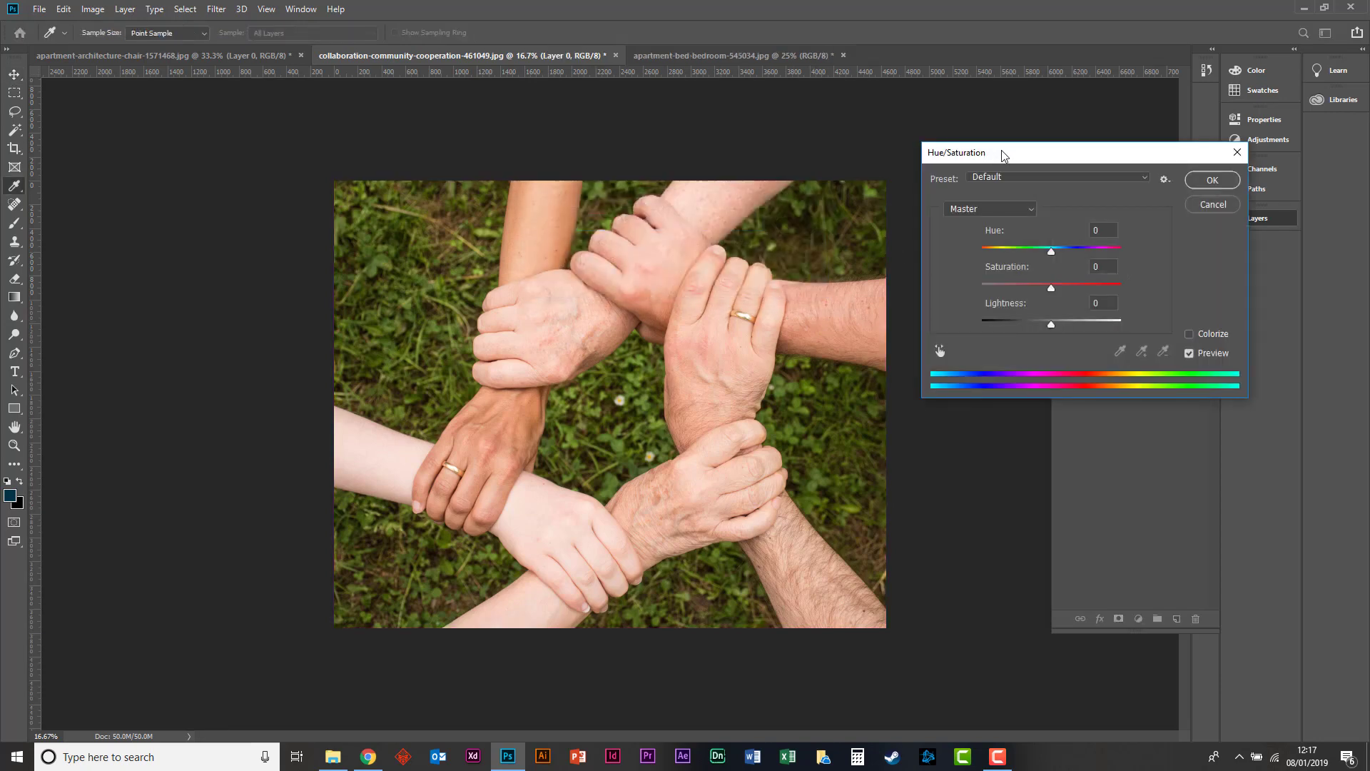
{"action": "left_click_drag", "start_coordinate": [1002, 152], "coordinate": [1054, 90]}
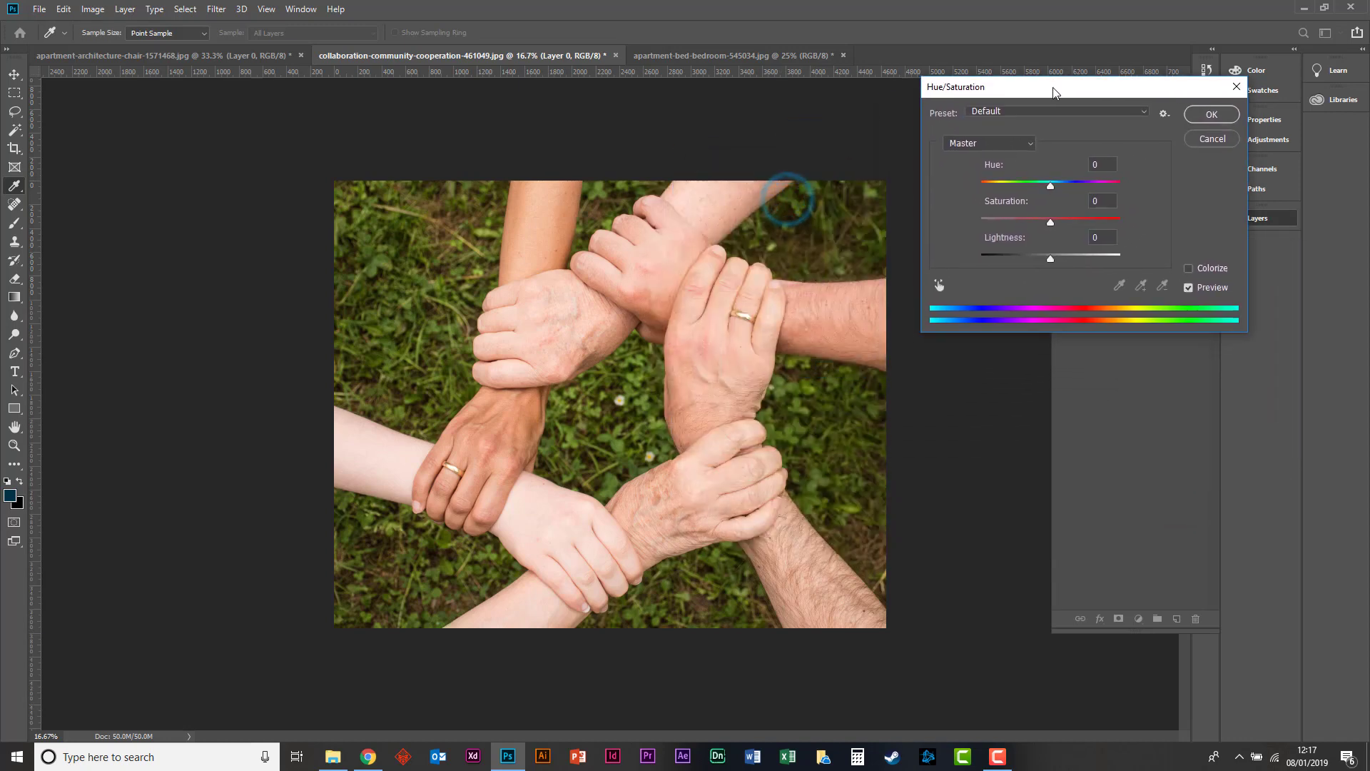
{"action": "left_click_drag", "start_coordinate": [1043, 222], "coordinate": [935, 208]}
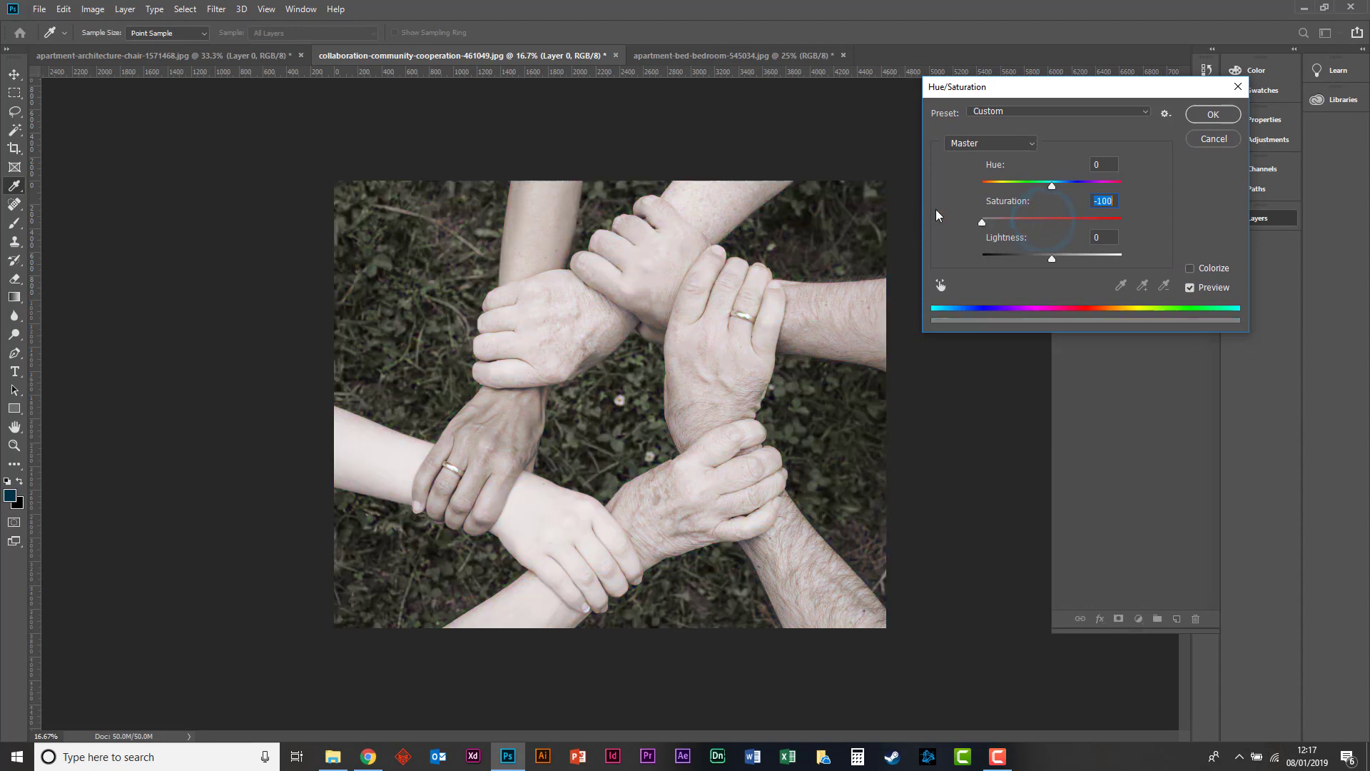
{"action": "left_click_drag", "start_coordinate": [1072, 225], "coordinate": [960, 199]}
{"action": "type", "text": "0"}
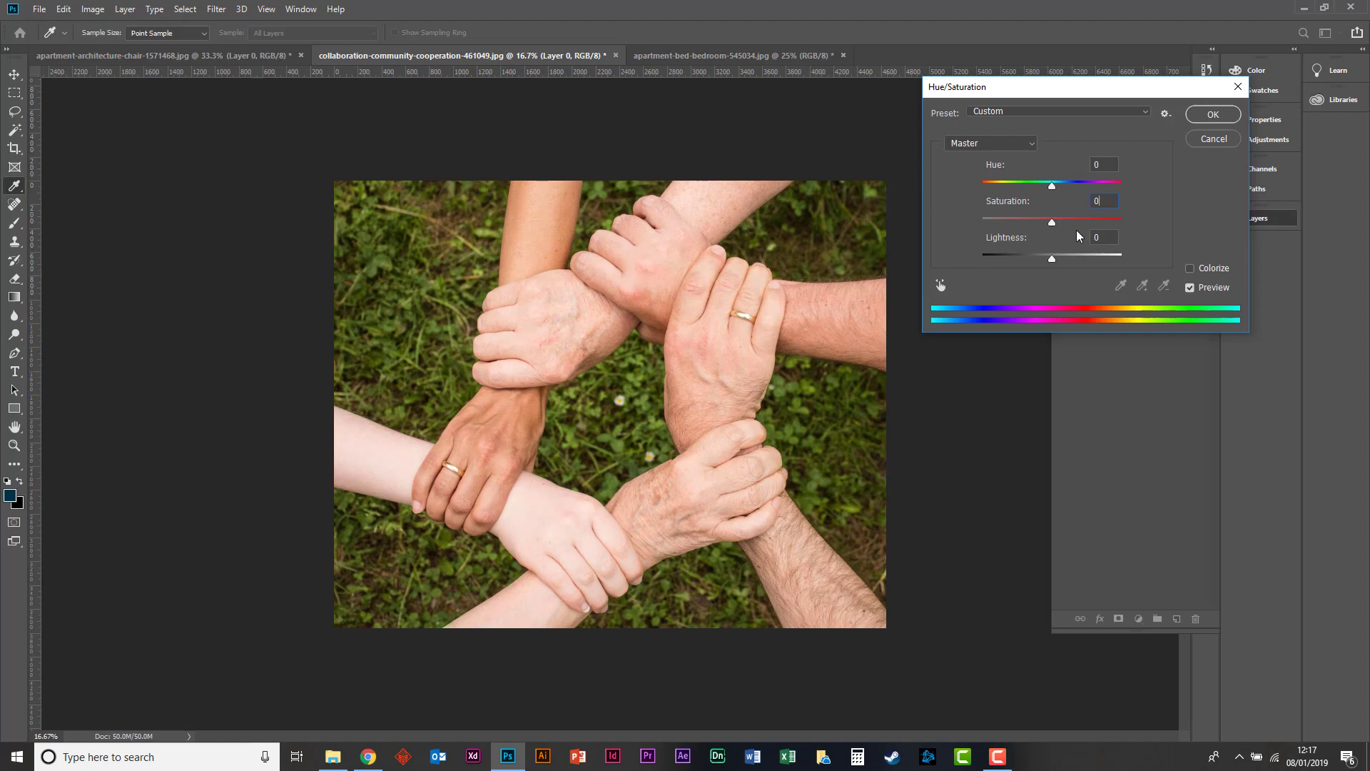
Set the Greens saturation to -100 and shift its affected color range to 19°/49° and 78°\108°.
{"action": "left_click", "coordinate": [979, 145]}
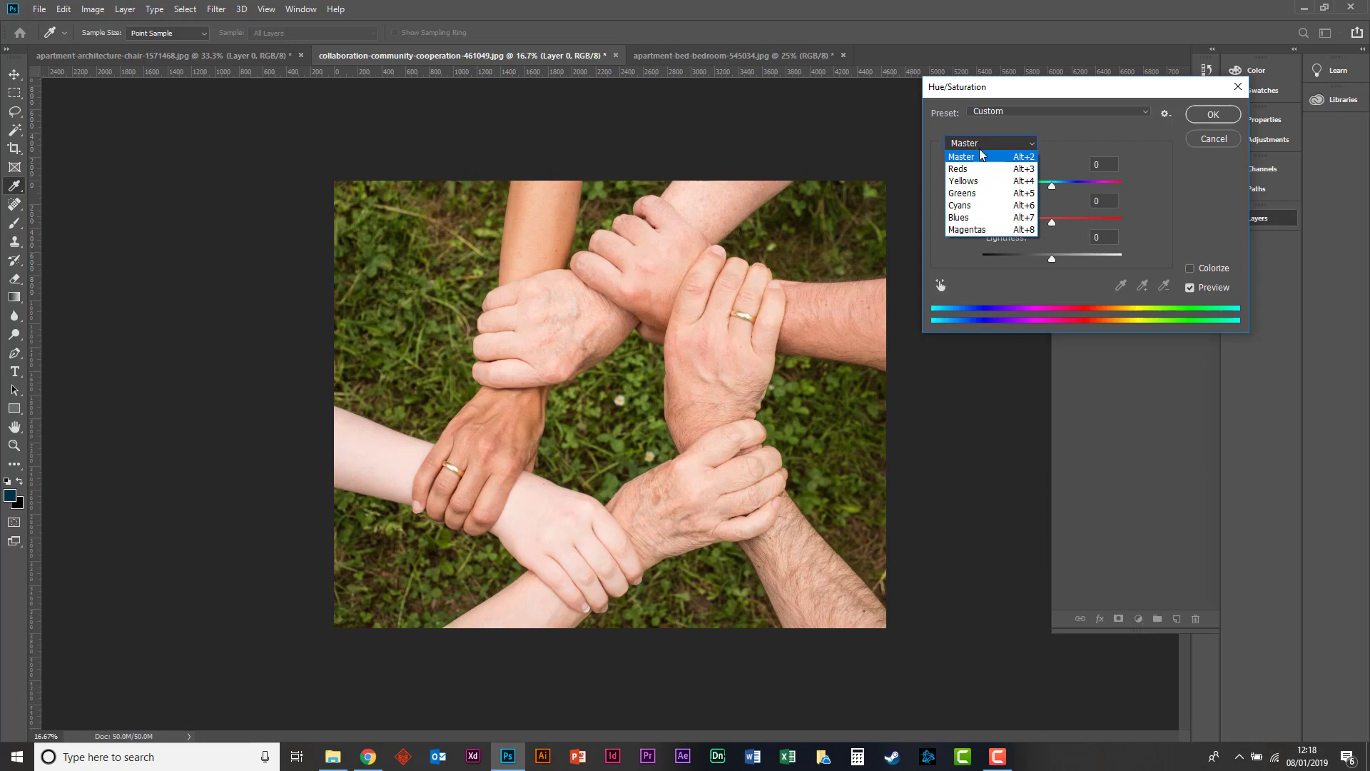
{"action": "left_click", "coordinate": [987, 194]}
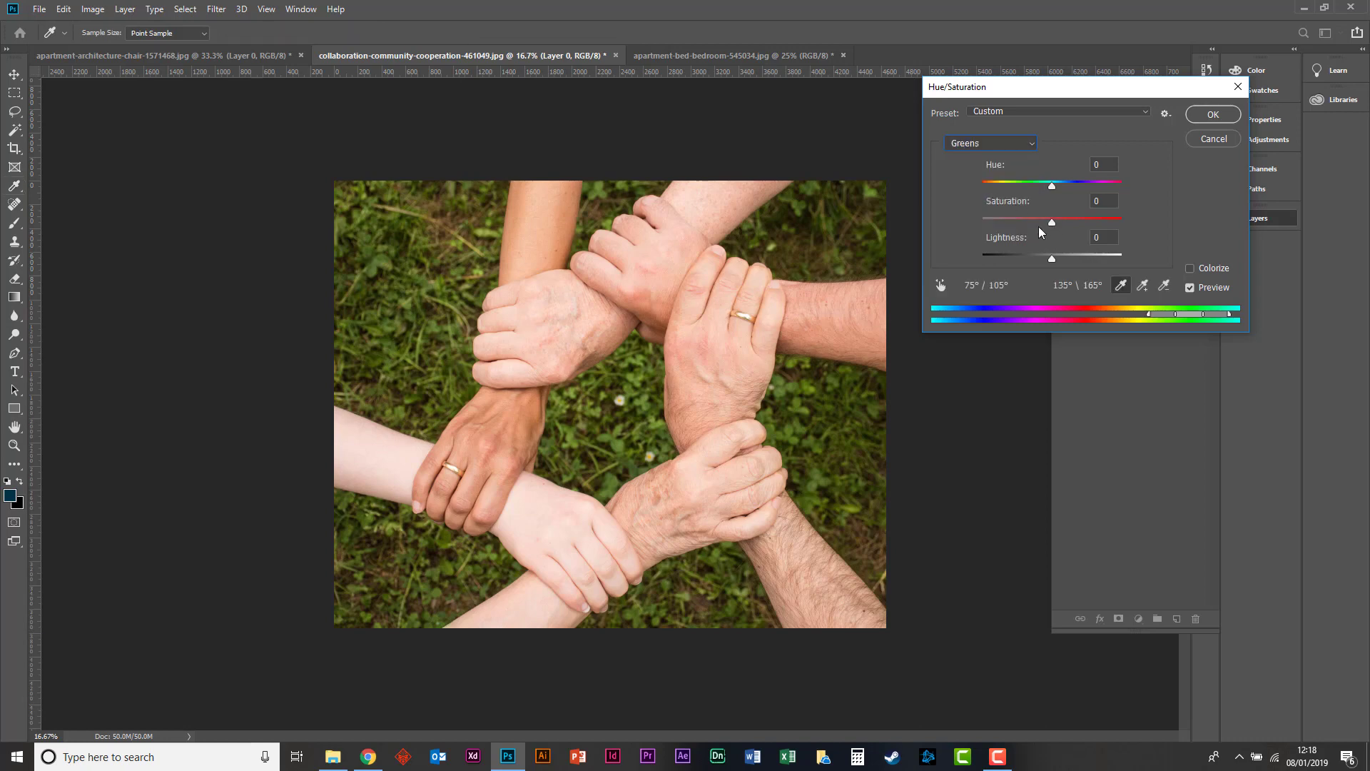
{"action": "left_click_drag", "start_coordinate": [1051, 222], "coordinate": [979, 212]}
{"action": "left_click_drag", "start_coordinate": [1189, 318], "coordinate": [1136, 302]}
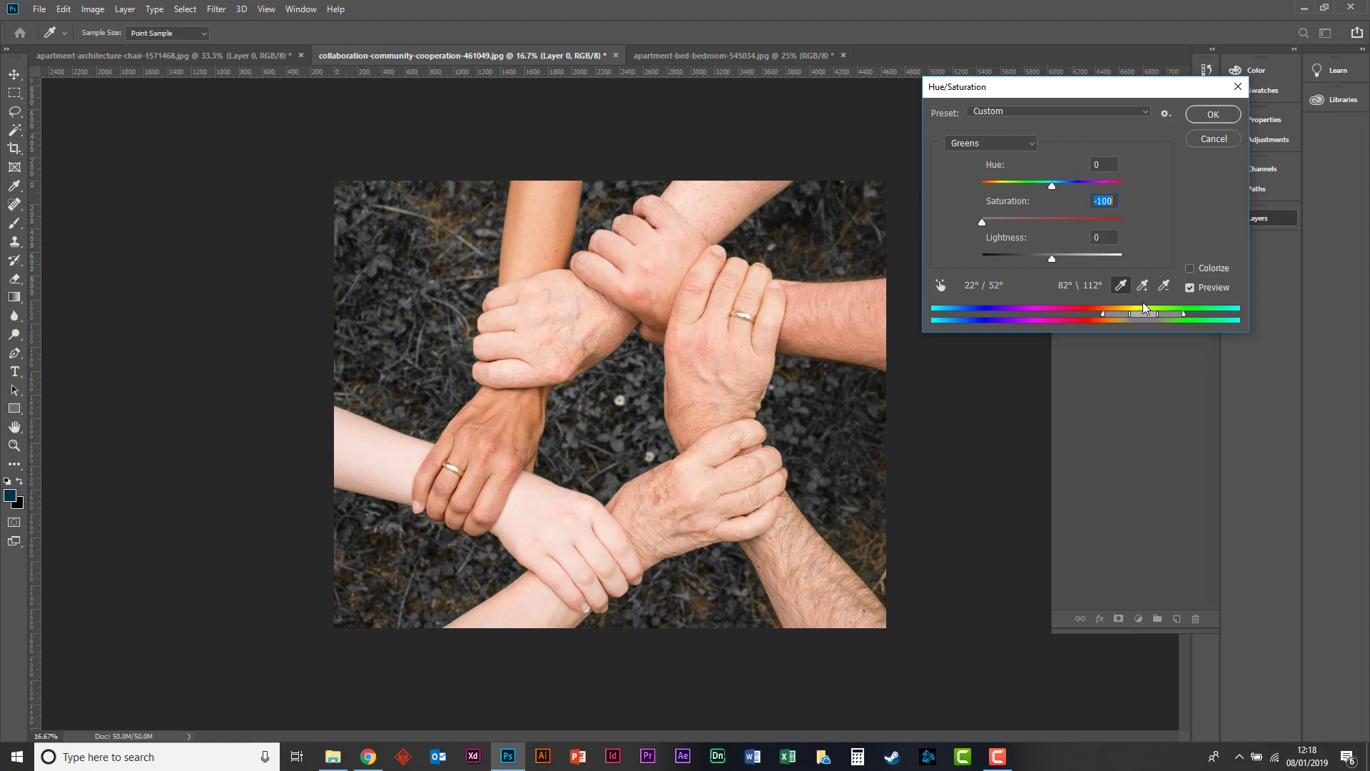
{"action": "left_click_drag", "start_coordinate": [1141, 301], "coordinate": [1140, 302]}
Fully desaturate the Yellows range and apply the Hue/Saturation adjustment.
{"action": "left_click", "coordinate": [999, 145]}
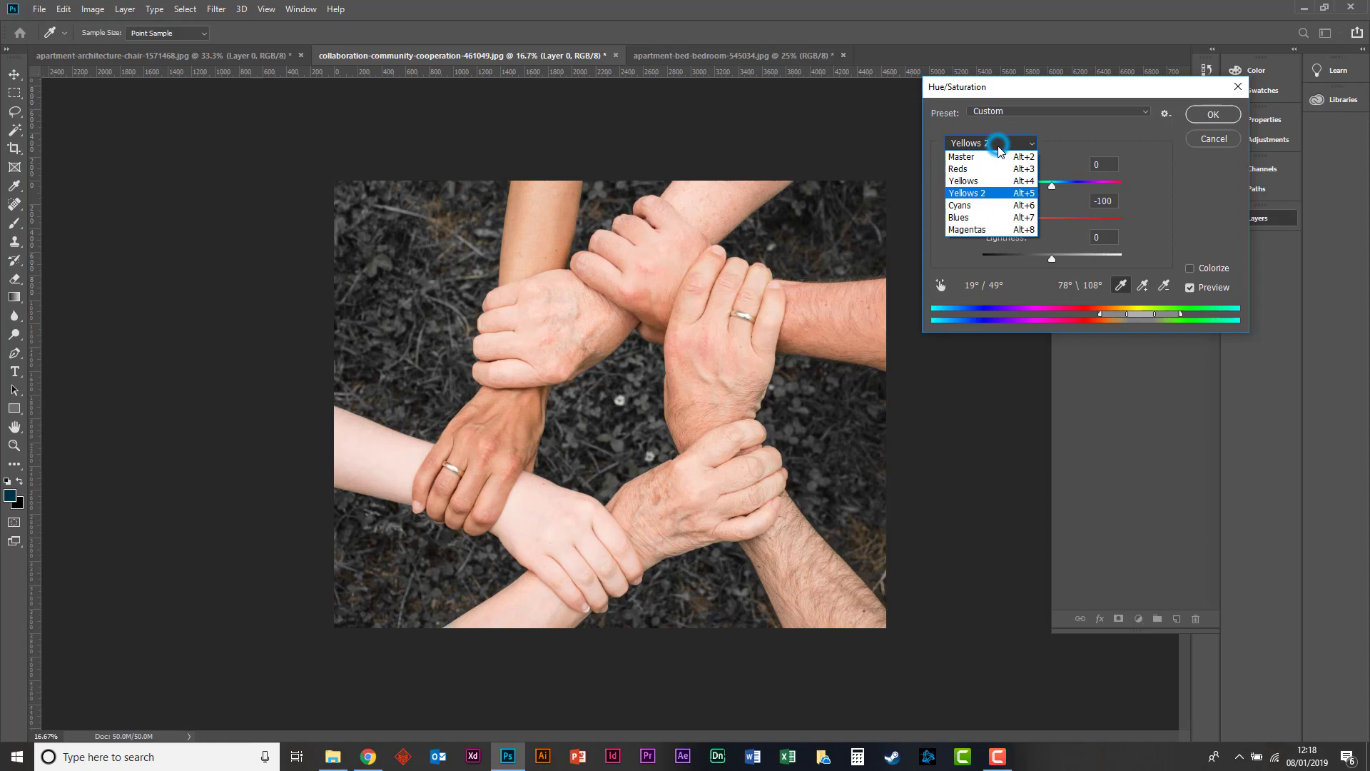
{"action": "left_click", "coordinate": [989, 183]}
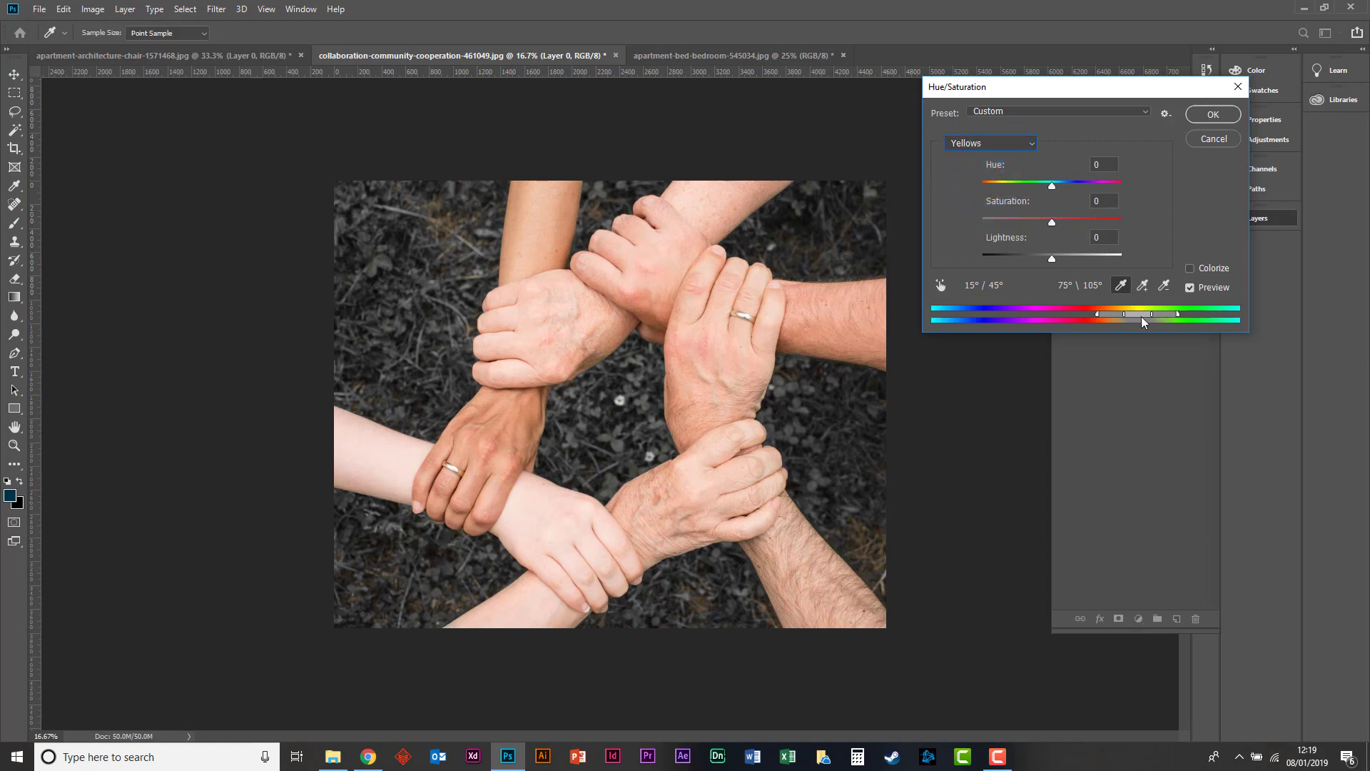
{"action": "left_click_drag", "start_coordinate": [1052, 223], "coordinate": [982, 222]}
{"action": "left_click", "coordinate": [1228, 117]}
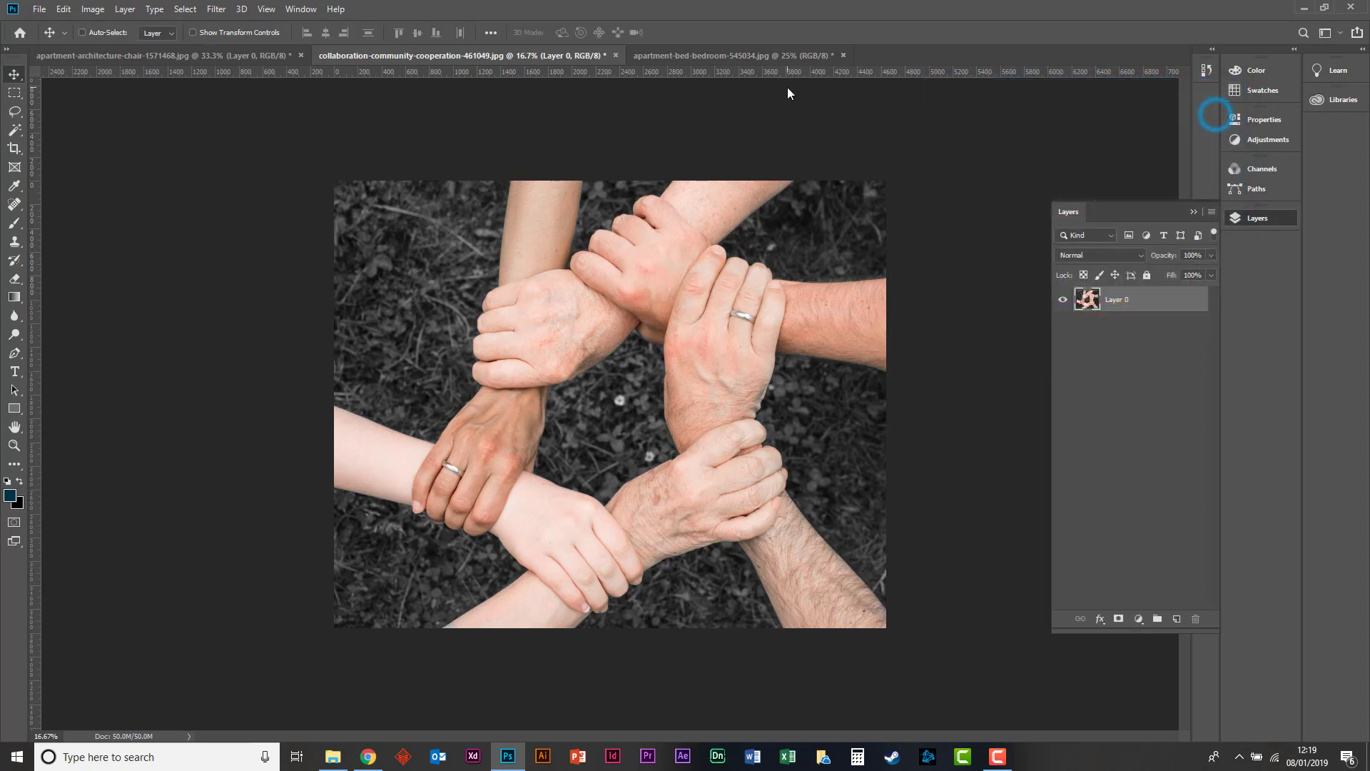
Try Selective Color on the Blacks of the hands photo with cyan at -42% and -6%, switch to Relative, and discard the adjustment.
{"action": "left_click", "coordinate": [92, 9]}
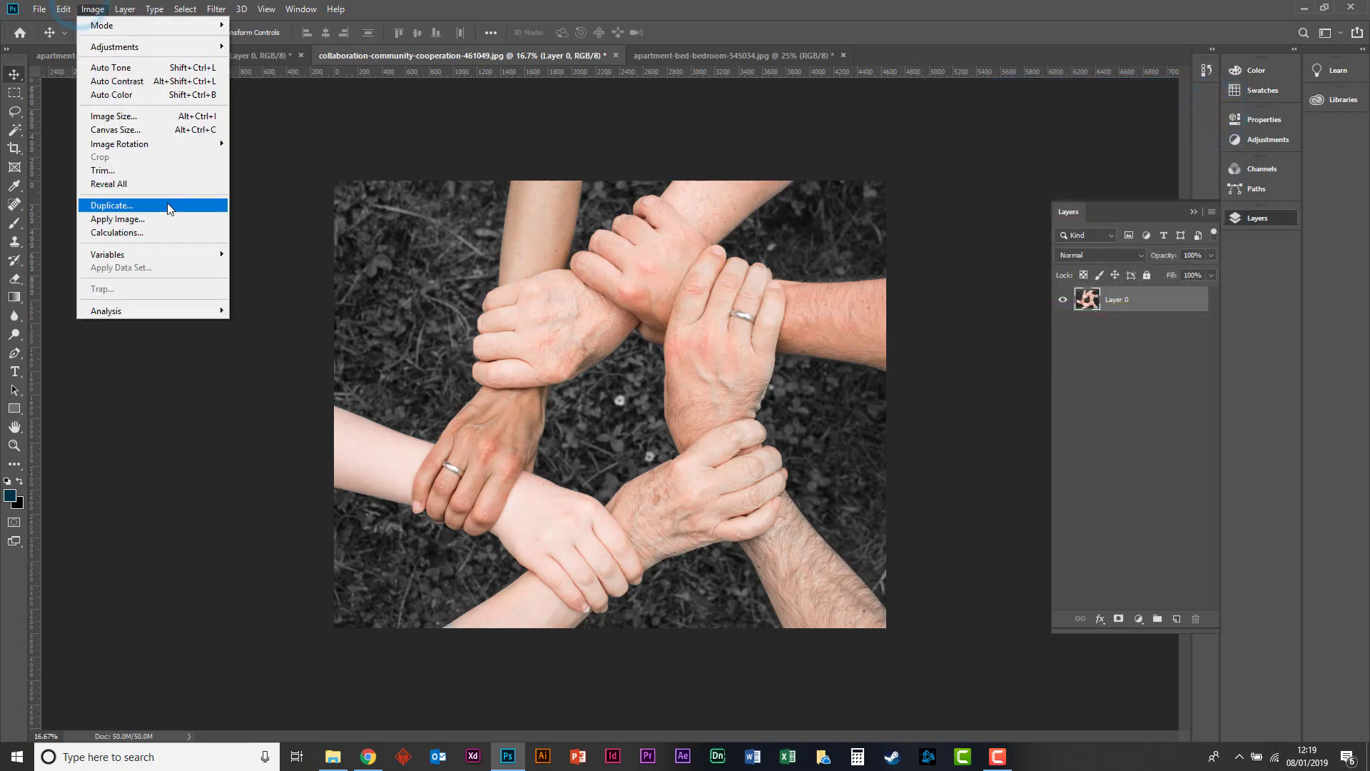
{"action": "mouse_move", "coordinate": [122, 55]}
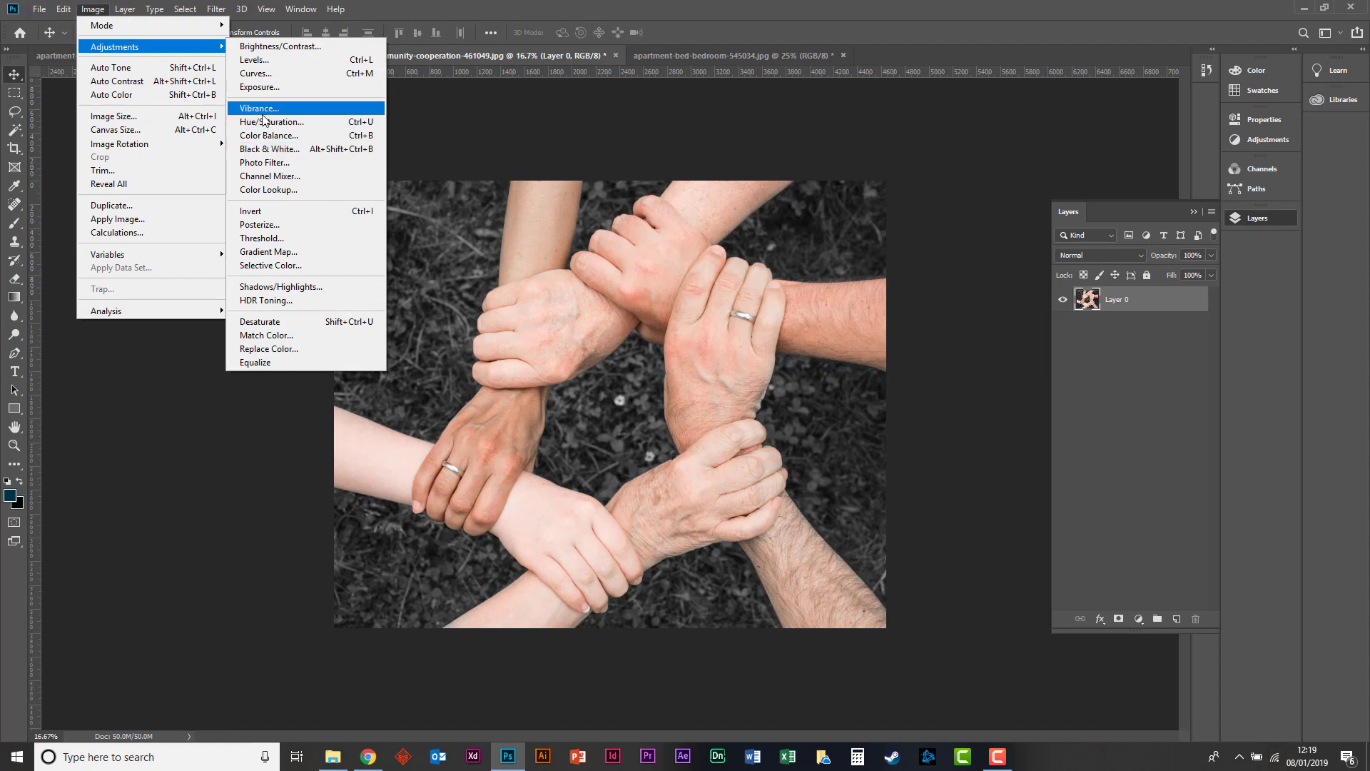
{"action": "left_click", "coordinate": [269, 265]}
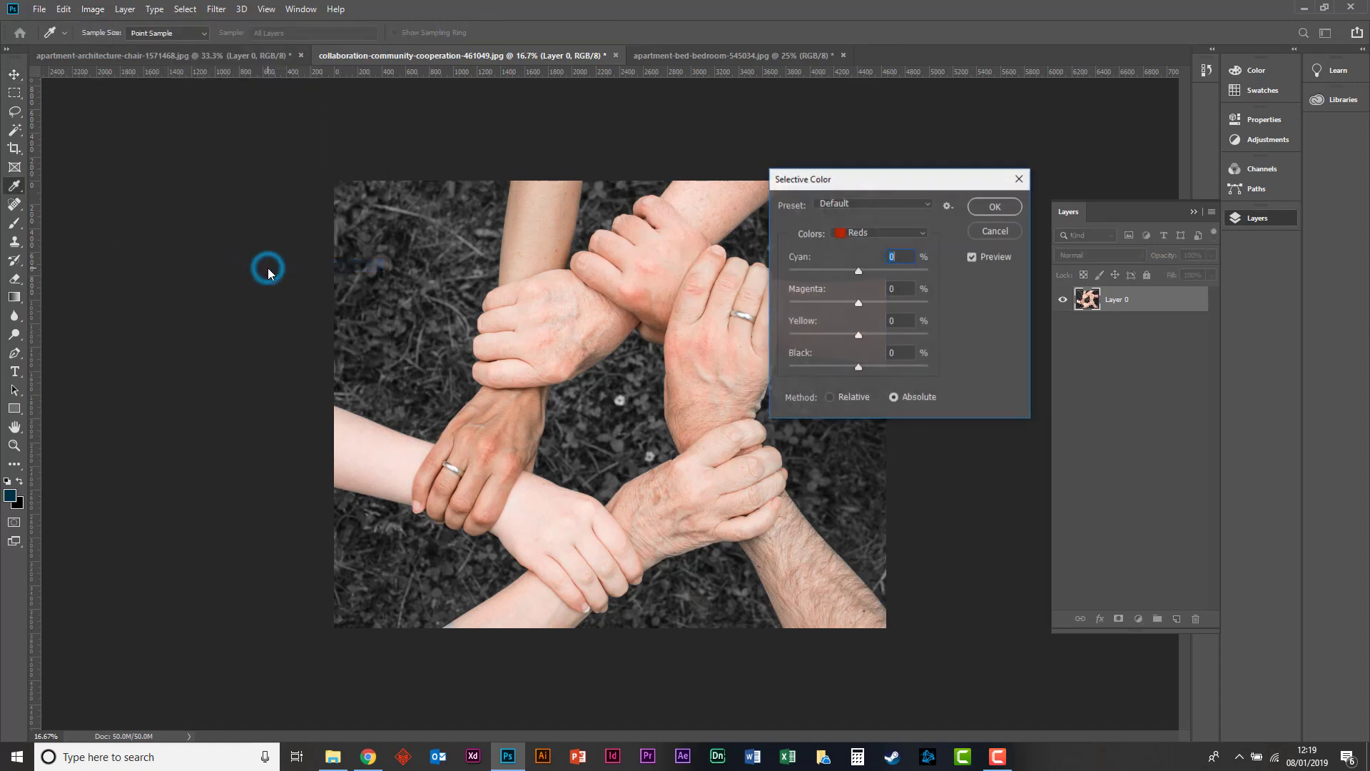
{"action": "left_click", "coordinate": [867, 235]}
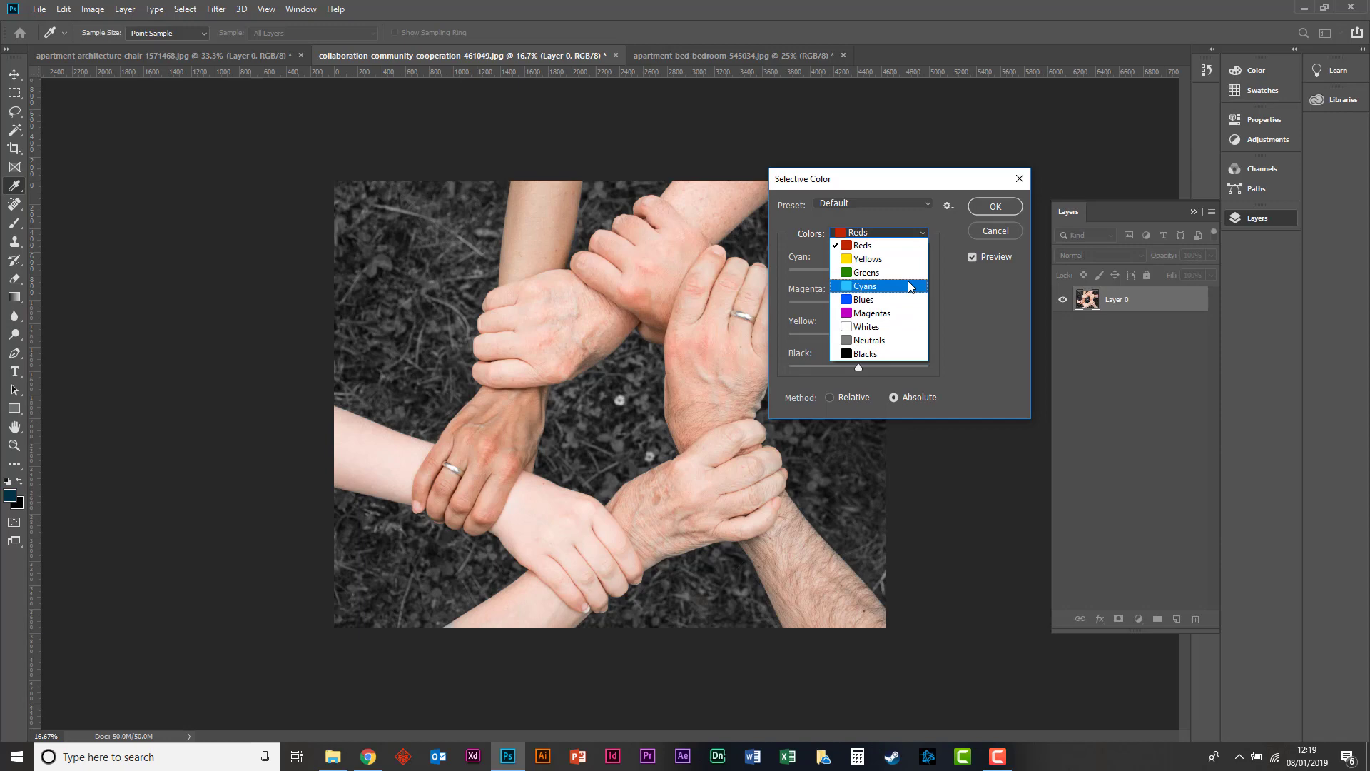
{"action": "left_click", "coordinate": [879, 246]}
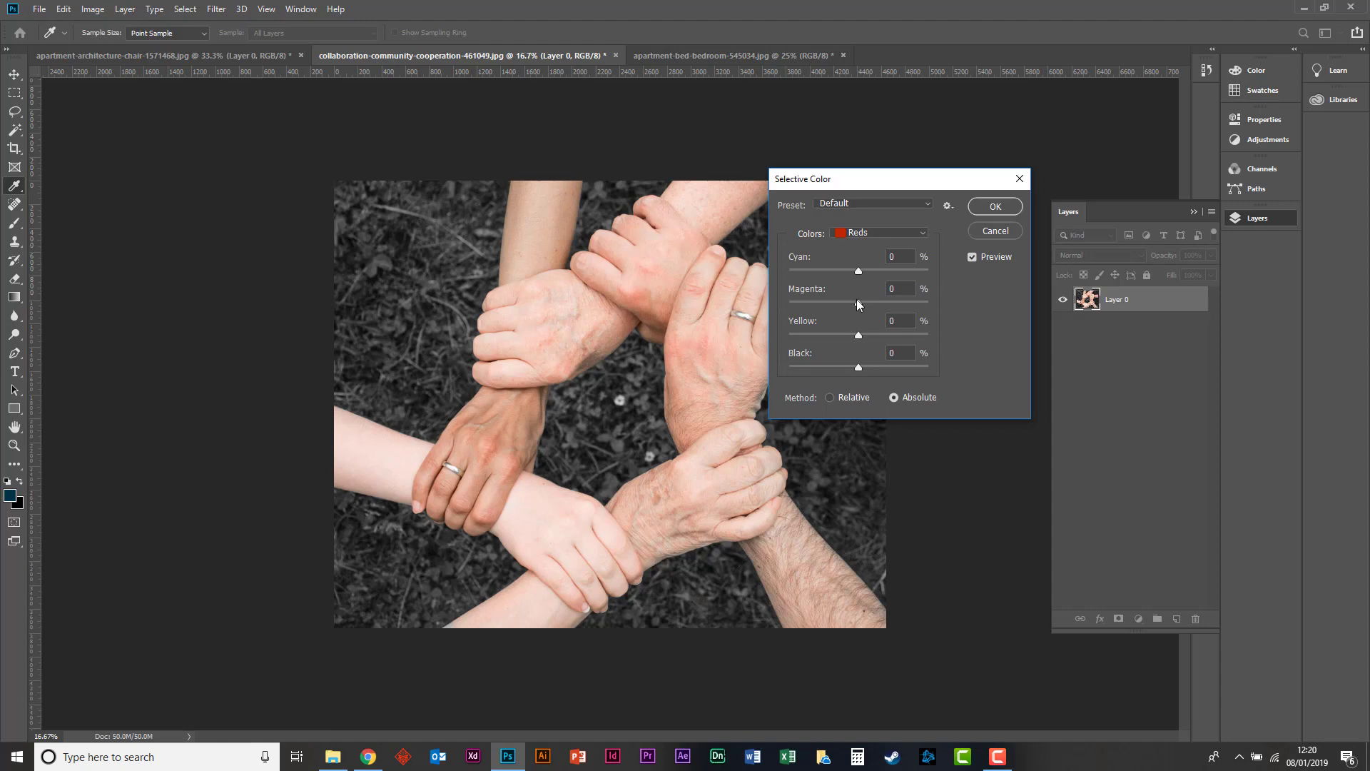
{"action": "left_click", "coordinate": [868, 230]}
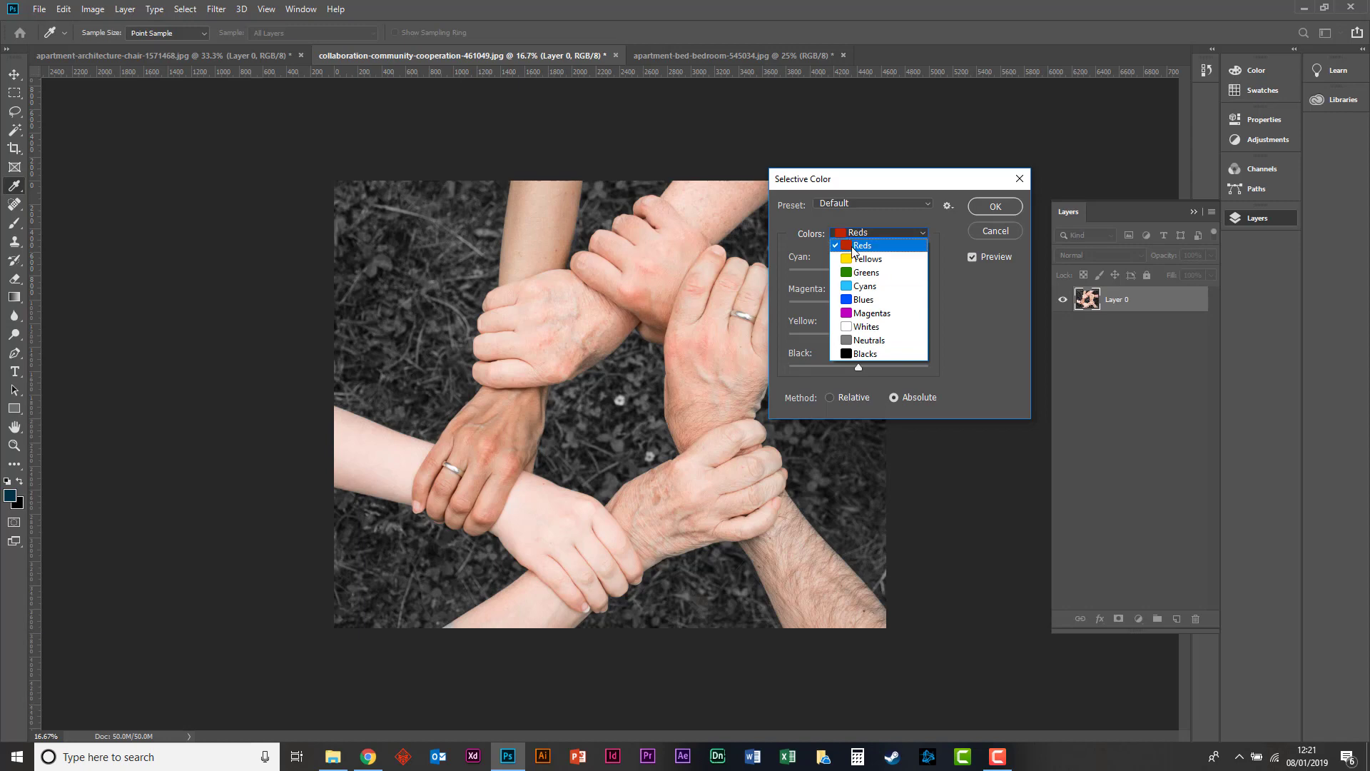
{"action": "left_click", "coordinate": [848, 354]}
{"action": "left_click_drag", "start_coordinate": [858, 269], "coordinate": [830, 279]}
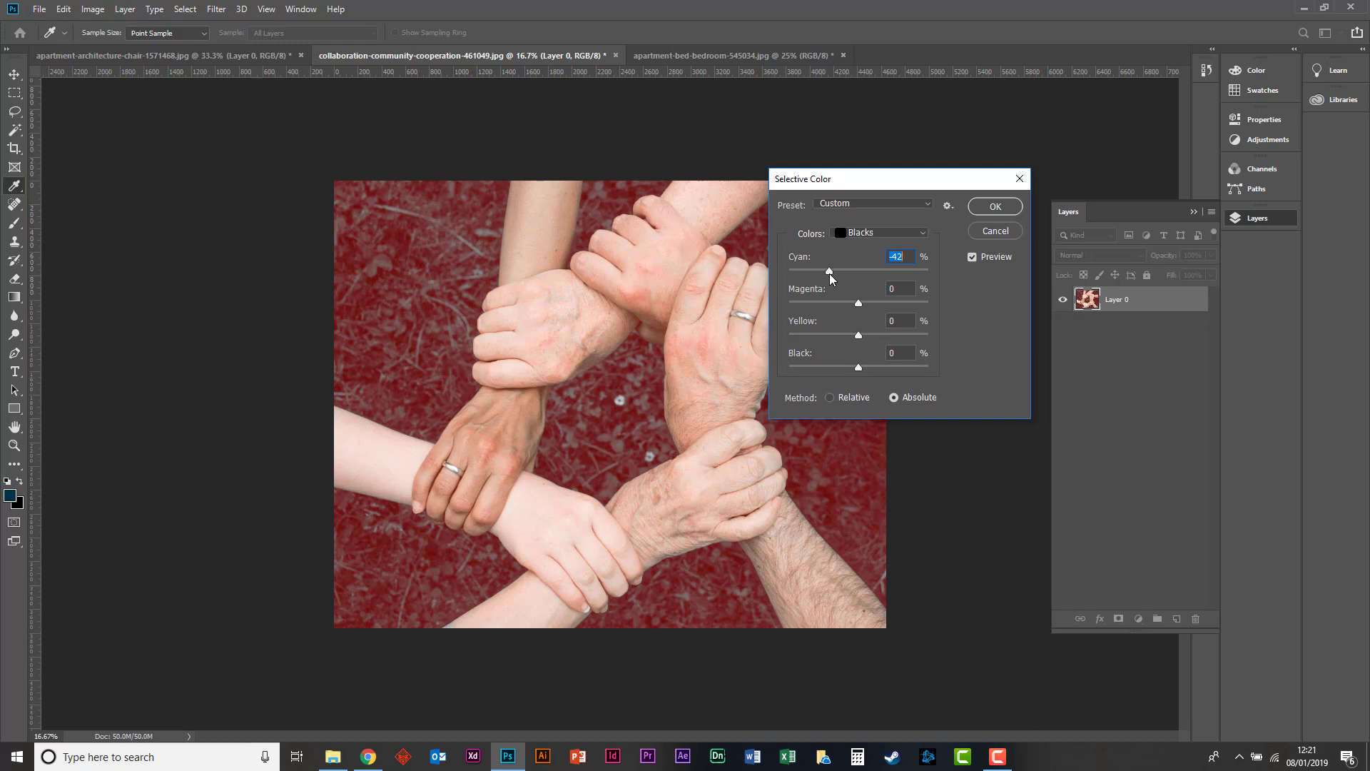
{"action": "left_click_drag", "start_coordinate": [830, 274], "coordinate": [854, 274]}
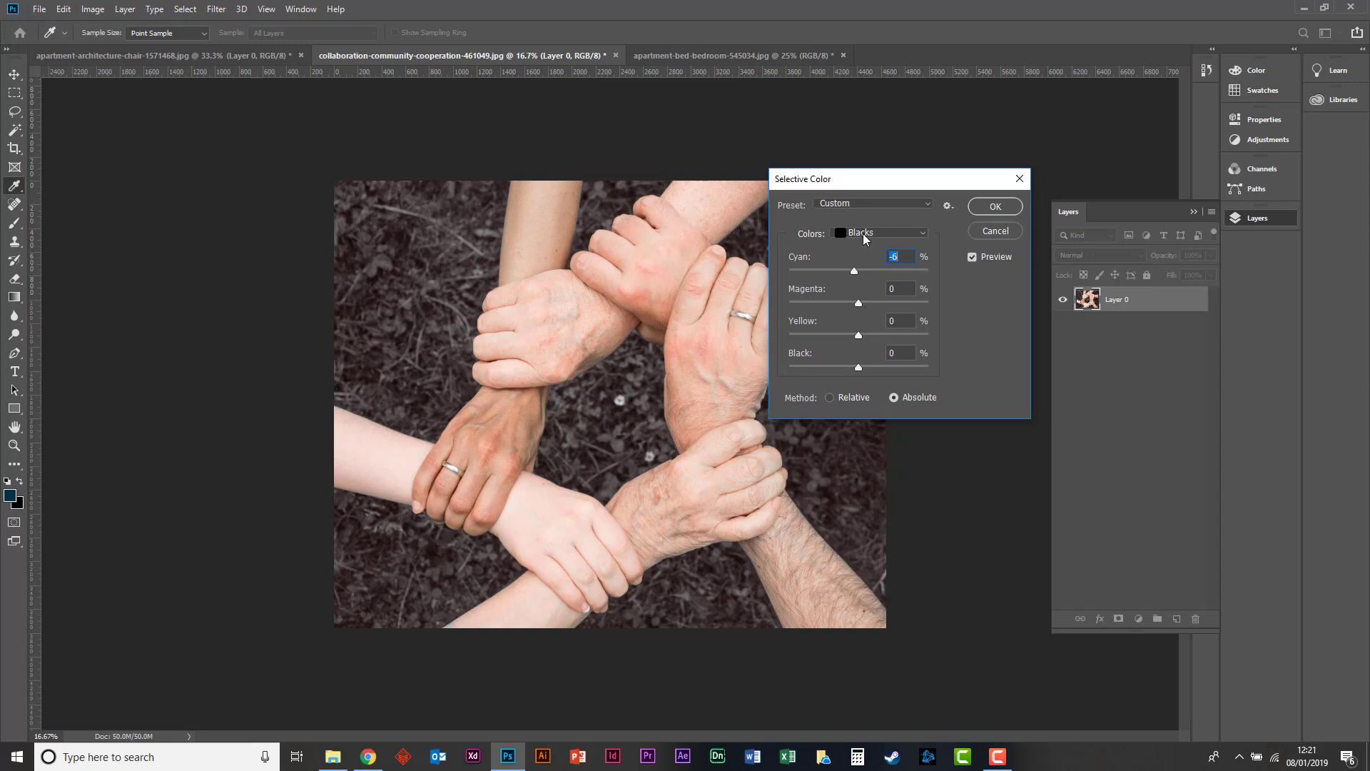
{"action": "left_click", "coordinate": [836, 397]}
{"action": "left_click", "coordinate": [1005, 231]}
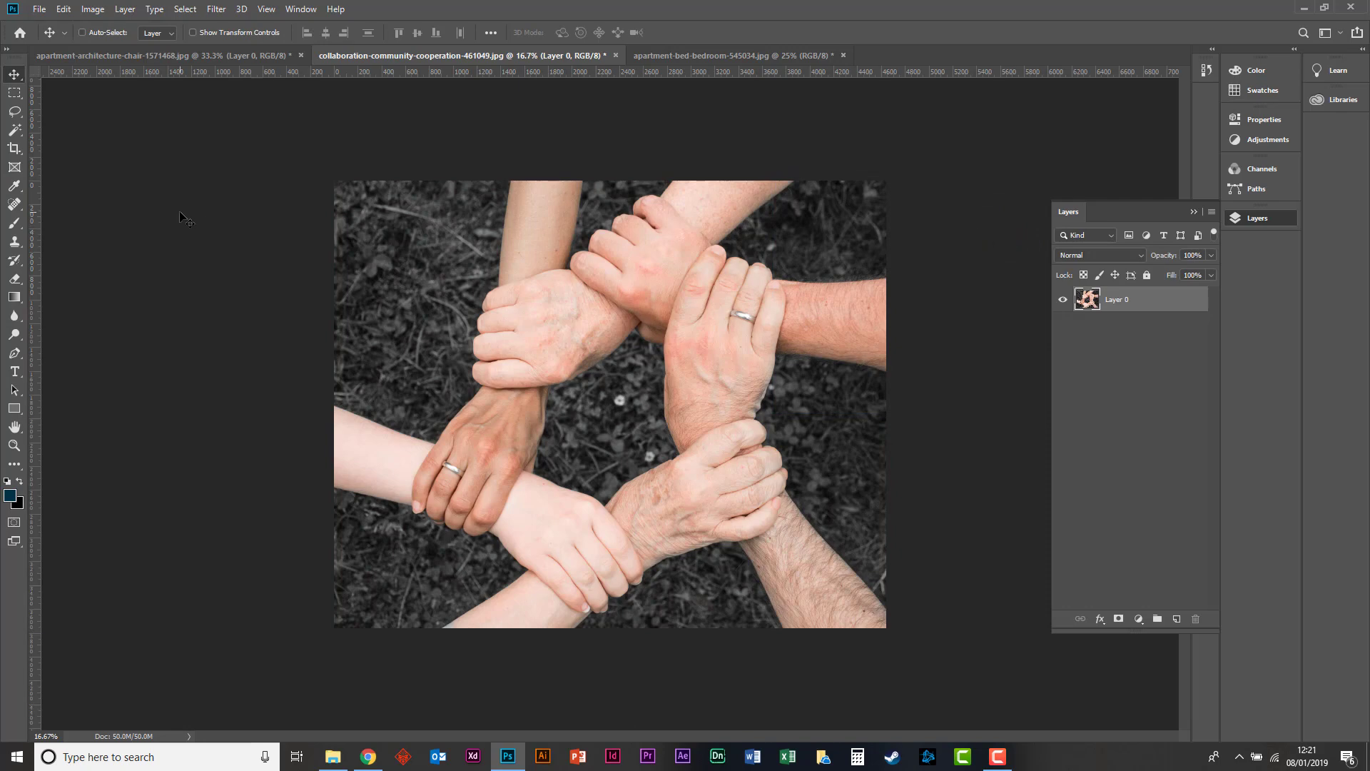
Select the upper-left grass with the Magic Wand and apply a Hue/Saturation adjustment with Master saturation -100.
{"action": "left_click", "coordinate": [15, 129]}
{"action": "left_click", "coordinate": [401, 299]}
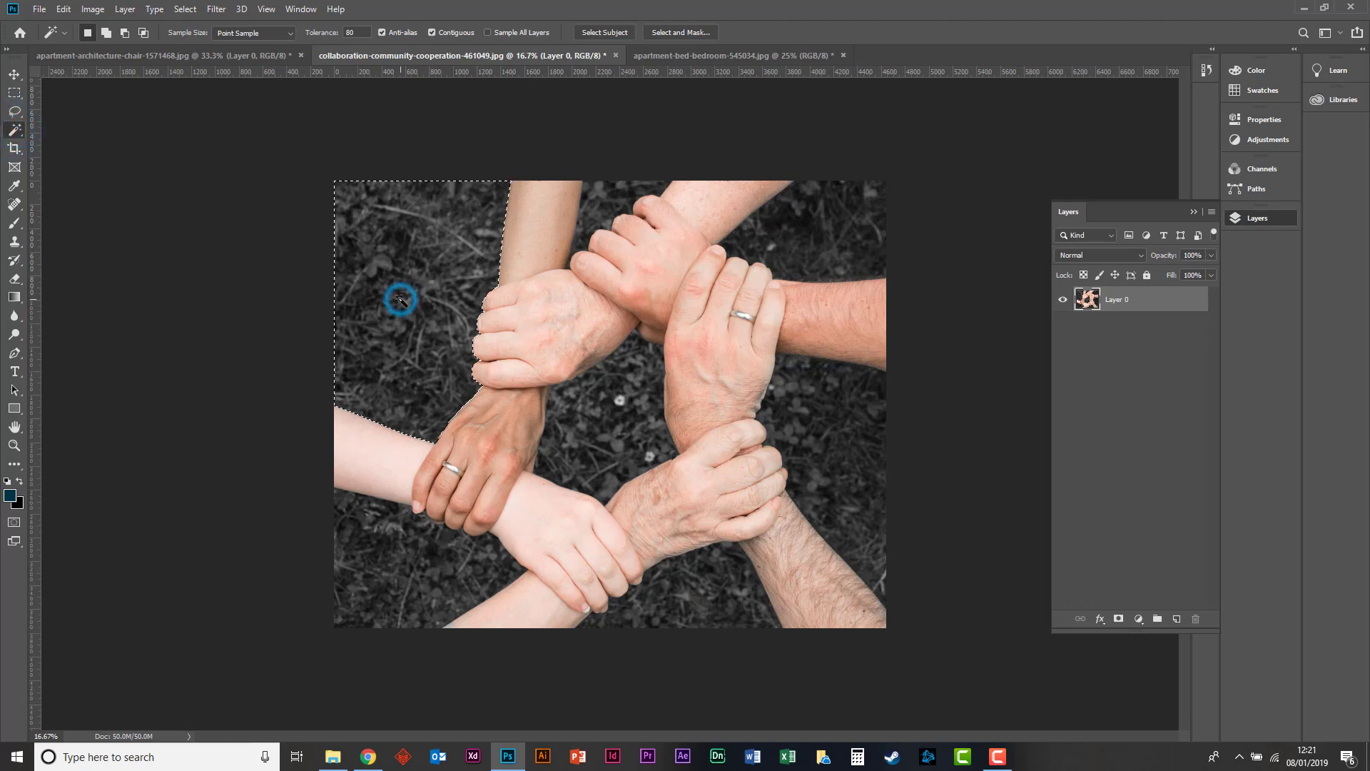
{"action": "key", "text": "ctrl+u"}
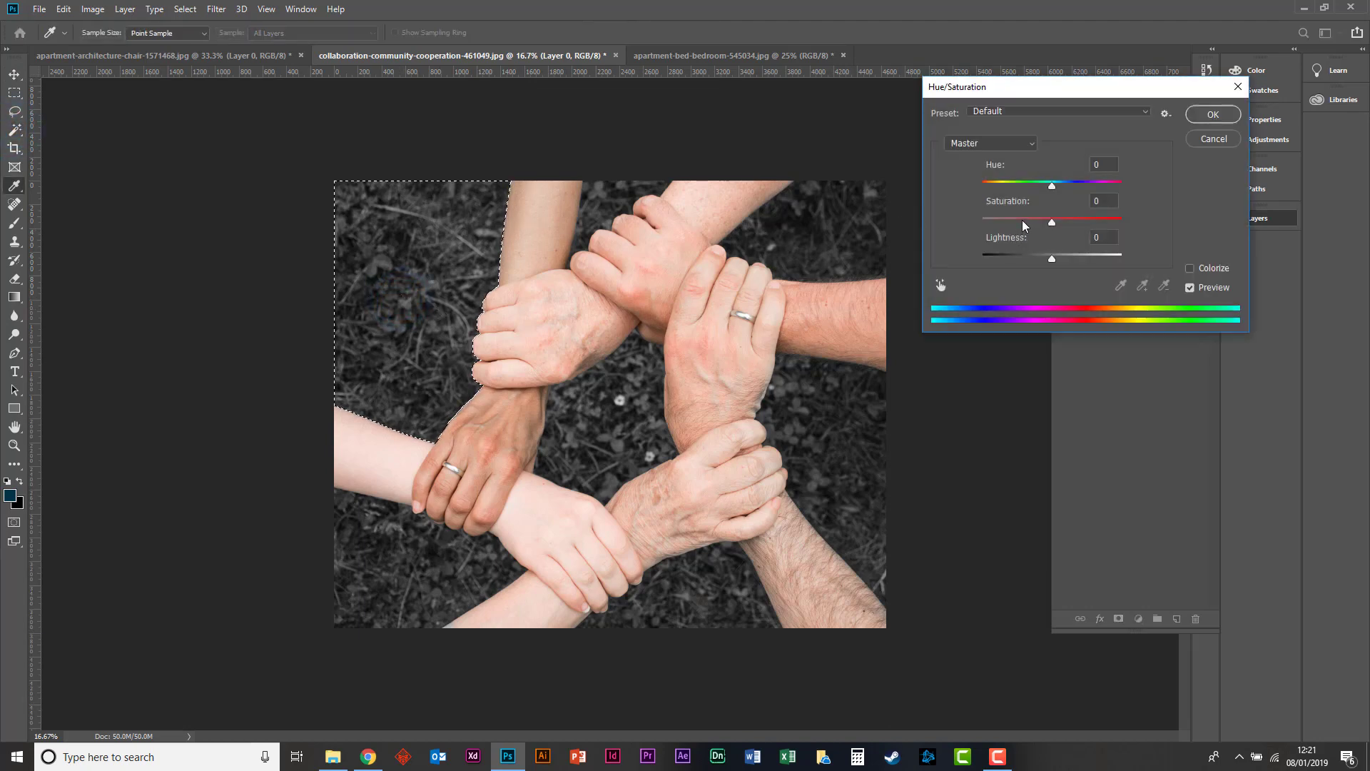
{"action": "left_click_drag", "start_coordinate": [1022, 218], "coordinate": [915, 217]}
{"action": "key", "text": "Return"}
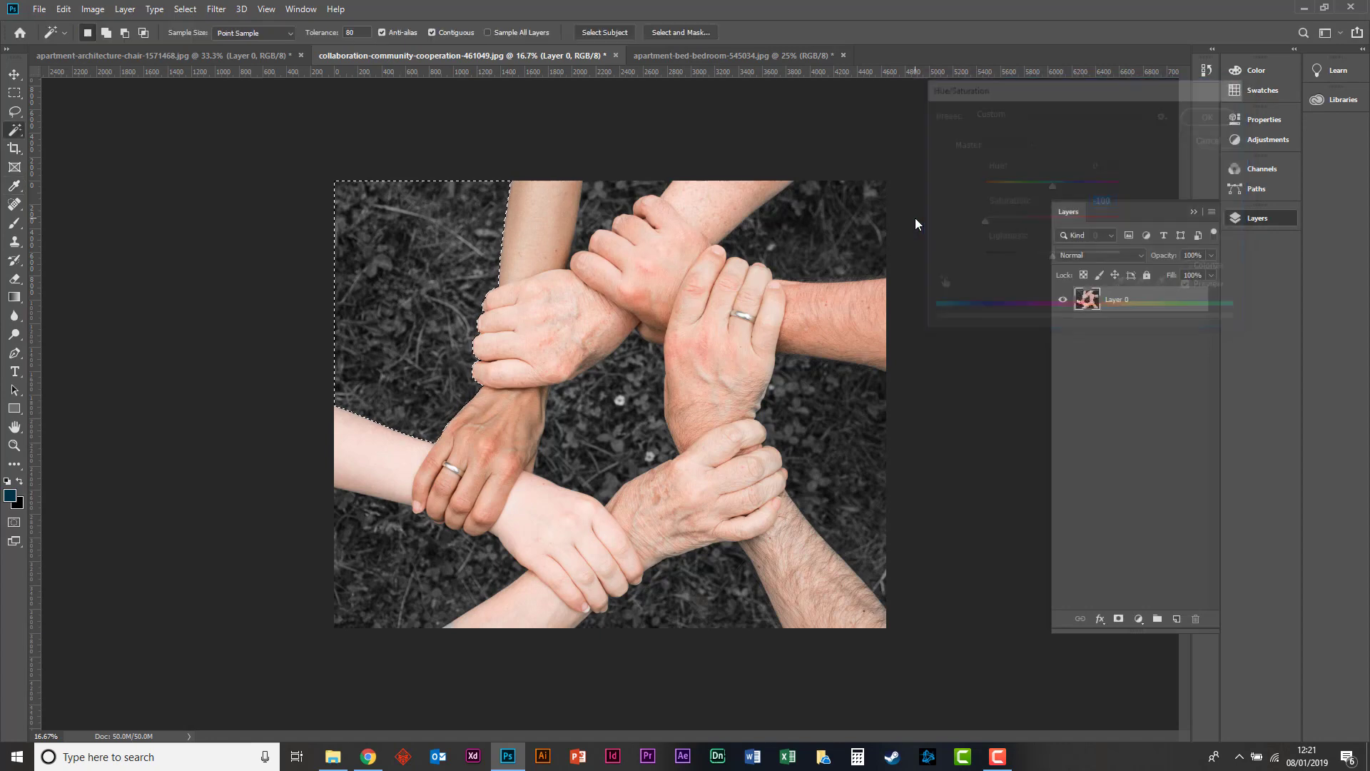
Undo the grass selection and both Hue/Saturation adjustments to restore the photo's original colors.
{"action": "key", "text": "ctrl+z"}
{"action": "key", "text": "ctrl+z"}
{"action": "key", "text": "ctrl+z"}
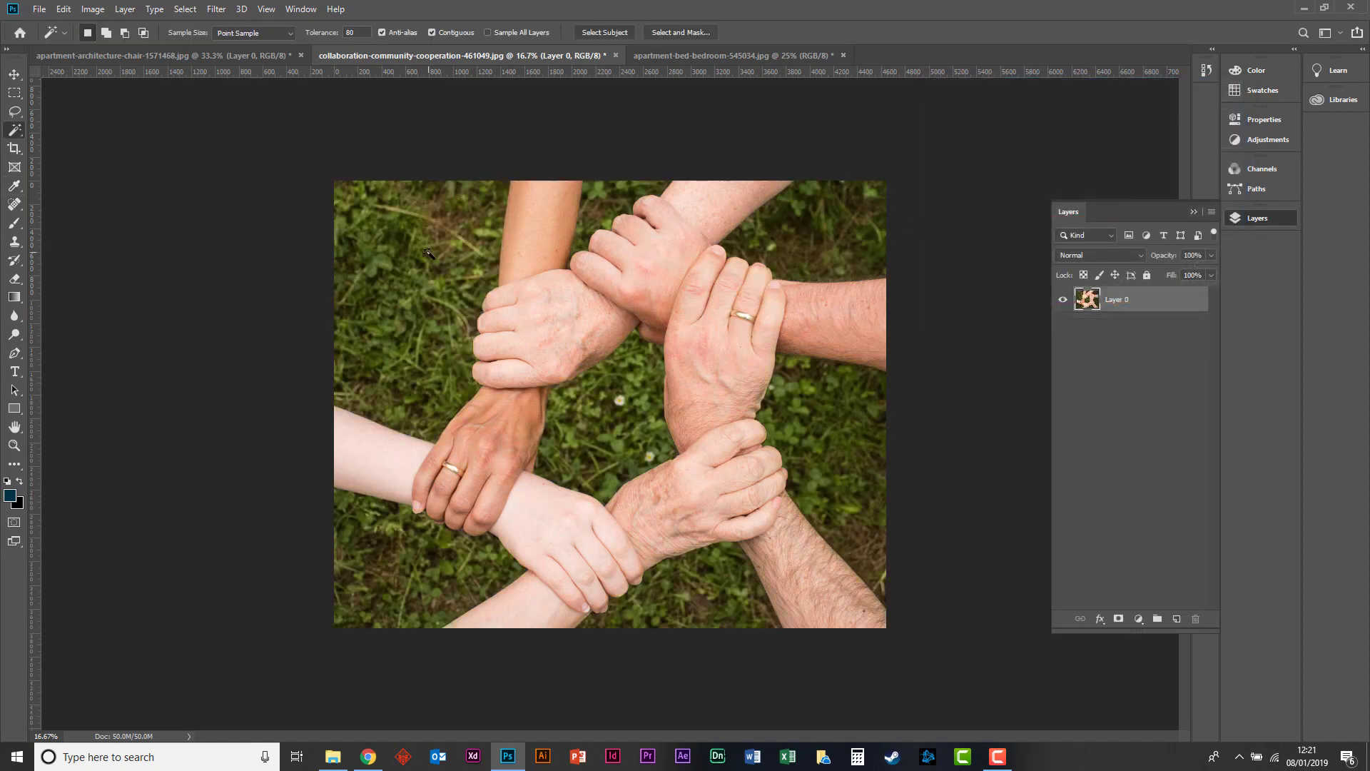
Try the Magic Wand on the upper-left grass, deselect, raise the tolerance to 100, and select the grass again.
{"action": "left_click", "coordinate": [414, 260]}
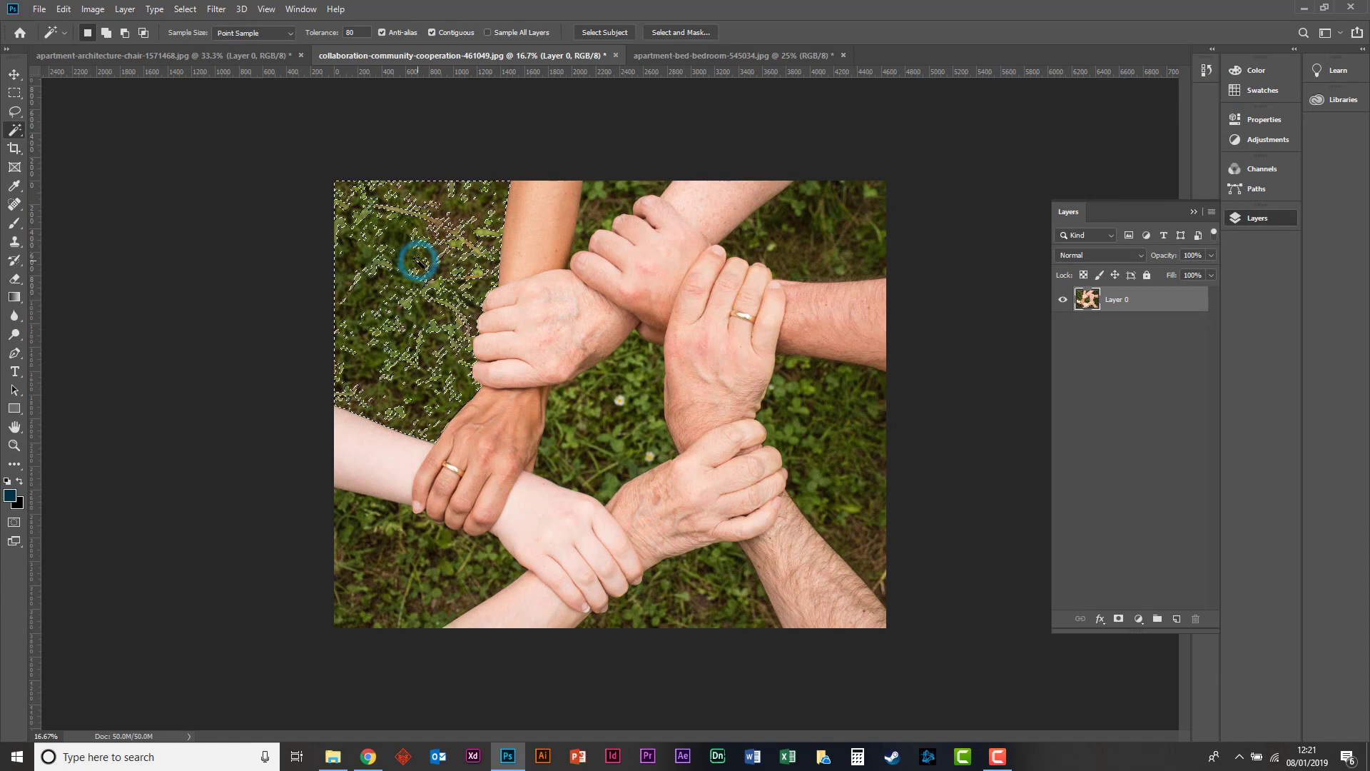
{"action": "left_click", "coordinate": [379, 269]}
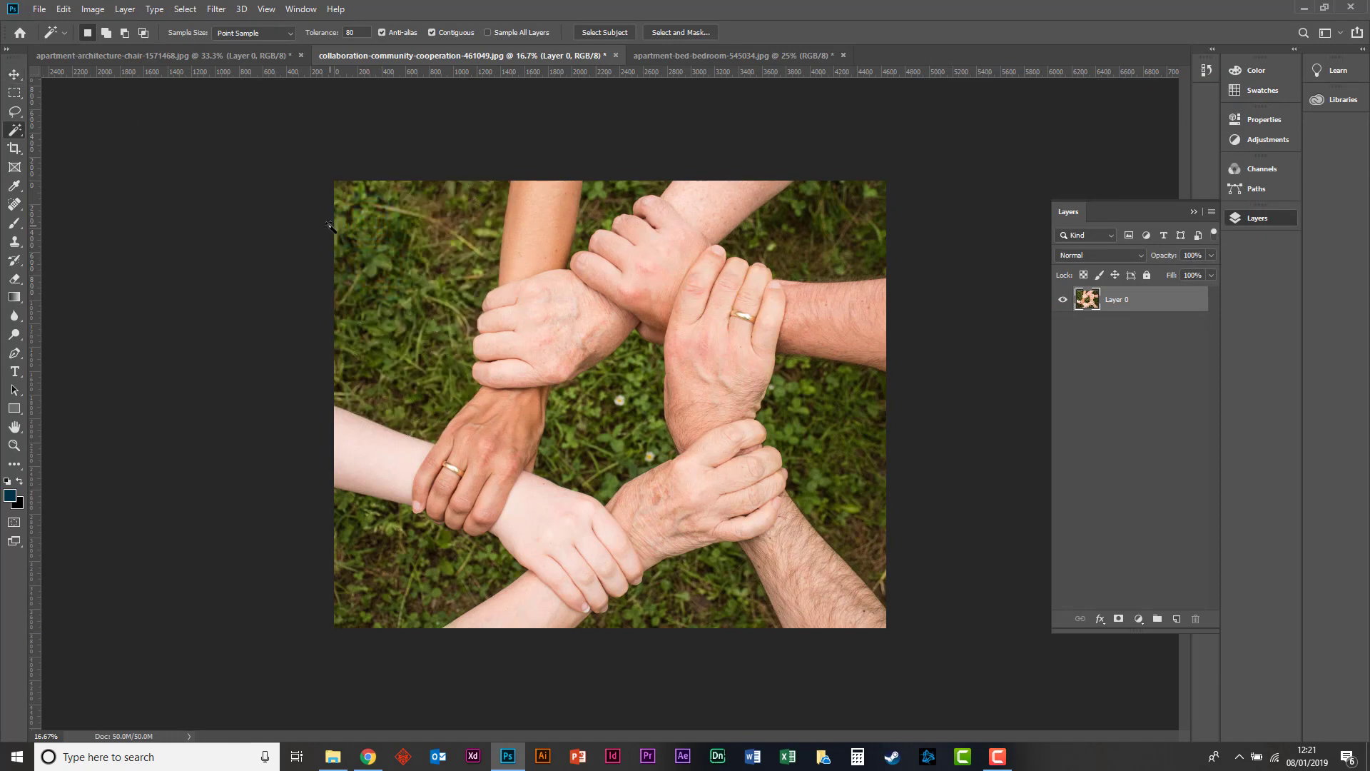
{"action": "left_click", "coordinate": [435, 201]}
{"action": "left_click_drag", "start_coordinate": [354, 31], "coordinate": [325, 29]}
{"action": "type", "text": "100"}
{"action": "left_click", "coordinate": [380, 288]}
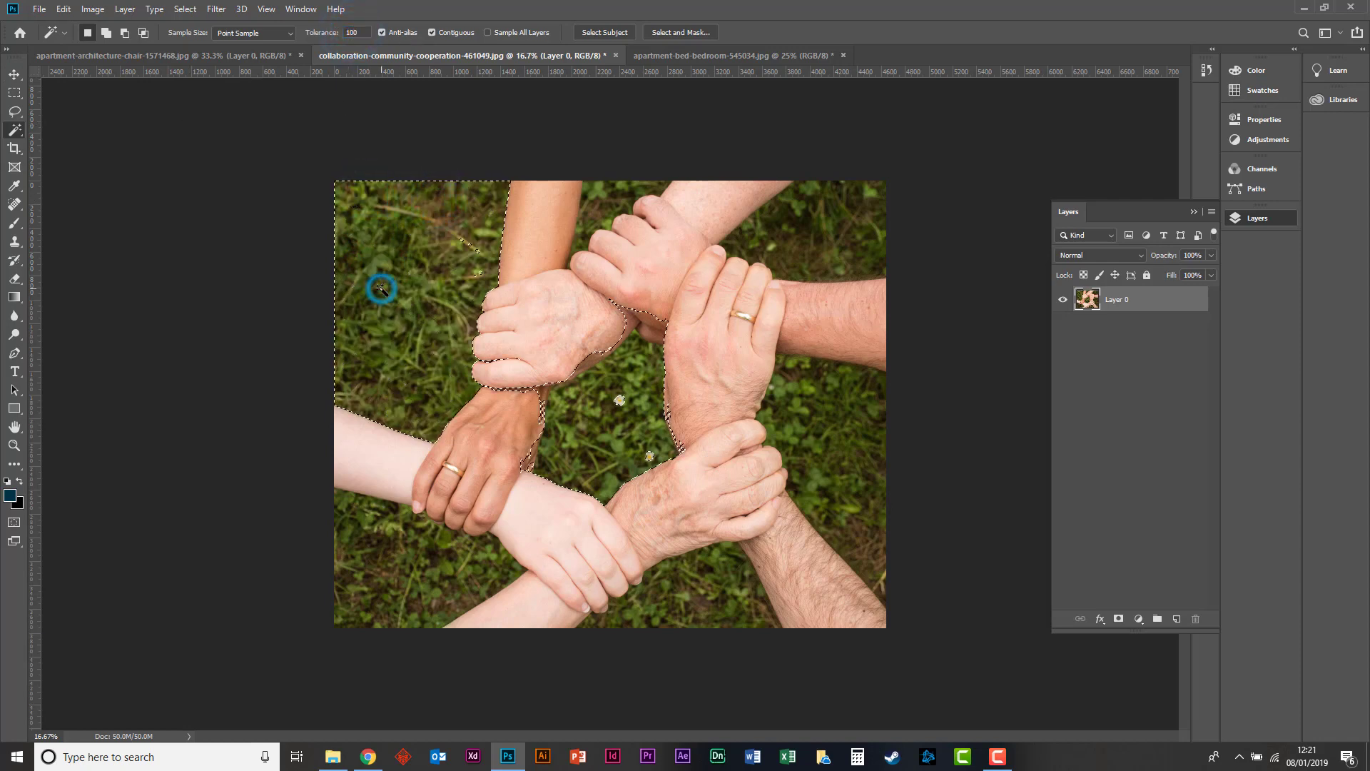
Using the Quick Selection tool with its brush enlarged to 175, subtract the central grass and add the missed bits of the upper-left grass.
{"action": "right_click", "coordinate": [13, 138]}
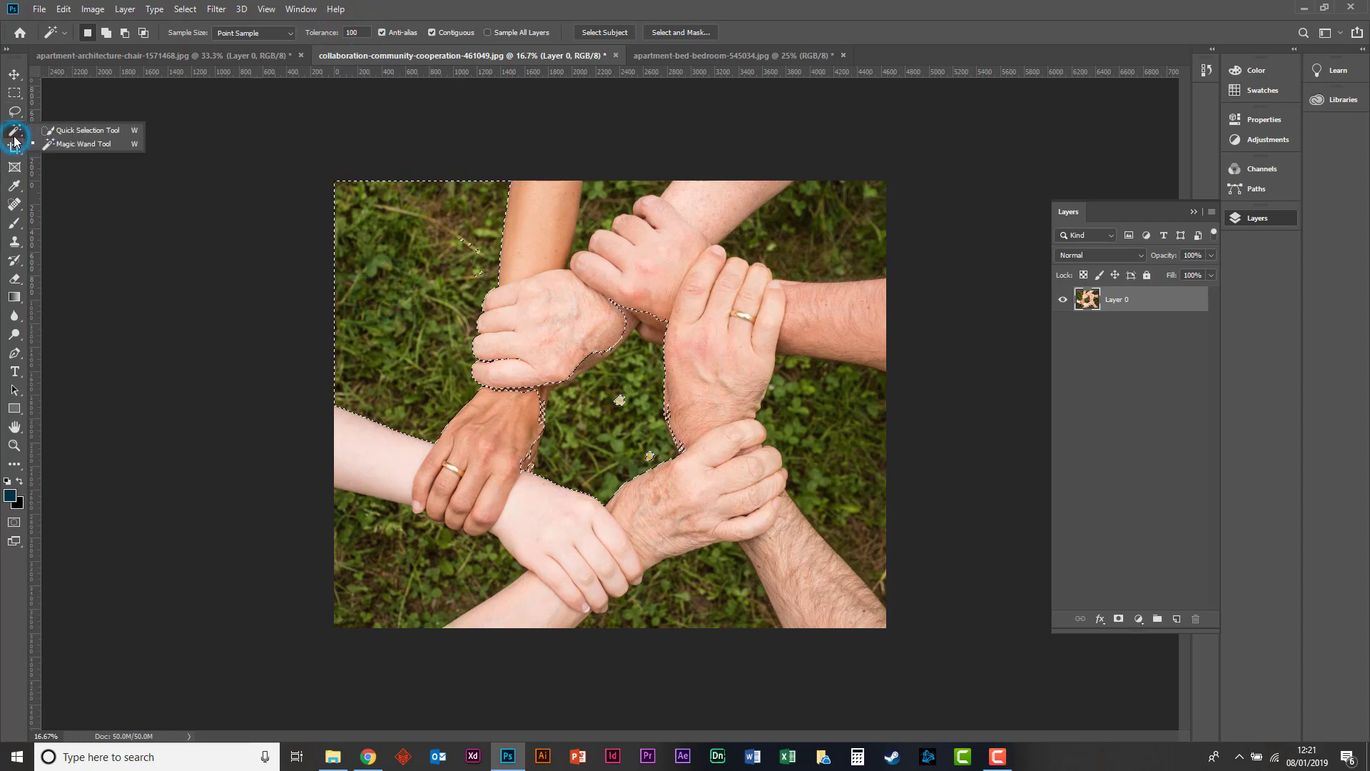
{"action": "left_click", "coordinate": [71, 132]}
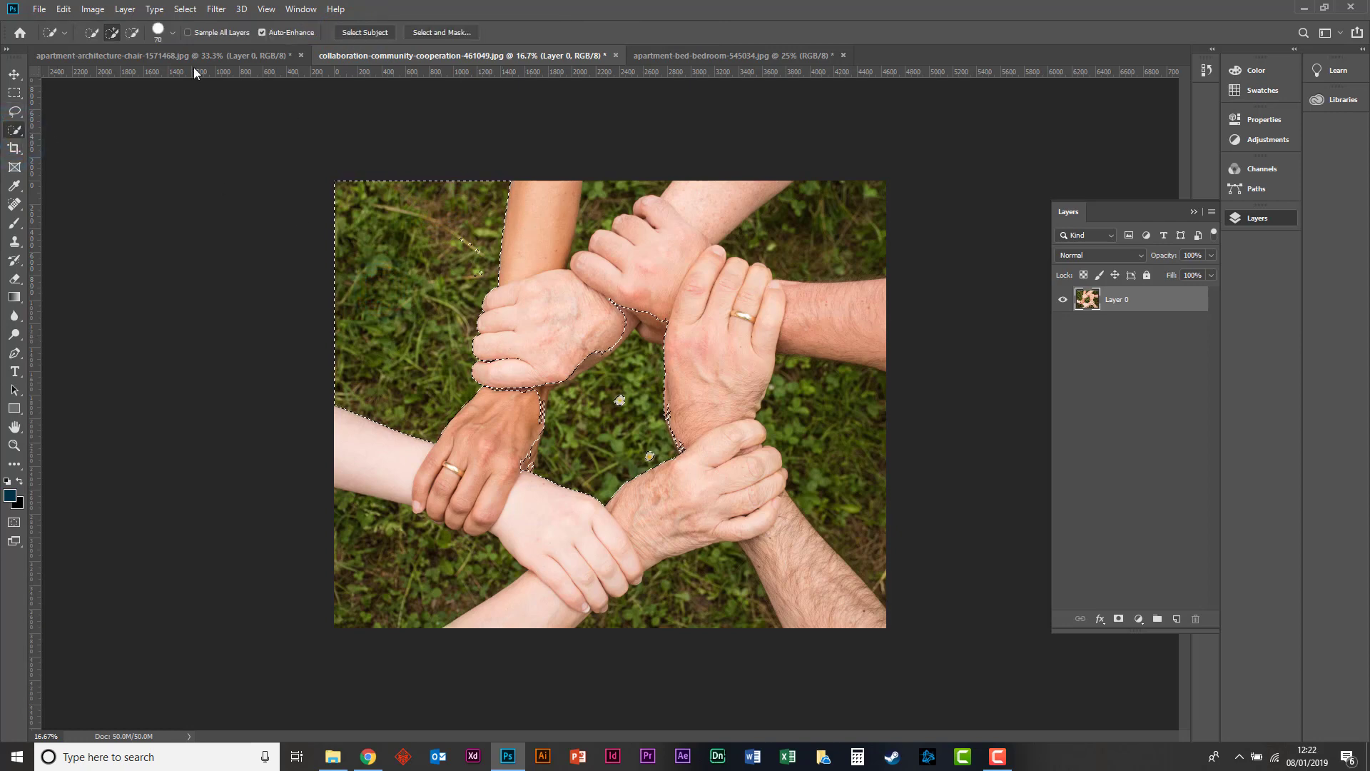
{"action": "left_click", "coordinate": [132, 32]}
{"action": "key", "text": "bracketright"}
{"action": "key", "text": "bracketright"}
{"action": "key", "text": "bracketright"}
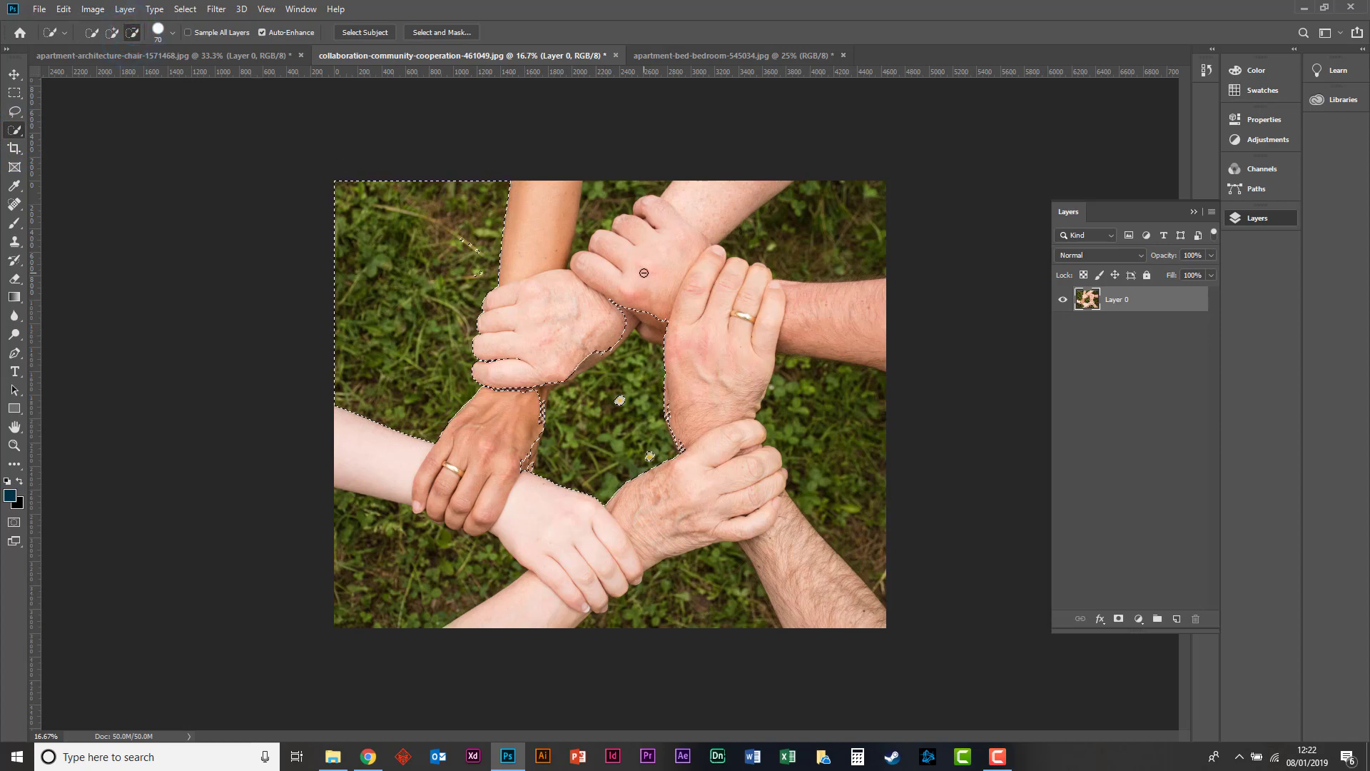
{"action": "key", "text": "bracketright"}
{"action": "key", "text": "bracketright"}
{"action": "key", "text": "bracketright"}
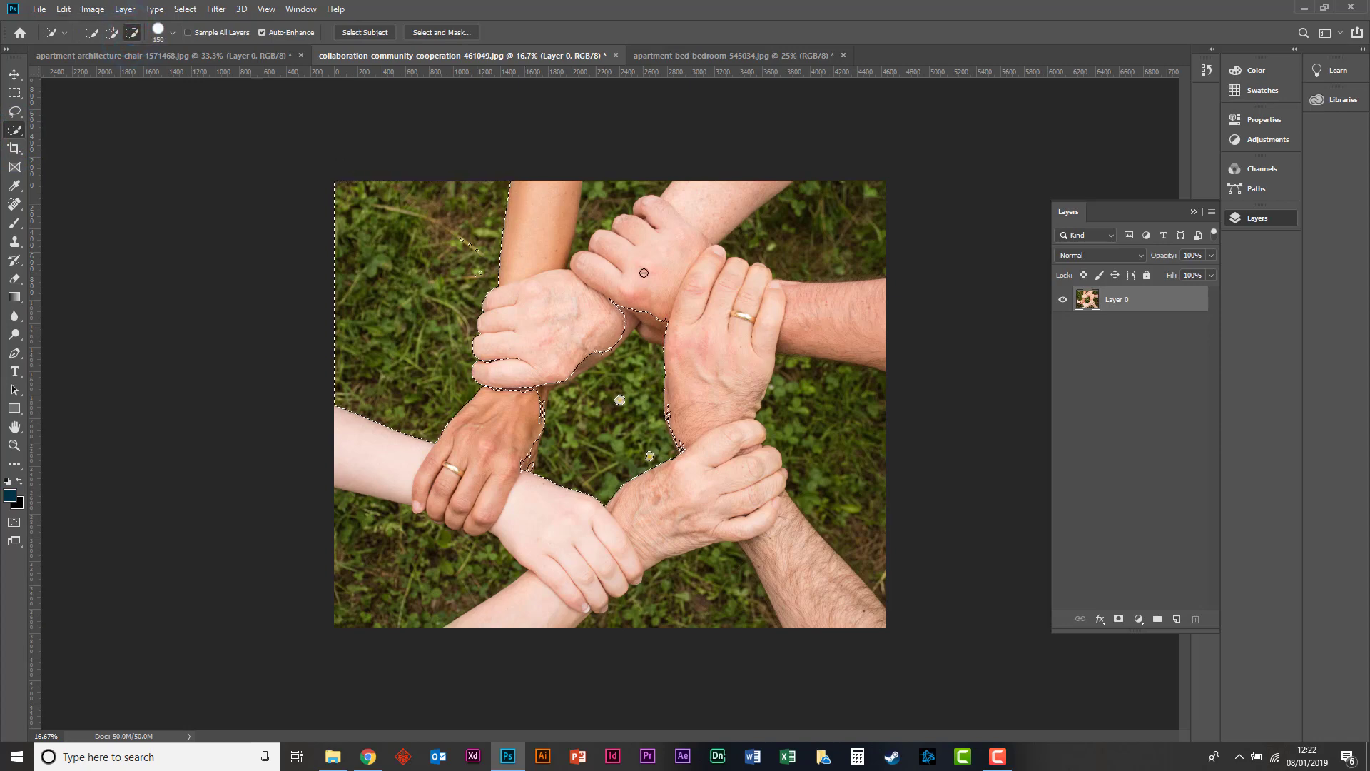
{"action": "mouse_move", "coordinate": [601, 311]}
{"action": "left_mouse_down"}
{"action": "mouse_move", "coordinate": [637, 331]}
{"action": "mouse_move", "coordinate": [615, 262]}
{"action": "mouse_move", "coordinate": [642, 326]}
{"action": "mouse_move", "coordinate": [653, 432]}
{"action": "mouse_move", "coordinate": [640, 381]}
{"action": "mouse_move", "coordinate": [590, 447]}
{"action": "mouse_move", "coordinate": [579, 417]}
{"action": "mouse_move", "coordinate": [555, 423]}
{"action": "mouse_move", "coordinate": [552, 405]}
{"action": "mouse_move", "coordinate": [535, 416]}
{"action": "mouse_move", "coordinate": [536, 376]}
{"action": "left_mouse_up"}
{"action": "left_click", "coordinate": [717, 333]}
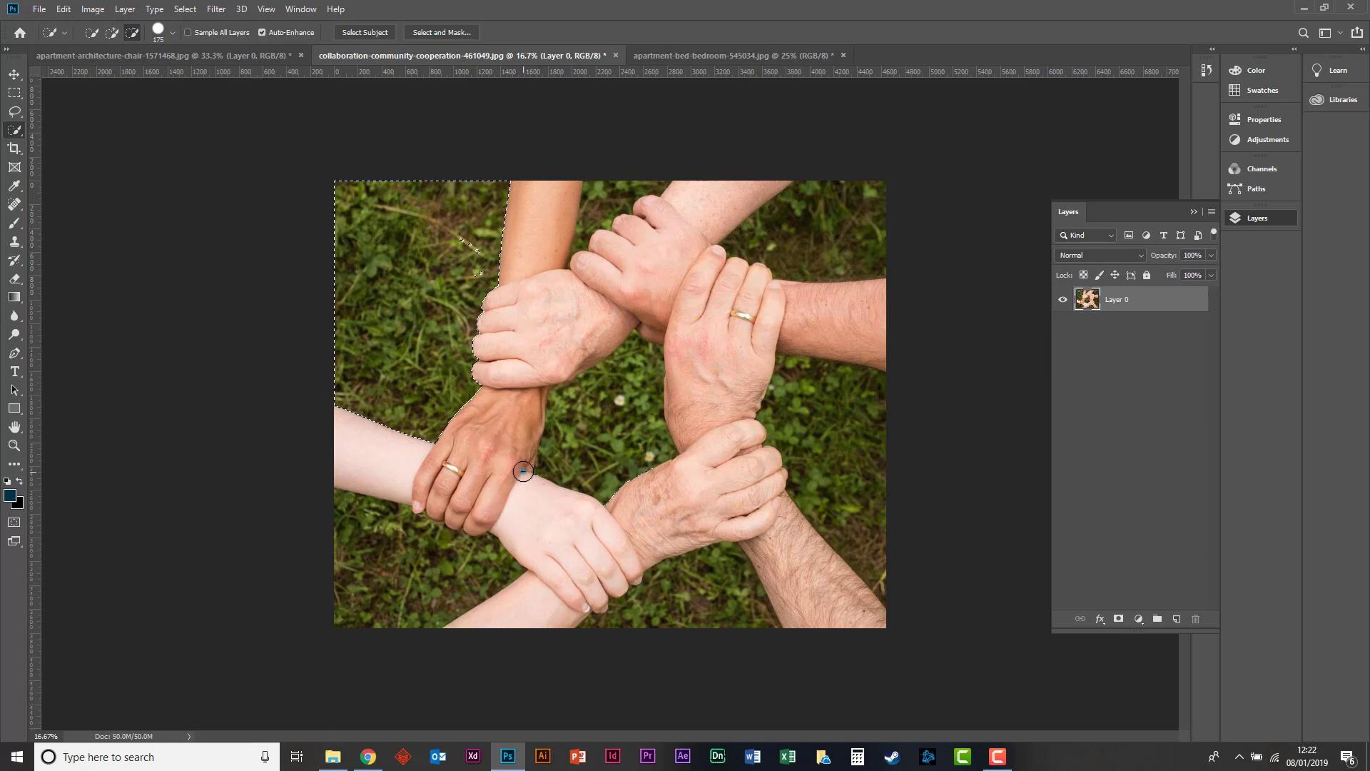
{"action": "left_click", "coordinate": [522, 473]}
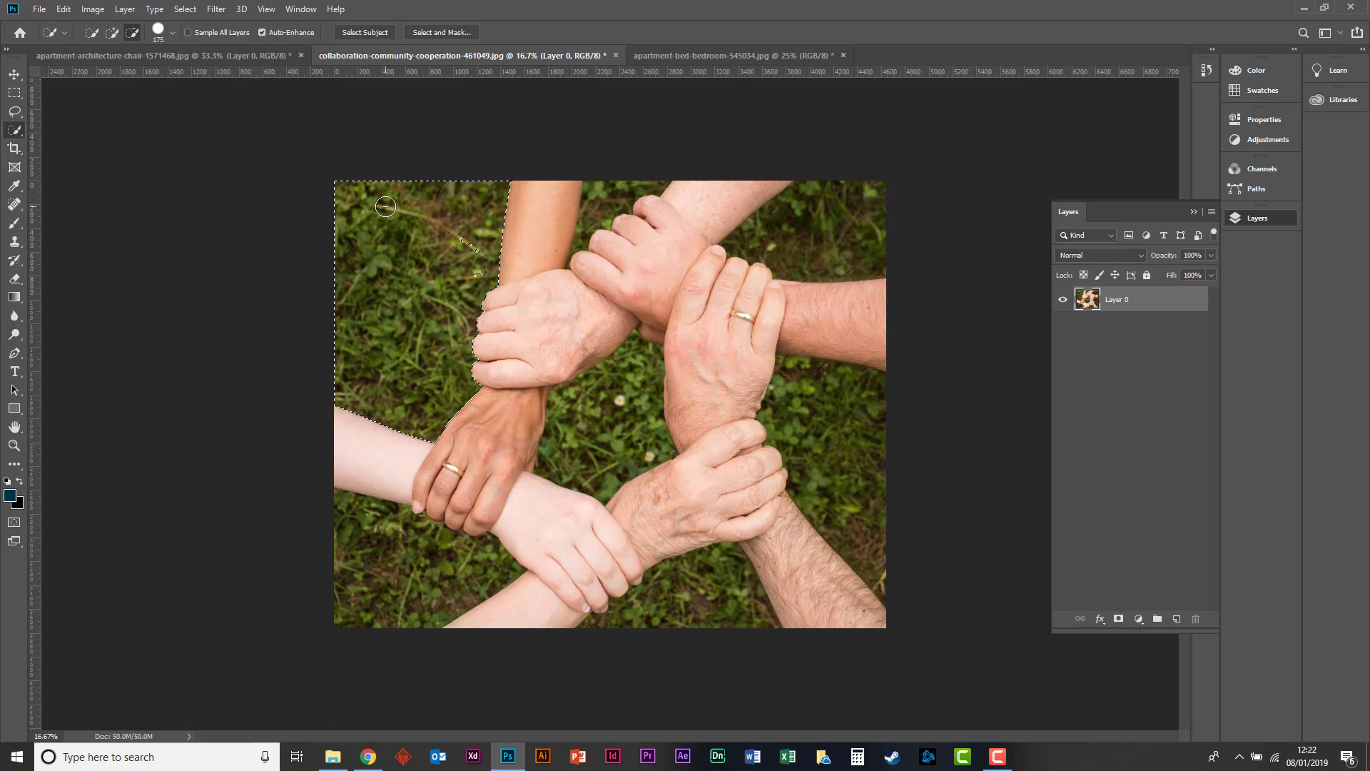
{"action": "left_click", "coordinate": [111, 32]}
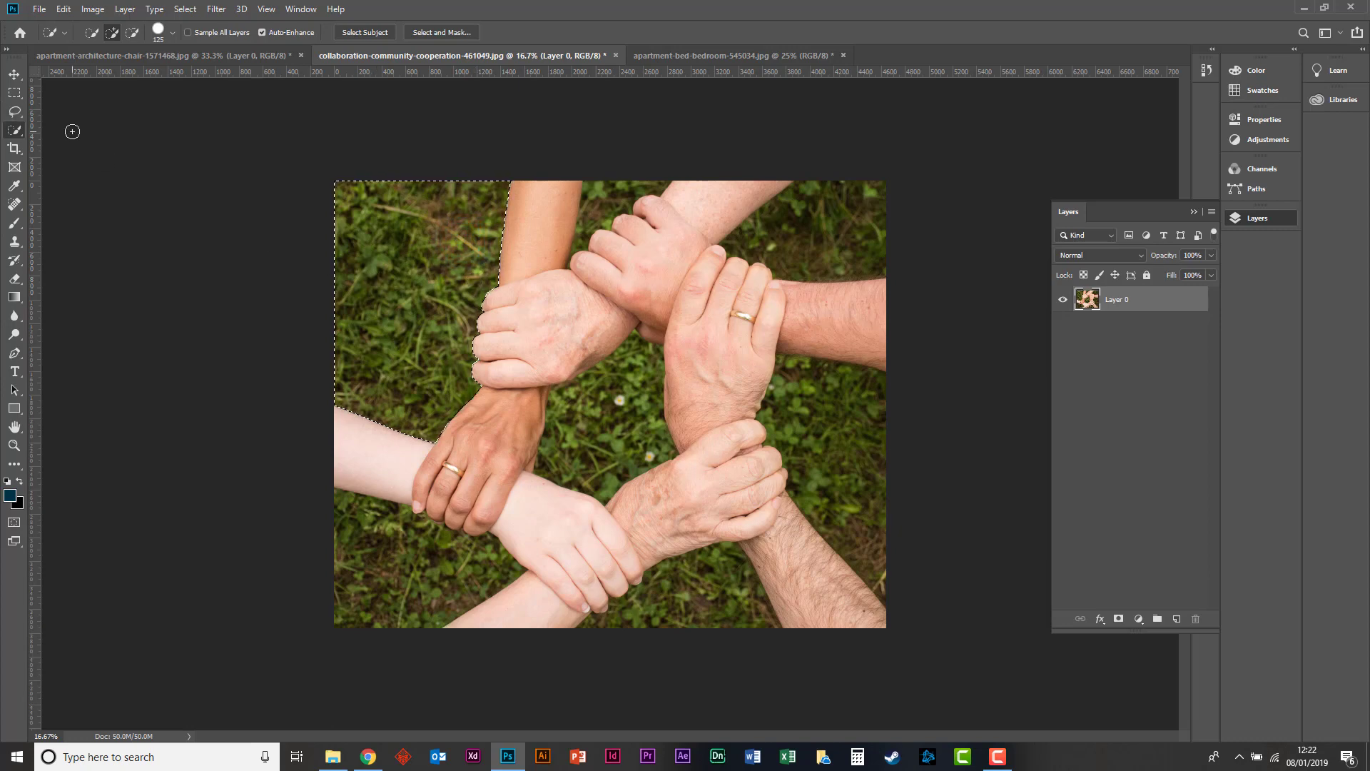
Desaturate the selected upper-left grass with a Hue/Saturation value of -100 and clear the selection.
{"action": "left_click", "coordinate": [14, 73]}
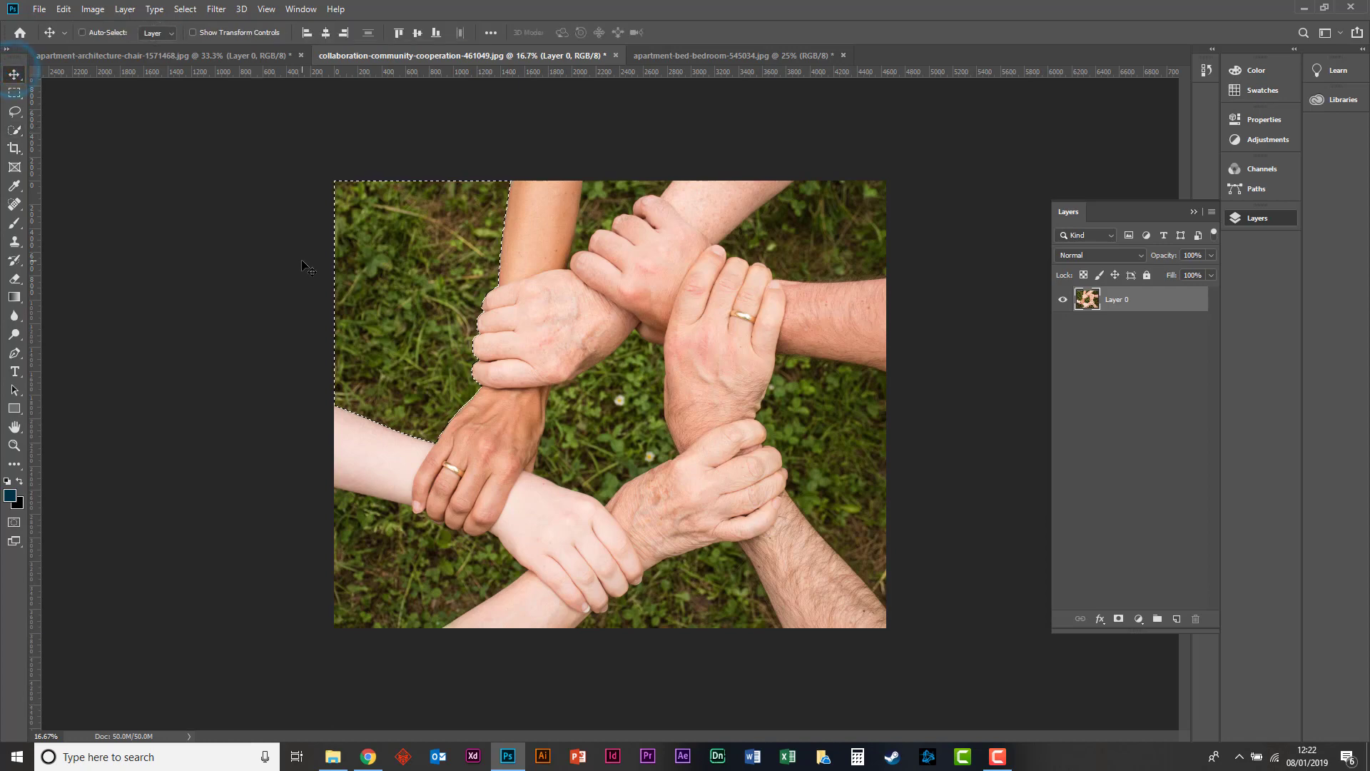
{"action": "key", "text": "ctrl"}
{"action": "key", "text": "ctrl+u"}
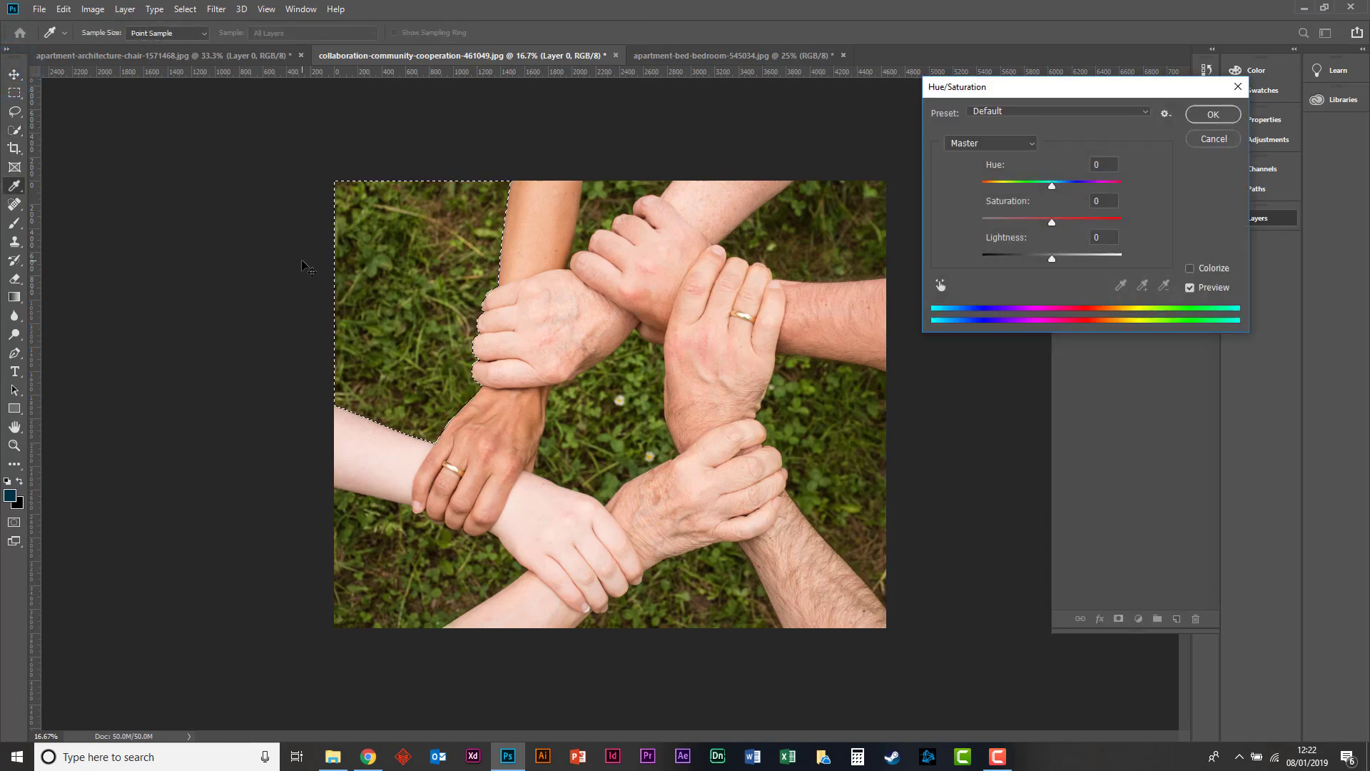
{"action": "left_click_drag", "start_coordinate": [1049, 218], "coordinate": [899, 211]}
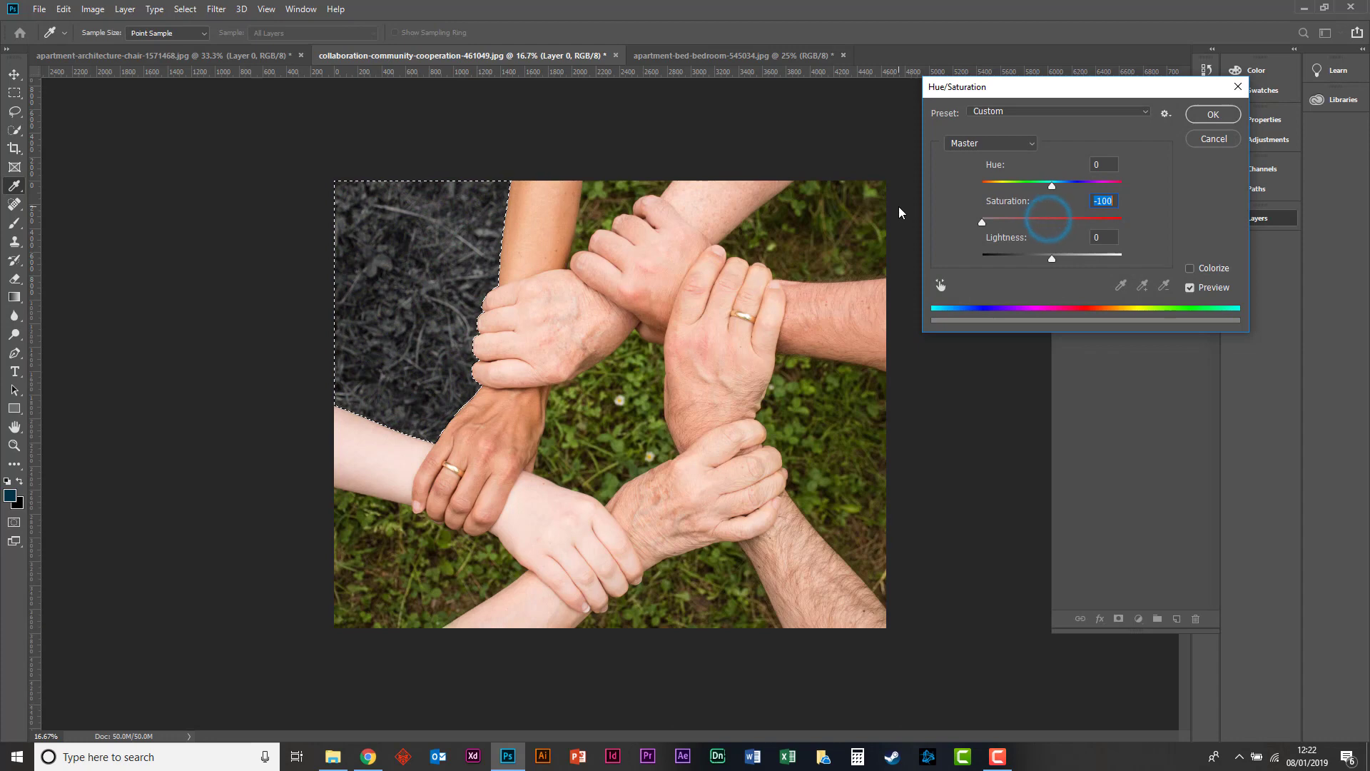
{"action": "key", "text": "Return"}
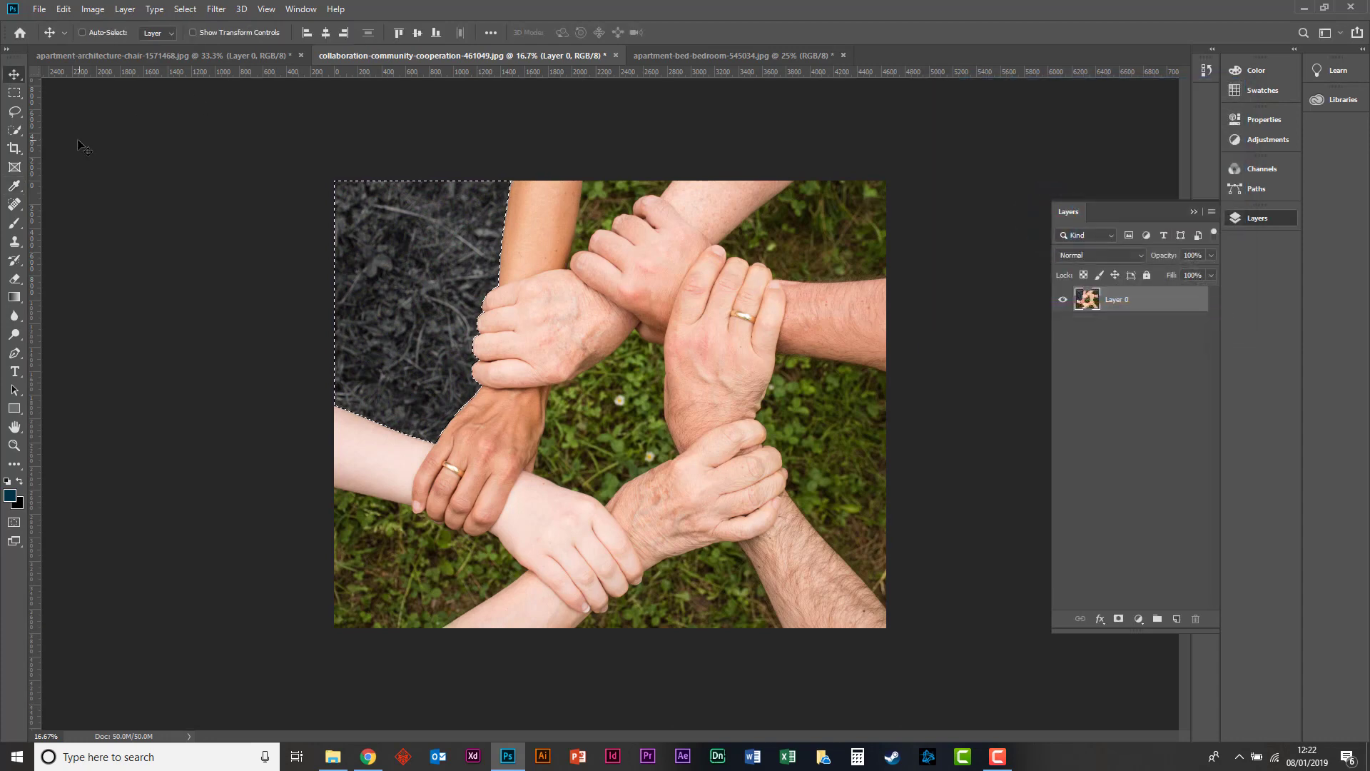
{"action": "left_click", "coordinate": [15, 93]}
{"action": "left_click", "coordinate": [182, 162]}
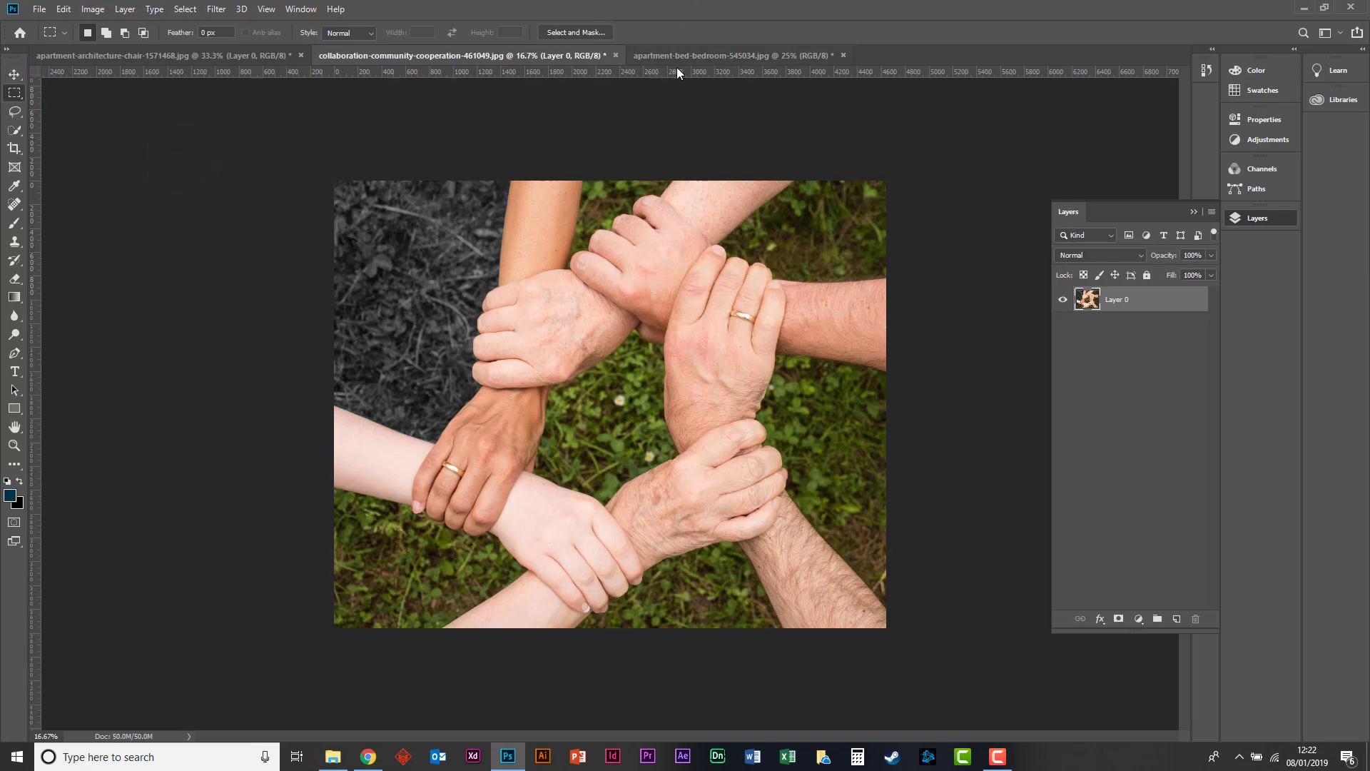
Switch to the bedroom photo, enlarge the area around the lamp and vase, and choose the Spot Healing Brush.
{"action": "left_click", "coordinate": [712, 53]}
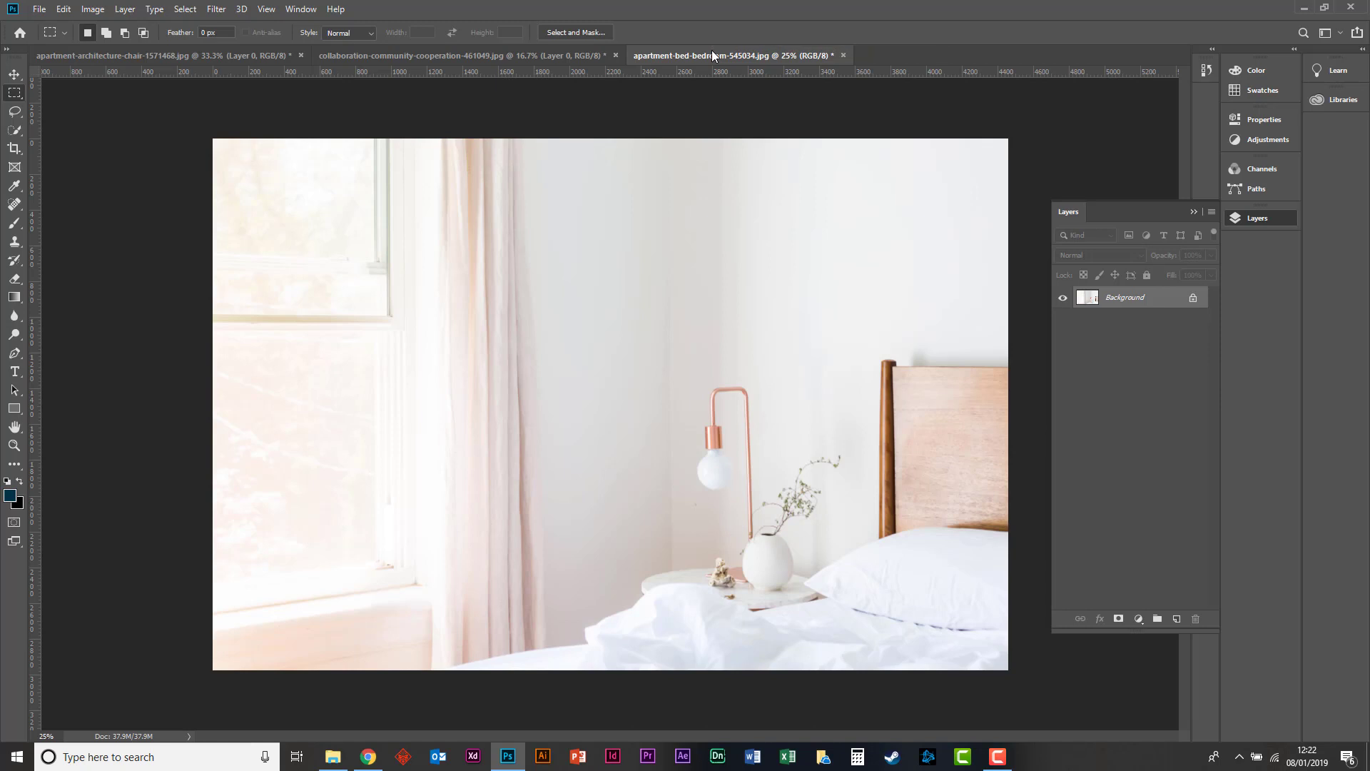
{"action": "key", "text": "ctrl+plus"}
{"action": "key", "text": "ctrl+plus"}
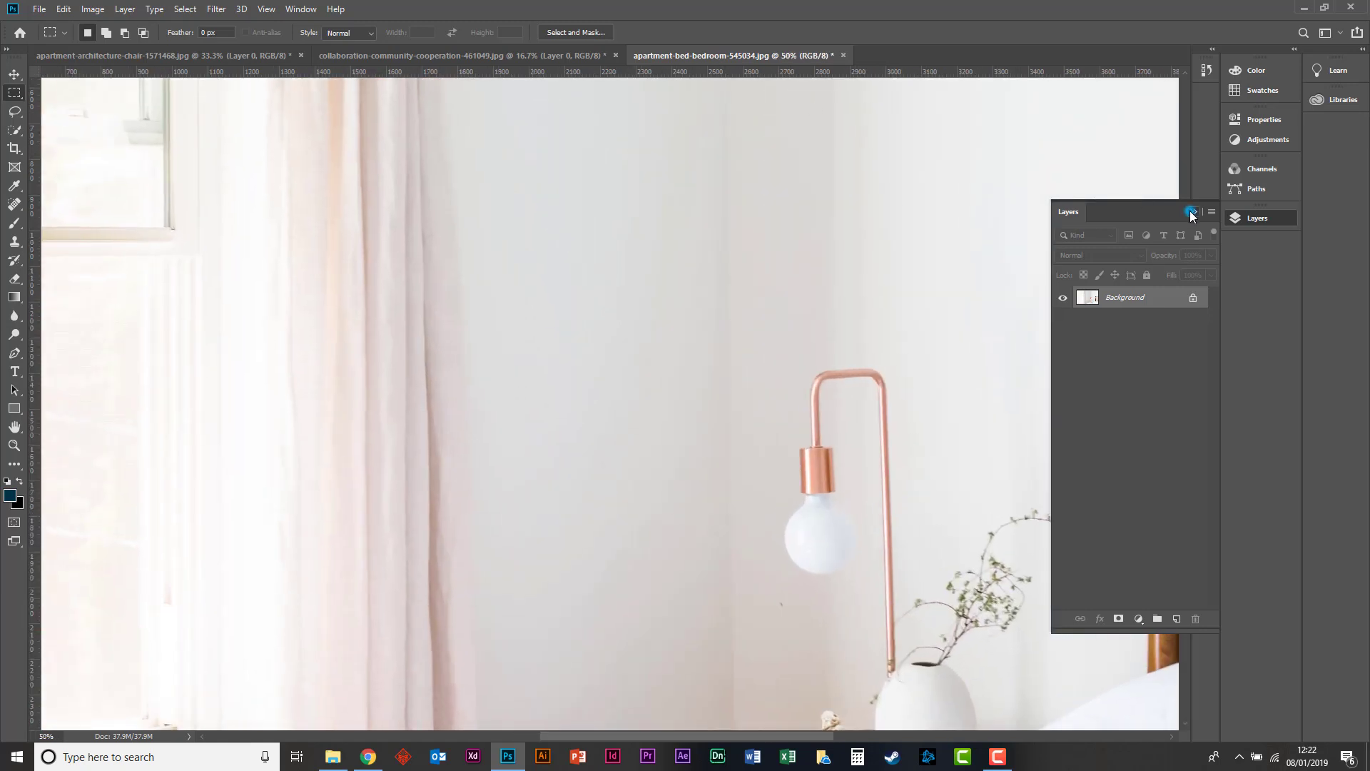
{"action": "left_click", "coordinate": [1190, 212]}
{"action": "key", "text": "ctrl+plus"}
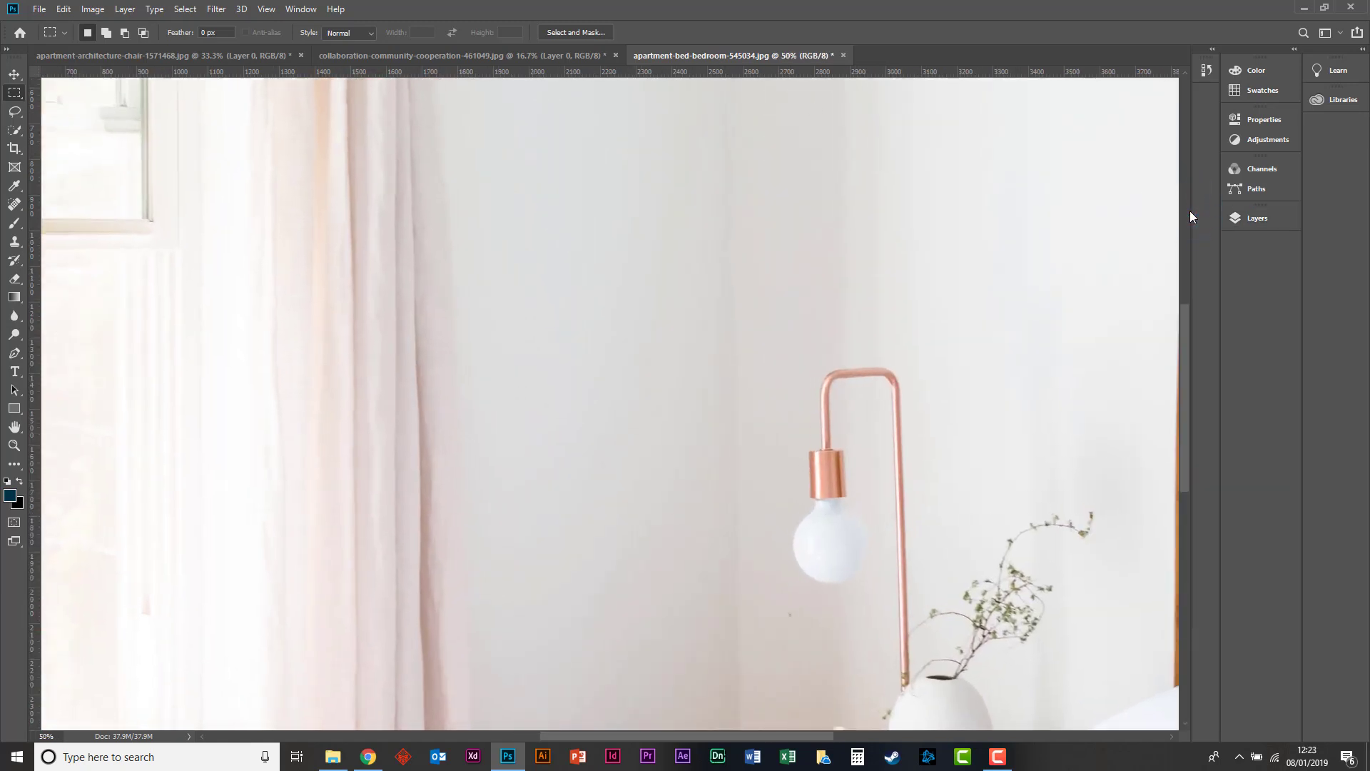
{"action": "key", "text": "h"}
{"action": "left_click_drag", "start_coordinate": [887, 361], "coordinate": [578, 184]}
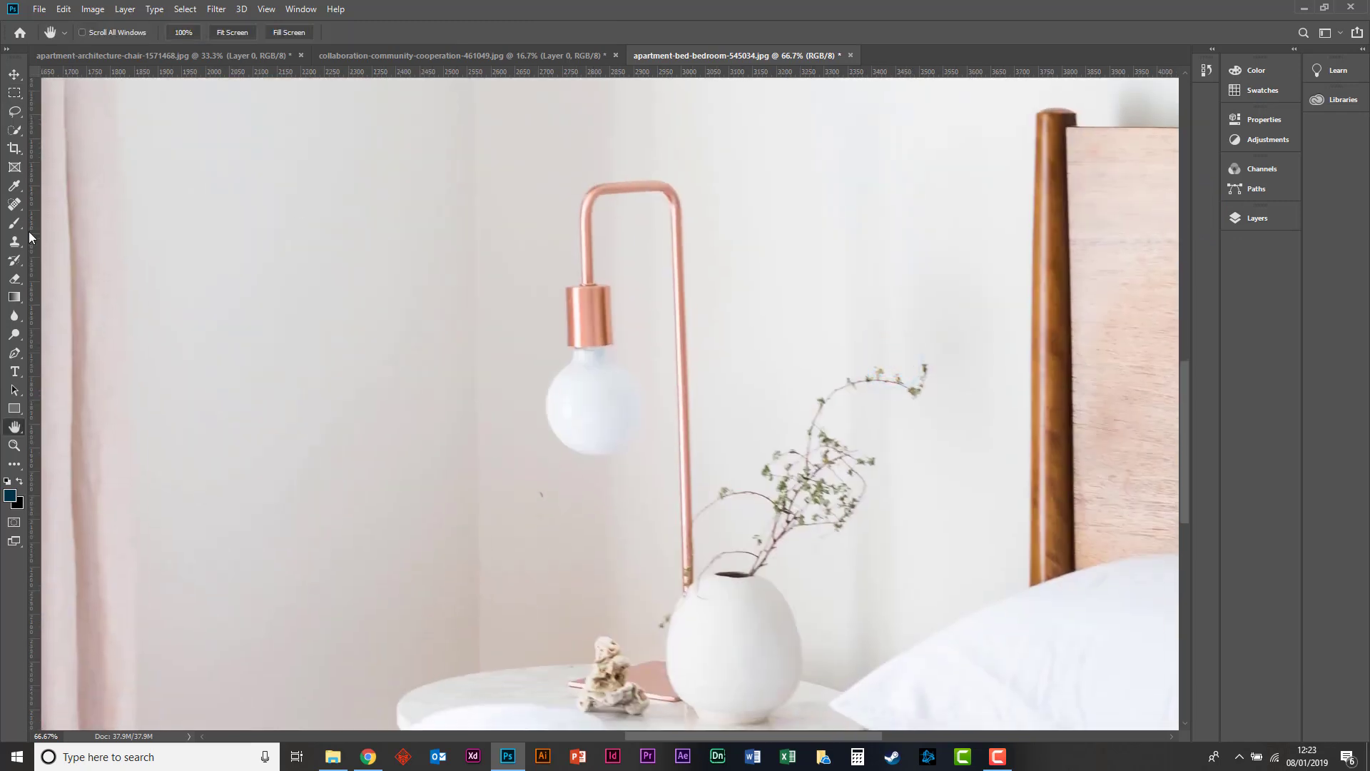
{"action": "key", "text": "ctrl+plus"}
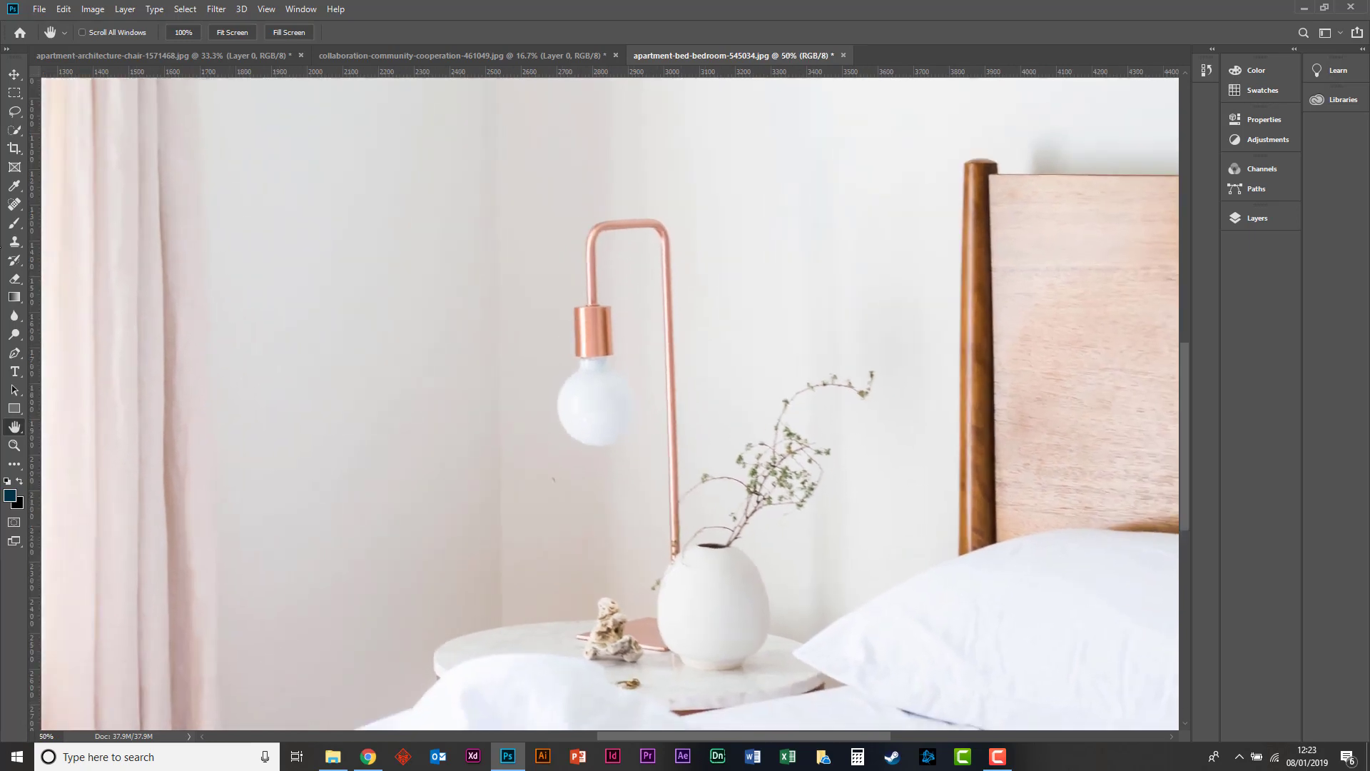
{"action": "key", "text": "ctrl+minus"}
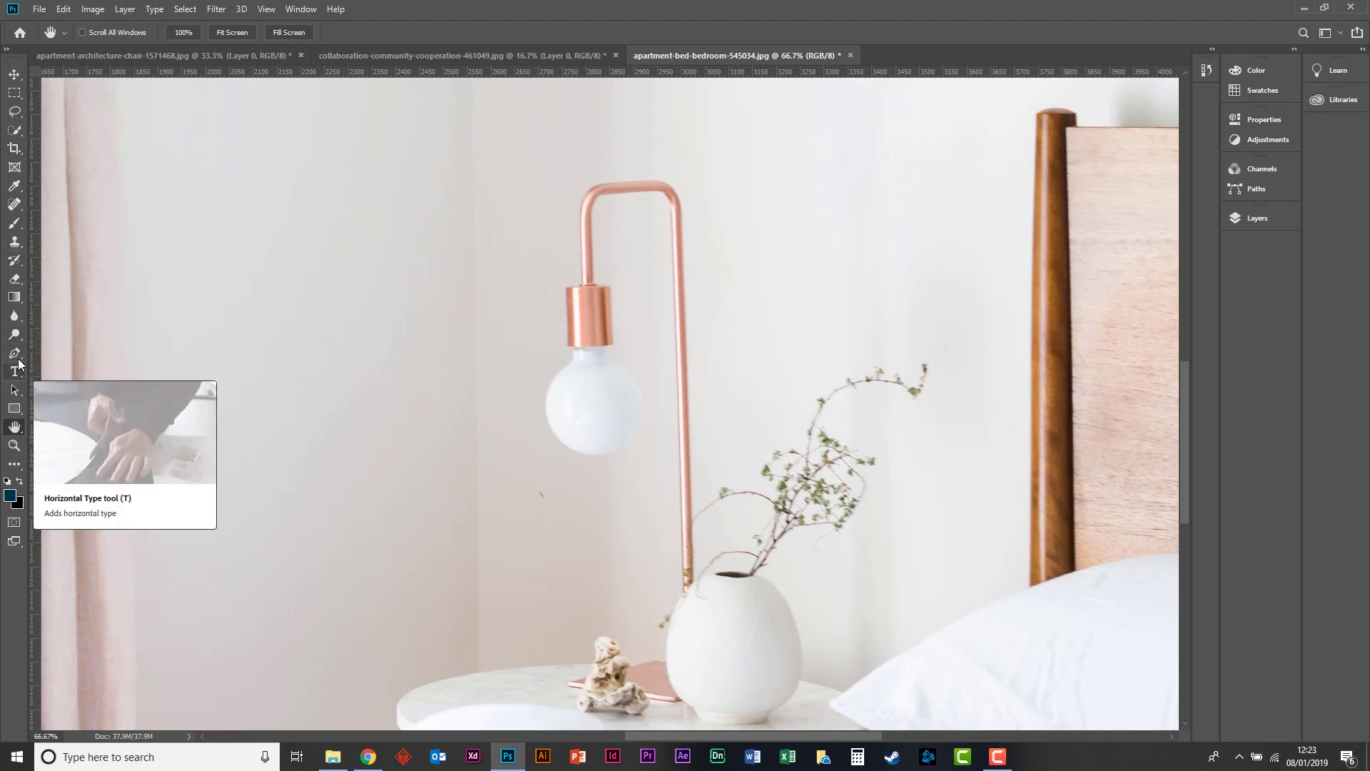
{"action": "left_click", "coordinate": [14, 205]}
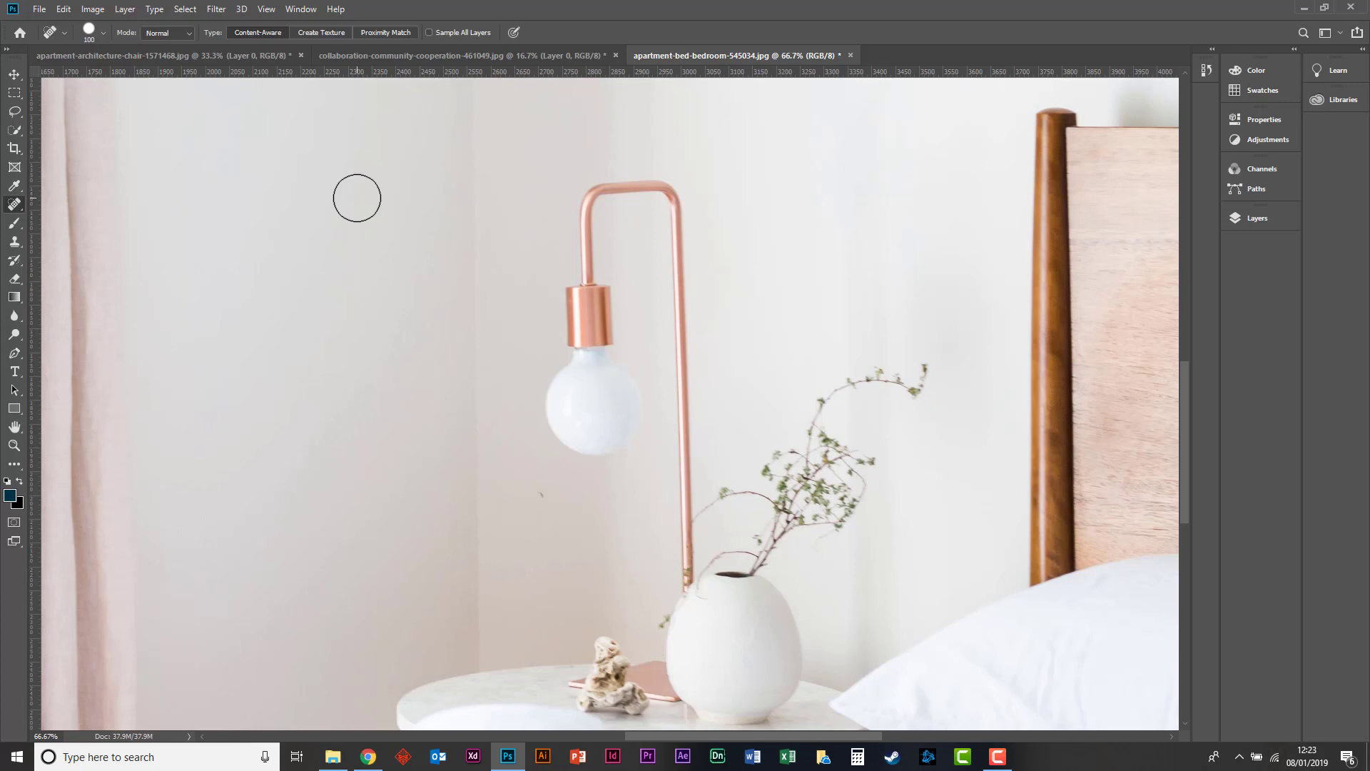
Try spot healing the long twig and the wall beside the headboard with a size 100 brush, and undo it.
{"action": "key", "text": "ctrl+plus"}
{"action": "key", "text": "ctrl+minus"}
{"action": "mouse_move", "coordinate": [914, 249]}
{"action": "left_mouse_down"}
{"action": "mouse_move", "coordinate": [771, 409]}
{"action": "mouse_move", "coordinate": [828, 411]}
{"action": "mouse_move", "coordinate": [1023, 244]}
{"action": "mouse_move", "coordinate": [981, 272]}
{"action": "left_mouse_up"}
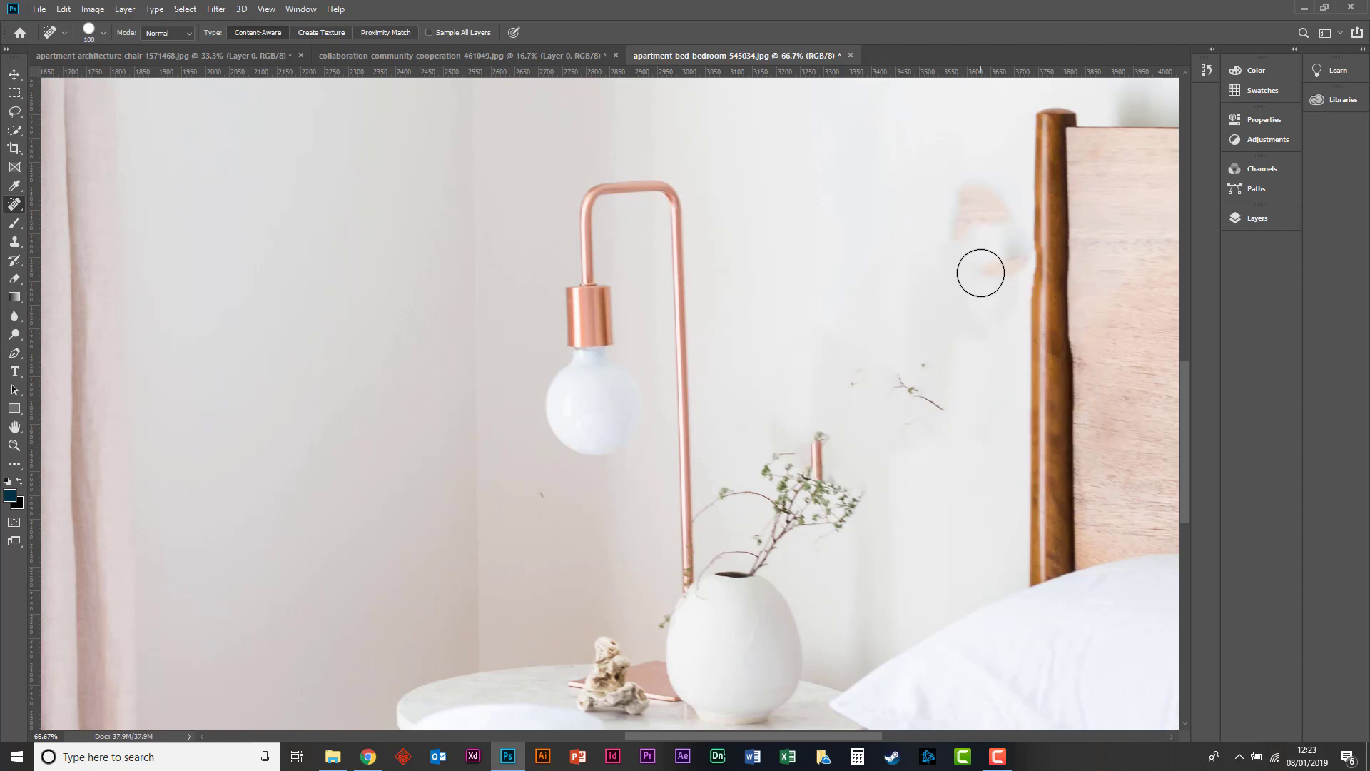
{"action": "key", "text": "ctrl+z"}
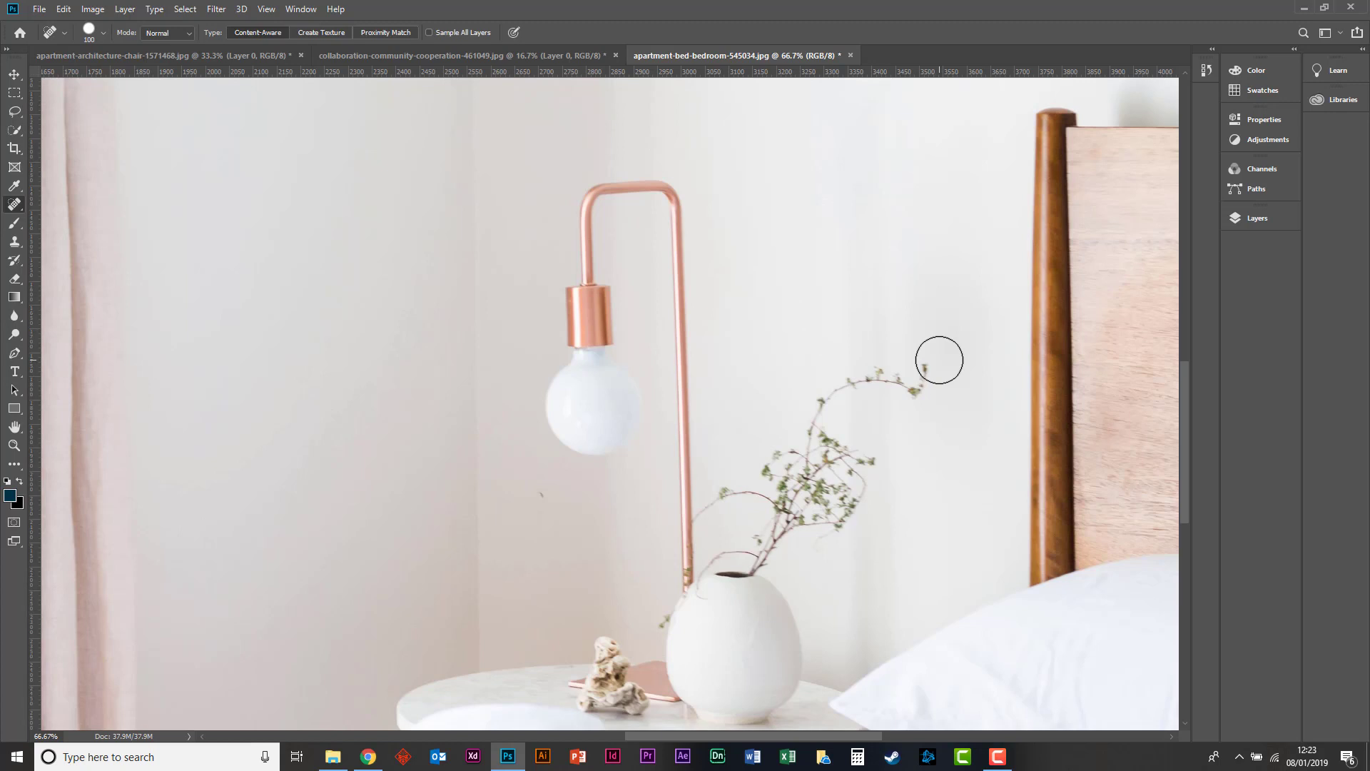
Remove the long twig arching above the vase by painting over it with the Spot Healing Brush.
{"action": "left_click", "coordinate": [1255, 218]}
{"action": "left_click", "coordinate": [1257, 218]}
{"action": "mouse_move", "coordinate": [928, 351]}
{"action": "left_mouse_down"}
{"action": "mouse_move", "coordinate": [912, 379]}
{"action": "mouse_move", "coordinate": [832, 374]}
{"action": "left_mouse_up"}
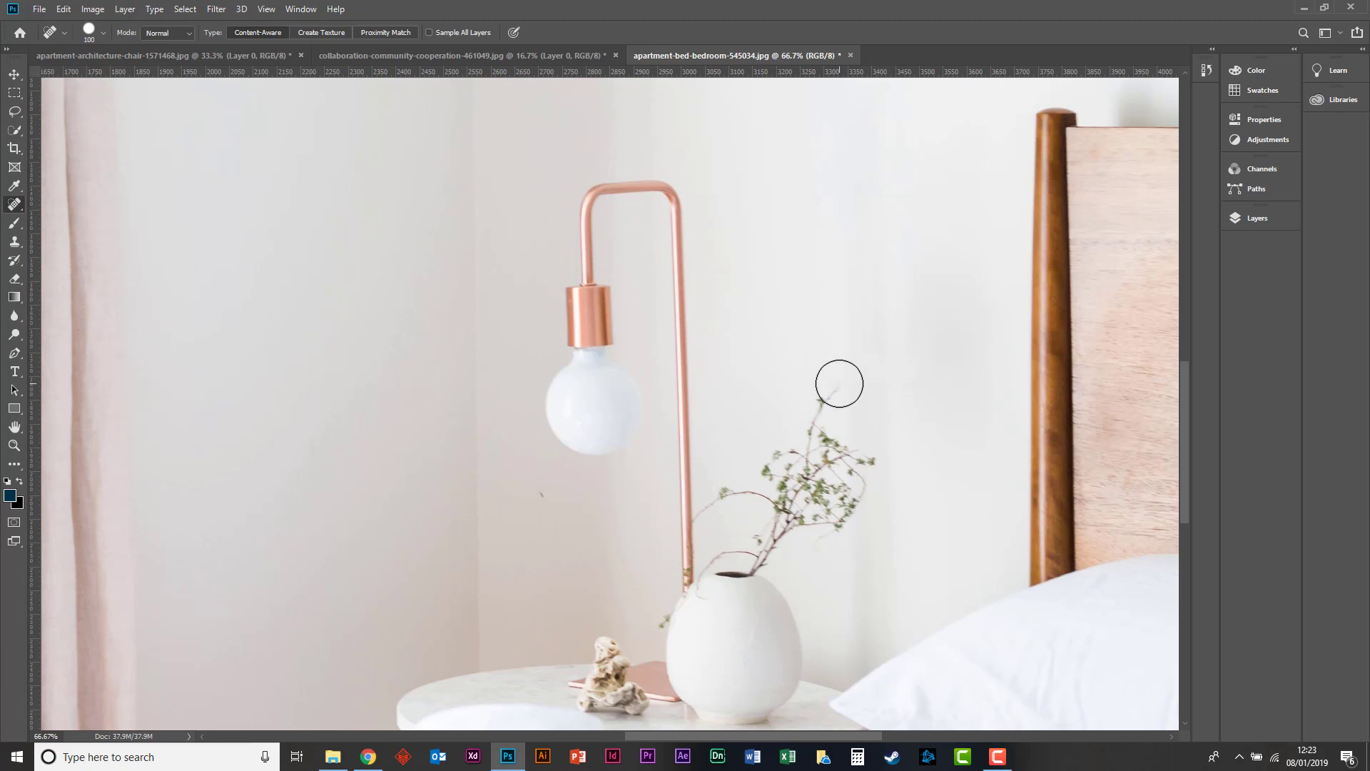
{"action": "left_click_drag", "start_coordinate": [839, 383], "coordinate": [817, 421]}
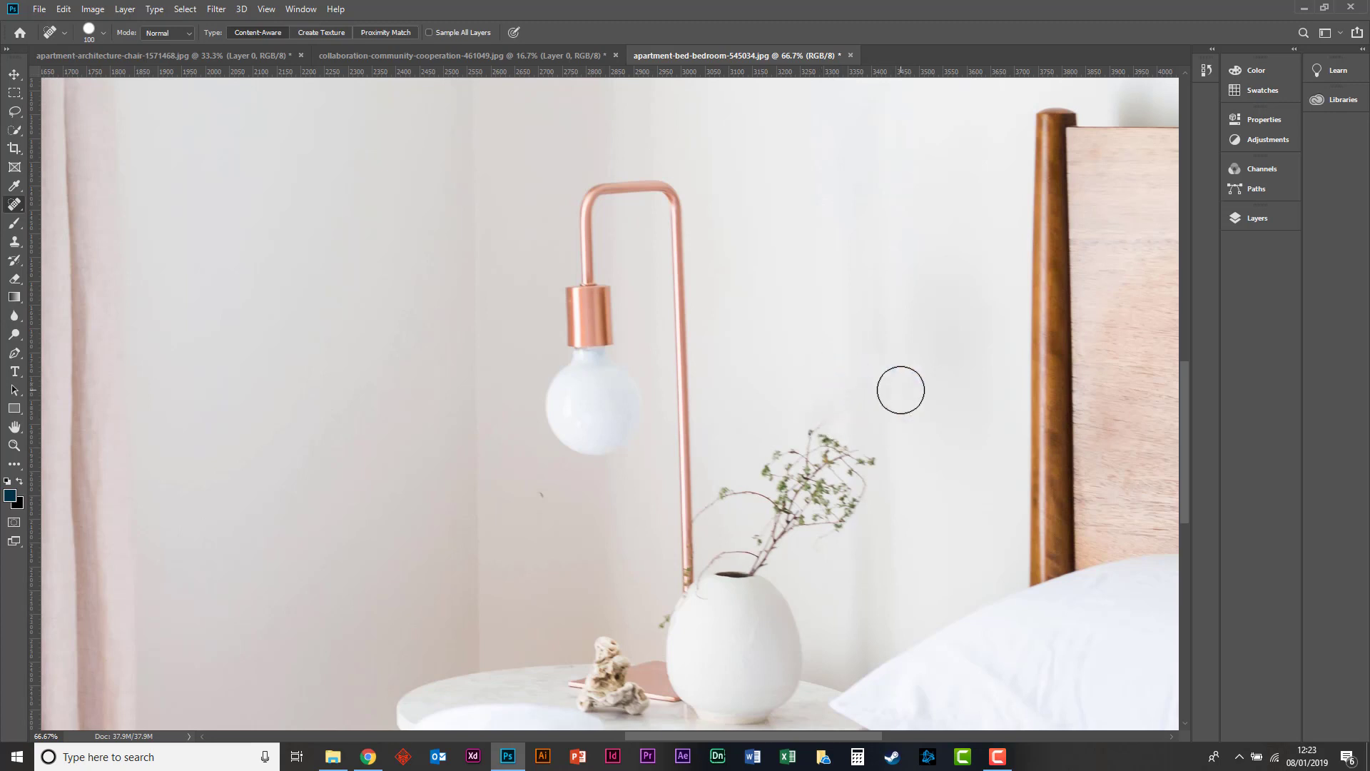
Try the Eraser on the wall above the vase and undo the stroke.
{"action": "left_click", "coordinate": [15, 278]}
{"action": "mouse_move", "coordinate": [901, 367]}
{"action": "left_mouse_down"}
{"action": "mouse_move", "coordinate": [865, 403]}
{"action": "mouse_move", "coordinate": [890, 364]}
{"action": "mouse_move", "coordinate": [847, 394]}
{"action": "left_mouse_up"}
{"action": "key", "text": "ctrl+z"}
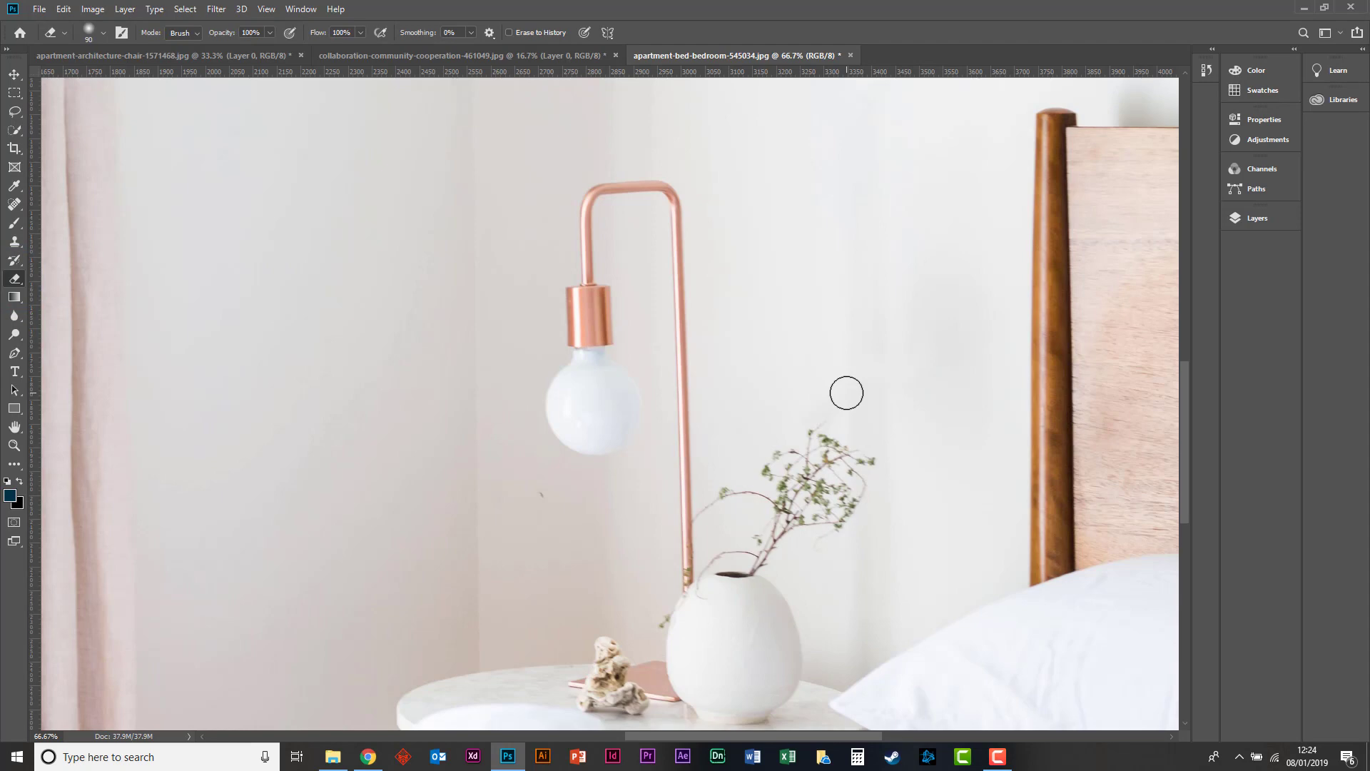
Return to the Spot Healing Brush and enlarge its brush to 150.
{"action": "key", "text": "ctrl+minus"}
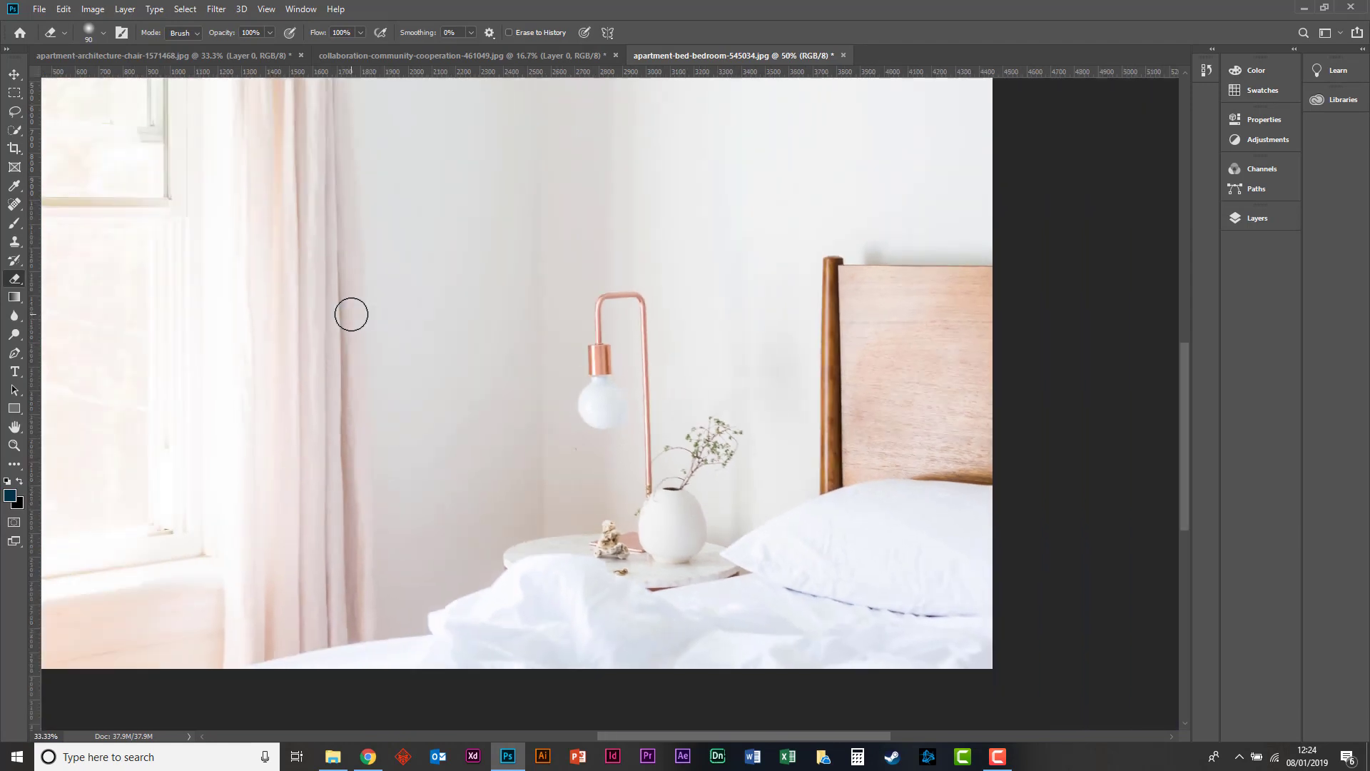
{"action": "key", "text": "ctrl+plus"}
{"action": "key", "text": "ctrl+plus"}
{"action": "key", "text": "ctrl+plus"}
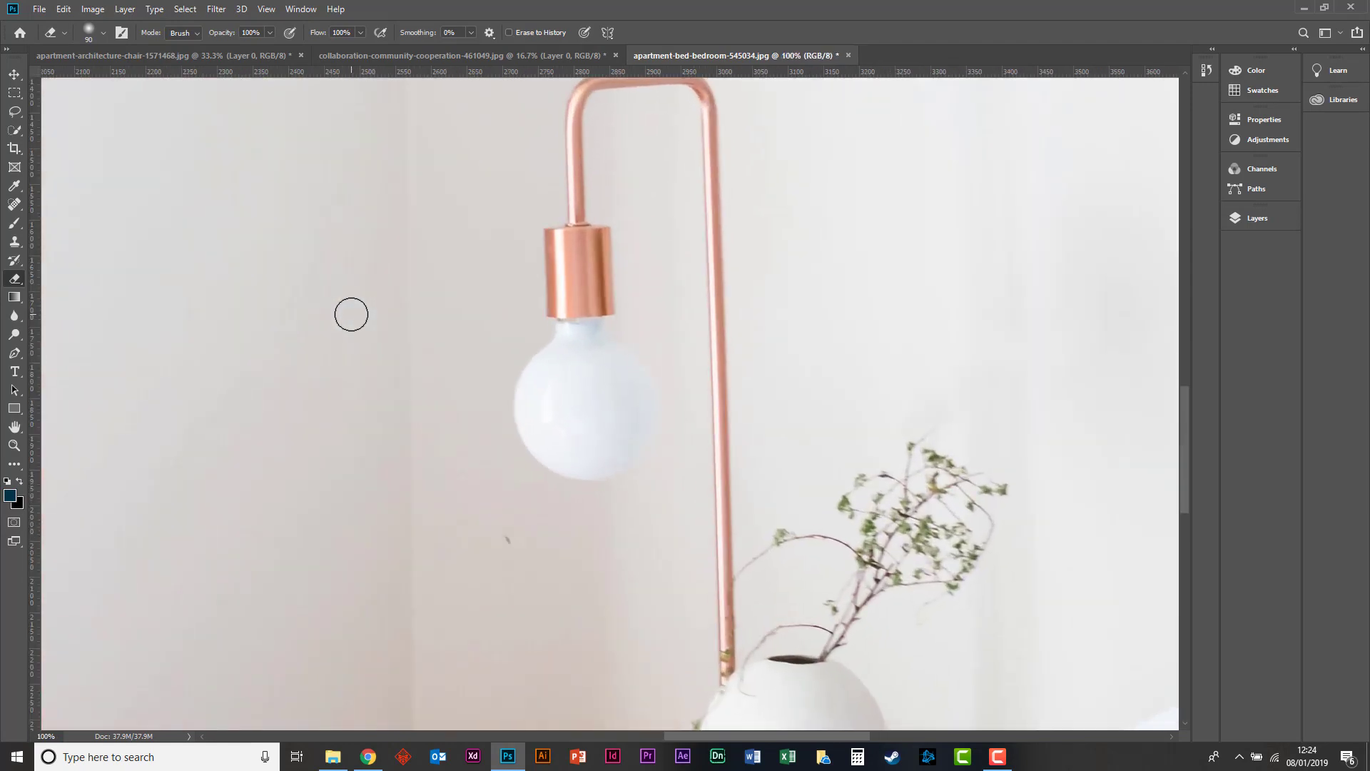
{"action": "left_click", "coordinate": [15, 203]}
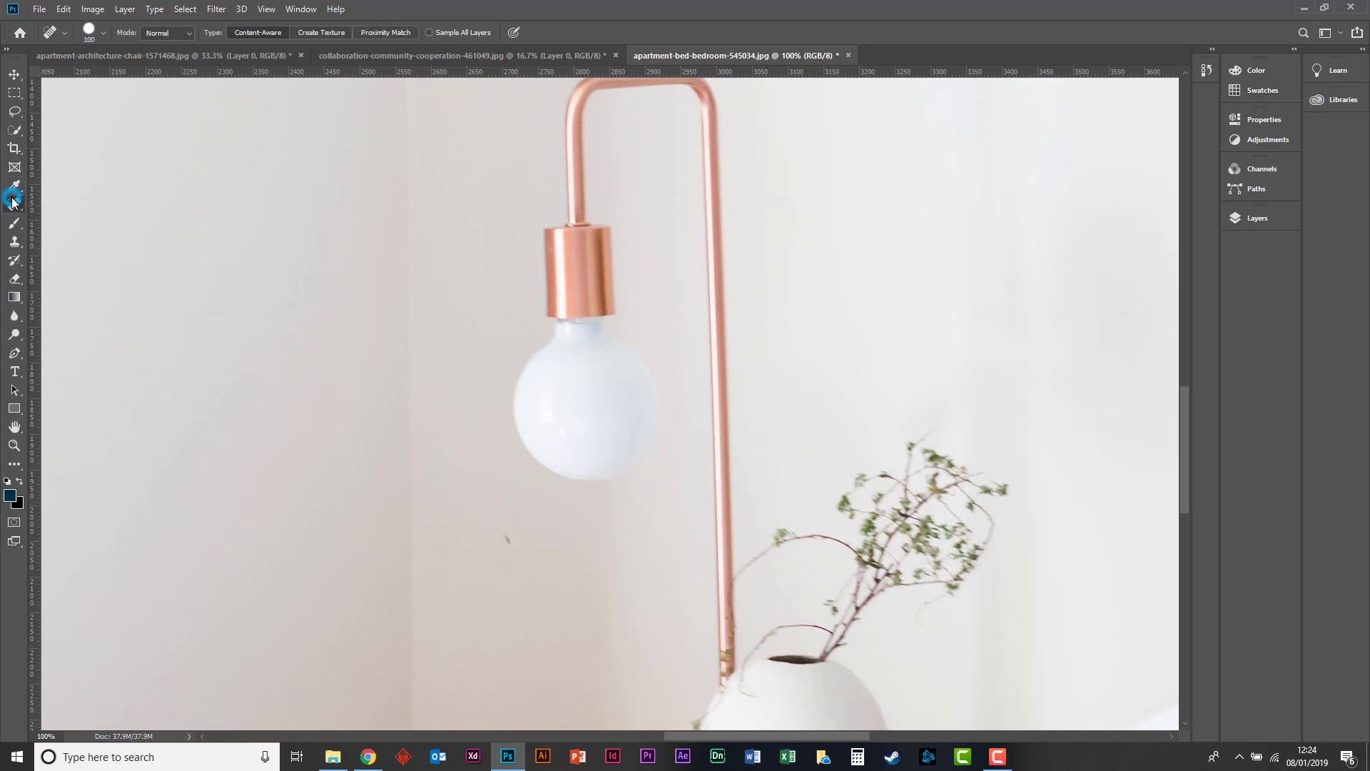
{"action": "left_click", "coordinate": [101, 33]}
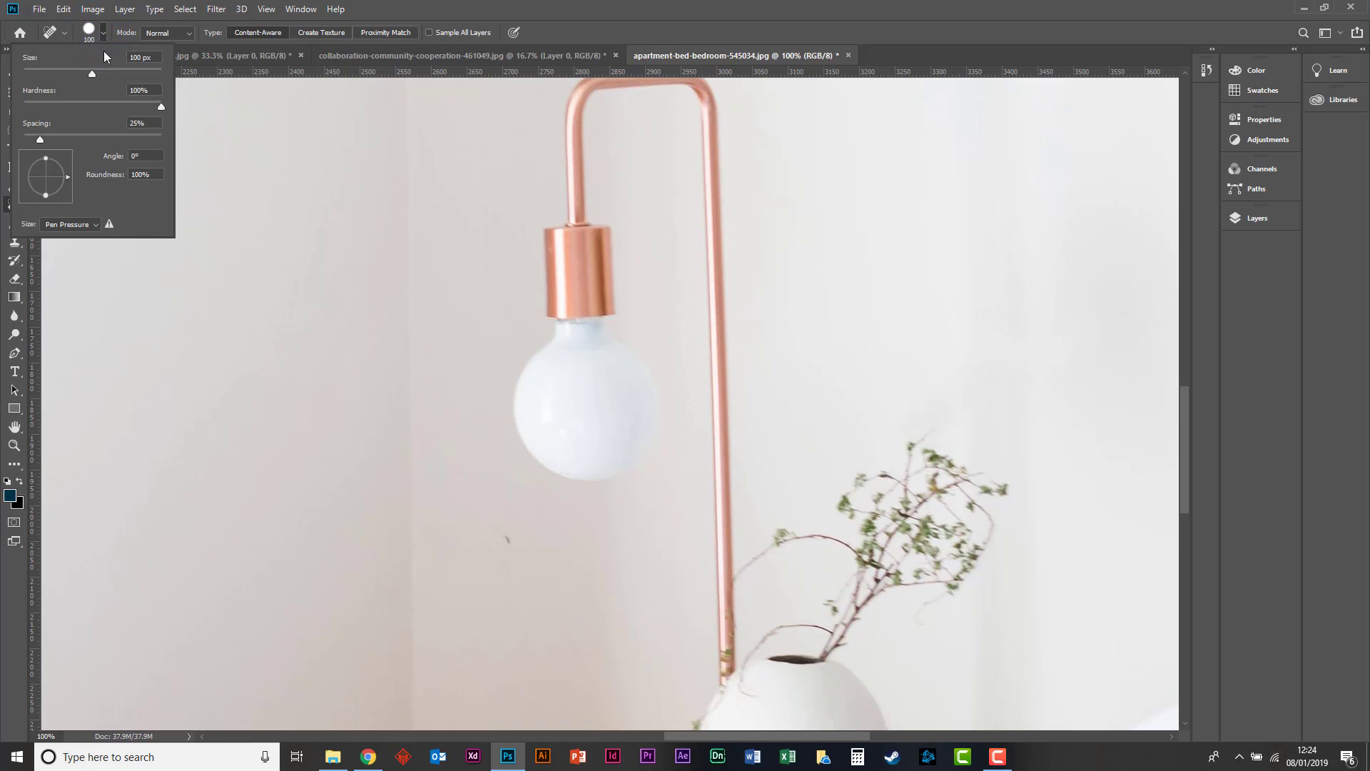
{"action": "left_click", "coordinate": [101, 32]}
{"action": "key", "text": "ctrl+minus"}
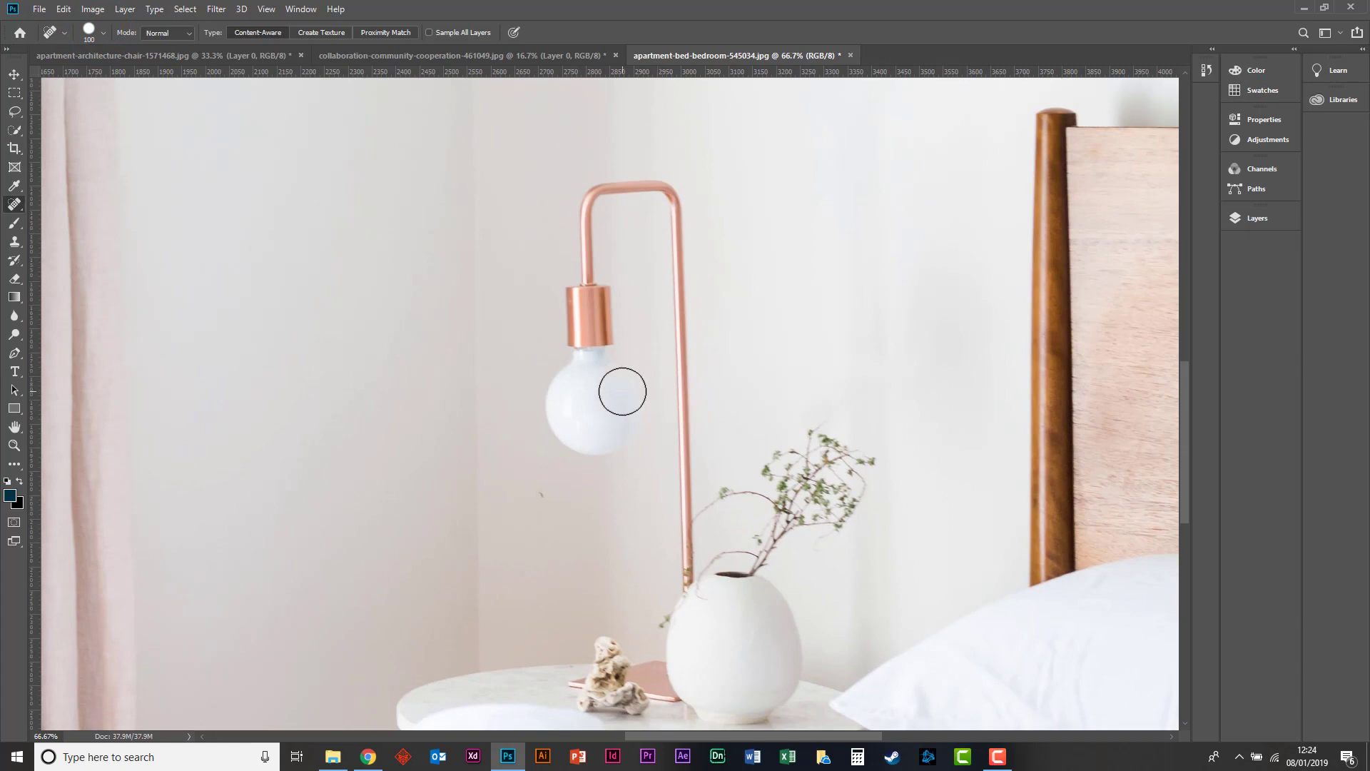
{"action": "key", "text": "ctrl+minus"}
{"action": "key", "text": "ctrl+plus"}
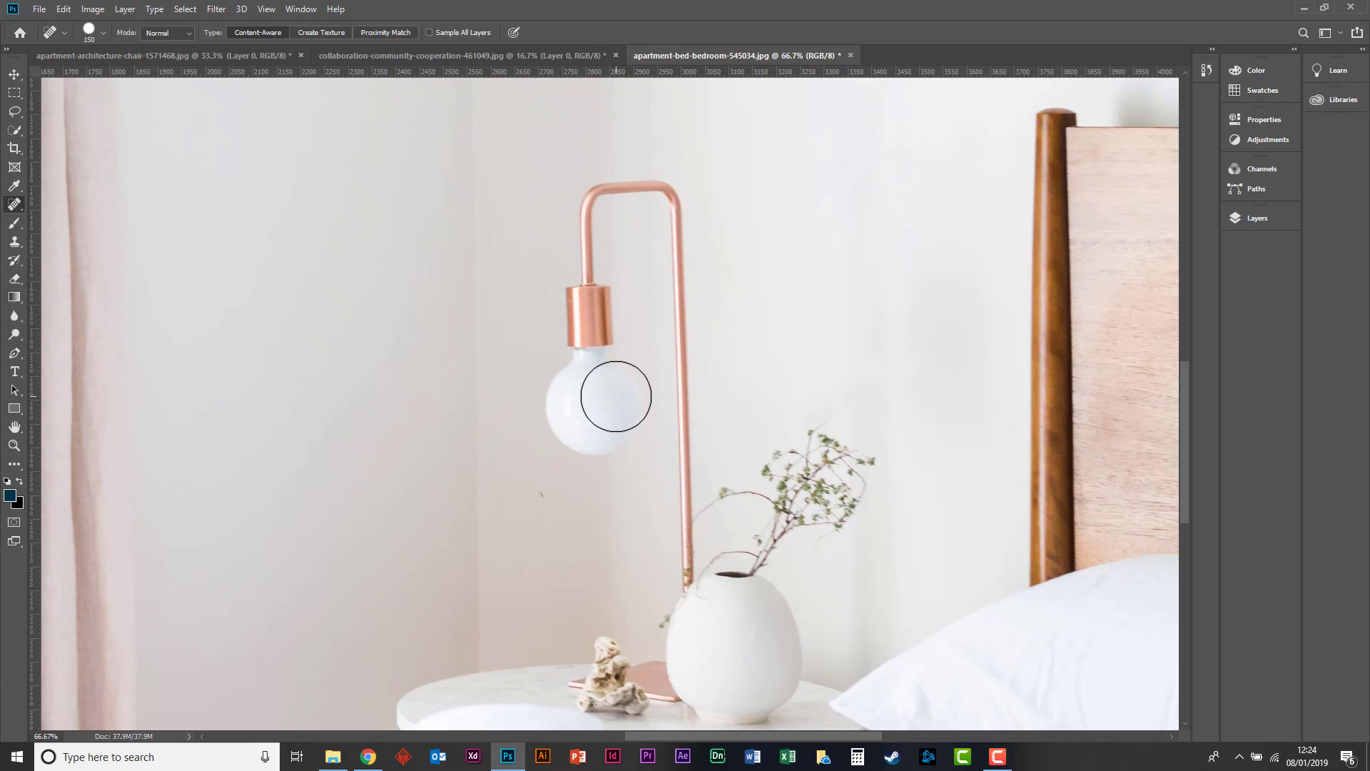
Paint over the lamp's bulb, copper socket and short hanging arm with the Spot Healing Brush.
{"action": "mouse_move", "coordinate": [621, 392]}
{"action": "left_mouse_down"}
{"action": "mouse_move", "coordinate": [582, 436]}
{"action": "mouse_move", "coordinate": [593, 378]}
{"action": "mouse_move", "coordinate": [590, 428]}
{"action": "mouse_move", "coordinate": [588, 390]}
{"action": "mouse_move", "coordinate": [588, 406]}
{"action": "mouse_move", "coordinate": [578, 398]}
{"action": "mouse_move", "coordinate": [580, 194]}
{"action": "left_mouse_up"}
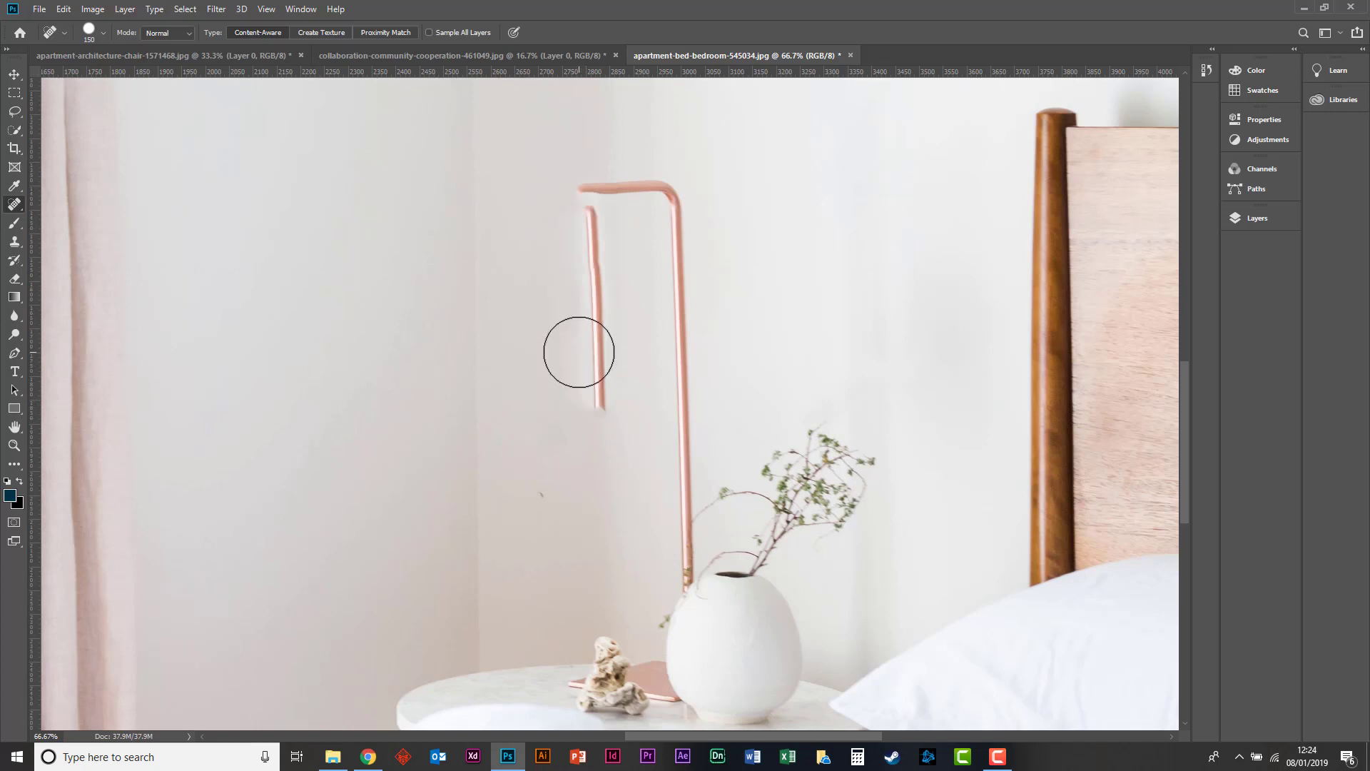
{"action": "left_click_drag", "start_coordinate": [590, 419], "coordinate": [582, 221]}
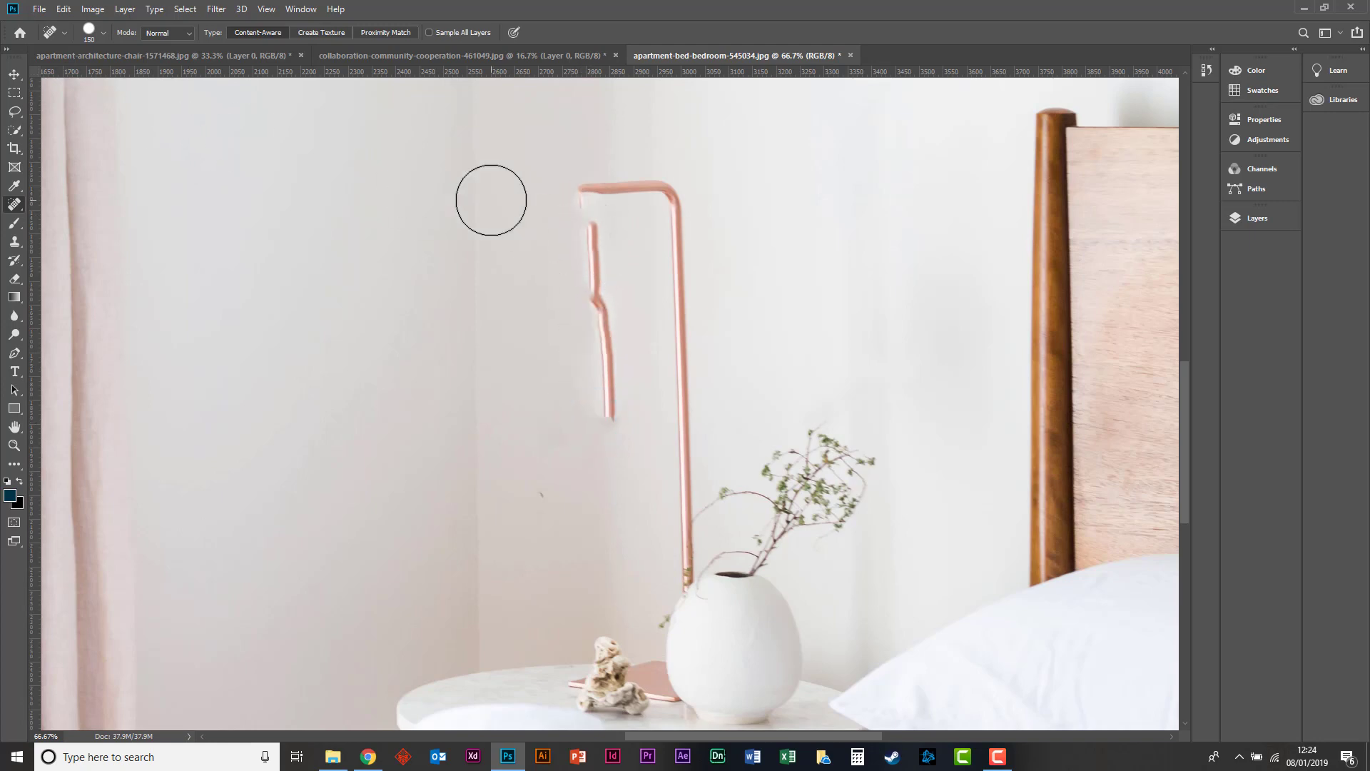
{"action": "key", "text": "ctrl+minus"}
{"action": "key", "text": "ctrl+plus"}
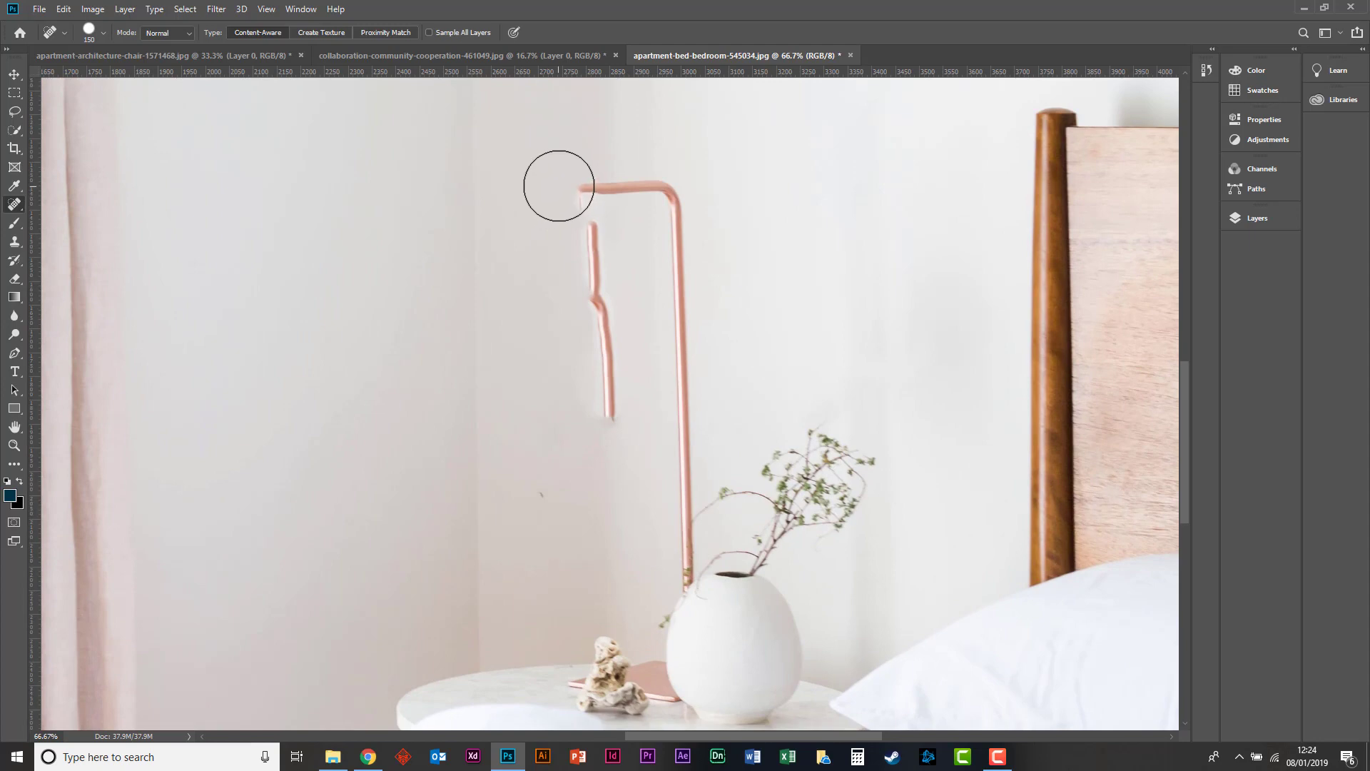
Spot-heal the lamp's horizontal bar and the upper part of the leftover arm, undoing the last stroke.
{"action": "mouse_move", "coordinate": [558, 184]}
{"action": "left_mouse_down"}
{"action": "mouse_move", "coordinate": [656, 185]}
{"action": "mouse_move", "coordinate": [596, 213]}
{"action": "mouse_move", "coordinate": [601, 368]}
{"action": "left_mouse_up"}
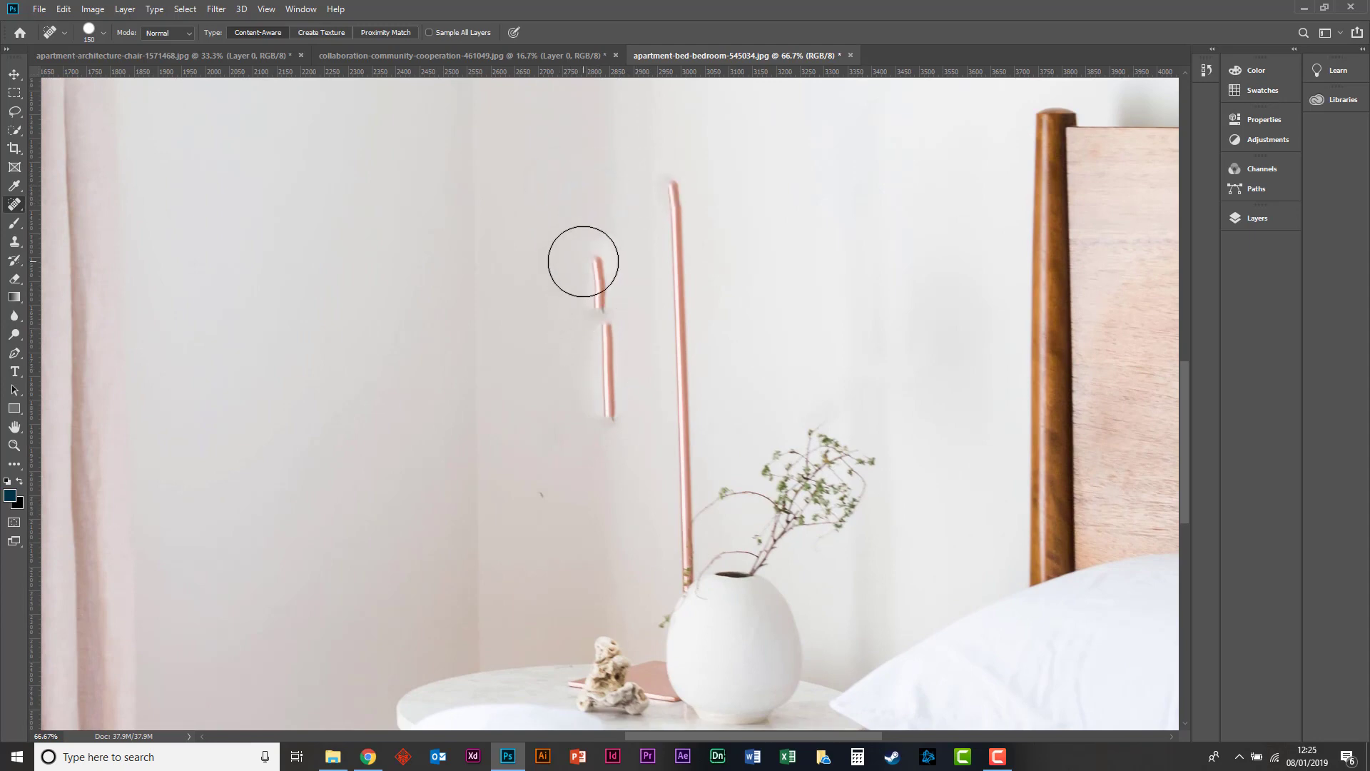
{"action": "key", "text": "ctrl+minus"}
{"action": "mouse_move", "coordinate": [588, 266]}
{"action": "left_mouse_down"}
{"action": "mouse_move", "coordinate": [610, 446]}
{"action": "mouse_move", "coordinate": [610, 285]}
{"action": "mouse_move", "coordinate": [608, 424]}
{"action": "left_mouse_up"}
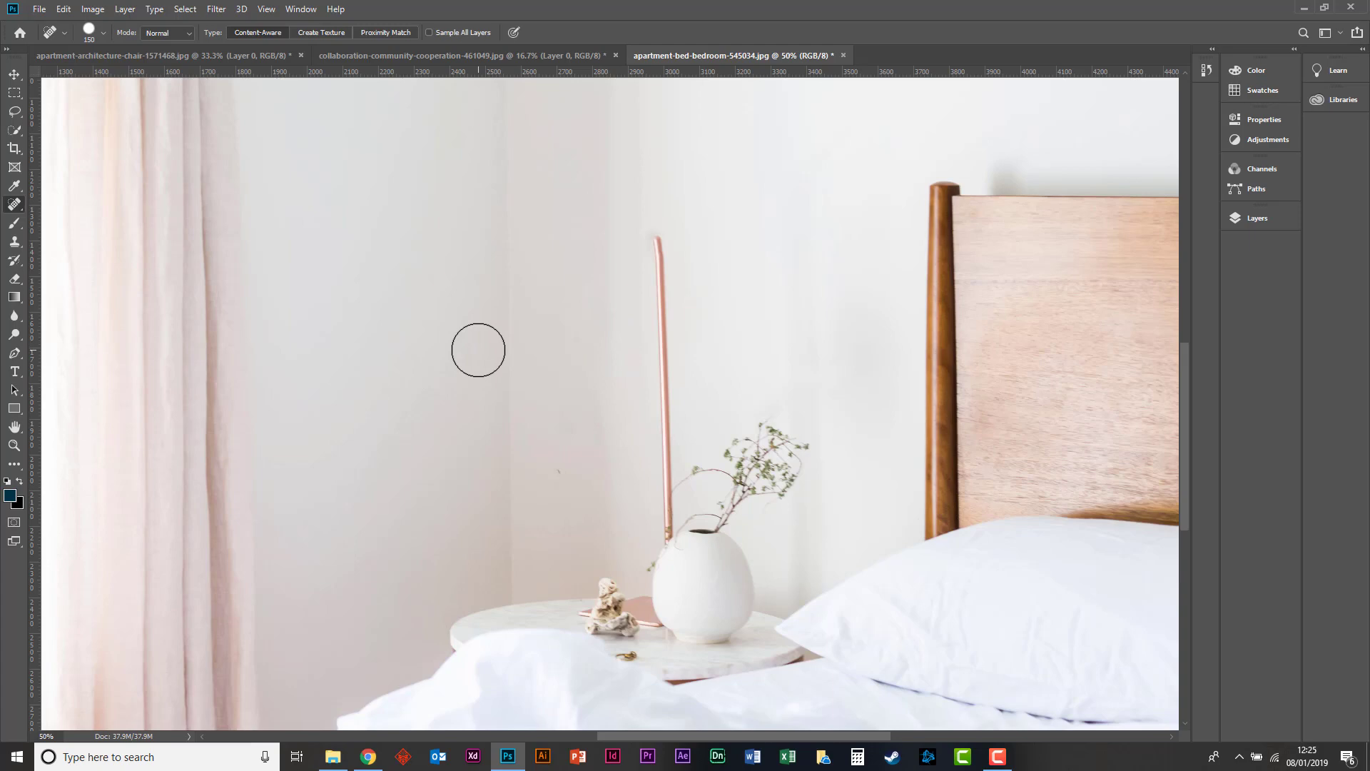
{"action": "key", "text": "ctrl+z"}
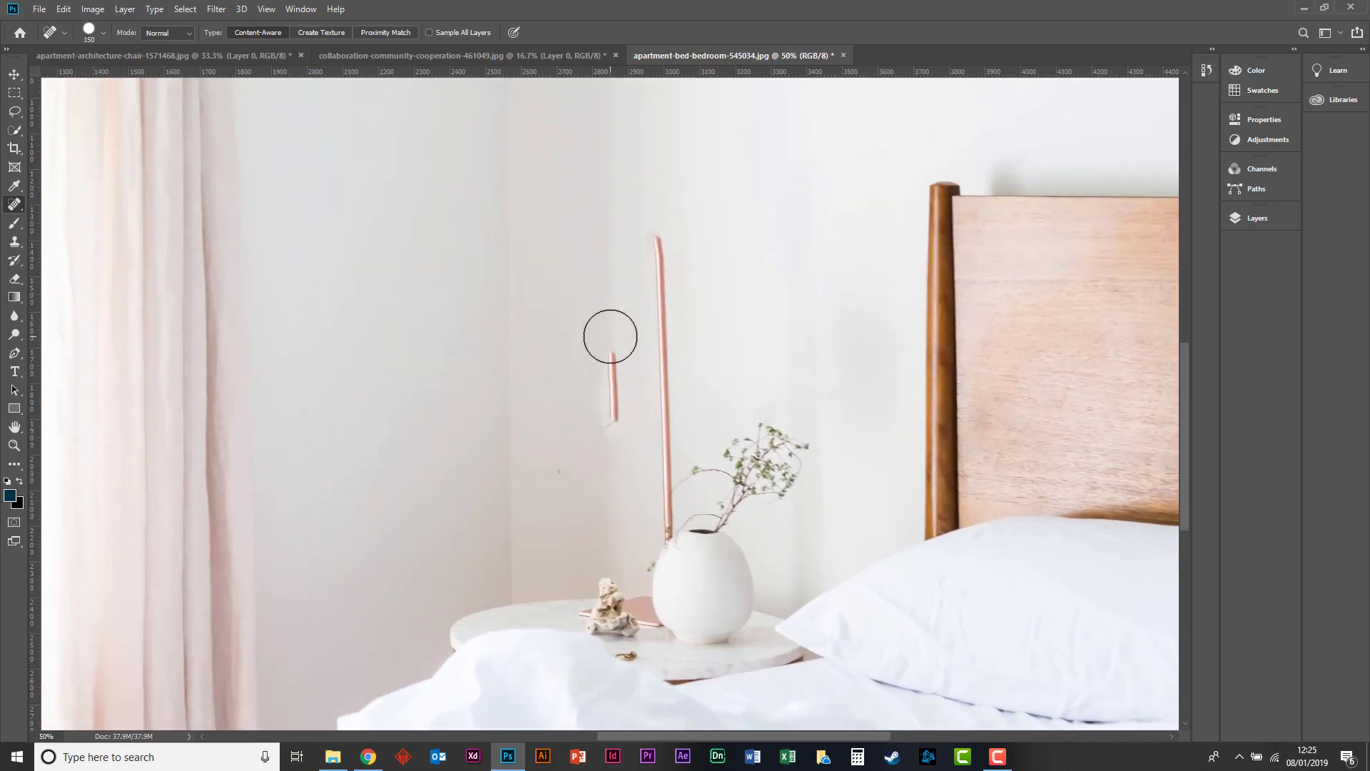
Try spot healing the remaining lamp arm fragment with a size 200 brush, and undo it.
{"action": "left_click", "coordinate": [14, 92]}
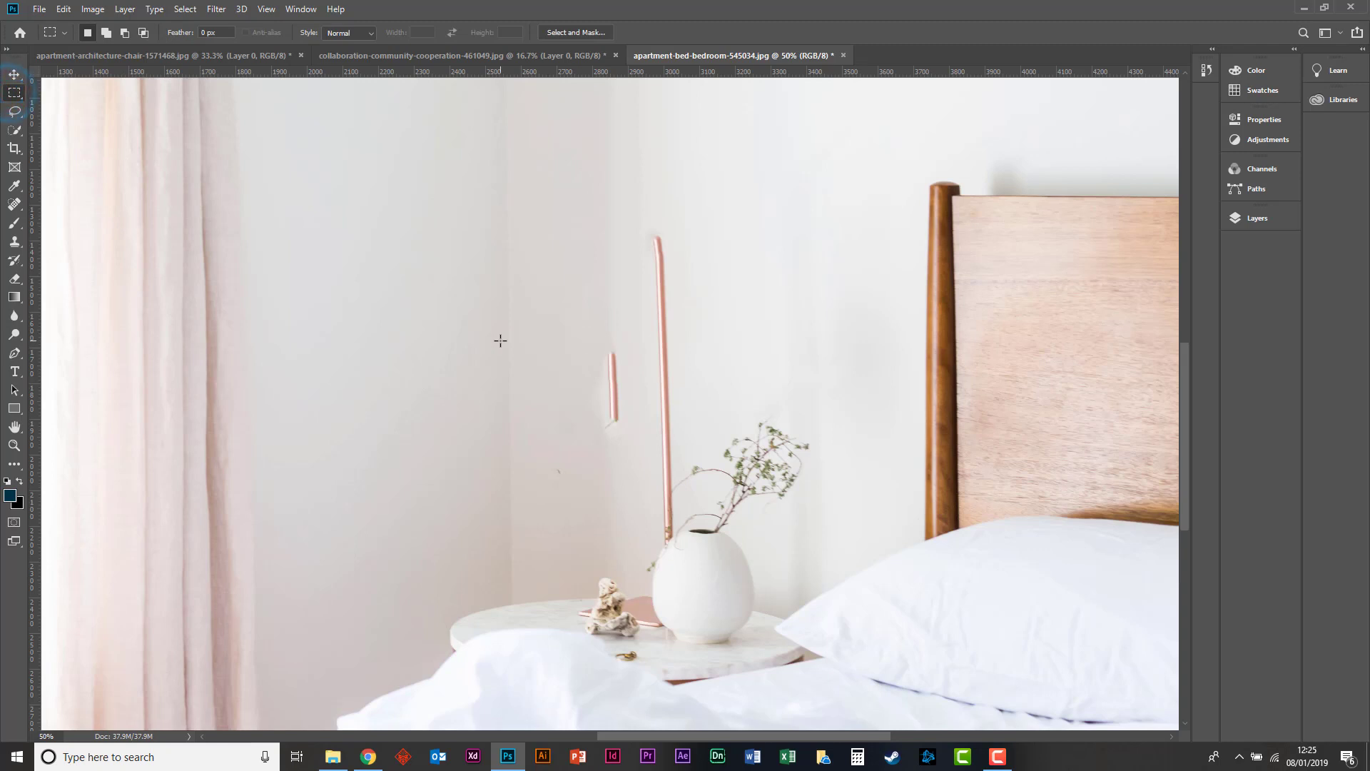
{"action": "left_click", "coordinate": [14, 204]}
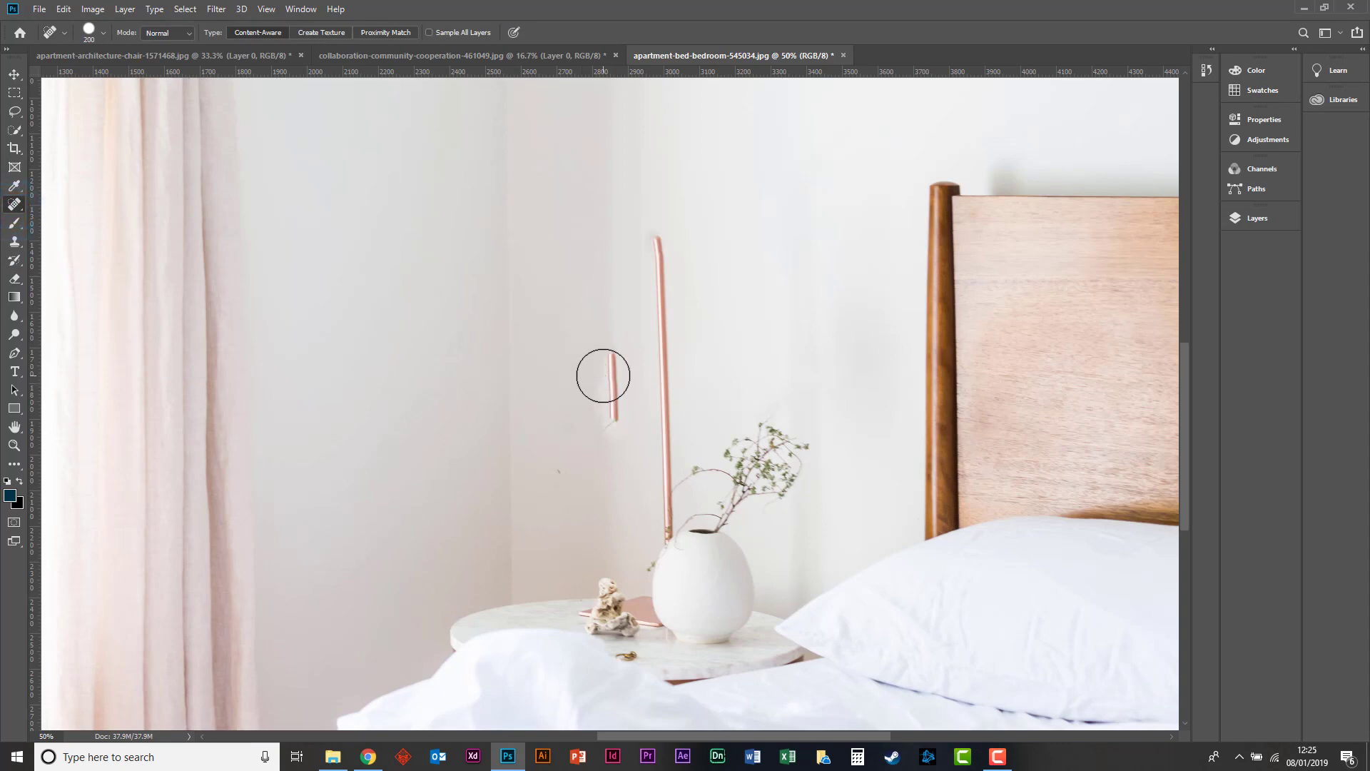
{"action": "mouse_move", "coordinate": [603, 367]}
{"action": "left_mouse_down"}
{"action": "mouse_move", "coordinate": [611, 339]}
{"action": "mouse_move", "coordinate": [612, 420]}
{"action": "mouse_move", "coordinate": [614, 374]}
{"action": "left_mouse_up"}
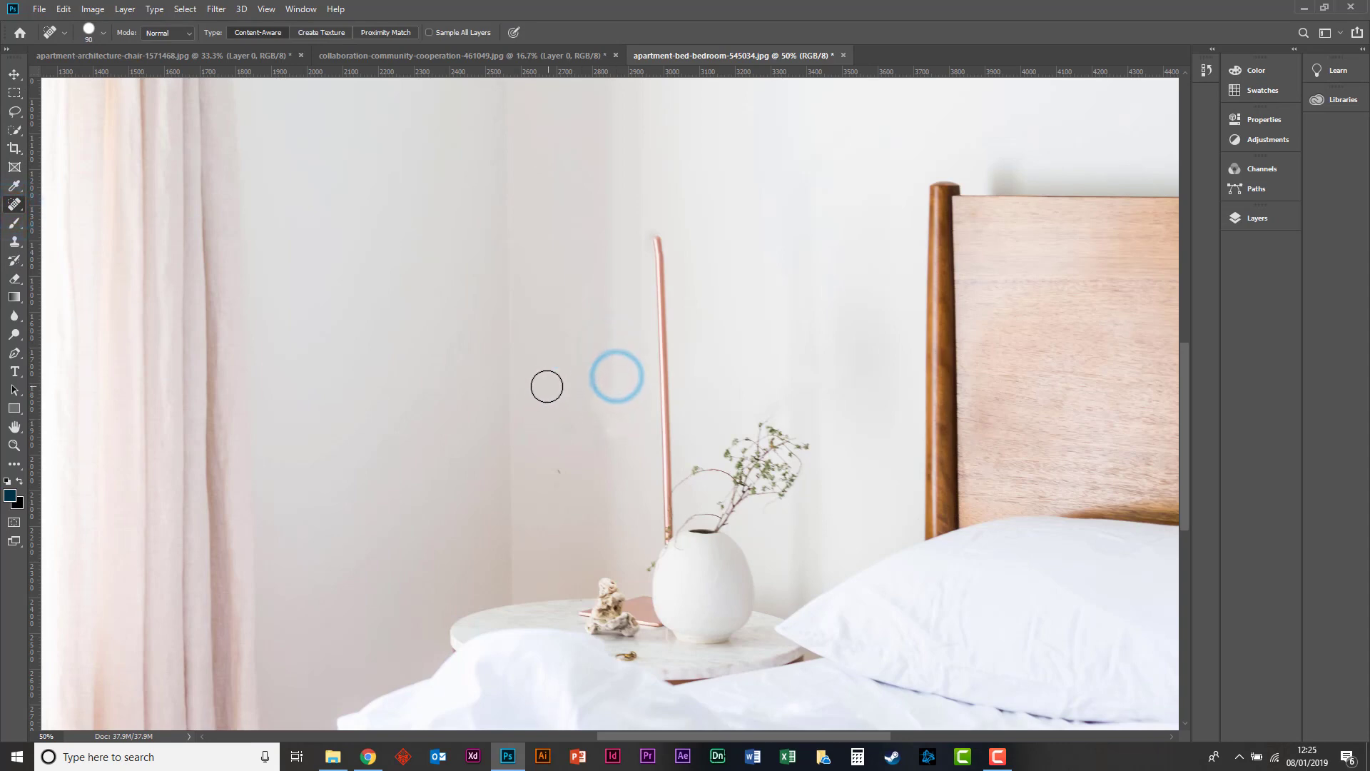
{"action": "key", "text": "ctrl+z"}
{"action": "key", "text": "bracketright"}
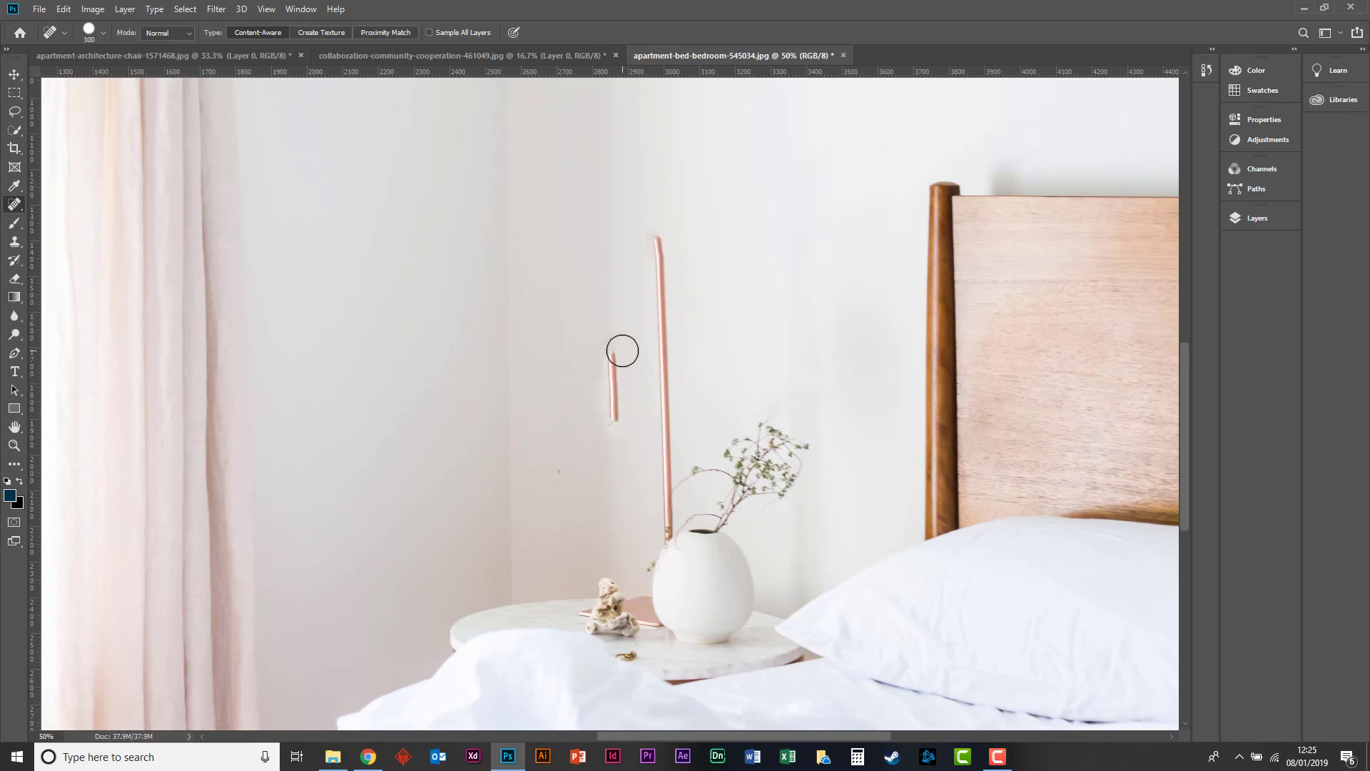
Remove the leftover lamp arm fragment with a rectangular marquee and a Content-Aware fill, and clear the selection.
{"action": "left_click", "coordinate": [13, 94]}
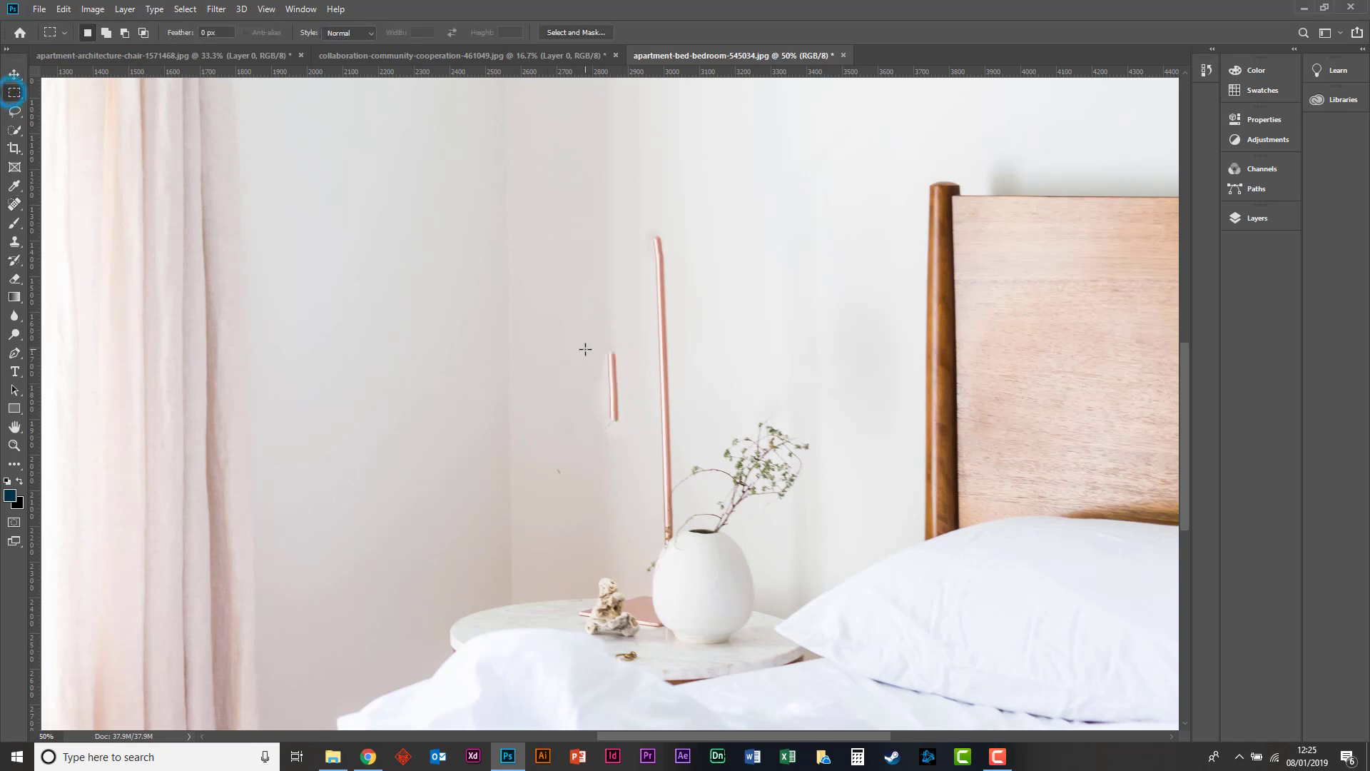
{"action": "left_click_drag", "start_coordinate": [590, 333], "coordinate": [636, 436]}
{"action": "left_click_drag", "start_coordinate": [586, 325], "coordinate": [639, 468]}
{"action": "right_click", "coordinate": [612, 344]}
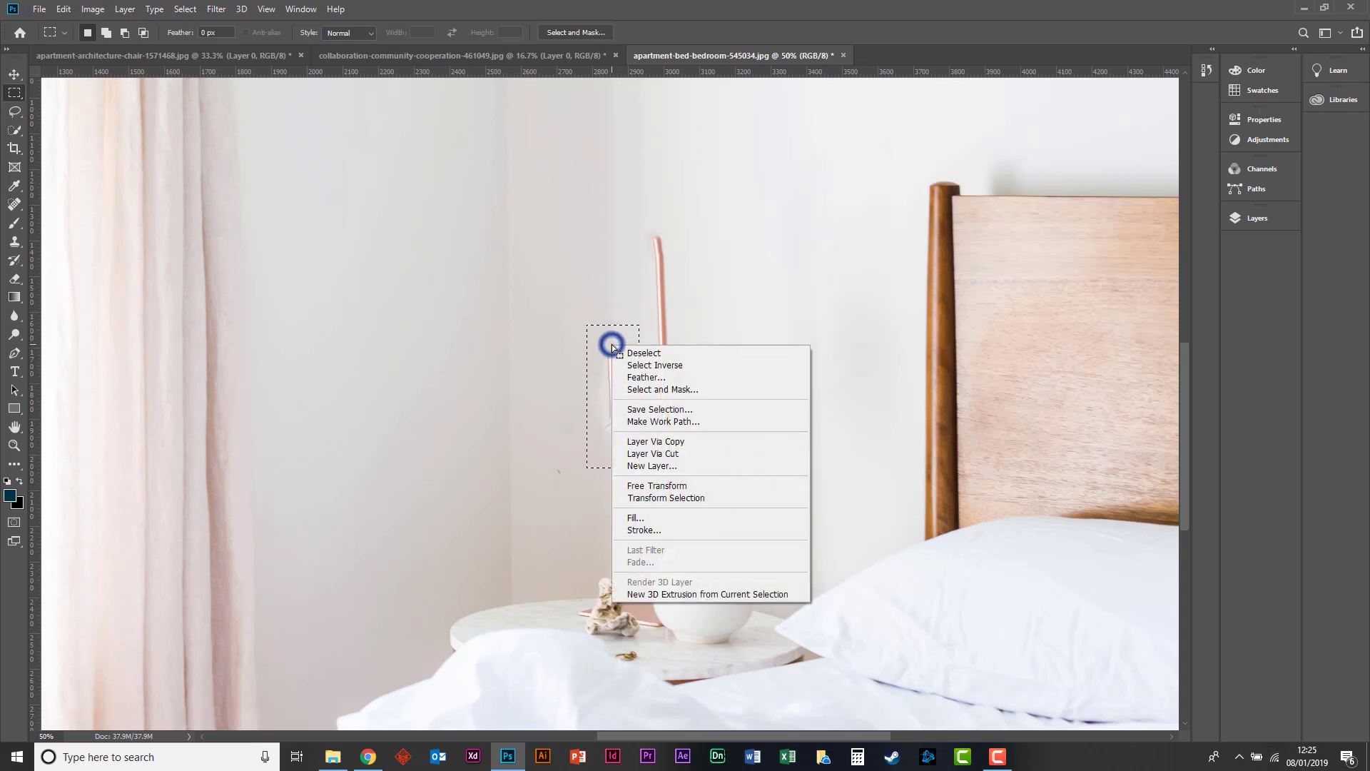
{"action": "left_click", "coordinate": [637, 516]}
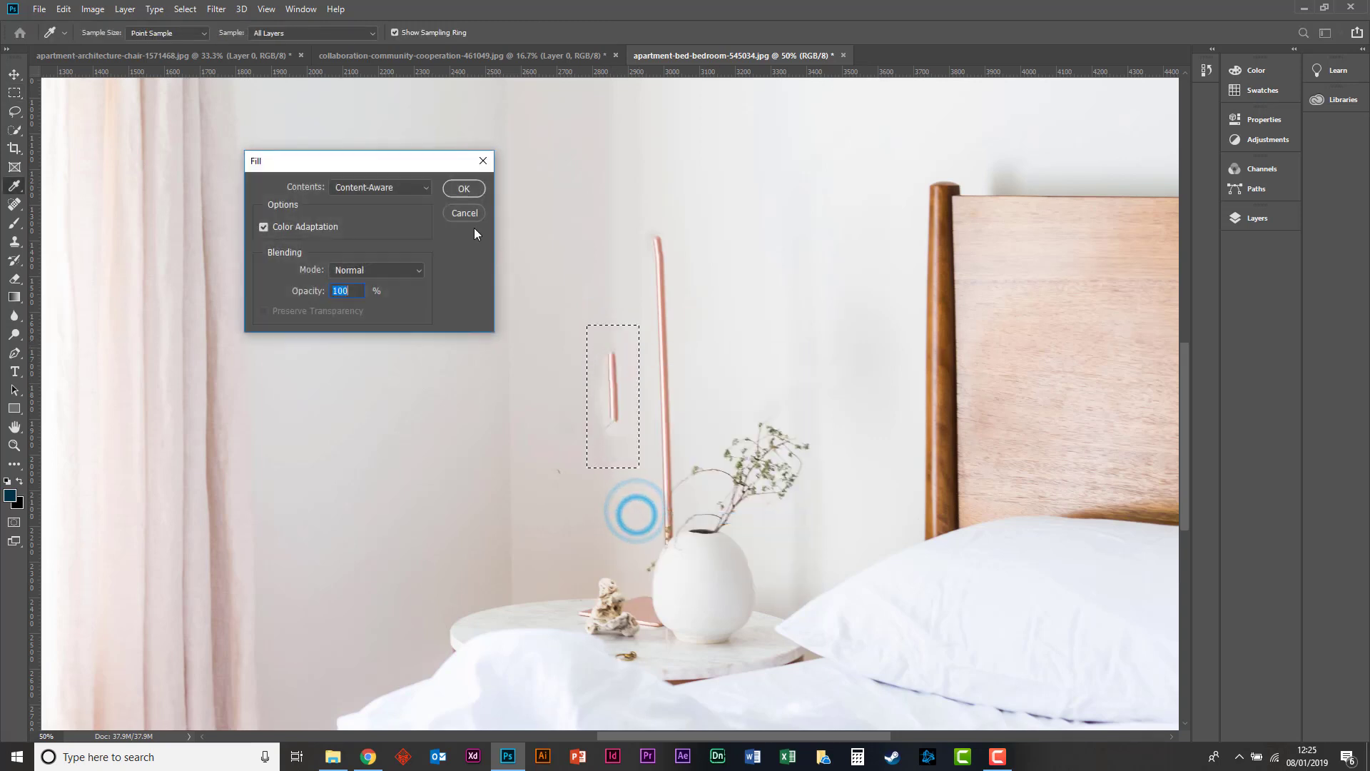
{"action": "key", "text": "Return"}
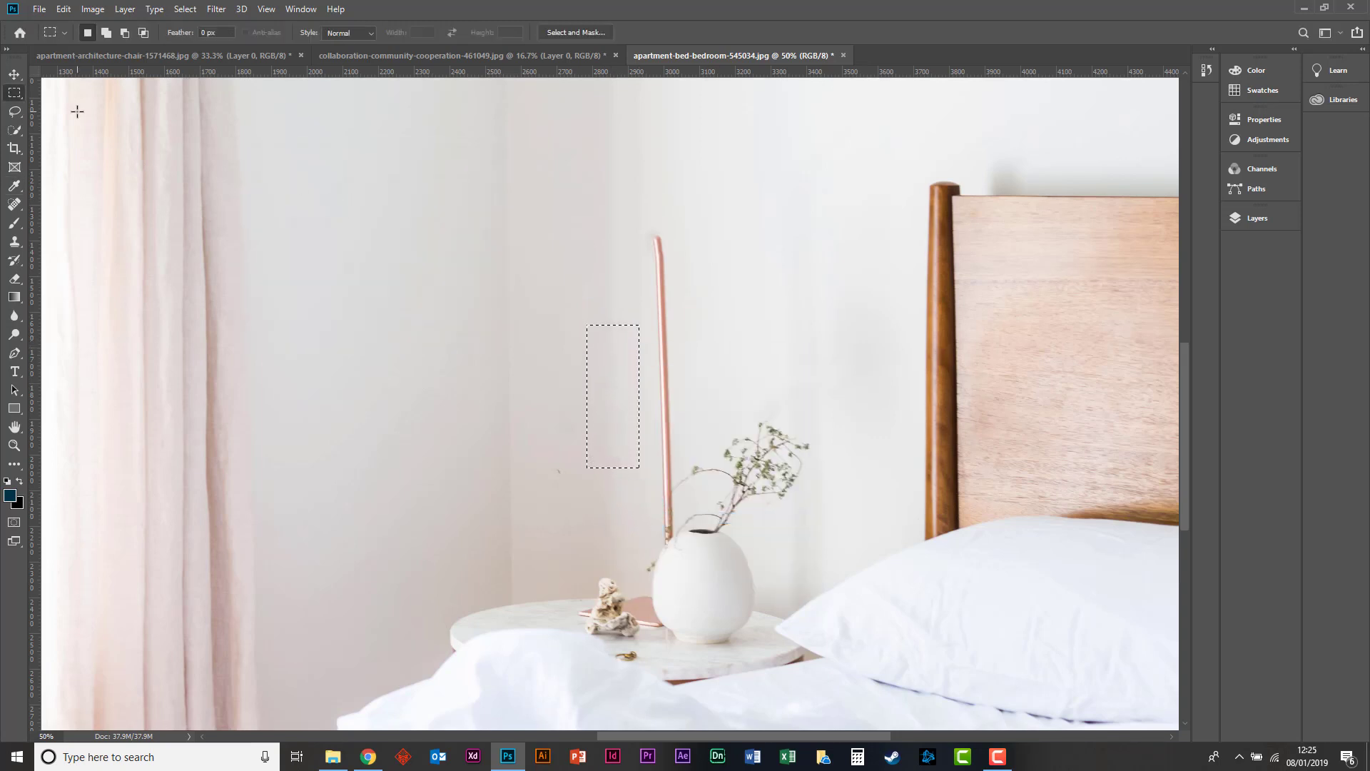
{"action": "left_click", "coordinate": [531, 231]}
Content-Aware fill a rectangular marquee around the top end of the remaining lamp pole, and clear the selection.
{"action": "key", "text": "h"}
{"action": "left_click_drag", "start_coordinate": [767, 226], "coordinate": [594, 332]}
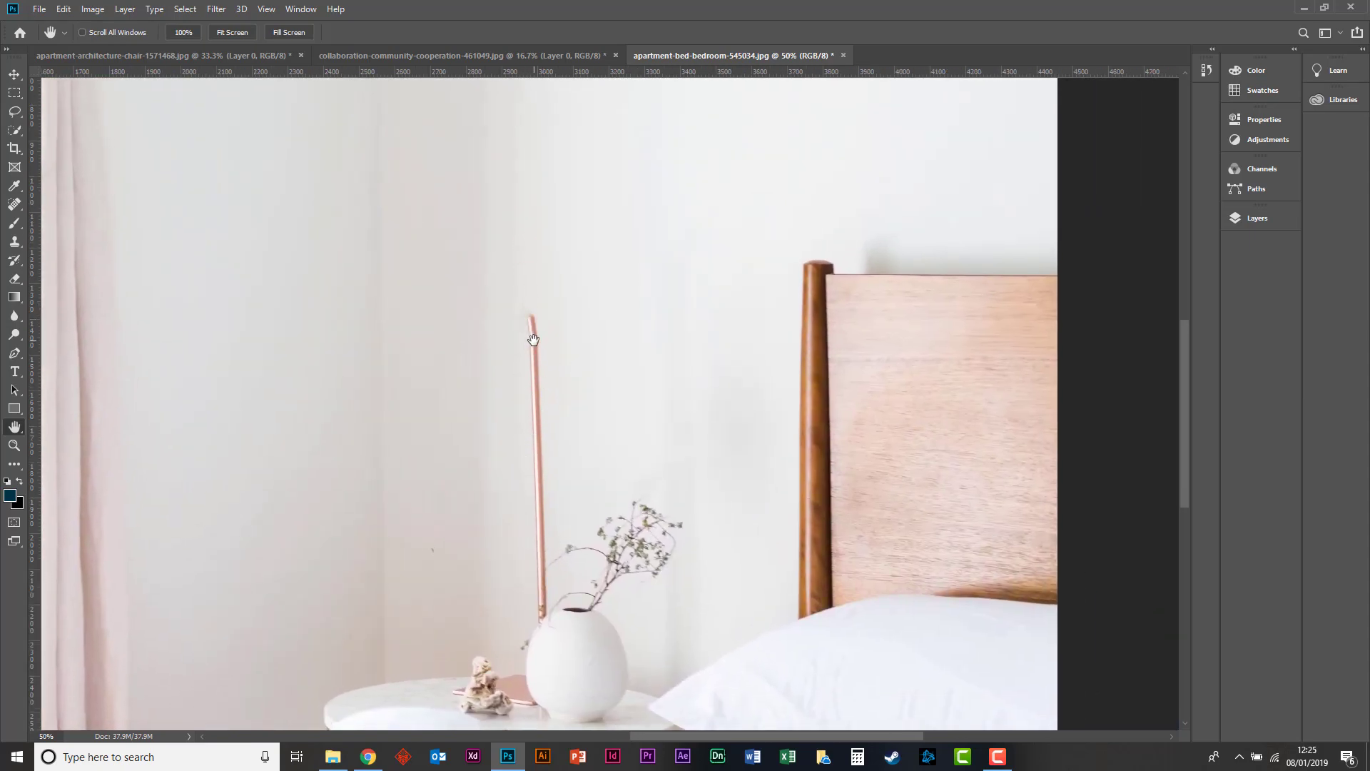
{"action": "key", "text": "m"}
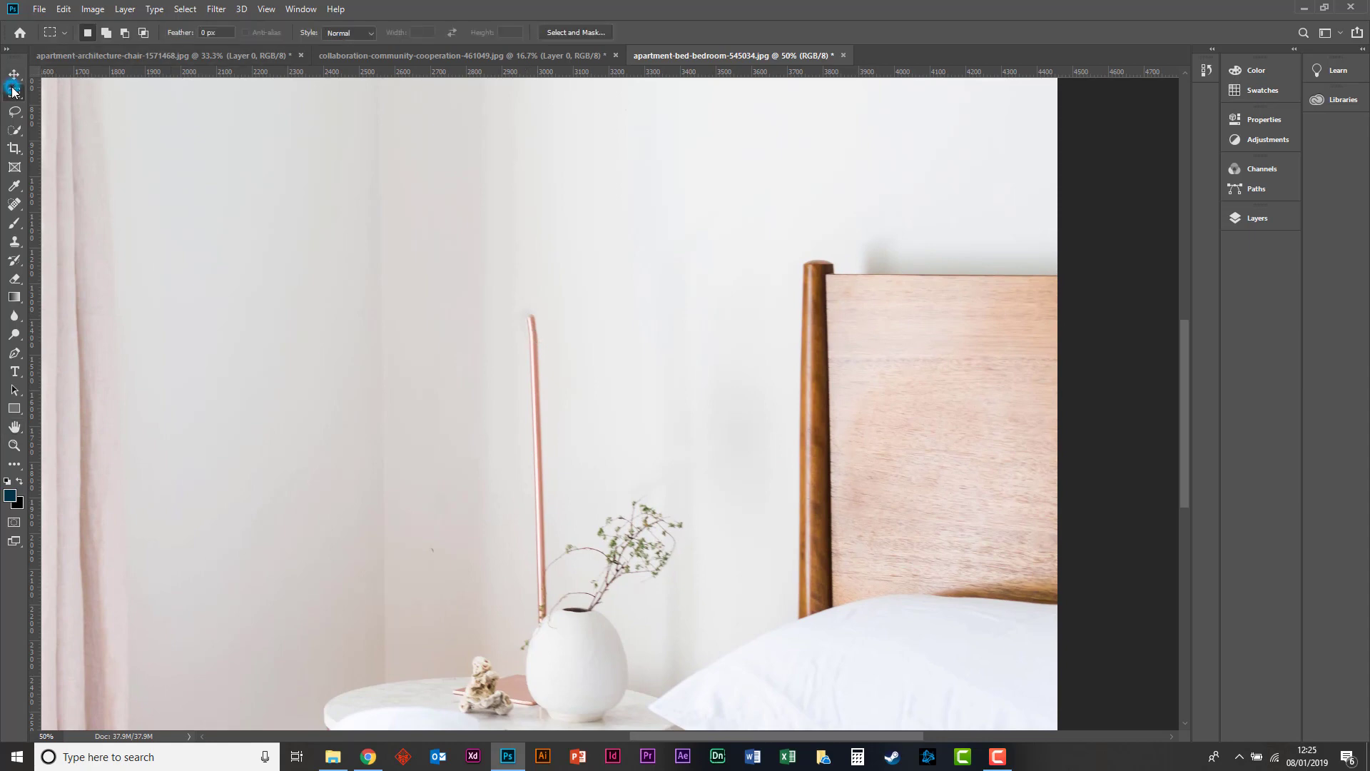
{"action": "left_click_drag", "start_coordinate": [500, 273], "coordinate": [565, 350]}
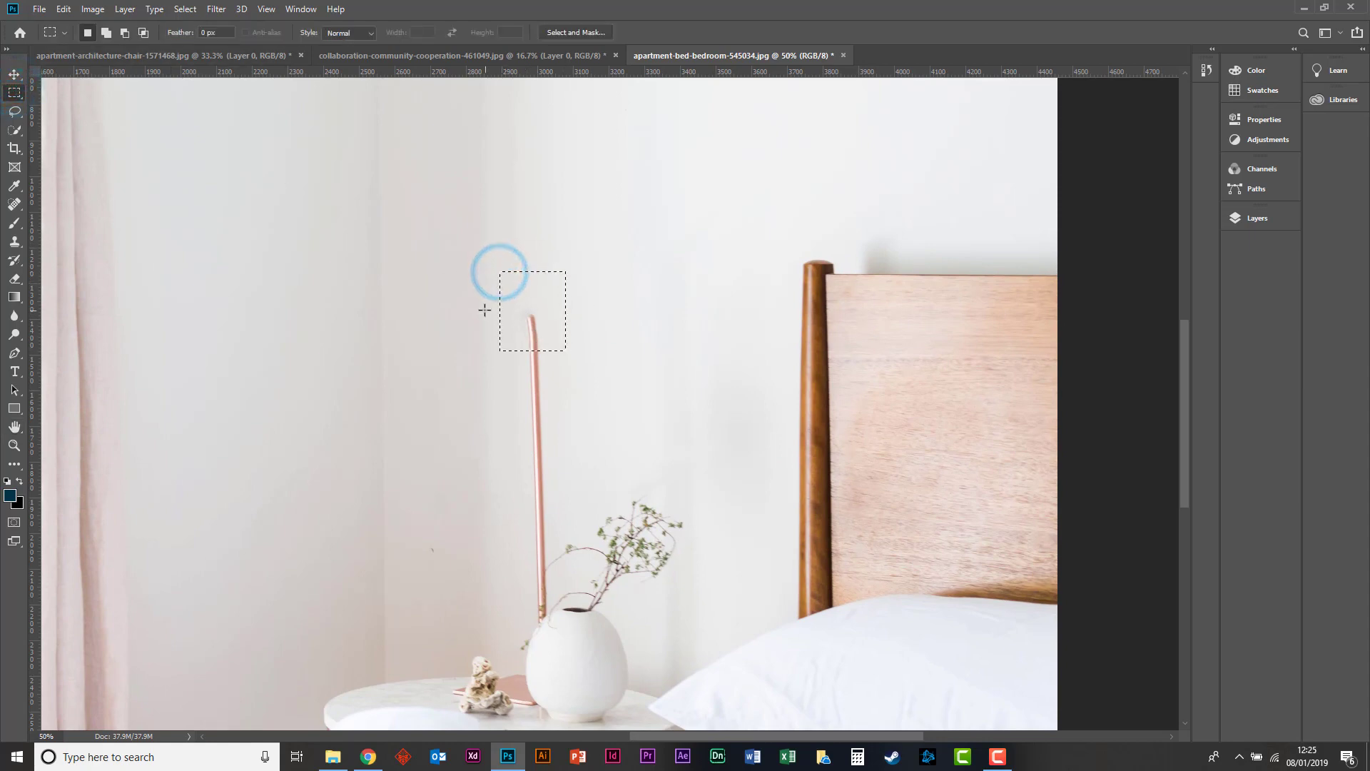
{"action": "right_click", "coordinate": [521, 289]}
{"action": "left_click", "coordinate": [550, 459]}
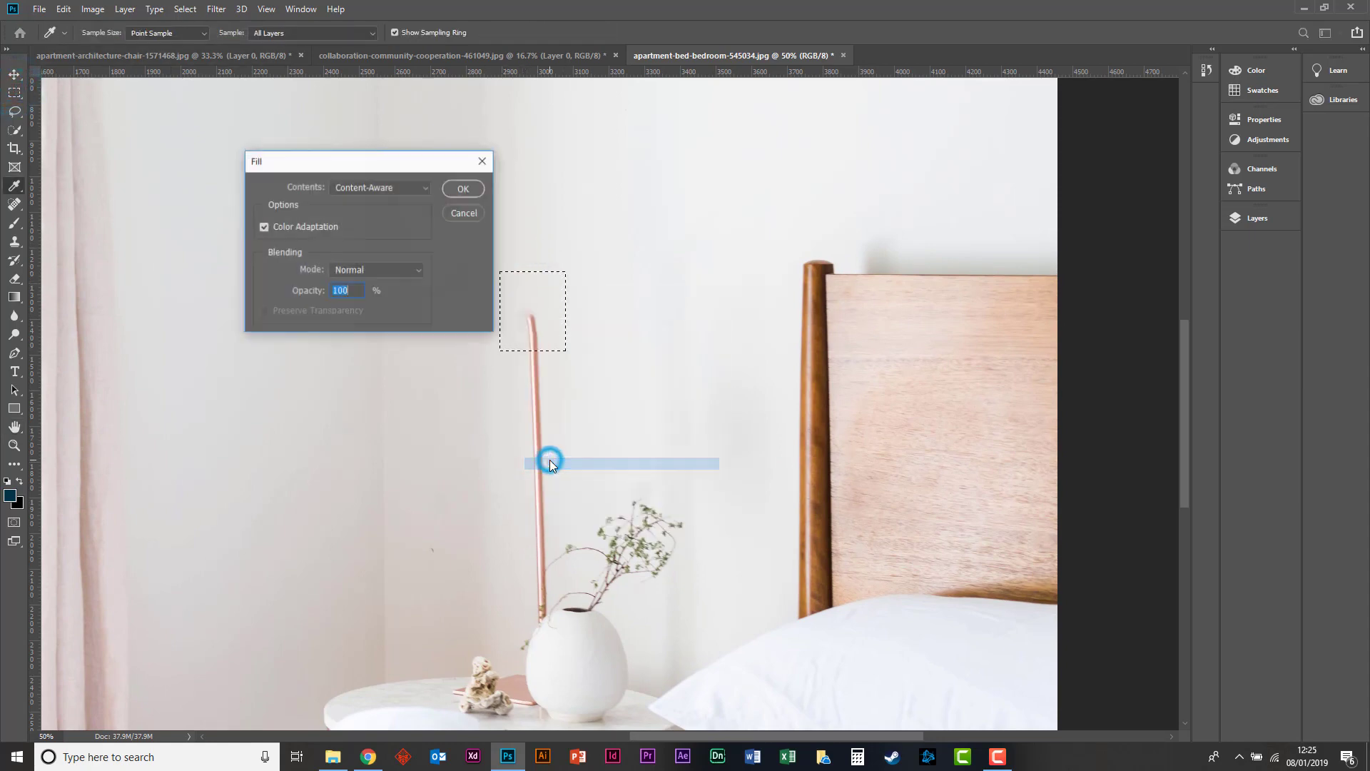
{"action": "key", "text": "Return"}
{"action": "left_click", "coordinate": [447, 230]}
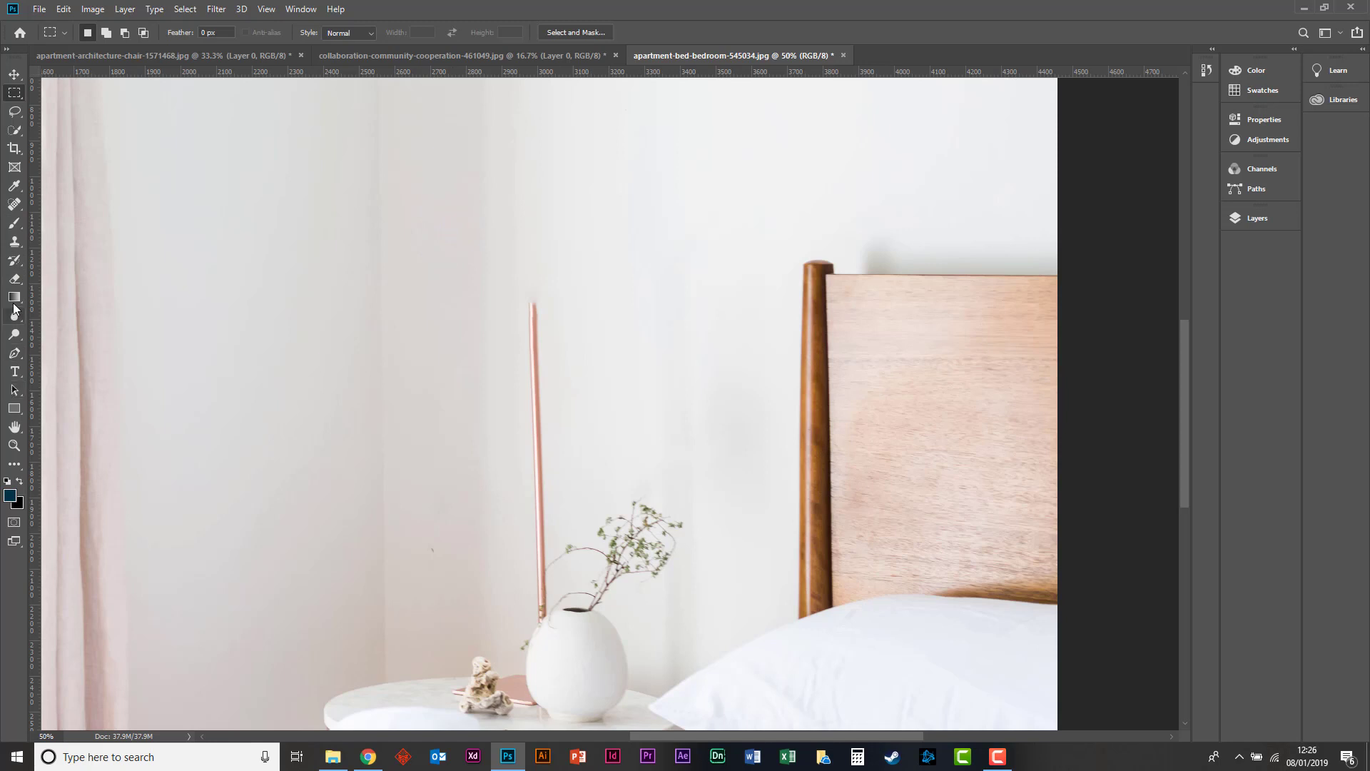
Reshape the 90 px Clone Stamp brush into a narrow upright ellipse and try it on the lamp pole's top end.
{"action": "left_click", "coordinate": [14, 245]}
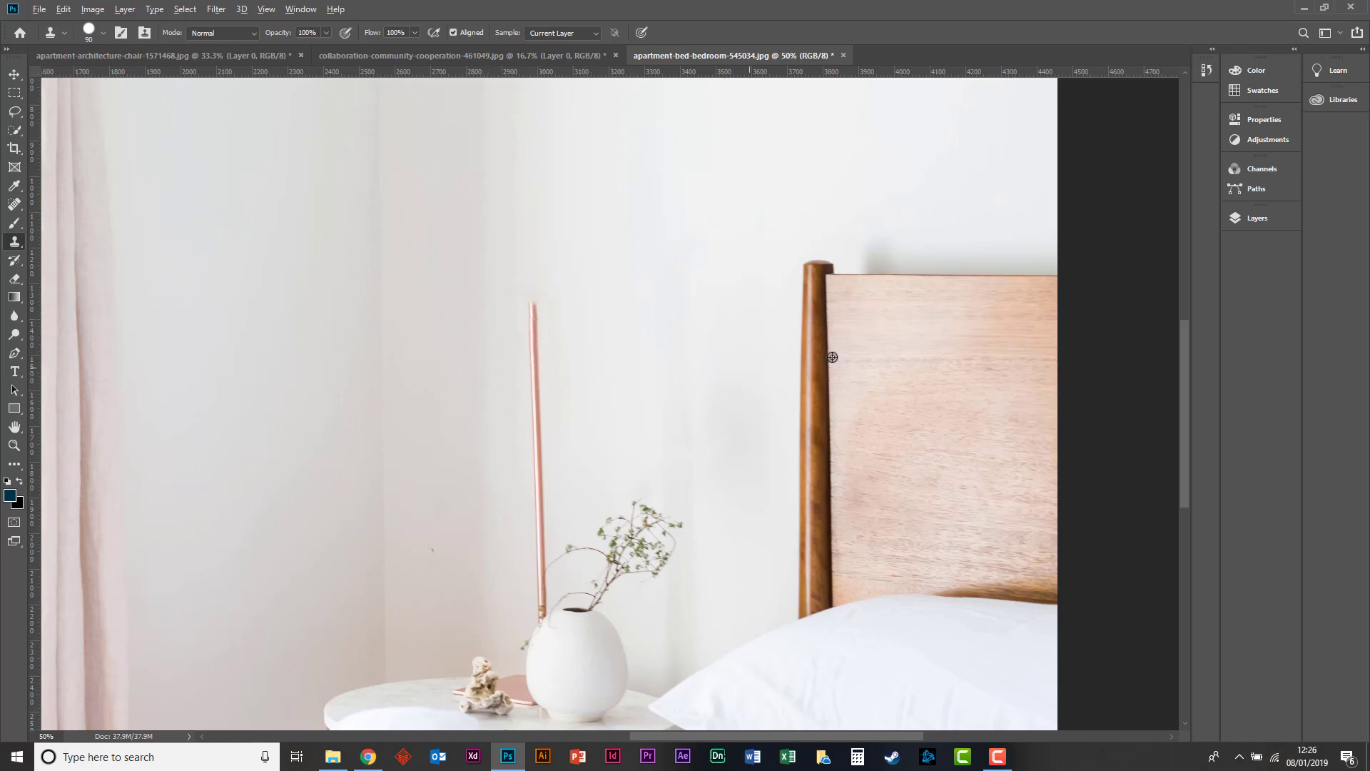
{"action": "left_click", "coordinate": [898, 310], "text": "alt"}
{"action": "left_click", "coordinate": [531, 307]}
{"action": "left_click", "coordinate": [86, 30]}
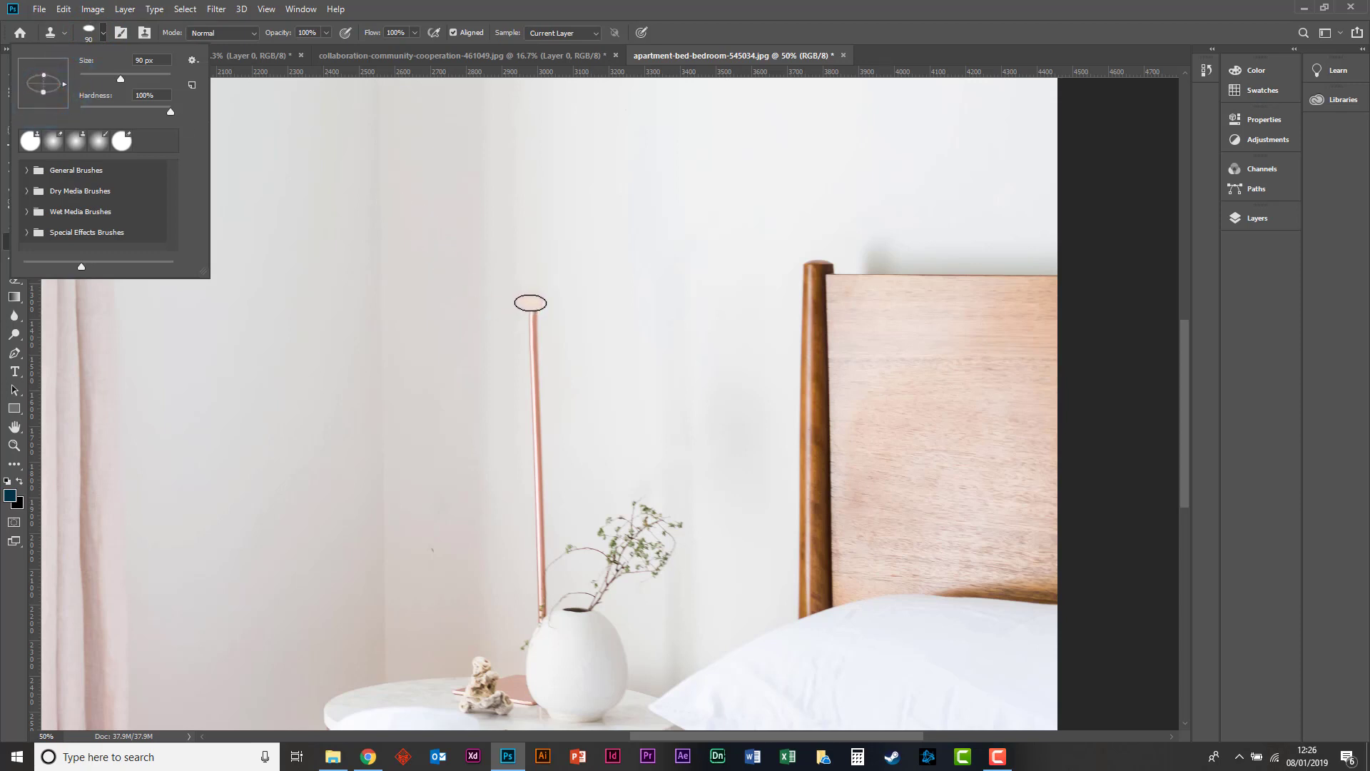
{"action": "left_click_drag", "start_coordinate": [64, 84], "coordinate": [40, 93]}
{"action": "left_click_drag", "start_coordinate": [35, 83], "coordinate": [37, 84]}
{"action": "left_click", "coordinate": [532, 311]}
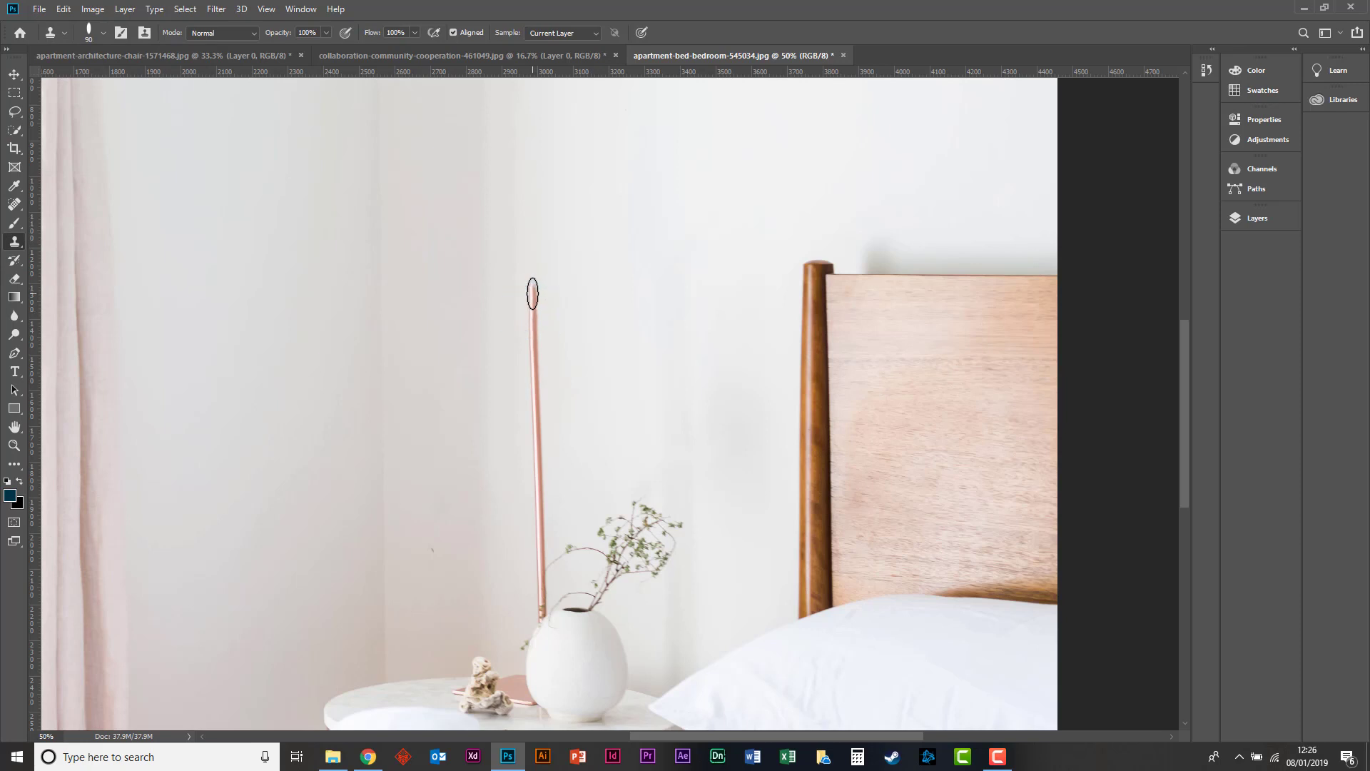
{"action": "left_click", "coordinate": [533, 294]}
Widen the Clone Stamp tip into a fuller upright ellipse and clone the pole's top end slightly higher.
{"action": "key", "text": "ctrl+plus"}
{"action": "key", "text": "ctrl+plus"}
{"action": "key", "text": "space"}
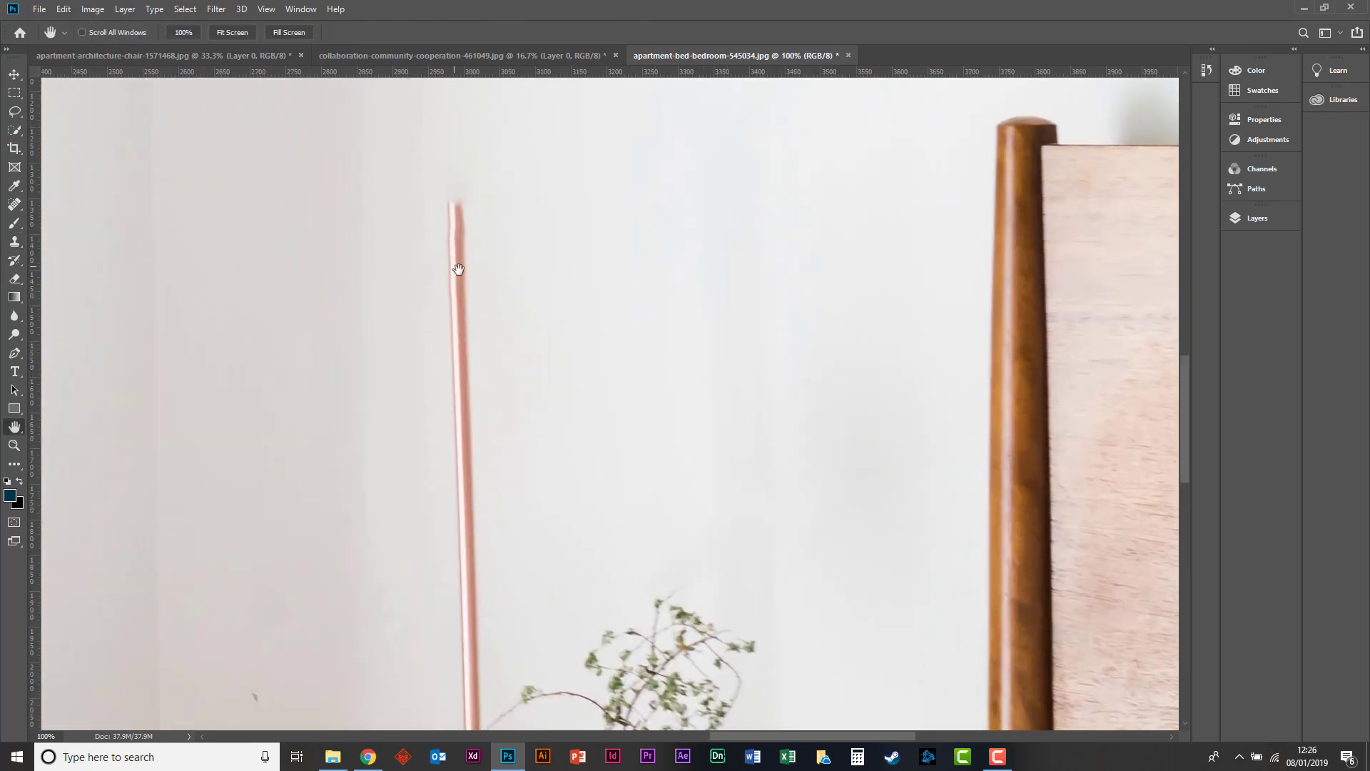
{"action": "left_click_drag", "start_coordinate": [519, 291], "coordinate": [610, 444]}
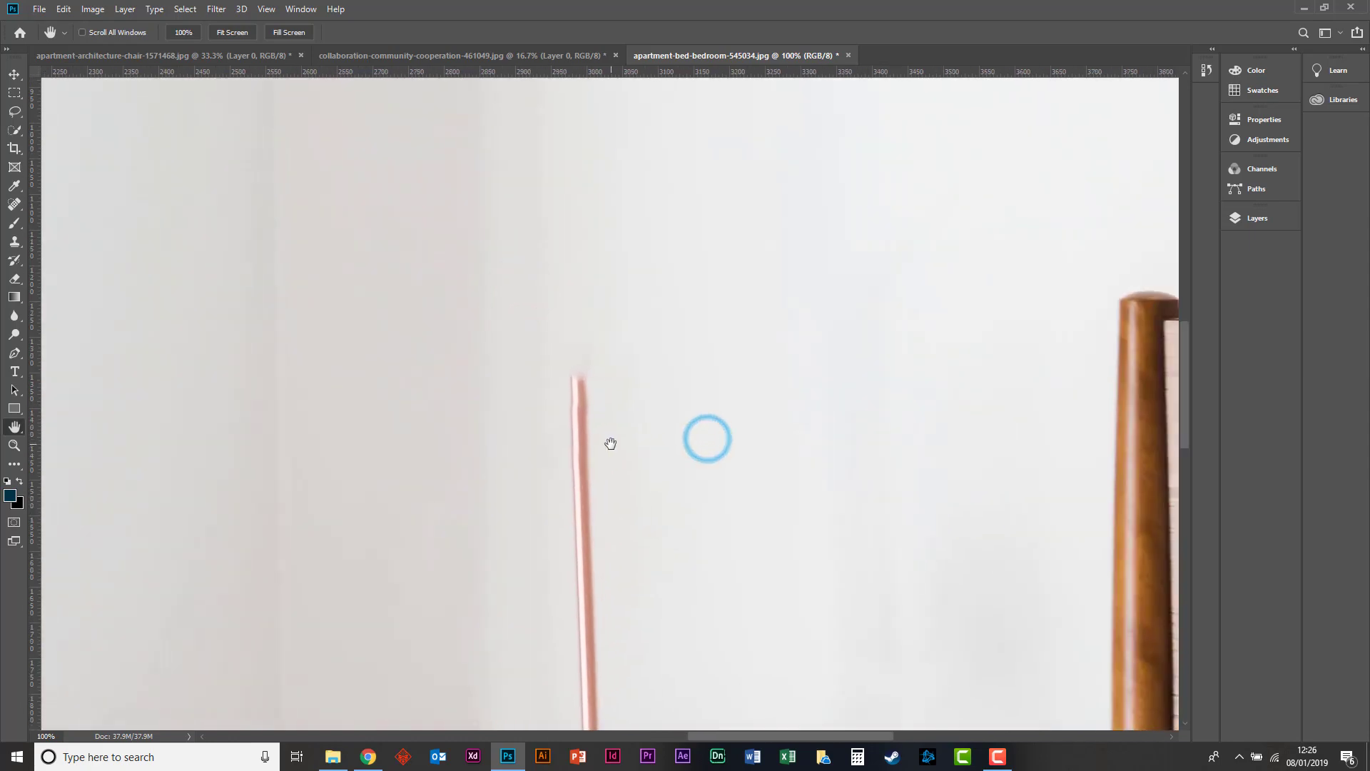
{"action": "key", "text": "v"}
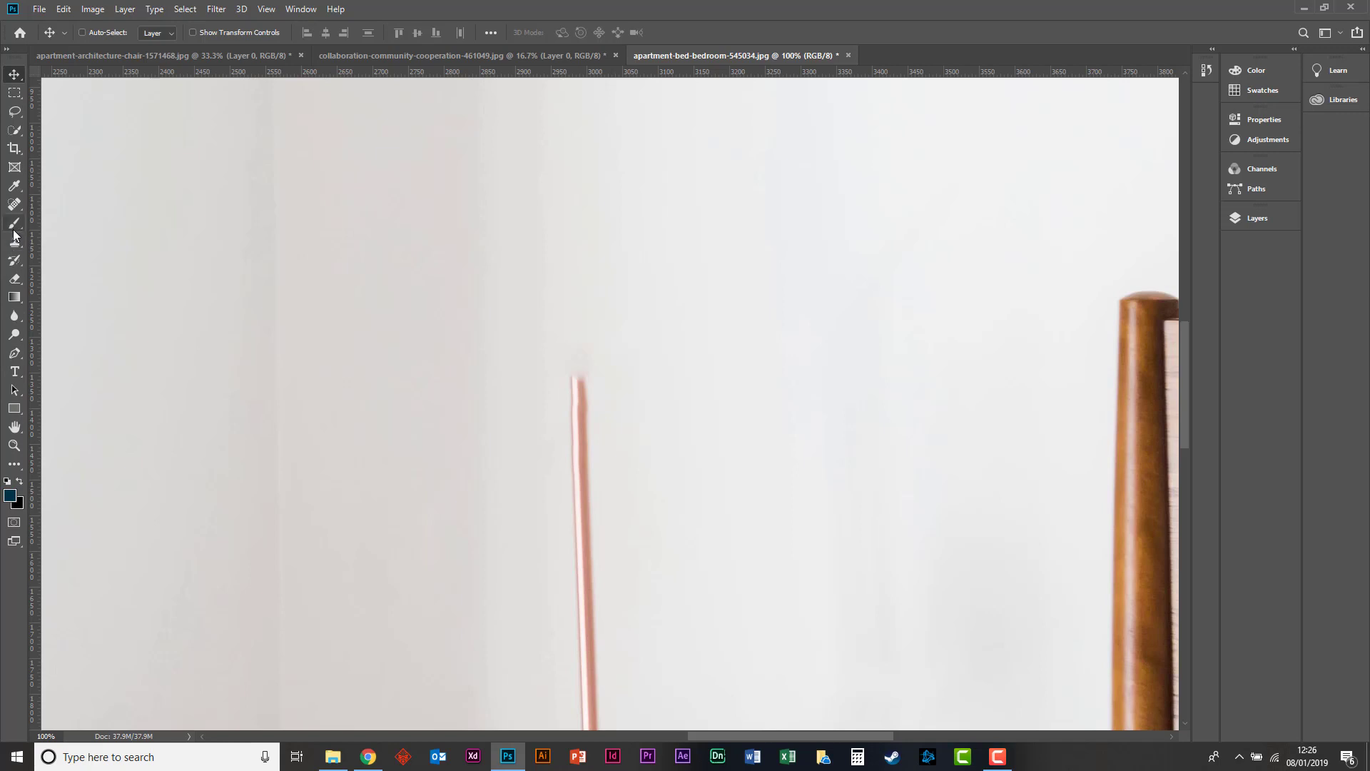
{"action": "left_click", "coordinate": [14, 205]}
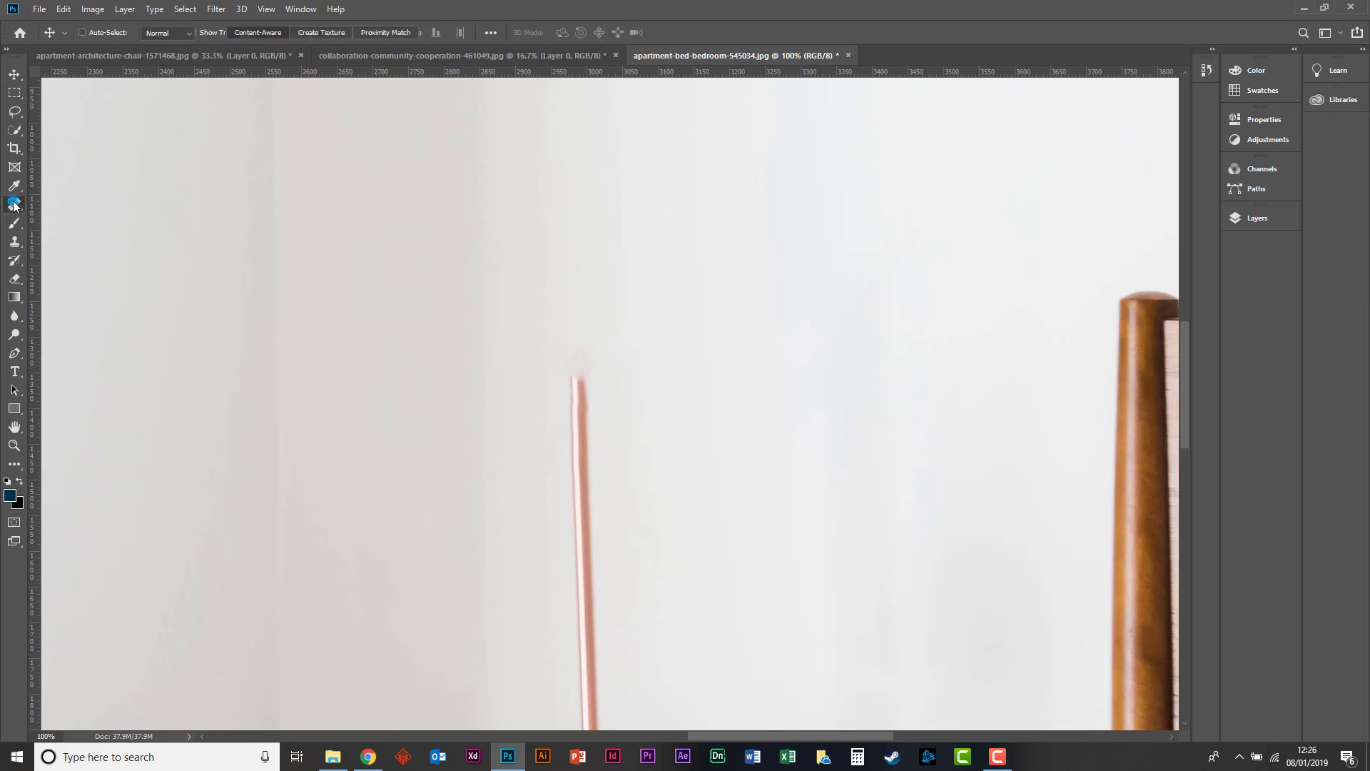
{"action": "left_click", "coordinate": [14, 243]}
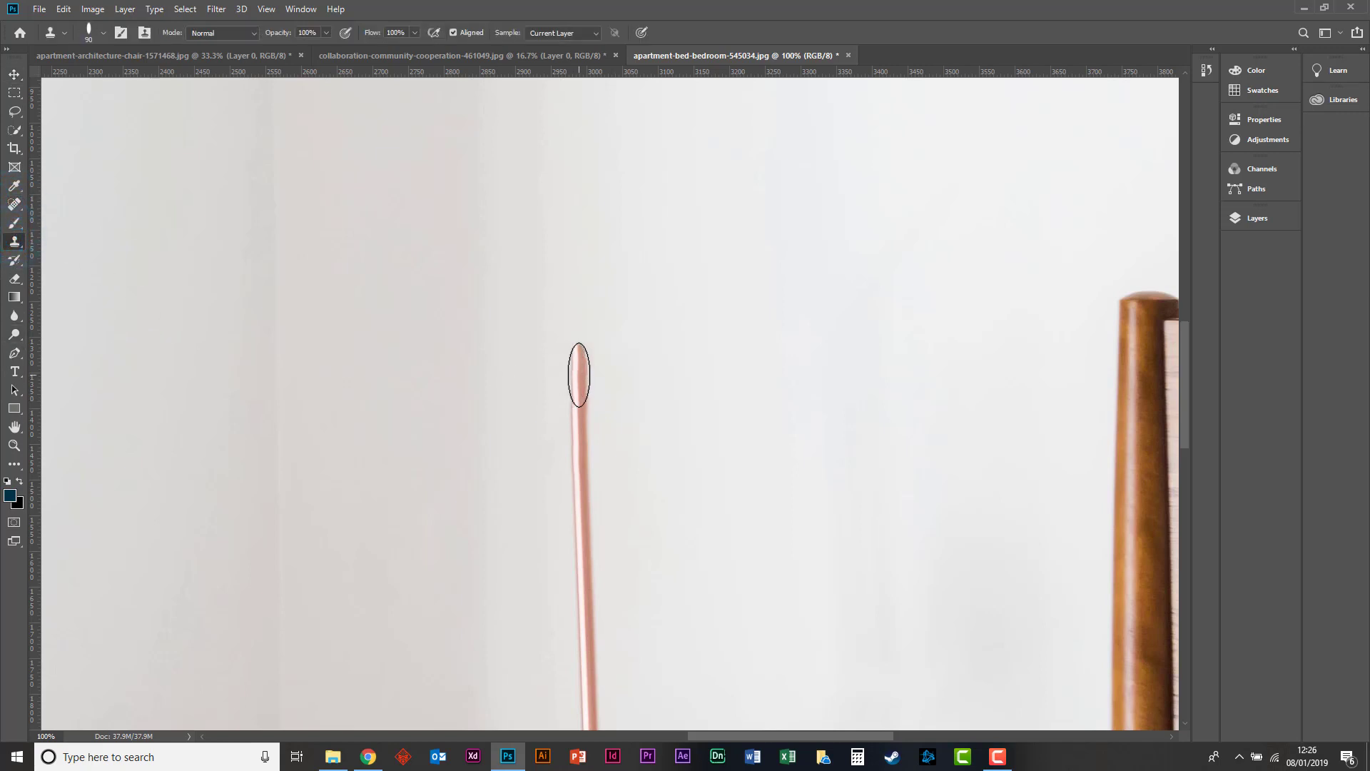
{"action": "left_click", "coordinate": [578, 374]}
{"action": "left_click", "coordinate": [53, 32]}
{"action": "left_click", "coordinate": [56, 30]}
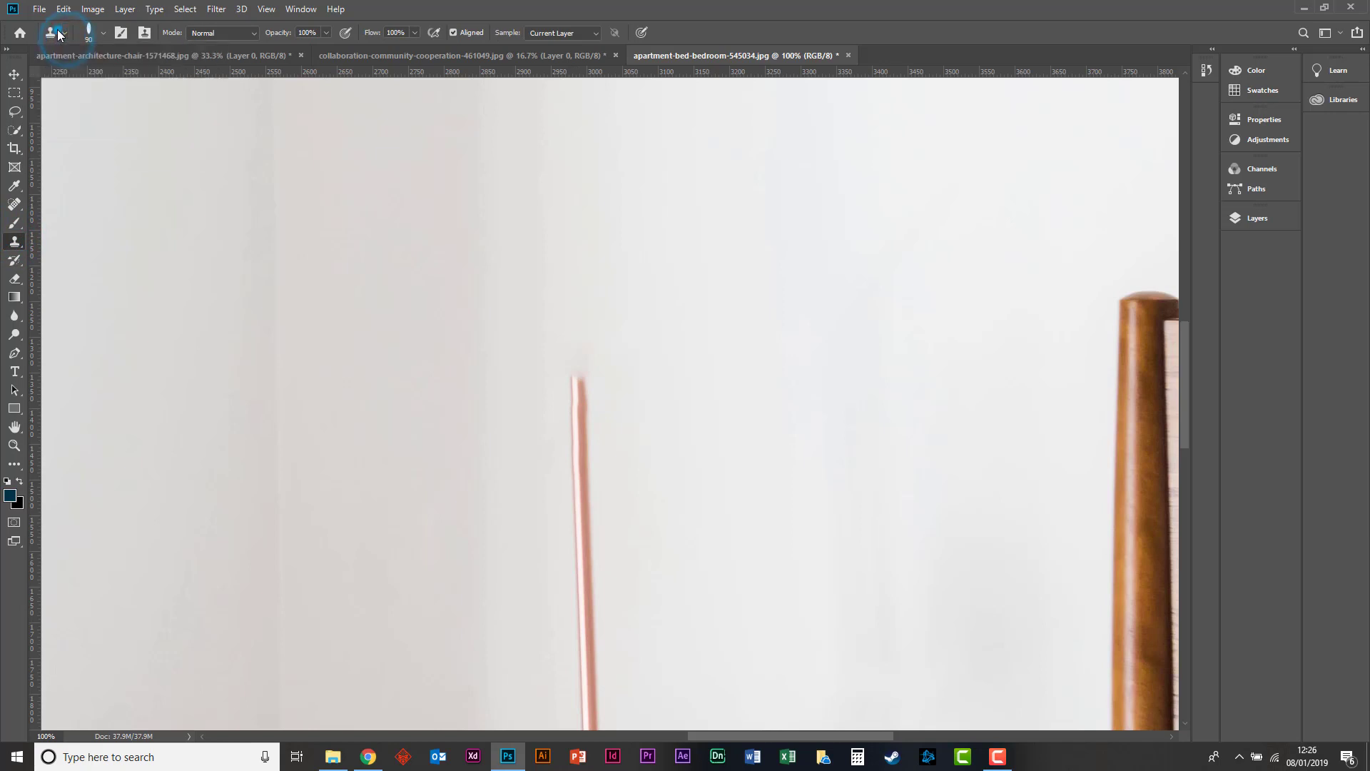
{"action": "left_click", "coordinate": [56, 32]}
{"action": "left_click", "coordinate": [55, 32]}
{"action": "left_click", "coordinate": [103, 33]}
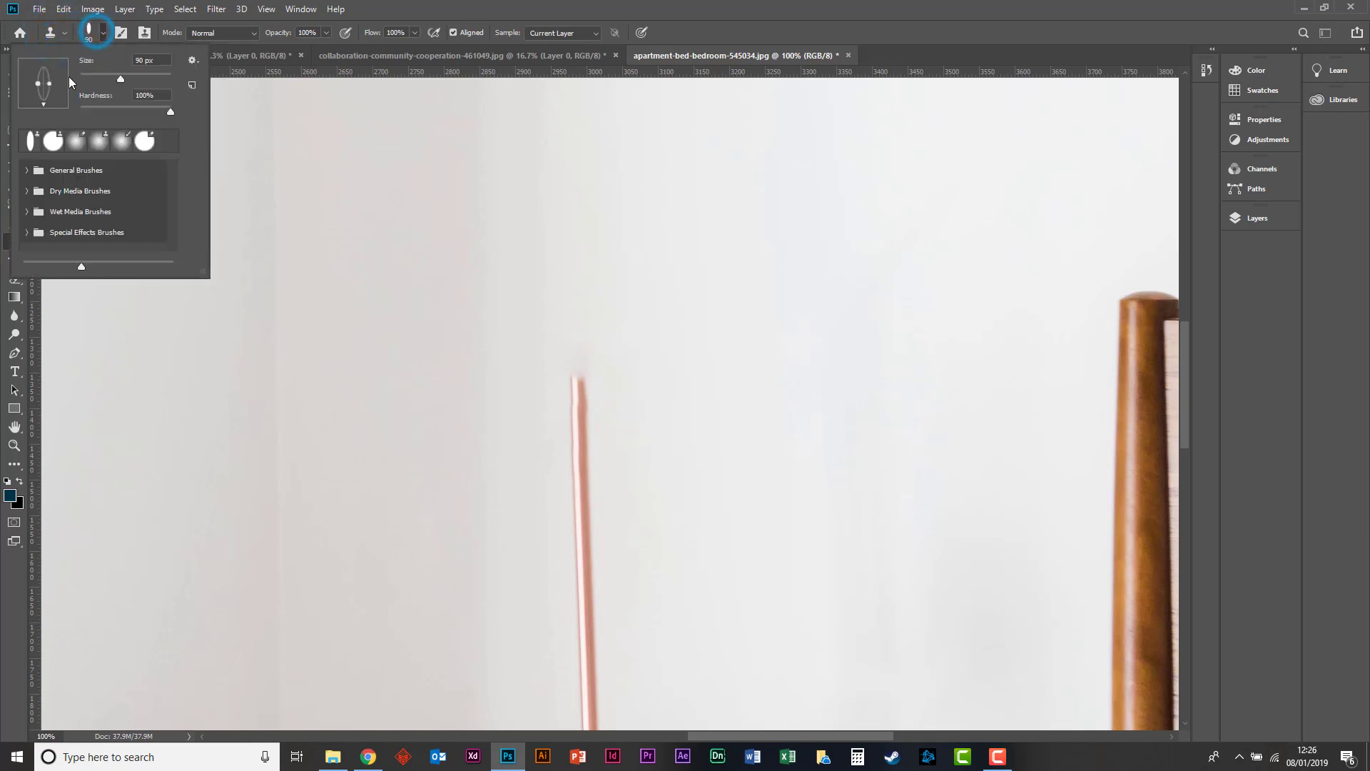
{"action": "left_click_drag", "start_coordinate": [58, 84], "coordinate": [54, 84]}
{"action": "left_click", "coordinate": [103, 35]}
{"action": "left_click", "coordinate": [104, 35]}
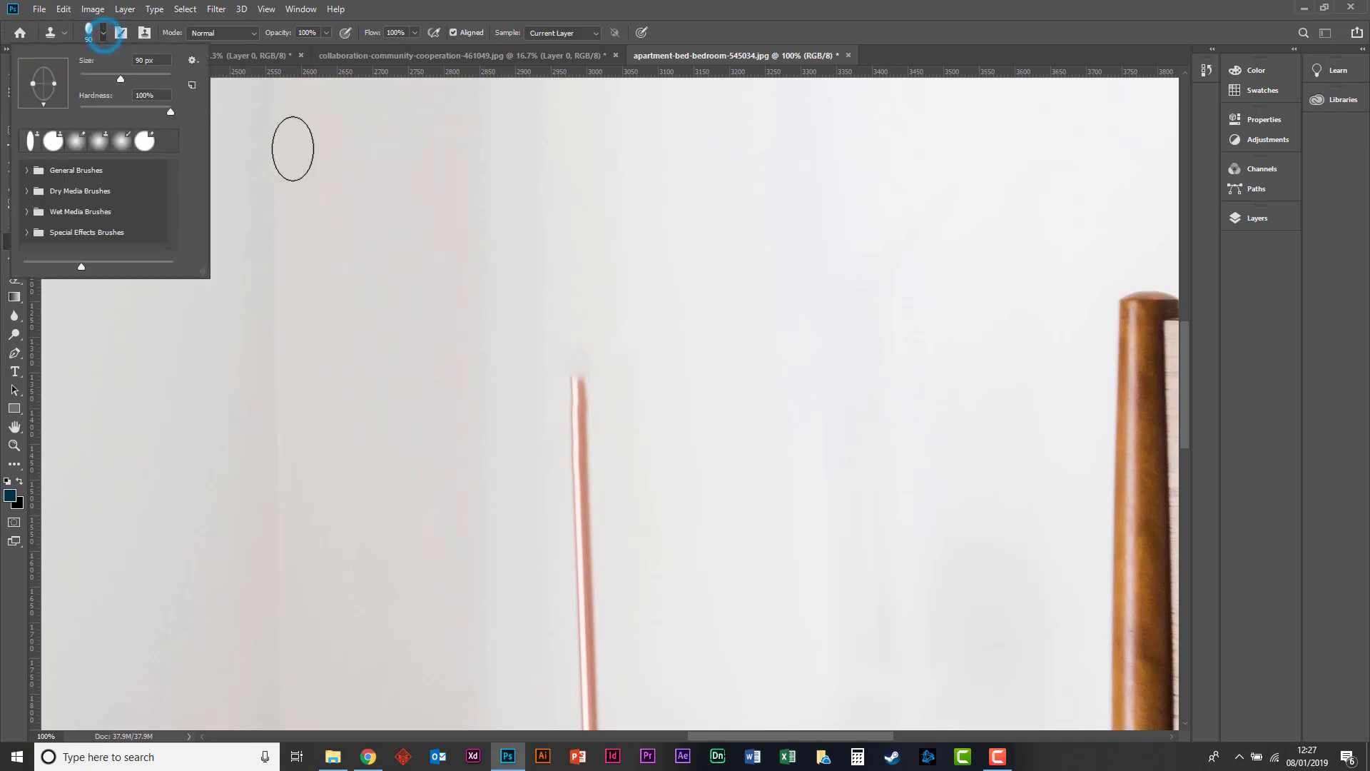
{"action": "left_click", "coordinate": [102, 35]}
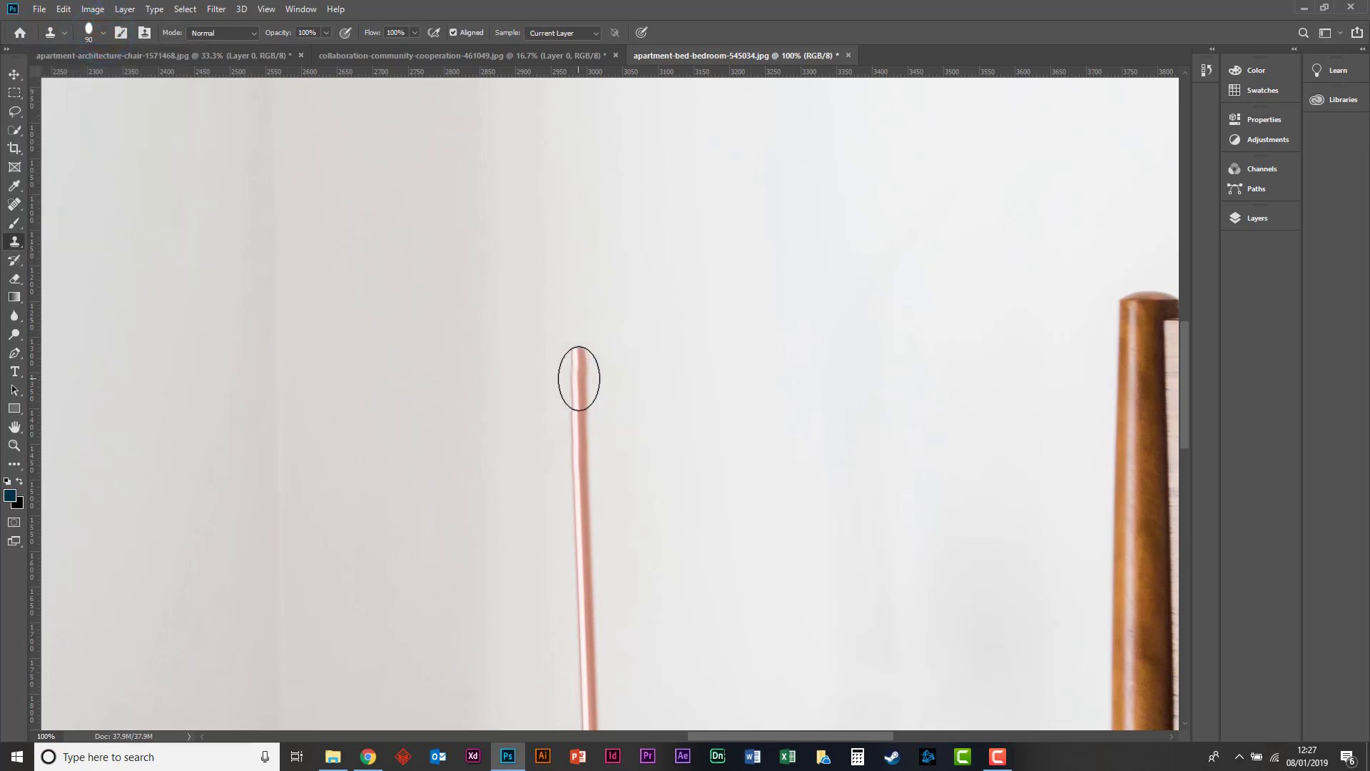
{"action": "mouse_move", "coordinate": [578, 378]}
{"action": "left_mouse_down"}
{"action": "mouse_move", "coordinate": [579, 449]}
{"action": "mouse_move", "coordinate": [577, 356]}
{"action": "left_mouse_up"}
{"action": "left_click", "coordinate": [577, 357]}
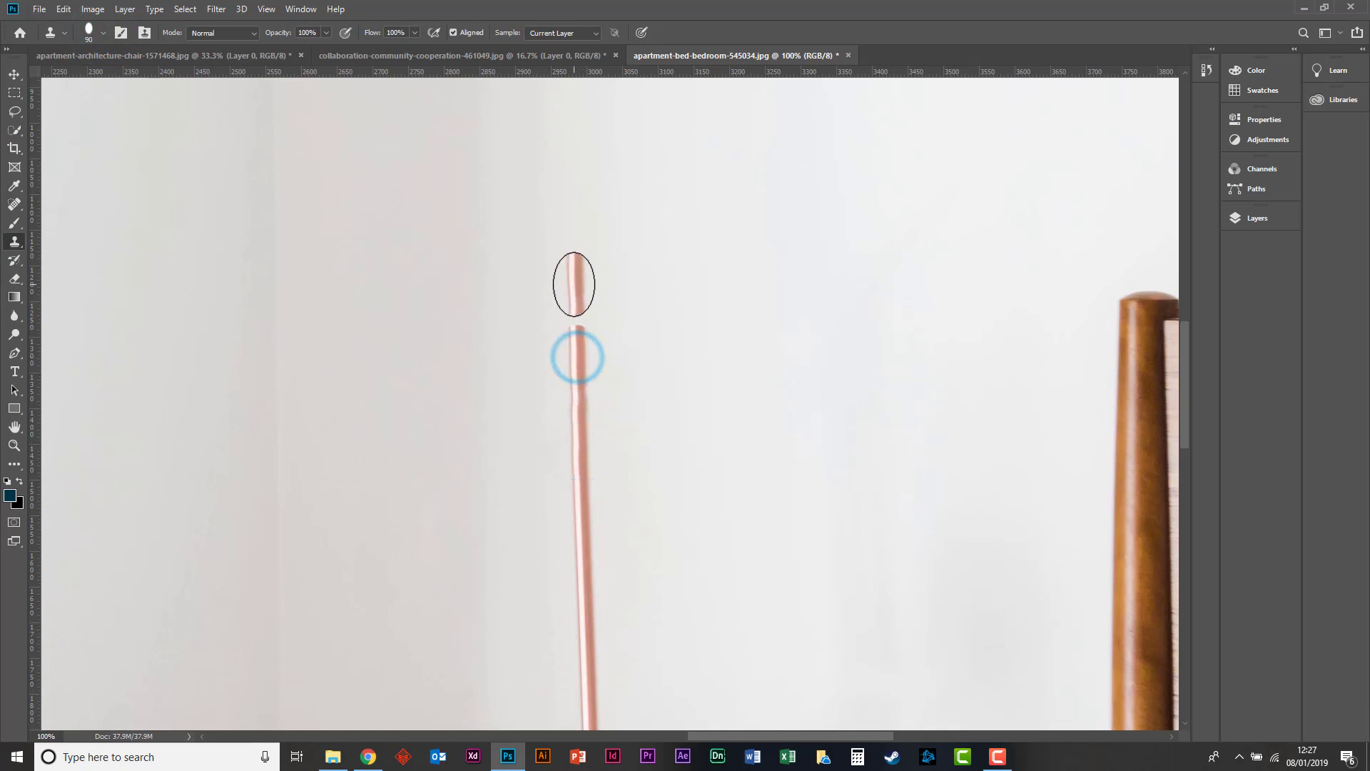
Try extending the lamp pole further upward with Clone Stamp strokes sampled from its top, undoing each attempt.
{"action": "left_click", "coordinate": [574, 375]}
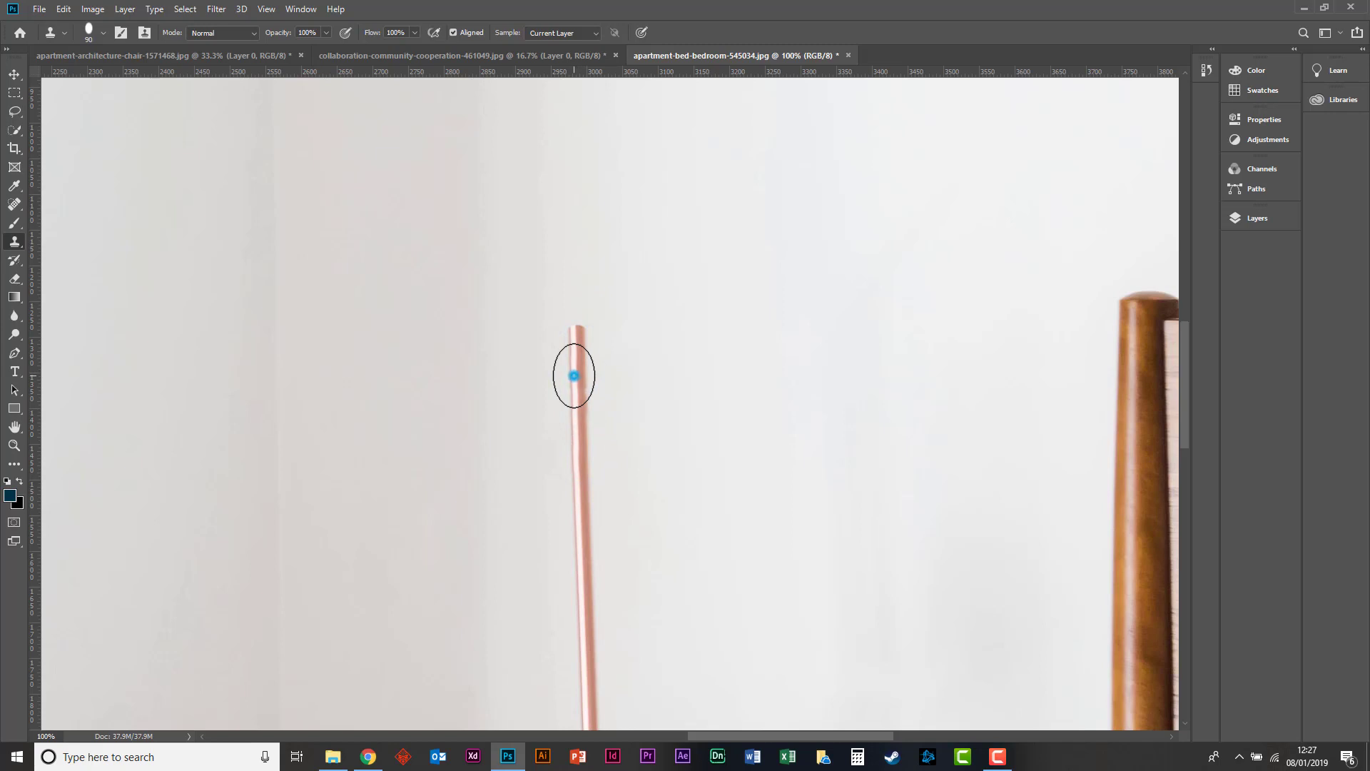
{"action": "left_click", "coordinate": [578, 363], "text": "alt"}
{"action": "left_click_drag", "start_coordinate": [575, 290], "coordinate": [577, 315]}
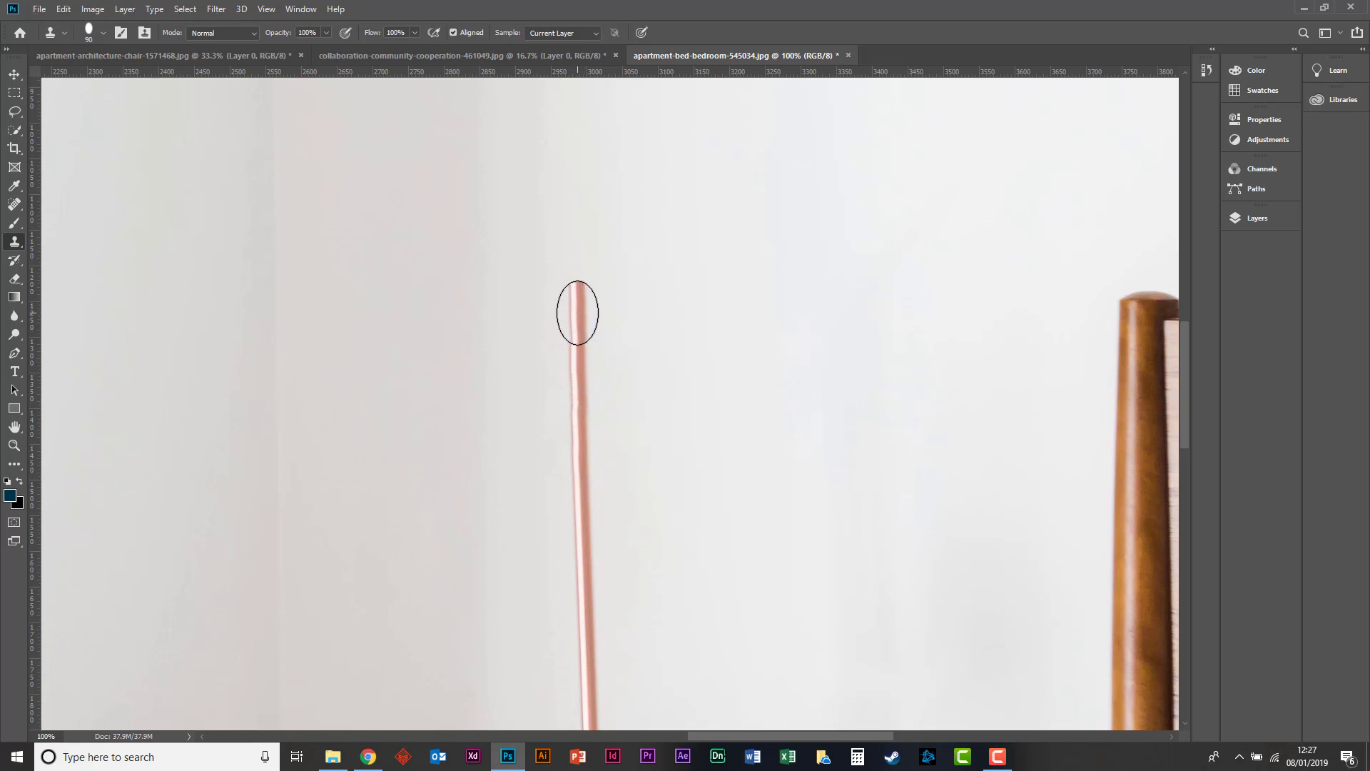
{"action": "key", "text": "ctrl+z"}
{"action": "left_click", "coordinate": [573, 325]}
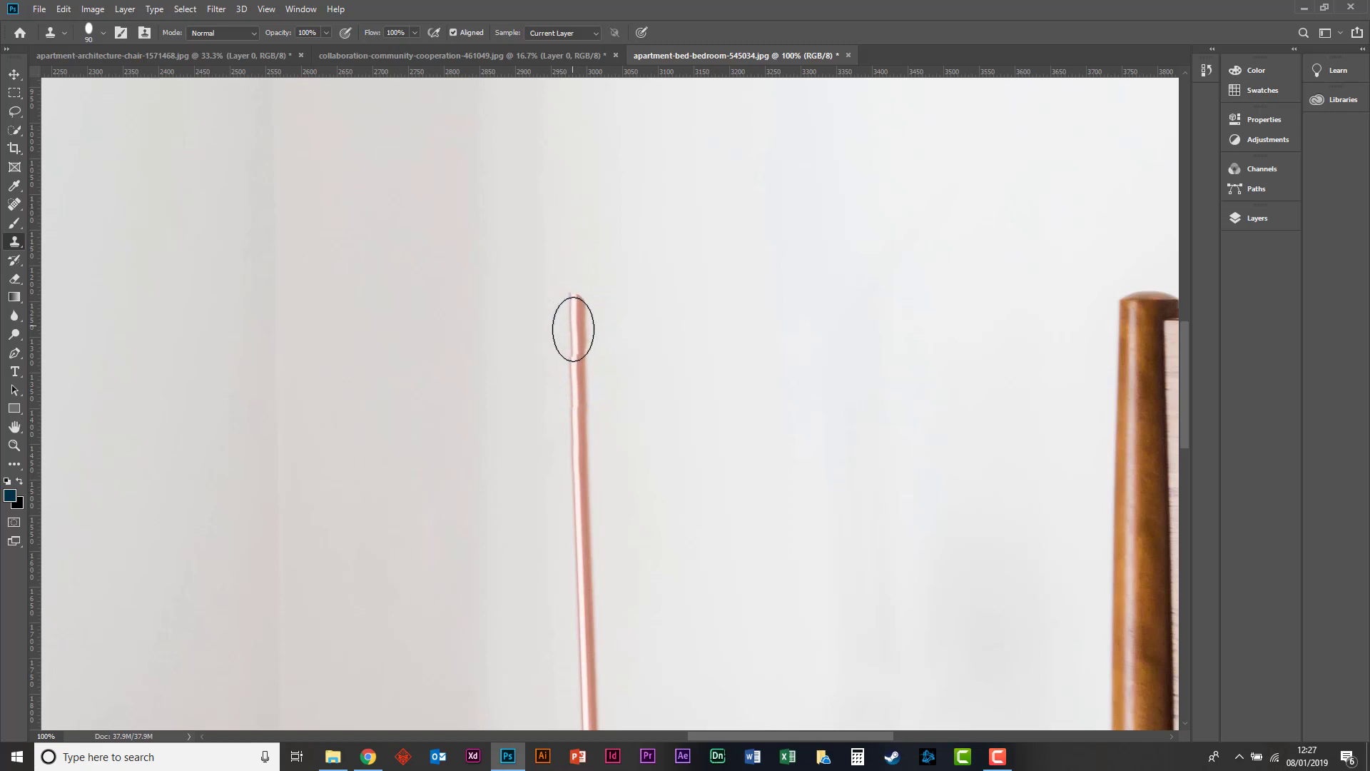
{"action": "key", "text": "ctrl+z"}
{"action": "left_click", "coordinate": [576, 335]}
{"action": "key", "text": "ctrl+z"}
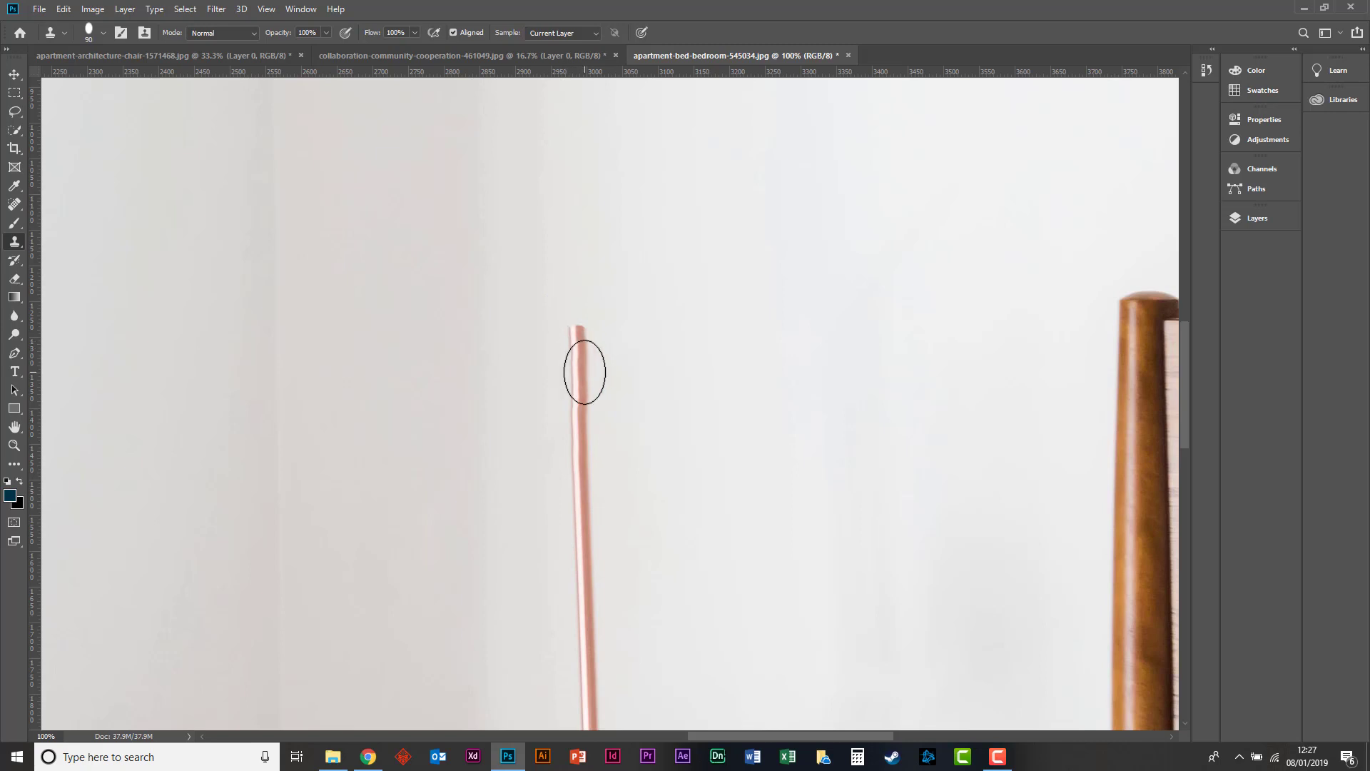
Examine the cloned top of the lamp pole and the whole bedroom photo at several zoom levels.
{"action": "scroll", "coordinate": [540, 692], "scroll_direction": "down", "scroll_amount": 3}
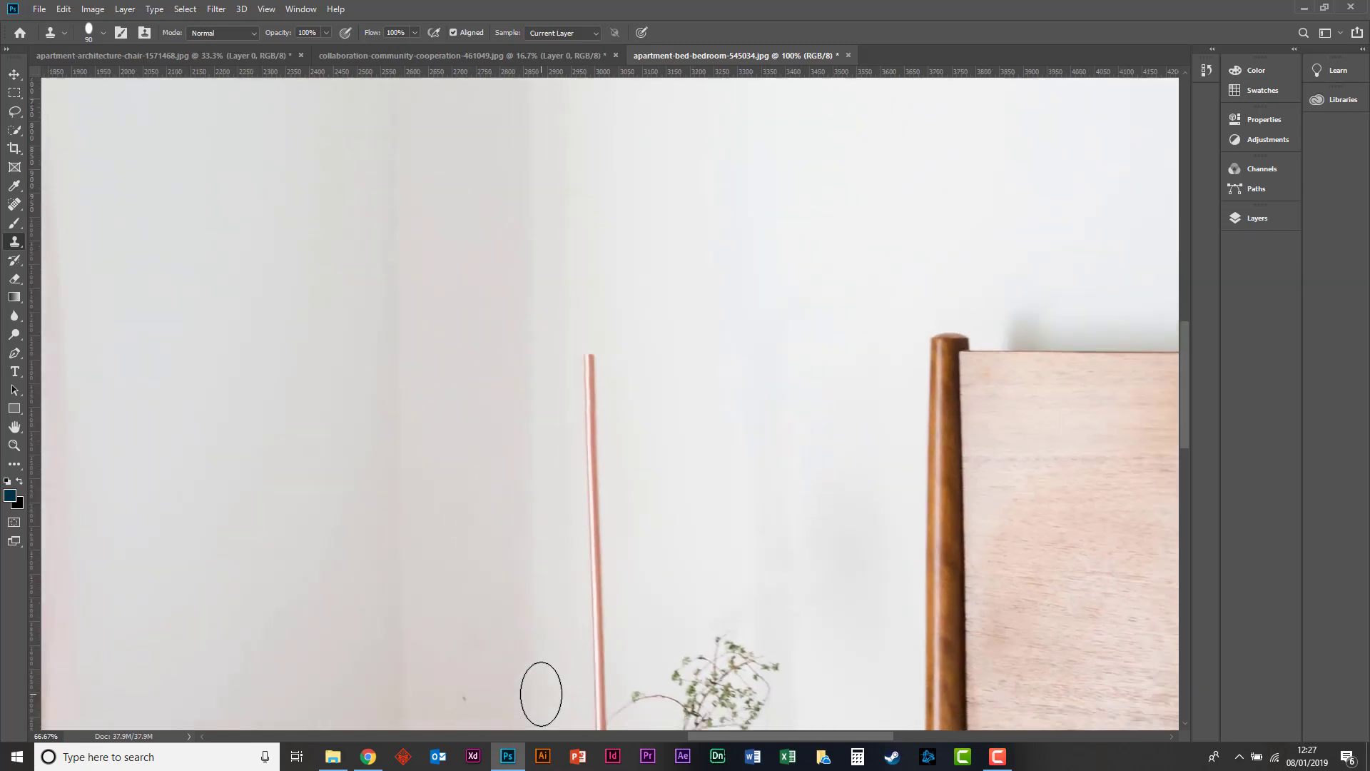
{"action": "scroll", "coordinate": [541, 693], "scroll_direction": "up", "scroll_amount": 1}
{"action": "scroll", "coordinate": [540, 694], "scroll_direction": "down", "scroll_amount": 2}
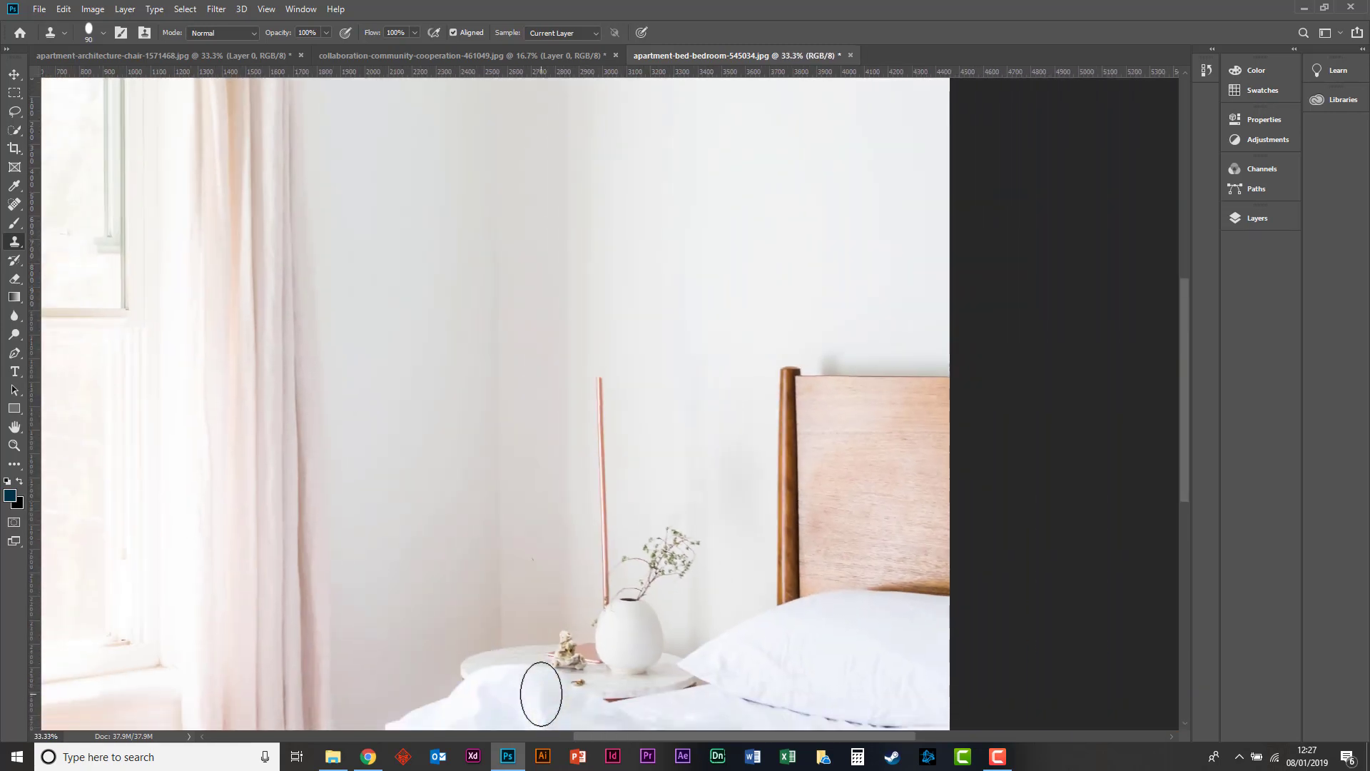
{"action": "scroll", "coordinate": [541, 693], "scroll_direction": "up", "scroll_amount": 3}
{"action": "scroll", "coordinate": [541, 693], "scroll_direction": "down", "scroll_amount": 1}
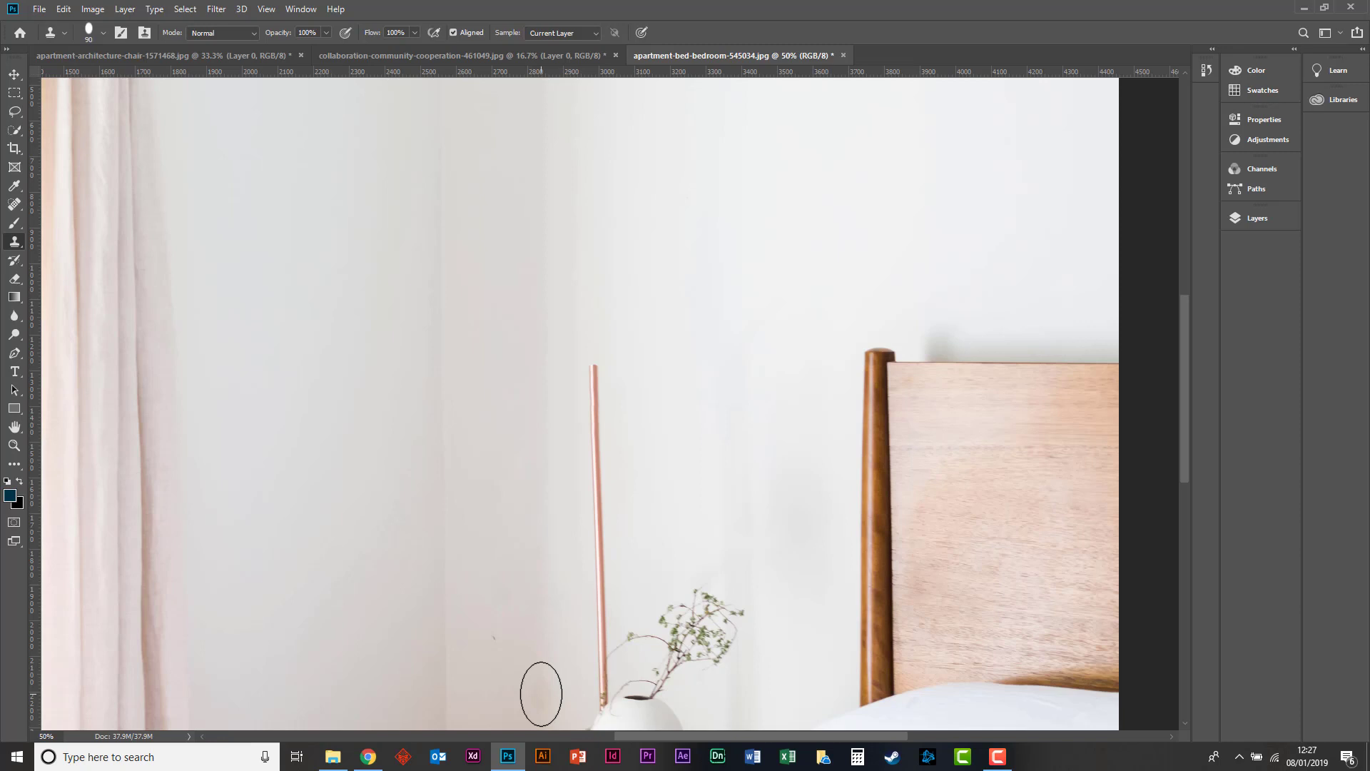
{"action": "key", "text": "ctrl+minus"}
{"action": "key", "text": "ctrl+minus"}
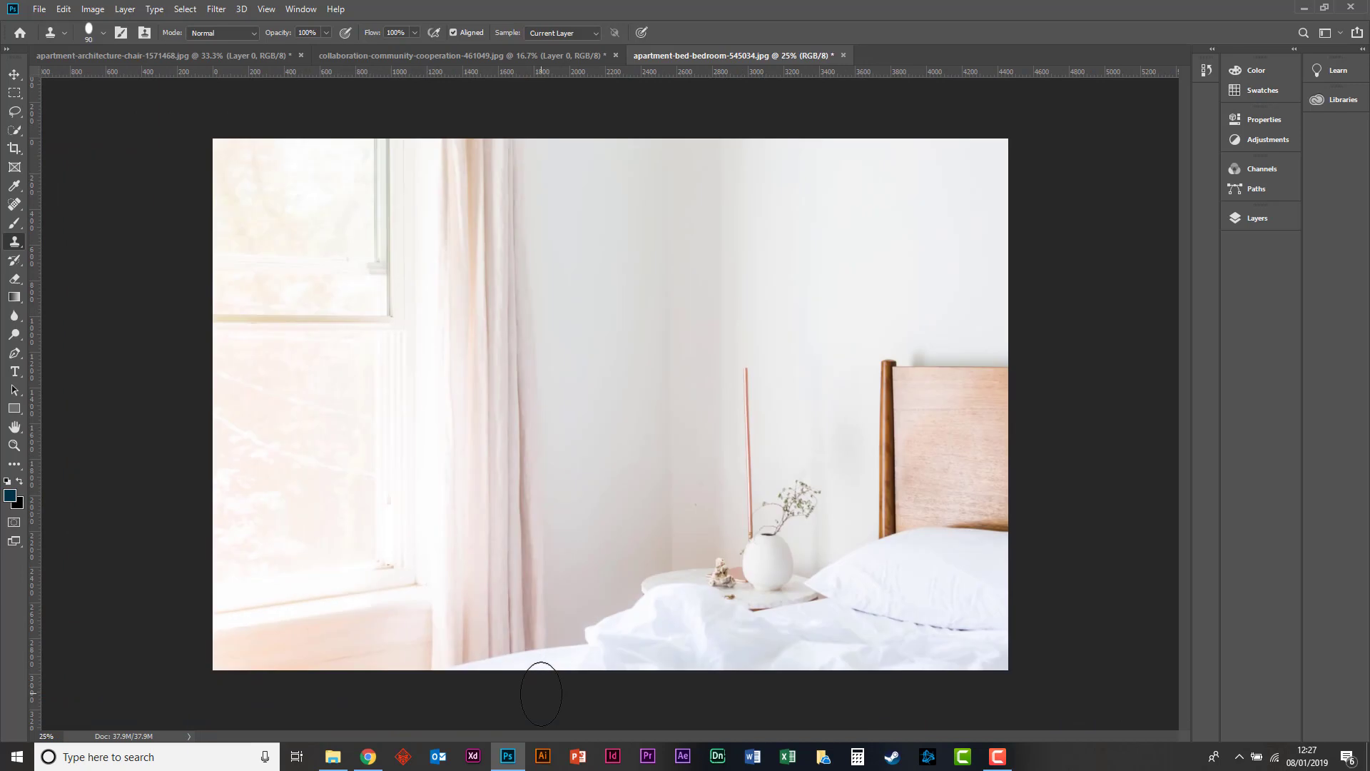
{"action": "key", "text": "ctrl+plus"}
{"action": "key", "text": "ctrl+plus"}
{"action": "key", "text": "ctrl+plus"}
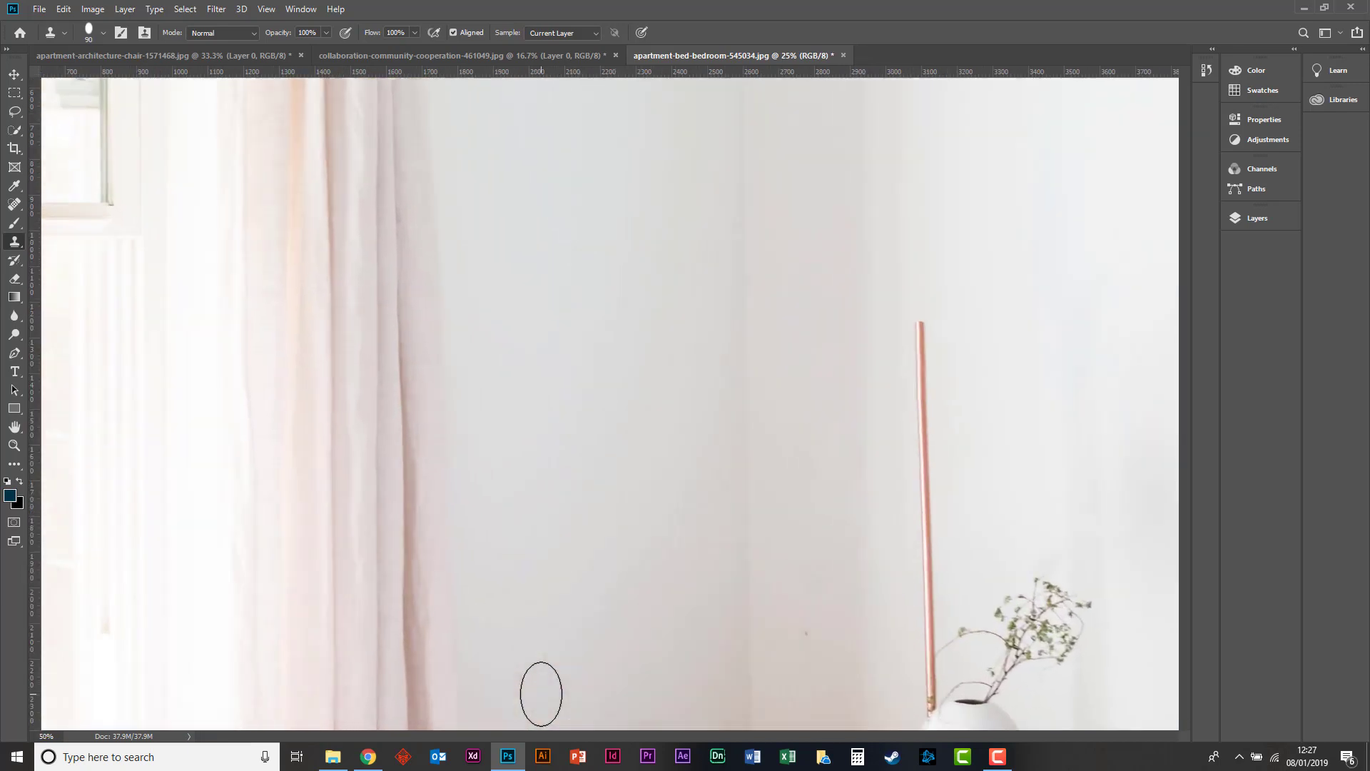
{"action": "key", "text": "space"}
{"action": "left_click_drag", "start_coordinate": [866, 394], "coordinate": [487, 430]}
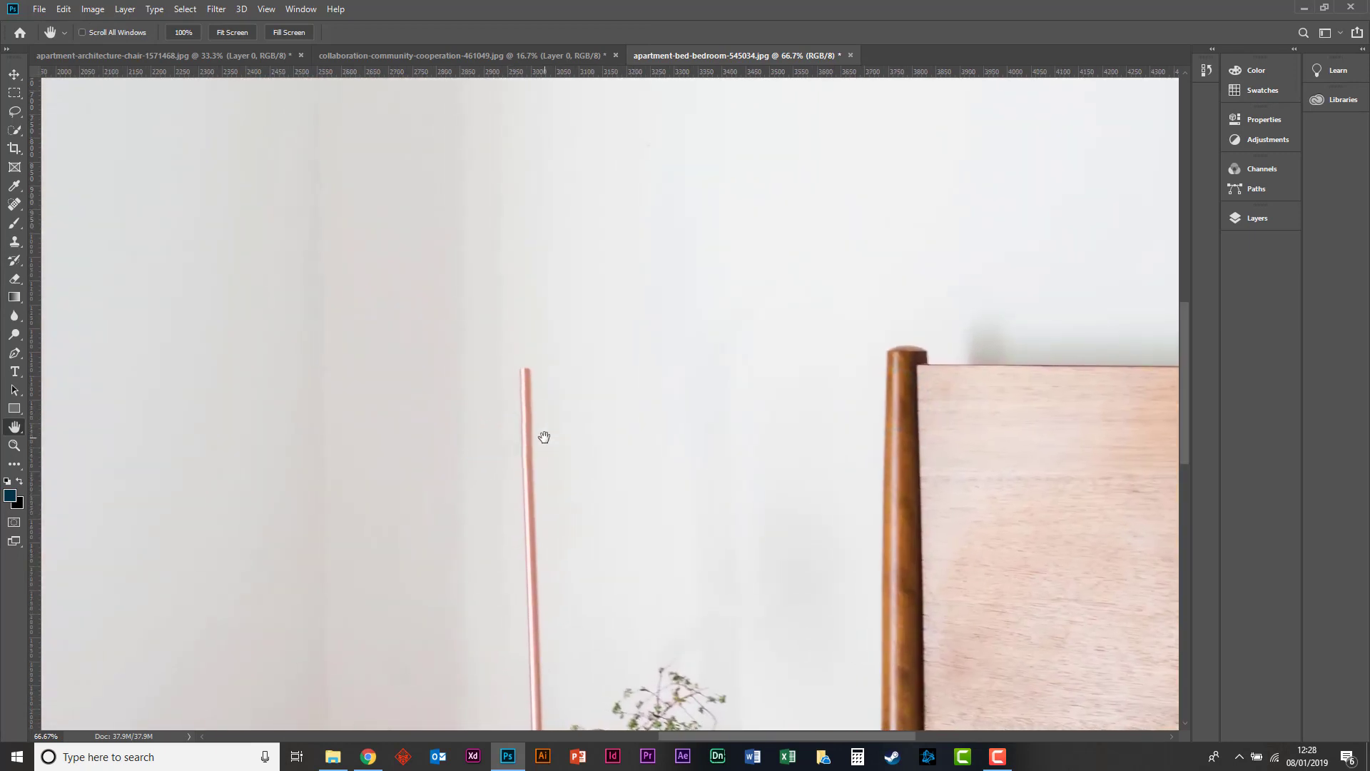
{"action": "key", "text": "ctrl+plus"}
{"action": "key", "text": "ctrl+plus"}
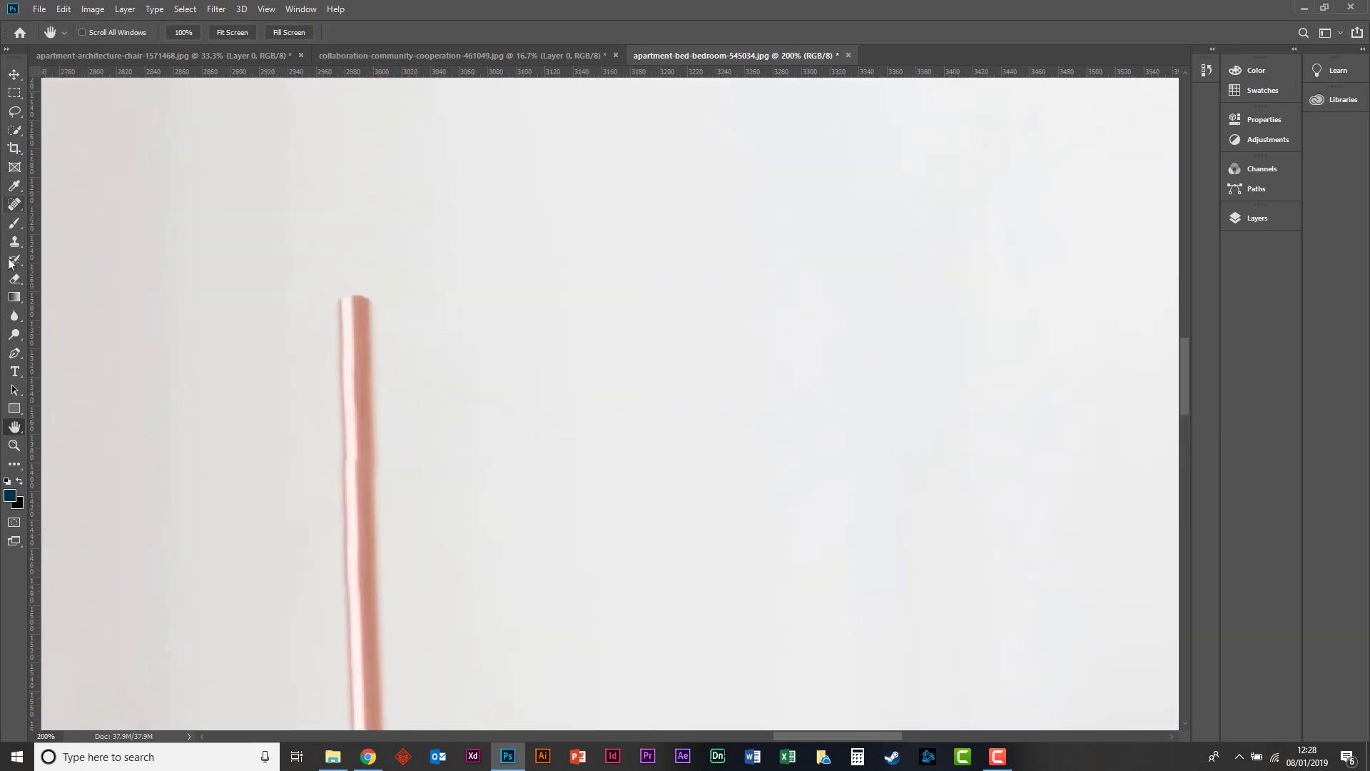
Switch to the Spot Healing Brush in Content-Aware mode, ready to work around the lamp pole.
{"action": "left_click", "coordinate": [15, 129]}
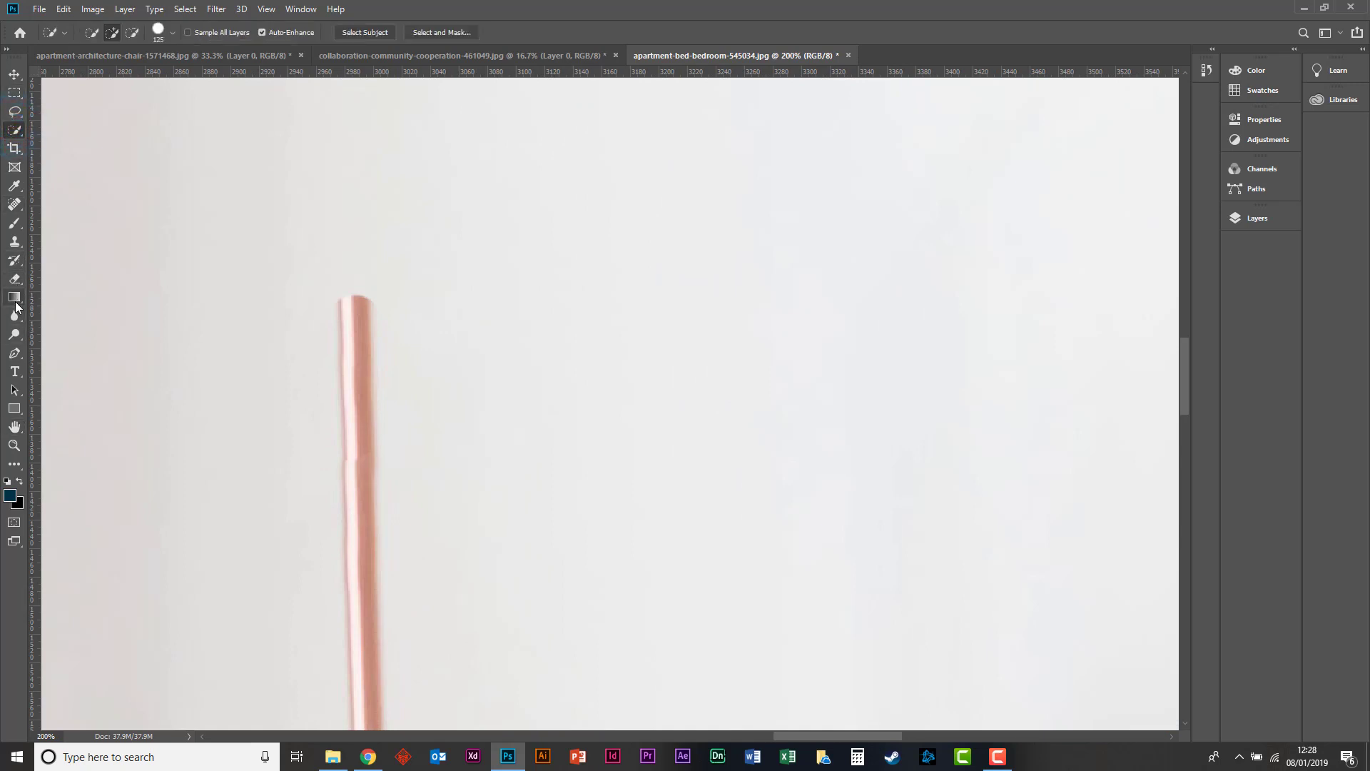
{"action": "left_click", "coordinate": [13, 205]}
{"action": "key", "text": "ctrl+minus"}
{"action": "key", "text": "ctrl+minus"}
{"action": "key", "text": "ctrl+minus"}
{"action": "key", "text": "ctrl+minus"}
{"action": "key", "text": "ctrl+minus"}
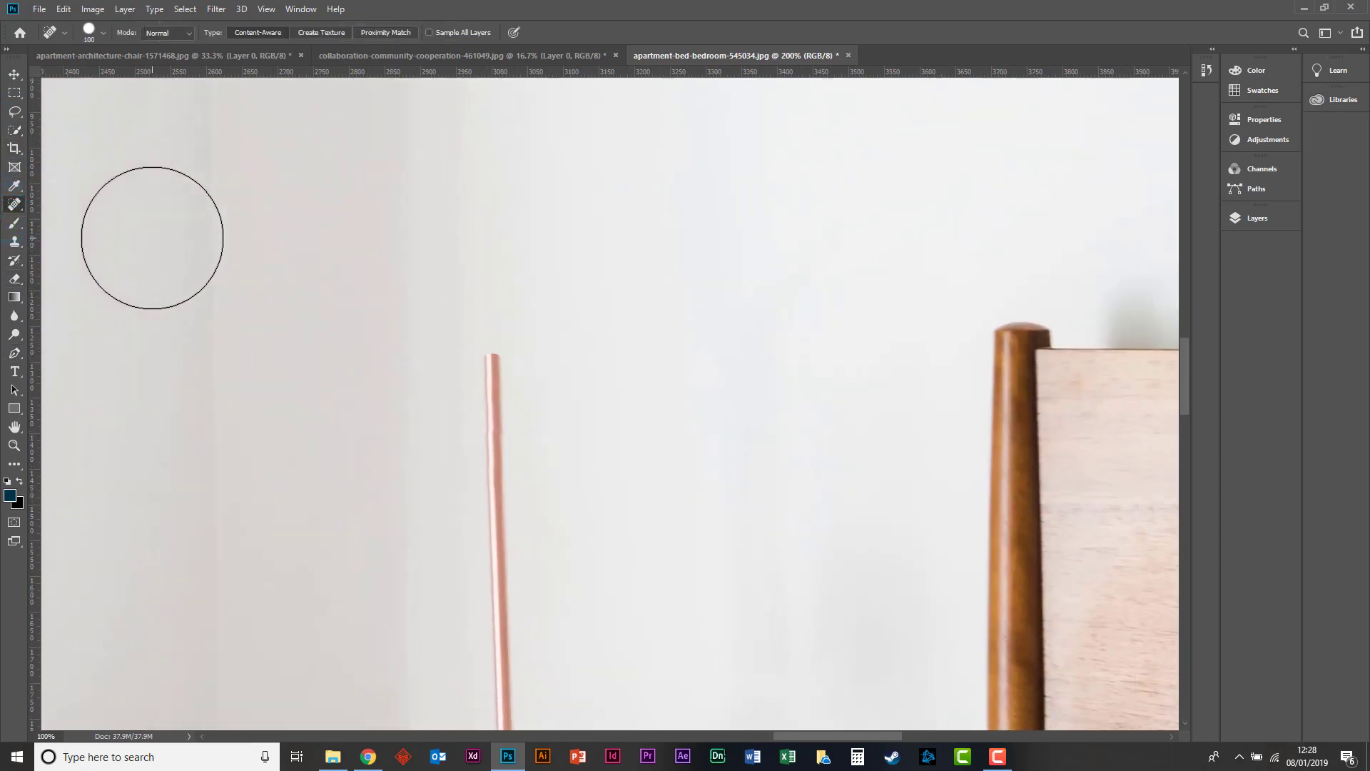